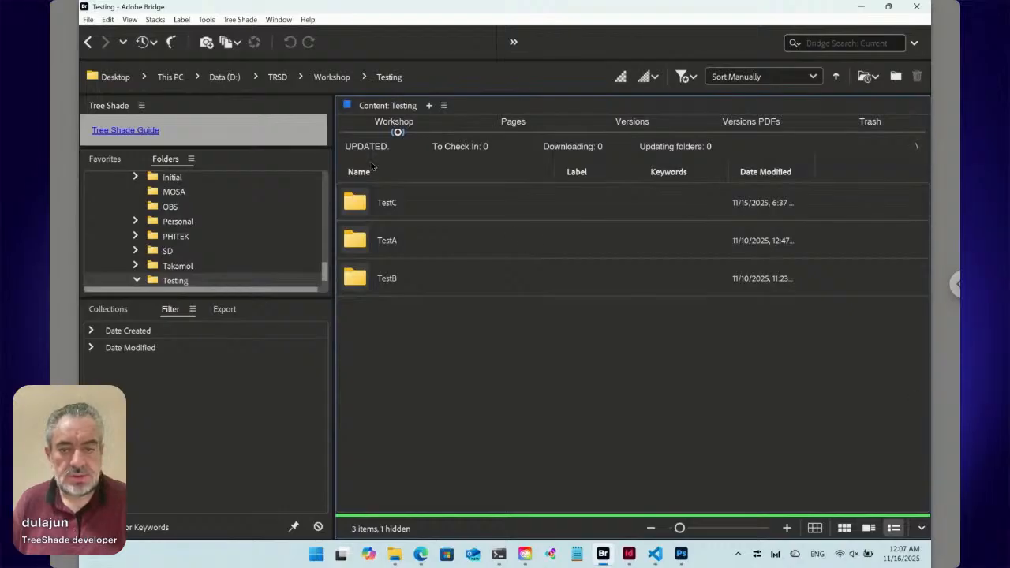
Switch to Edge, search Adobe Exchange's Creative Cloud plugins for "Tree Shade", and open the TreeShade listing.
{"action": "left_click", "coordinate": [420, 554]}
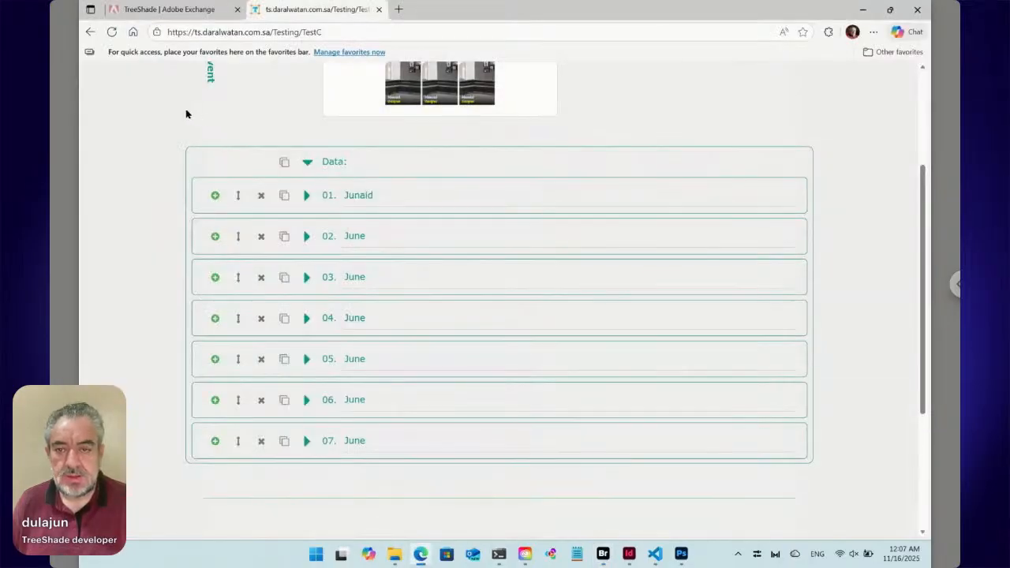
{"action": "left_click", "coordinate": [144, 19]}
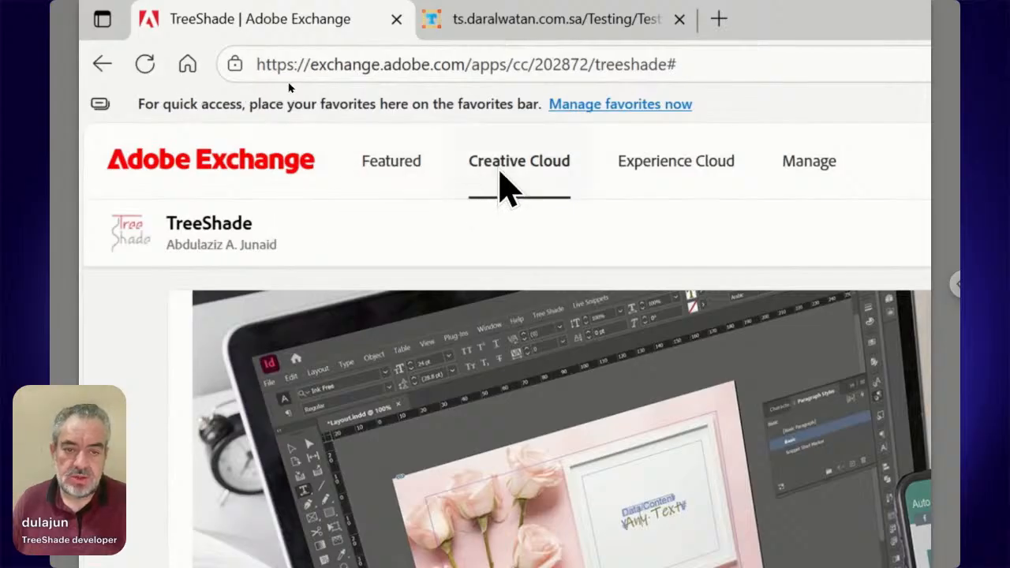
{"action": "left_click", "coordinate": [502, 175]}
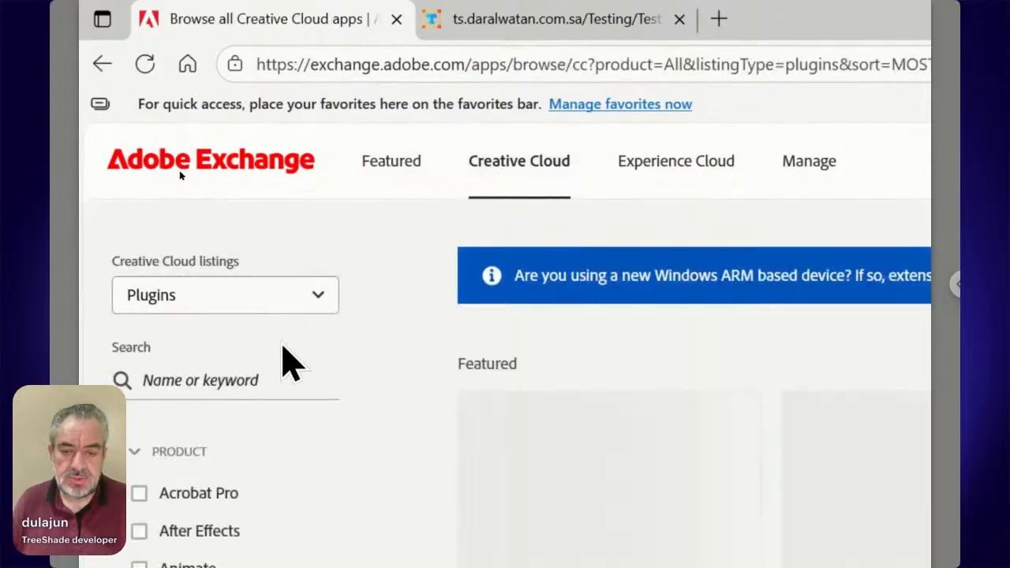
{"action": "left_click", "coordinate": [255, 376]}
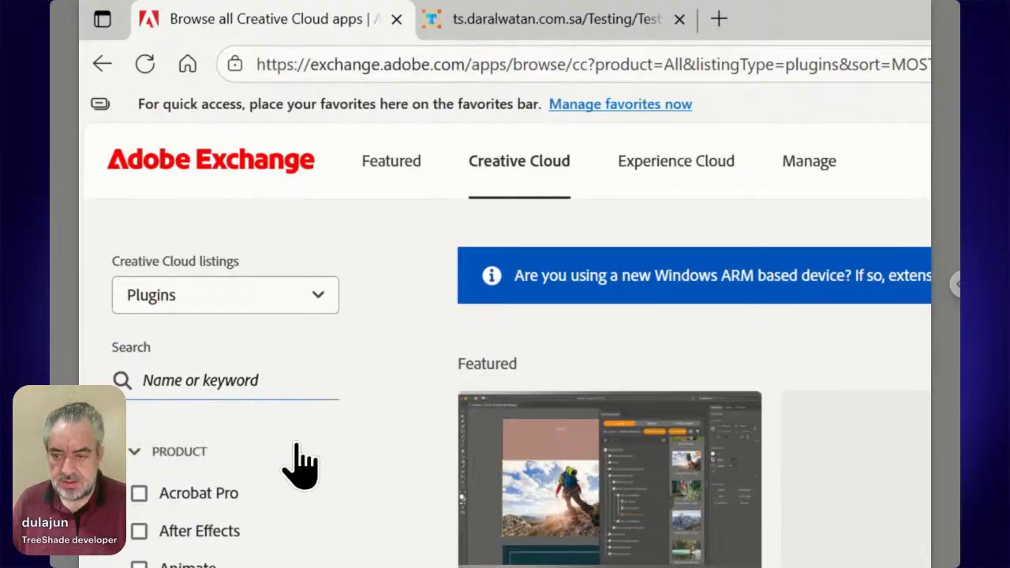
{"action": "type", "text": "Tre"}
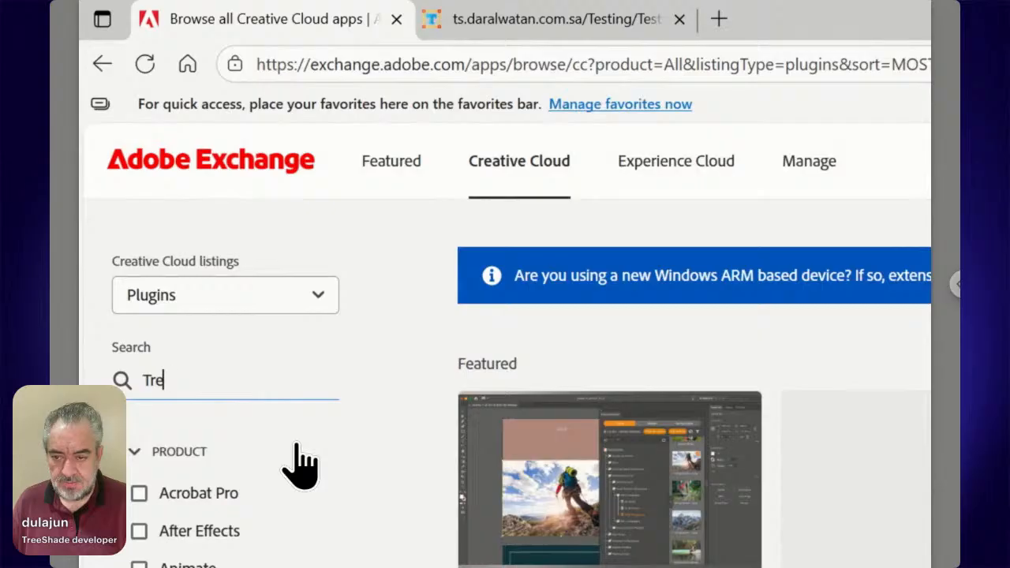
{"action": "type", "text": "e Sha"}
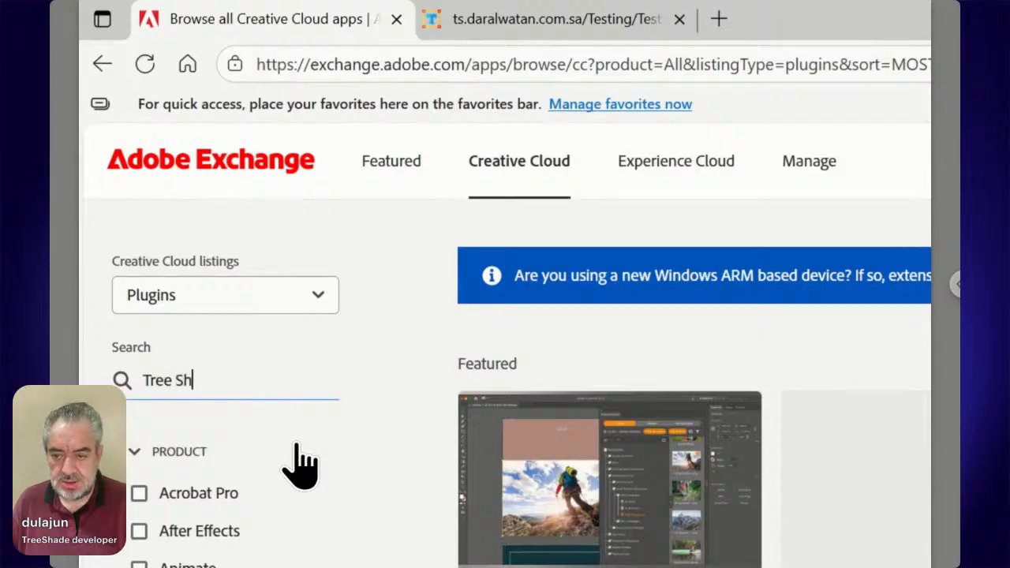
{"action": "type", "text": "de"}
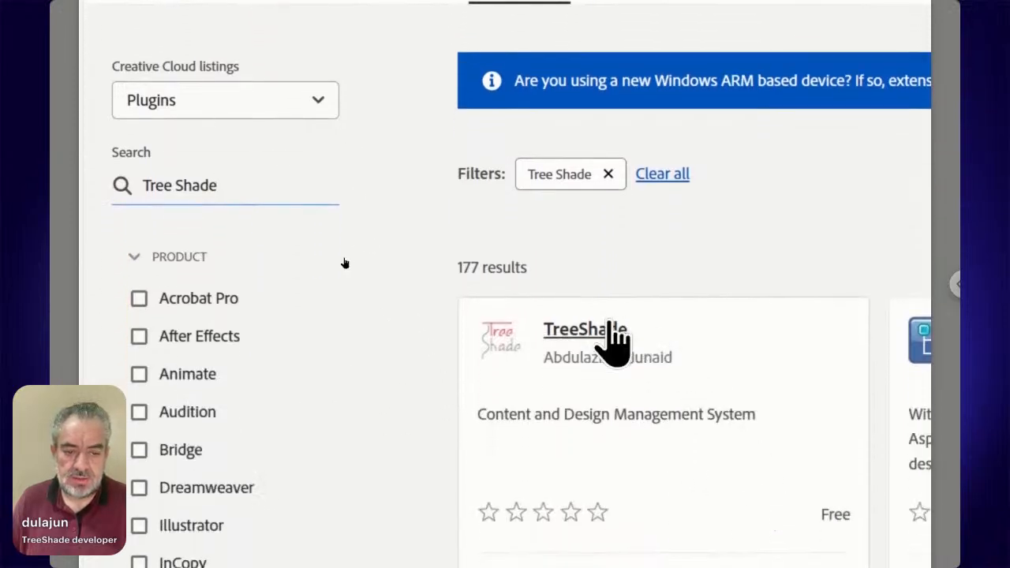
{"action": "left_click", "coordinate": [608, 339]}
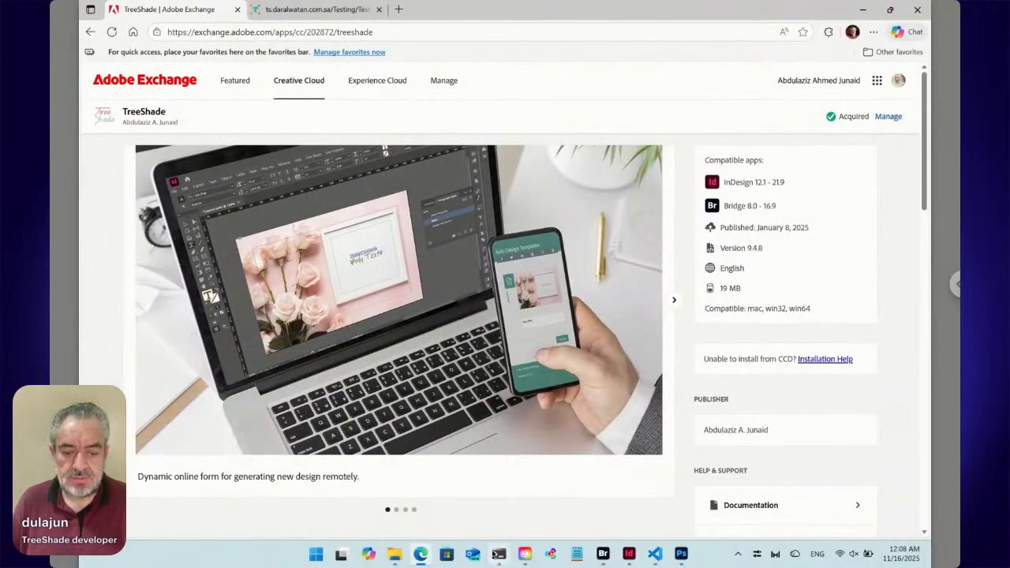
Switch to Windows PowerShell and review the node main.js session and the ngrok tunnel session.
{"action": "left_click", "coordinate": [500, 558]}
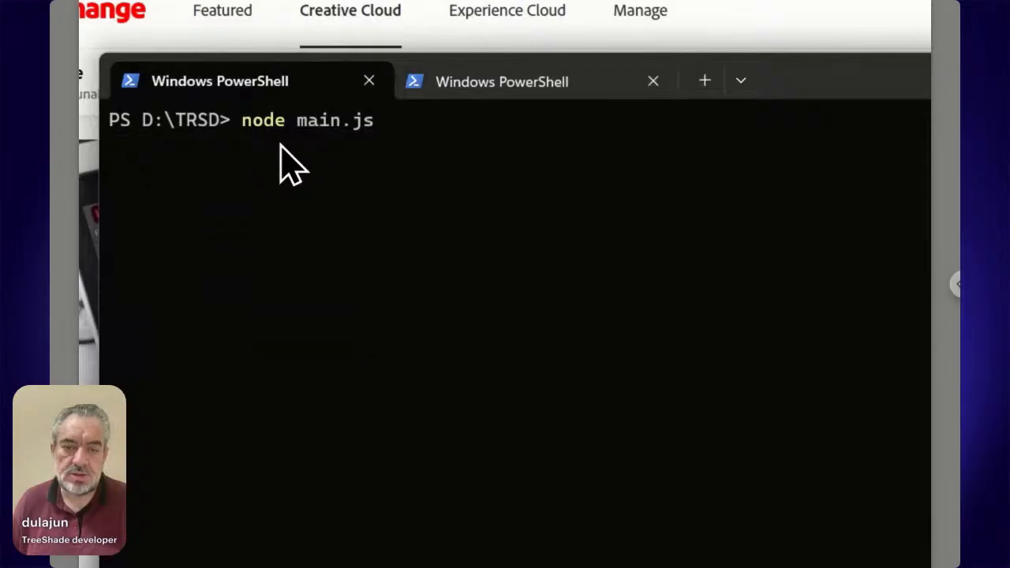
{"action": "left_click", "coordinate": [464, 92]}
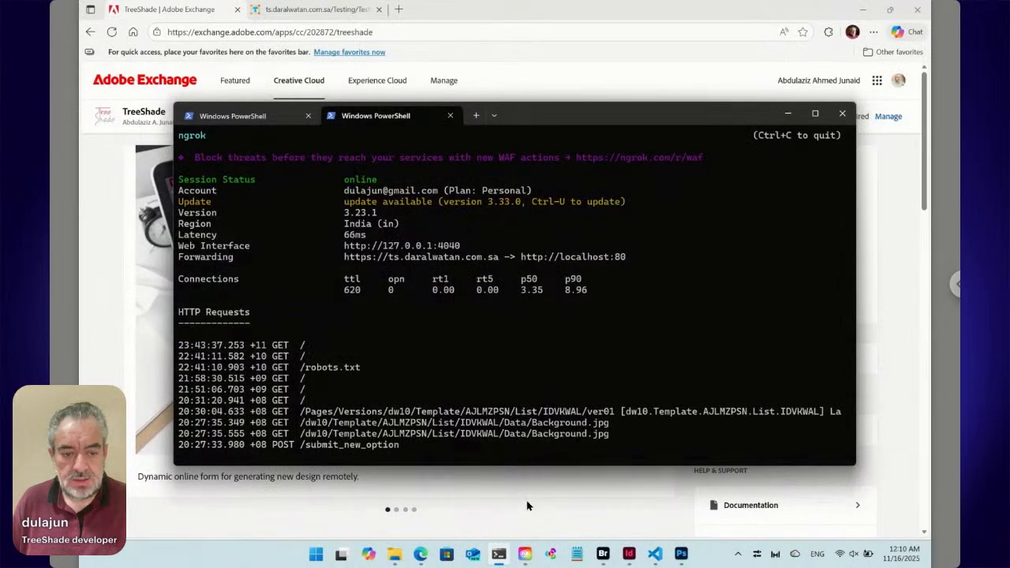
{"action": "left_click", "coordinate": [498, 554]}
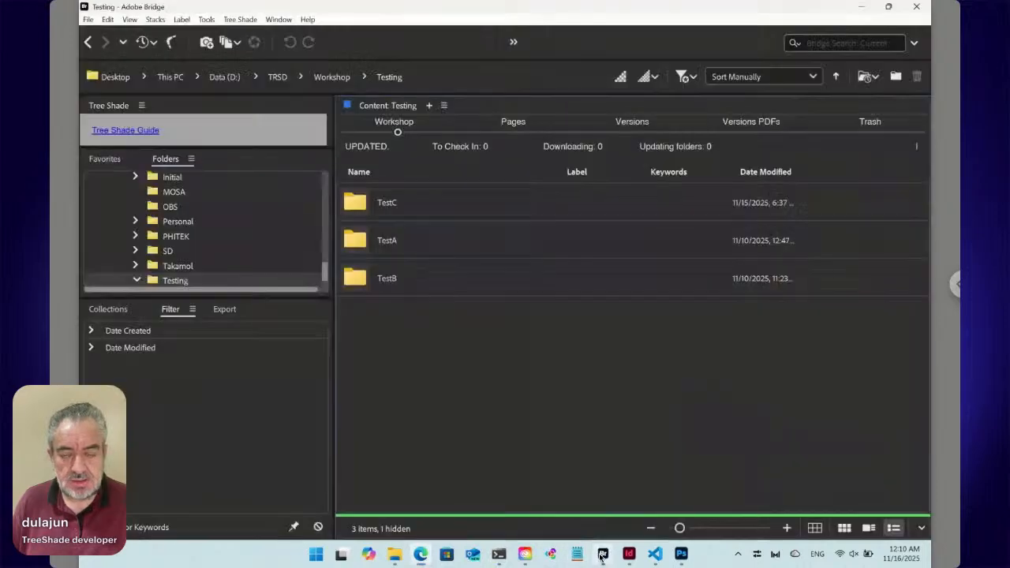
Switch to Bridge, create a folder named TestD inside Testing, and open it.
{"action": "left_click", "coordinate": [603, 553]}
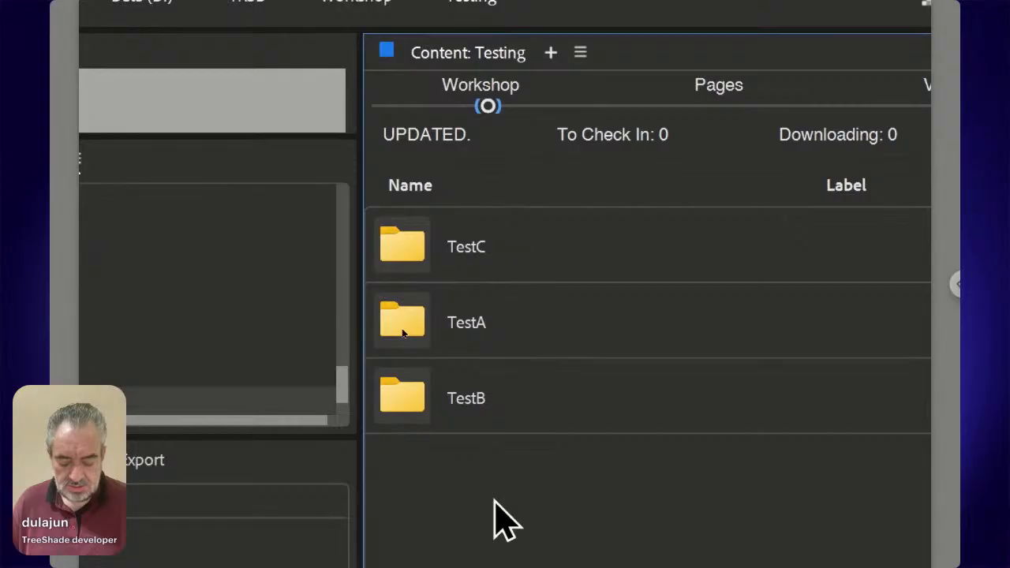
{"action": "key", "text": "ctrl+shift+n"}
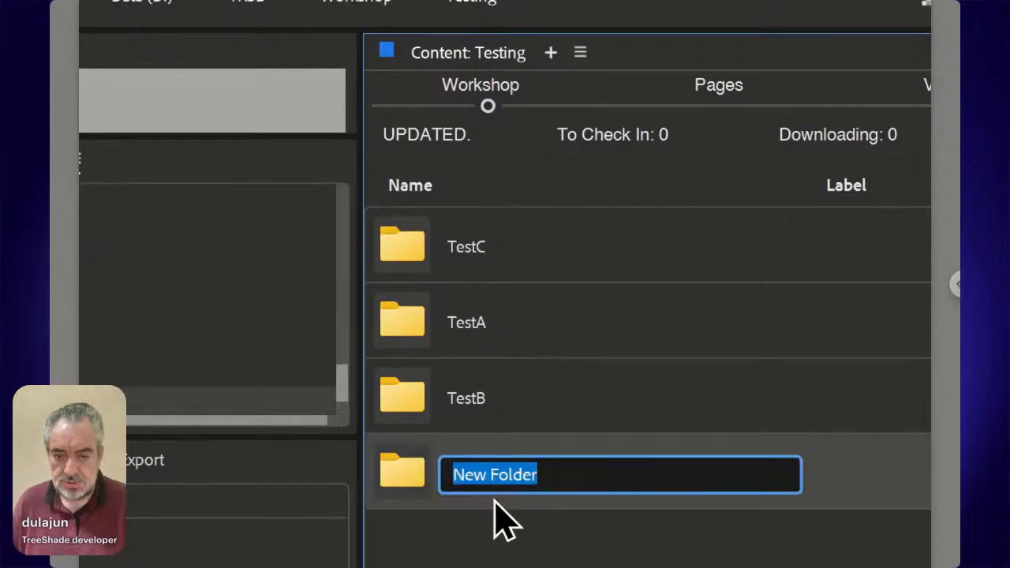
{"action": "type", "text": "T"}
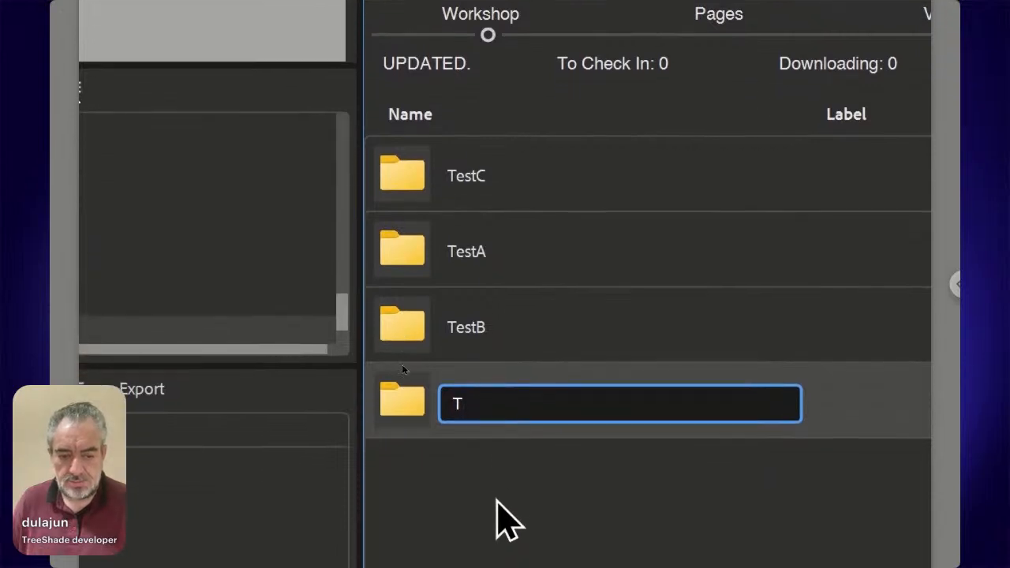
{"action": "type", "text": "est"}
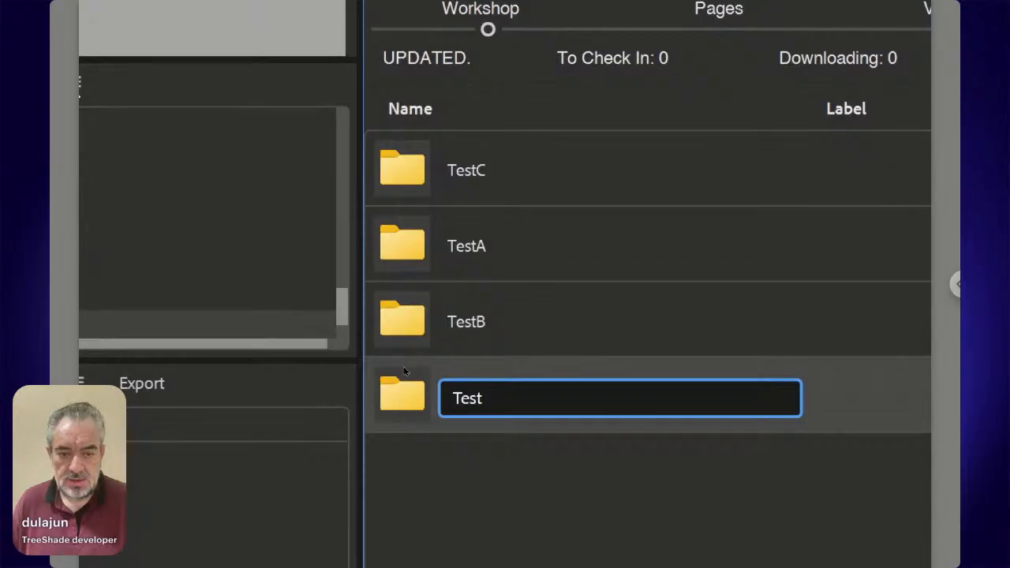
{"action": "type", "text": "D"}
{"action": "key", "text": "Return"}
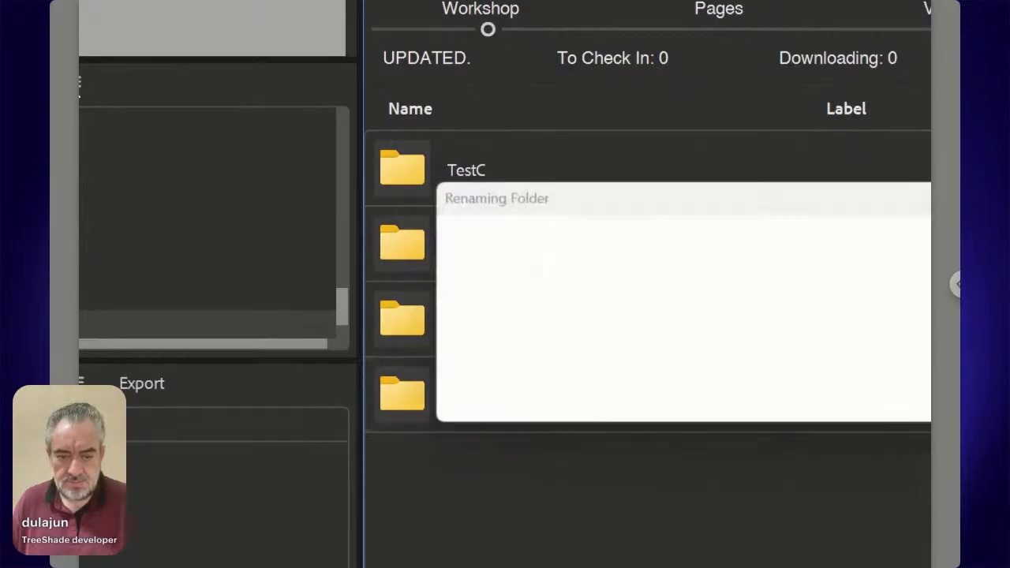
{"action": "key", "text": "Return"}
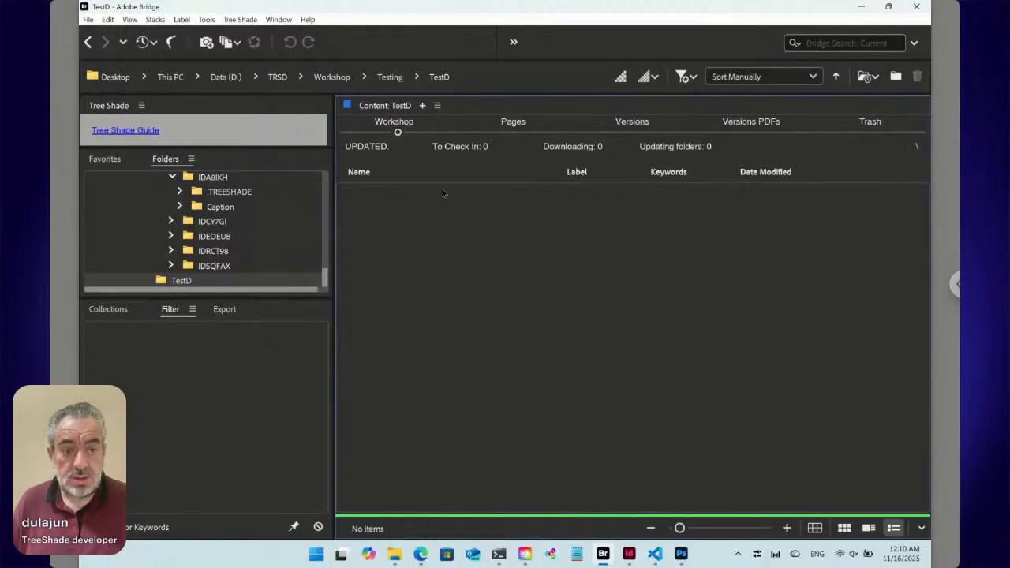
Add a new Tree Shade Online item to the TestD folder, named "Online ts_key".
{"action": "left_click", "coordinate": [243, 20]}
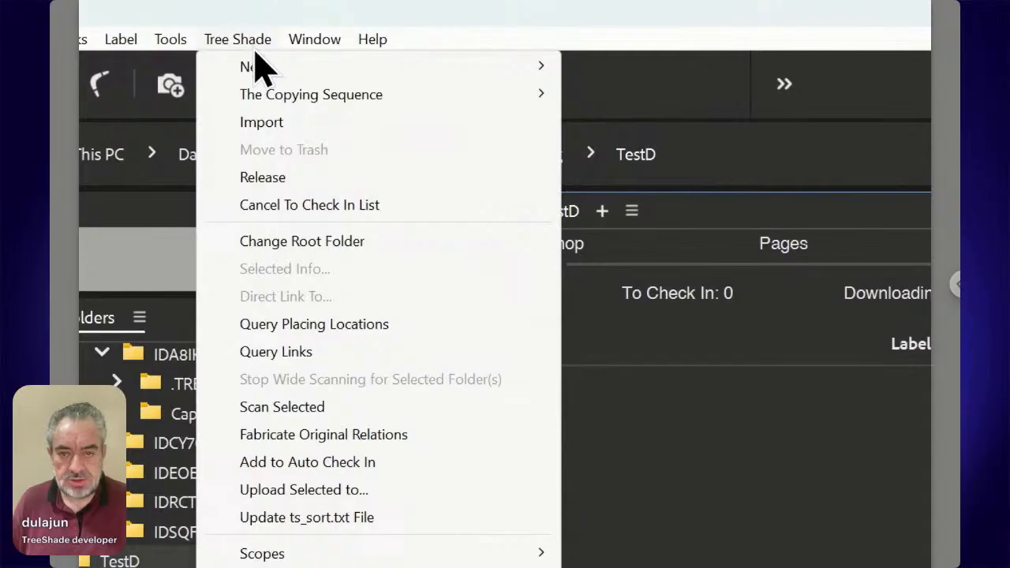
{"action": "mouse_move", "coordinate": [254, 66]}
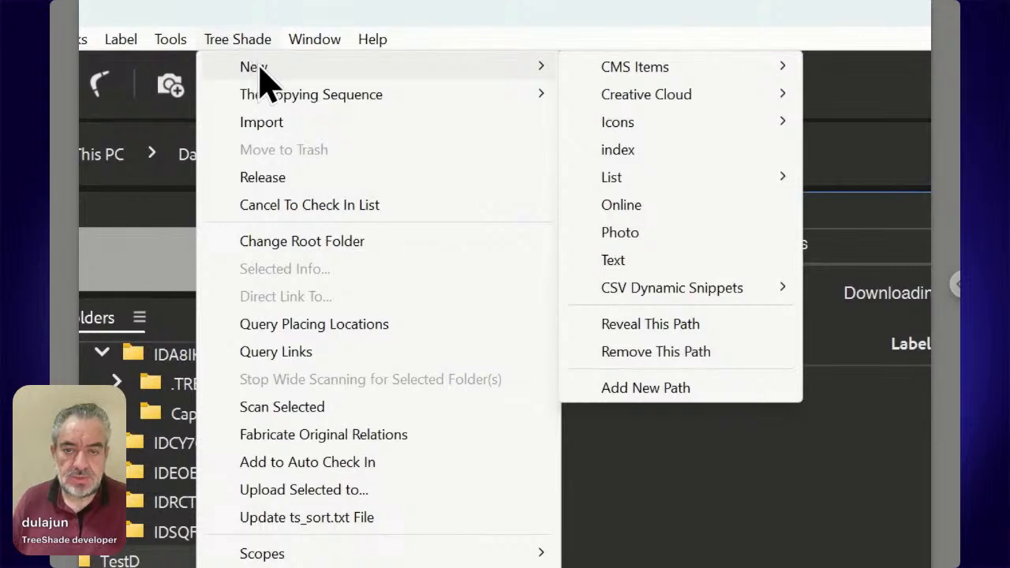
{"action": "mouse_move", "coordinate": [601, 99]}
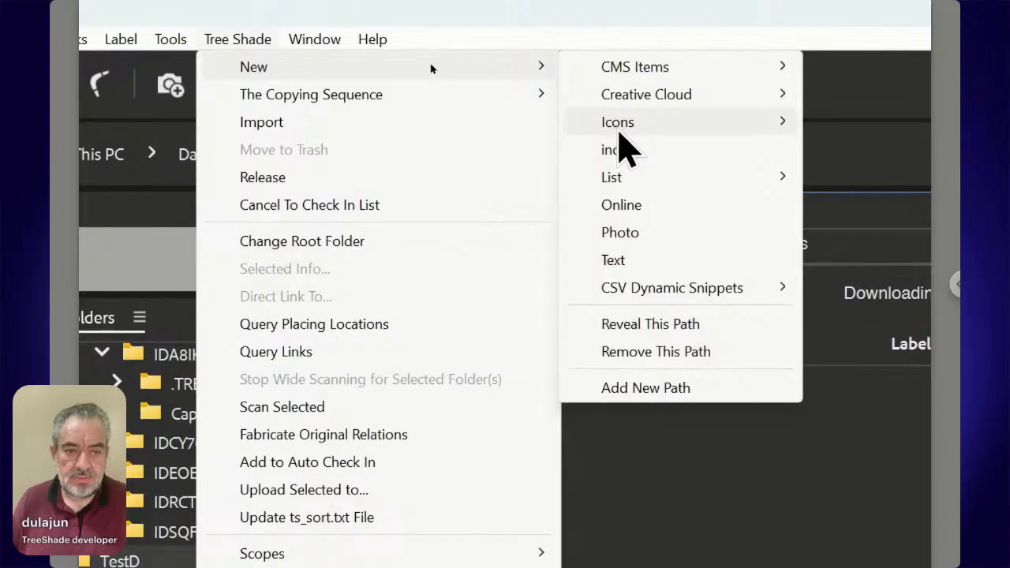
{"action": "mouse_move", "coordinate": [615, 133]}
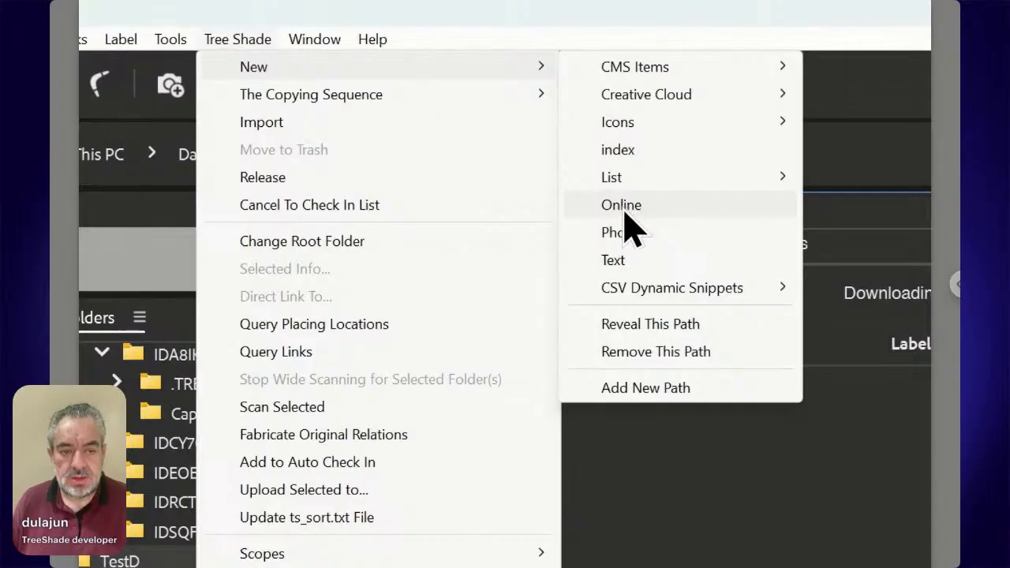
{"action": "left_click", "coordinate": [624, 207]}
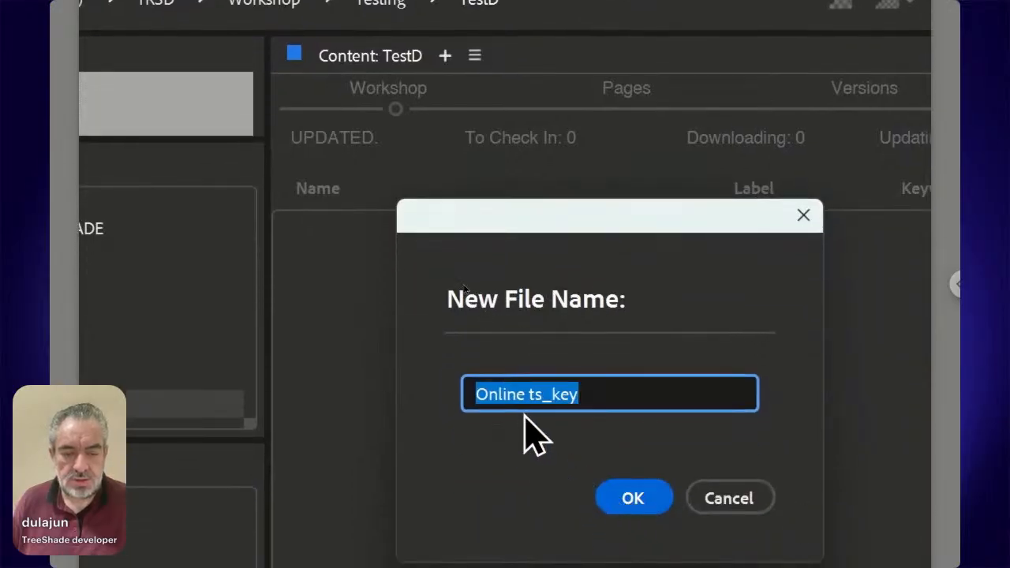
{"action": "left_click", "coordinate": [632, 497]}
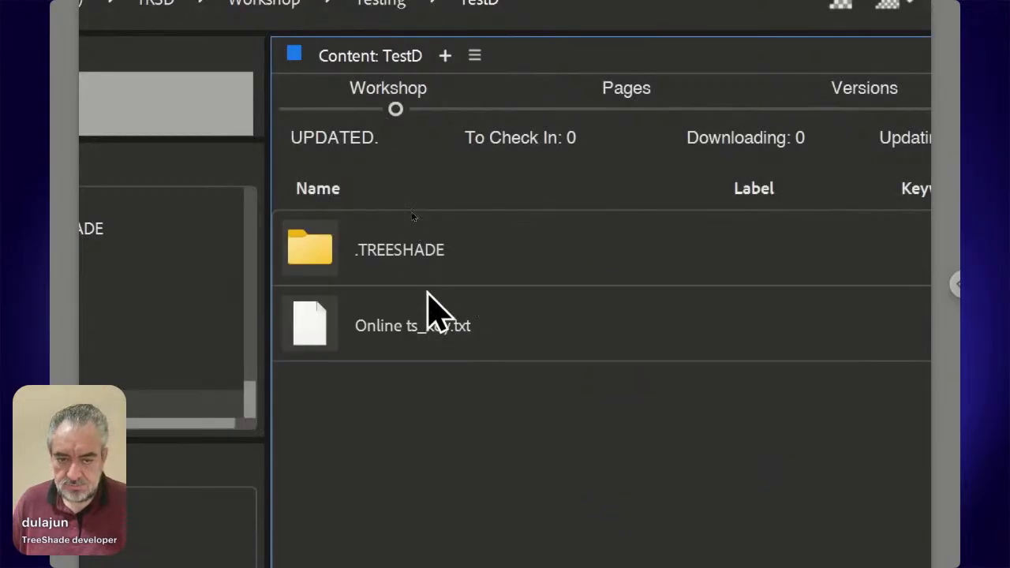
Open the online form of TestD from the Online ts_key.txt file.
{"action": "left_click", "coordinate": [406, 269]}
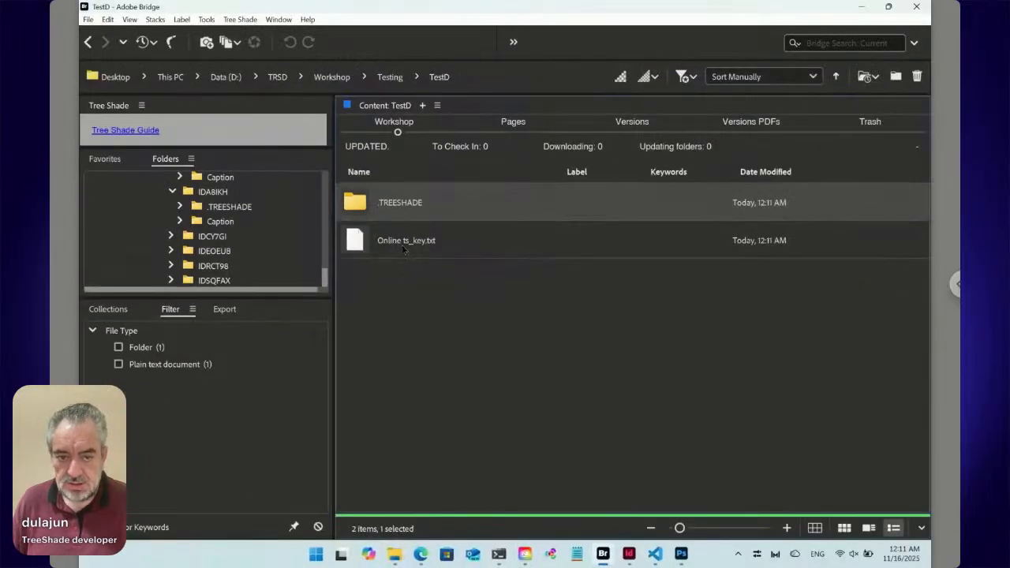
{"action": "left_click", "coordinate": [396, 247]}
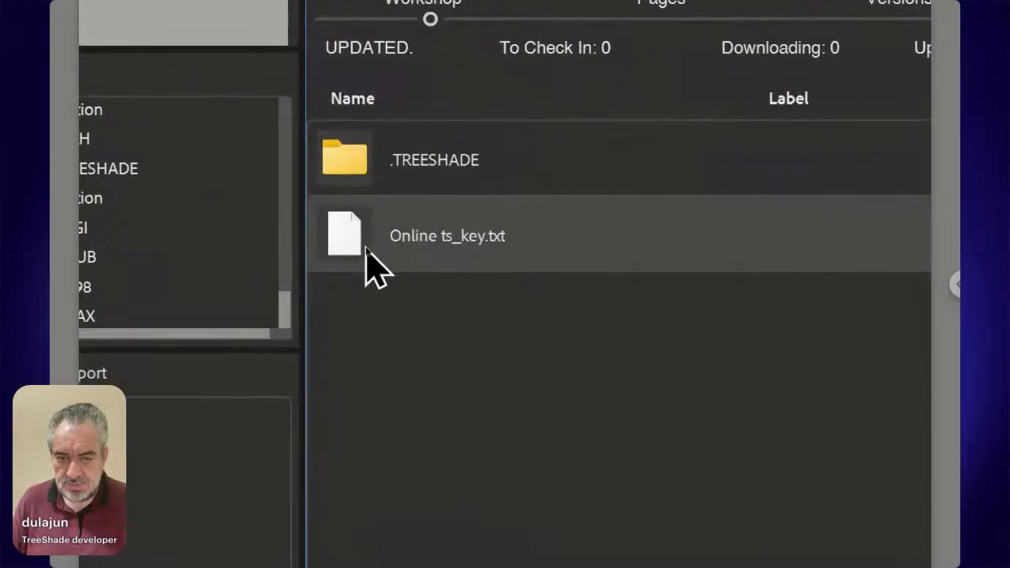
{"action": "double_click", "coordinate": [359, 246]}
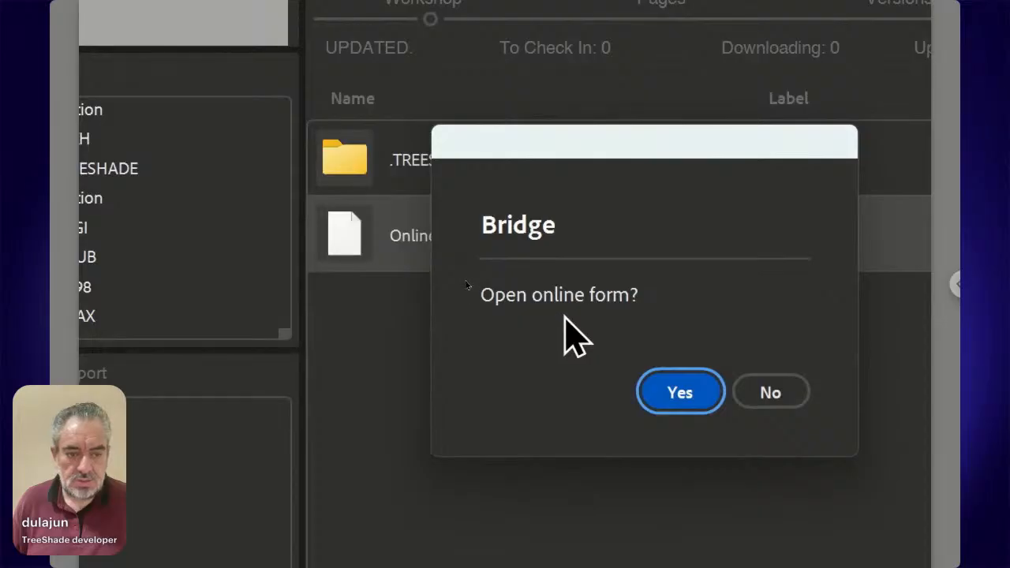
{"action": "left_click", "coordinate": [675, 389]}
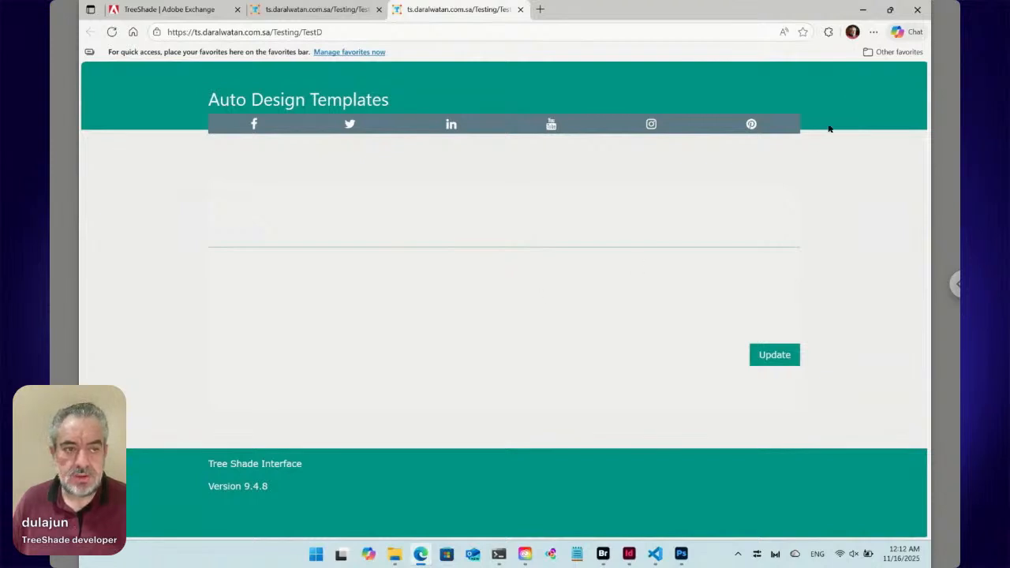
Arrange the browser and Bridge side by side in equal halves, and try the Facebook link in the form's header.
{"action": "mouse_move", "coordinate": [891, 14]}
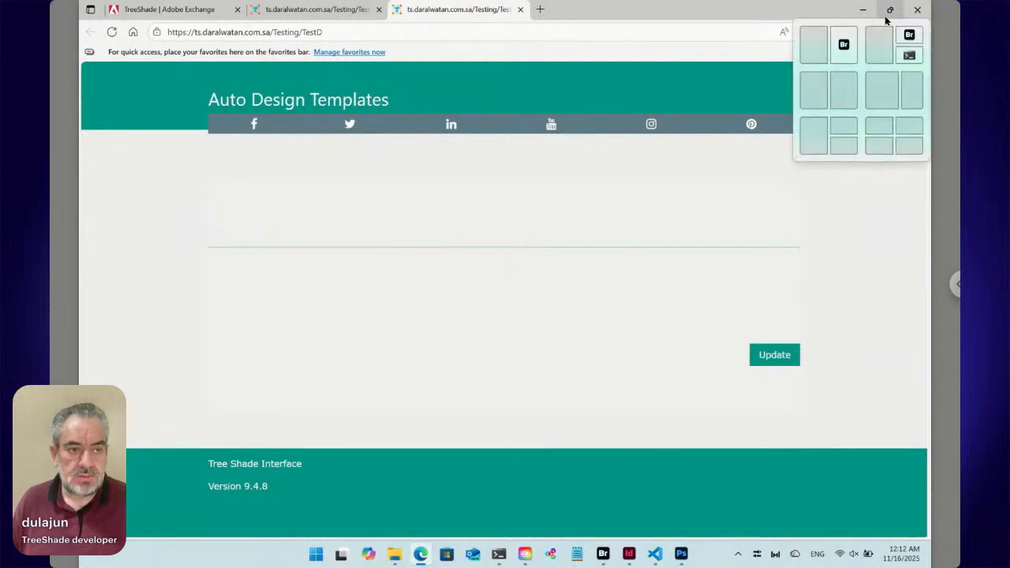
{"action": "left_click", "coordinate": [807, 43]}
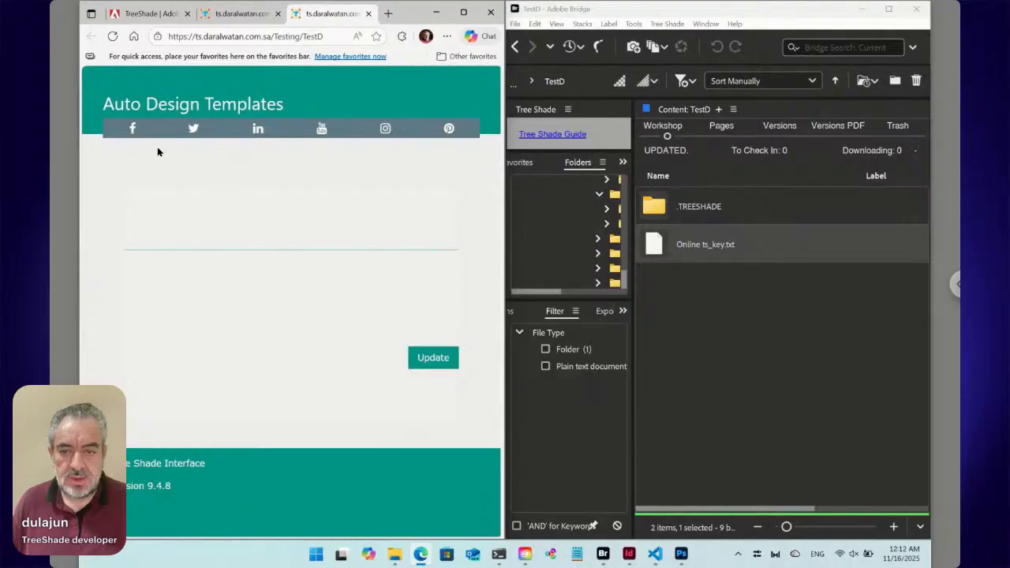
{"action": "left_click", "coordinate": [134, 132]}
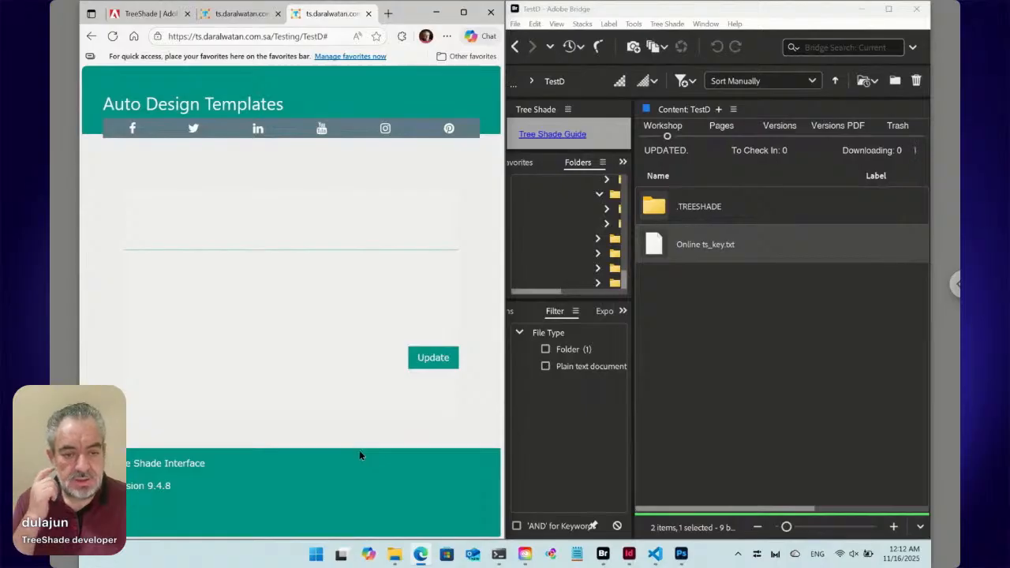
Switch to File Explorer, go to the TRSD folder on Data (D:), and select the Interface folder.
{"action": "mouse_move", "coordinate": [395, 556]}
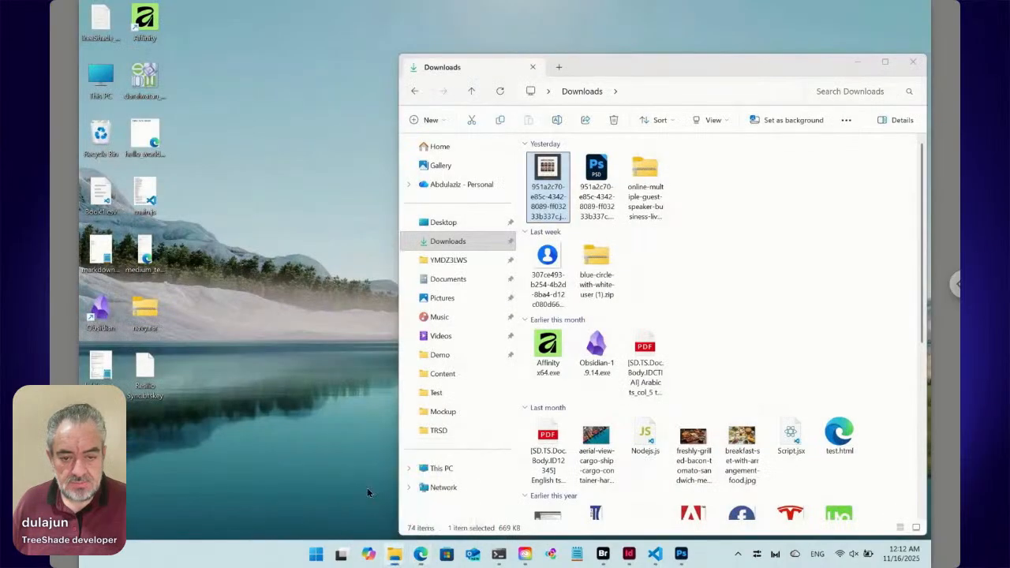
{"action": "left_click", "coordinate": [366, 488]}
{"action": "left_click", "coordinate": [446, 468]}
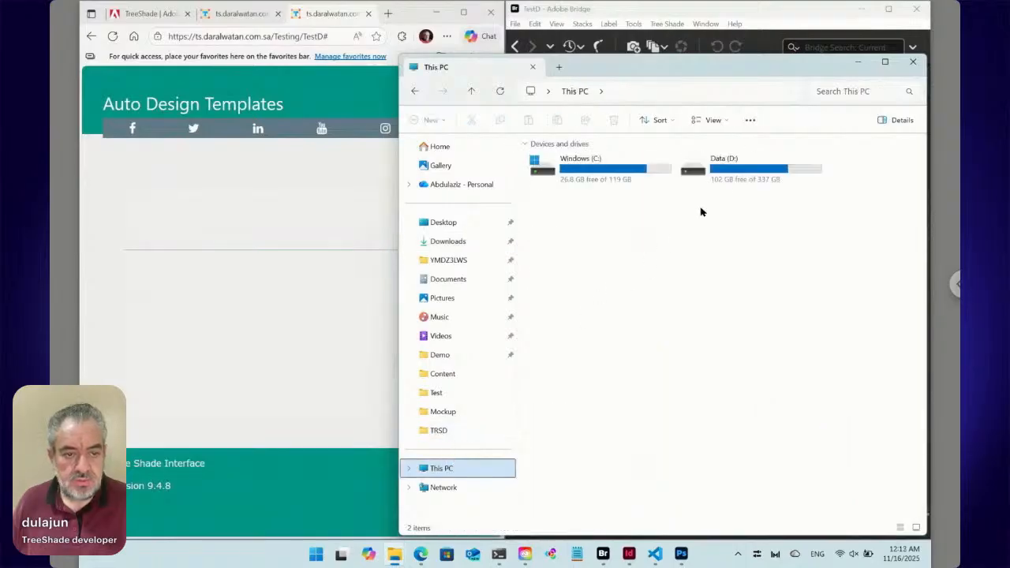
{"action": "left_click", "coordinate": [735, 172]}
{"action": "double_click", "coordinate": [736, 172]}
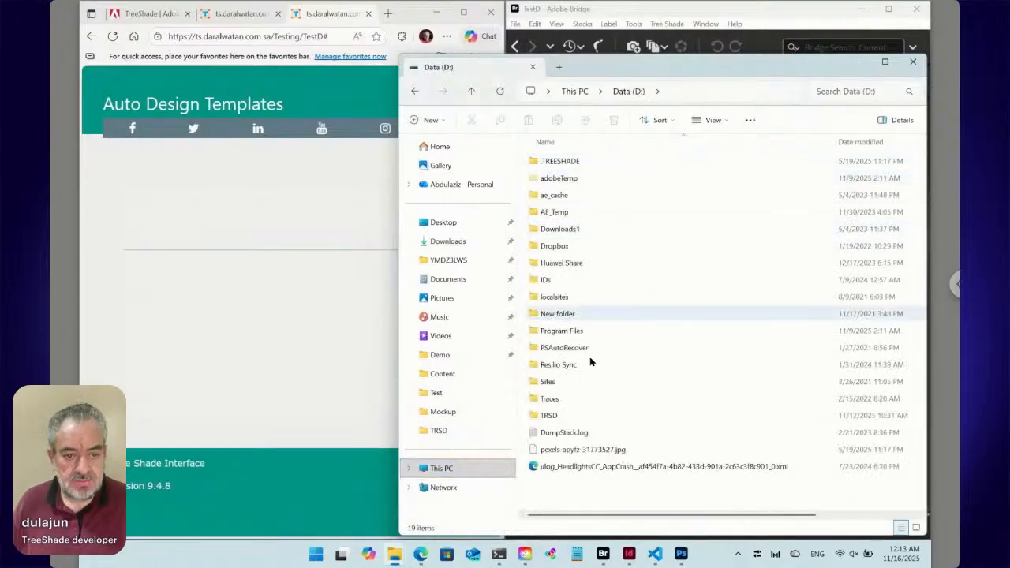
{"action": "double_click", "coordinate": [568, 415]}
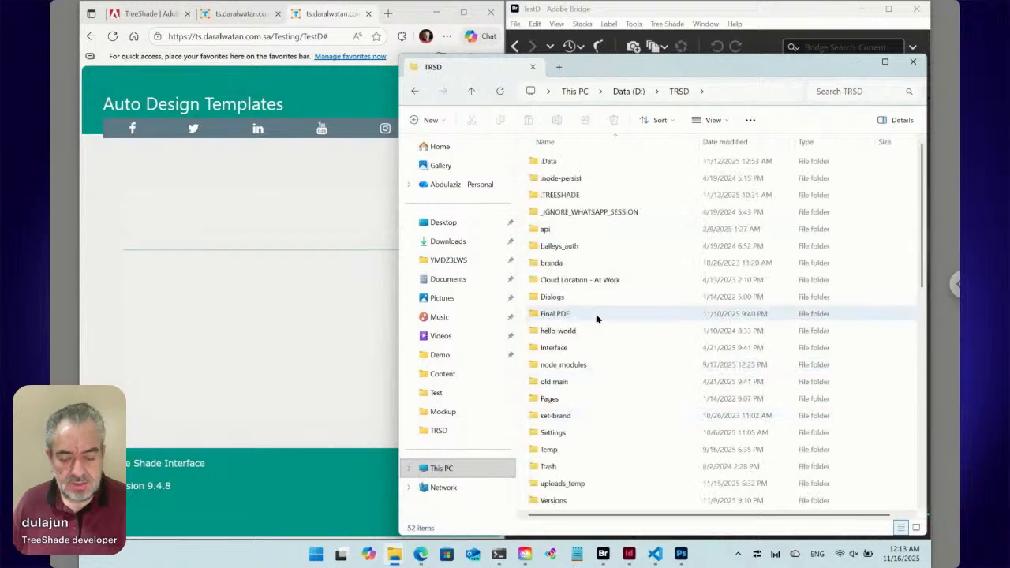
{"action": "left_click", "coordinate": [596, 347]}
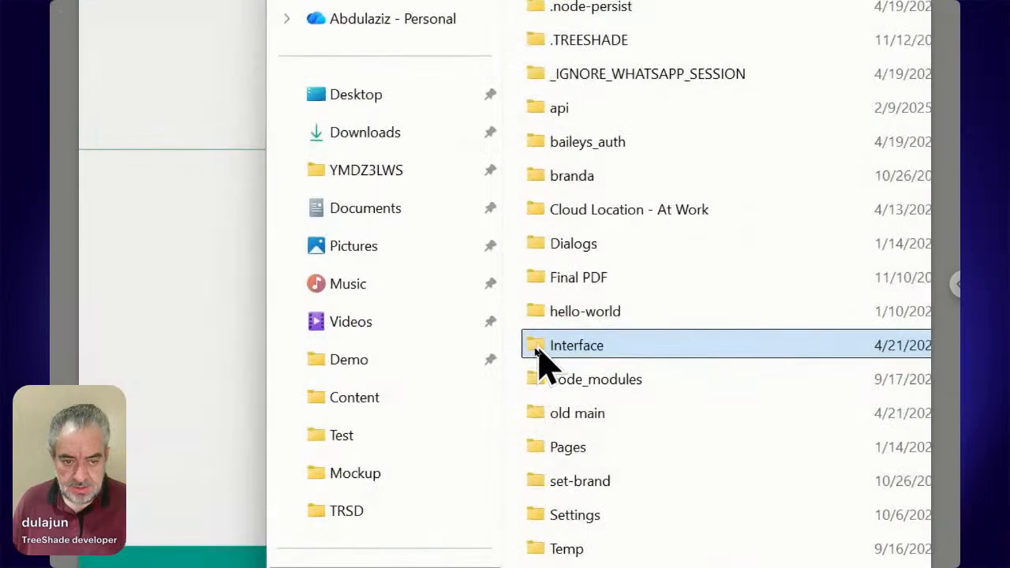
Open http-form.html from the Interface folder in Visual Studio Code.
{"action": "double_click", "coordinate": [545, 351]}
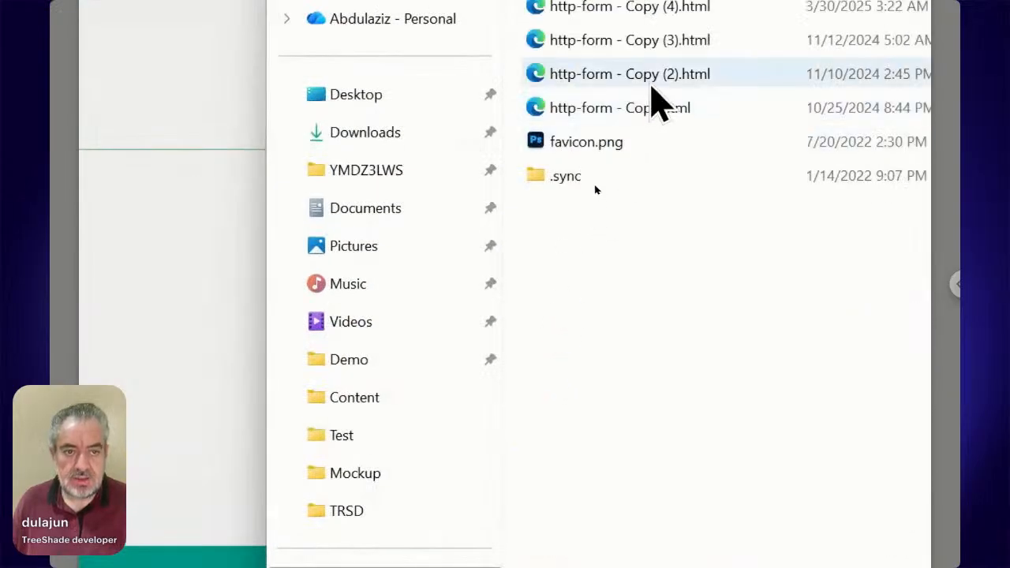
{"action": "left_click", "coordinate": [648, 130]}
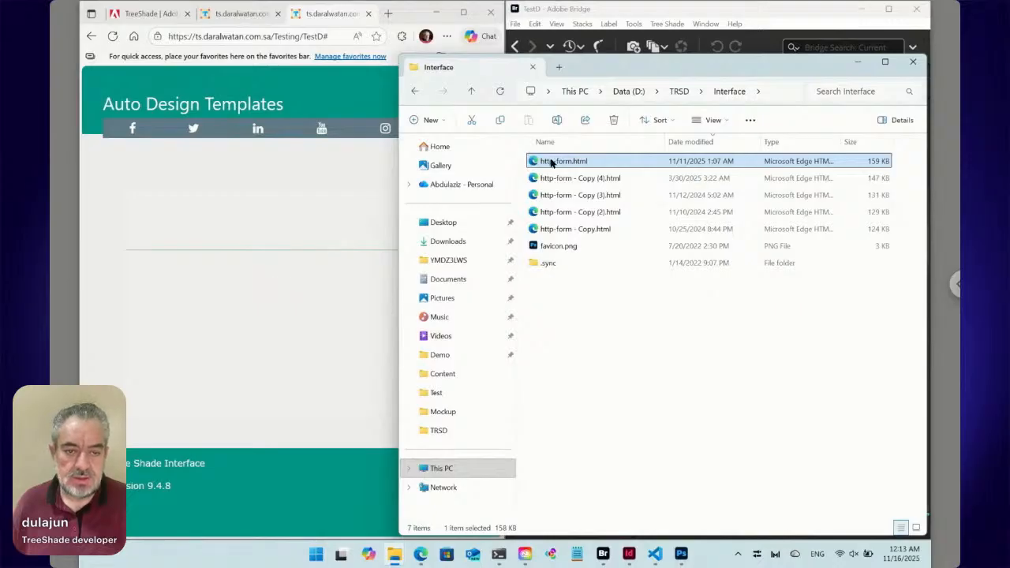
{"action": "left_click_drag", "start_coordinate": [535, 163], "coordinate": [562, 203]}
{"action": "key", "text": "alt+Tab"}
{"action": "key", "text": "alt+Tab"}
{"action": "key", "text": "alt+Tab"}
{"action": "key", "text": "alt+Tab"}
{"action": "key", "text": "alt+Tab"}
{"action": "key", "text": "alt+Tab"}
{"action": "key", "text": "alt+Tab"}
{"action": "key", "text": "alt+Tab"}
{"action": "key", "text": "alt+Tab"}
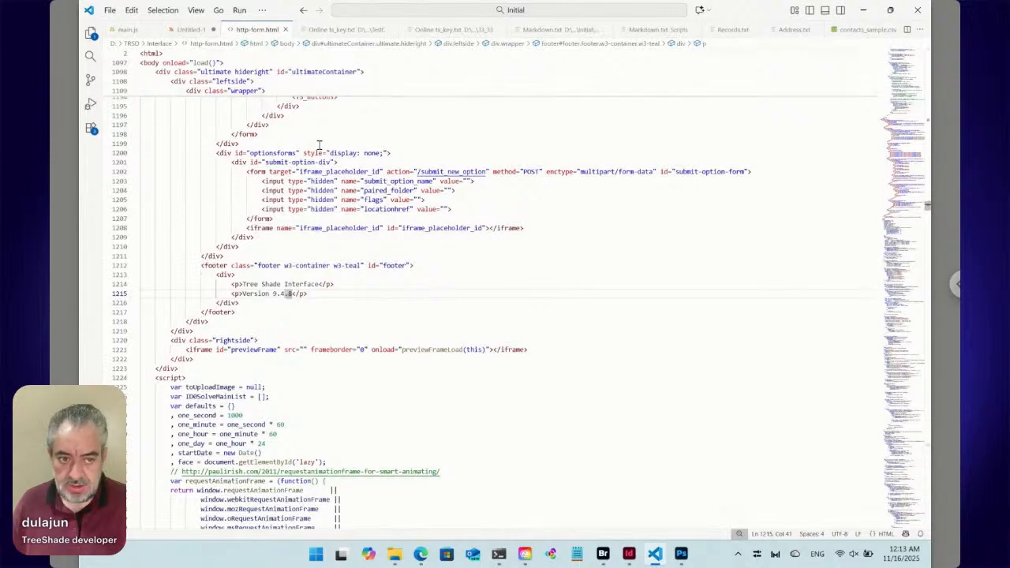
Search http-form.html for "<TS" with case and whole-word matching off, step through the placeholders, and look over the style rules.
{"action": "key", "text": "ctrl+f"}
{"action": "type", "text": "<"}
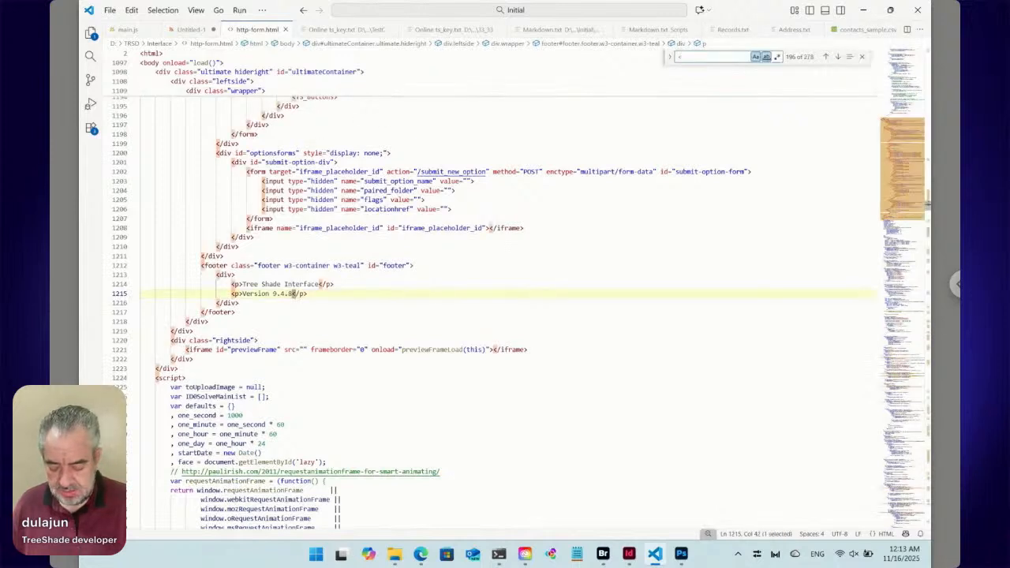
{"action": "type", "text": "TS"}
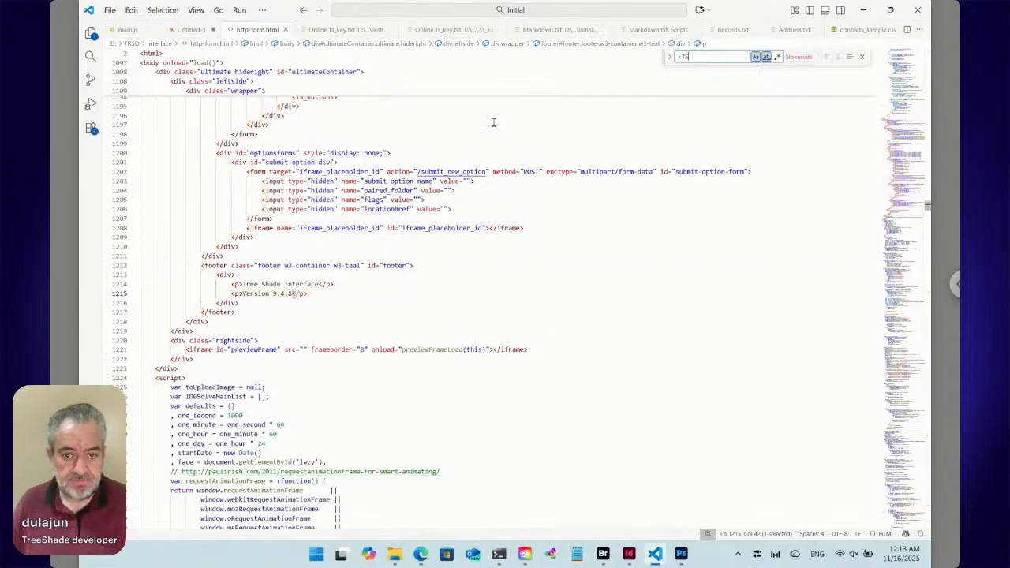
{"action": "left_click", "coordinate": [755, 58]}
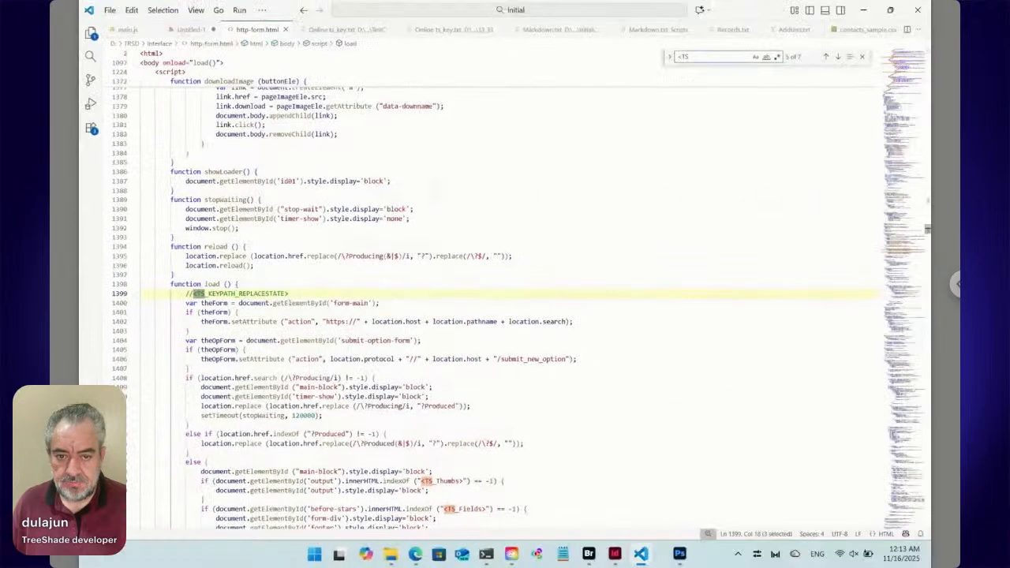
{"action": "left_click", "coordinate": [838, 58]}
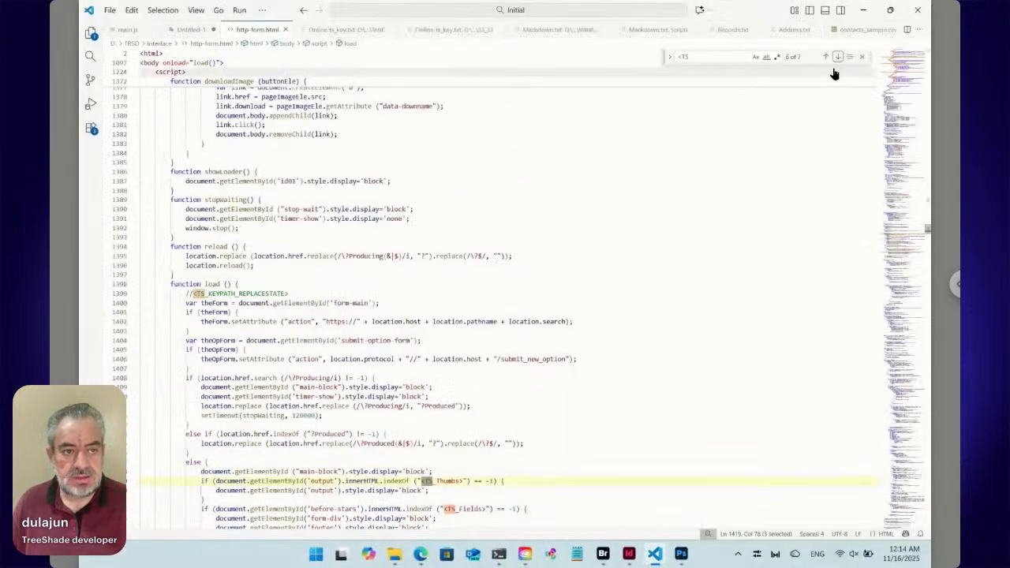
{"action": "left_click", "coordinate": [838, 59]}
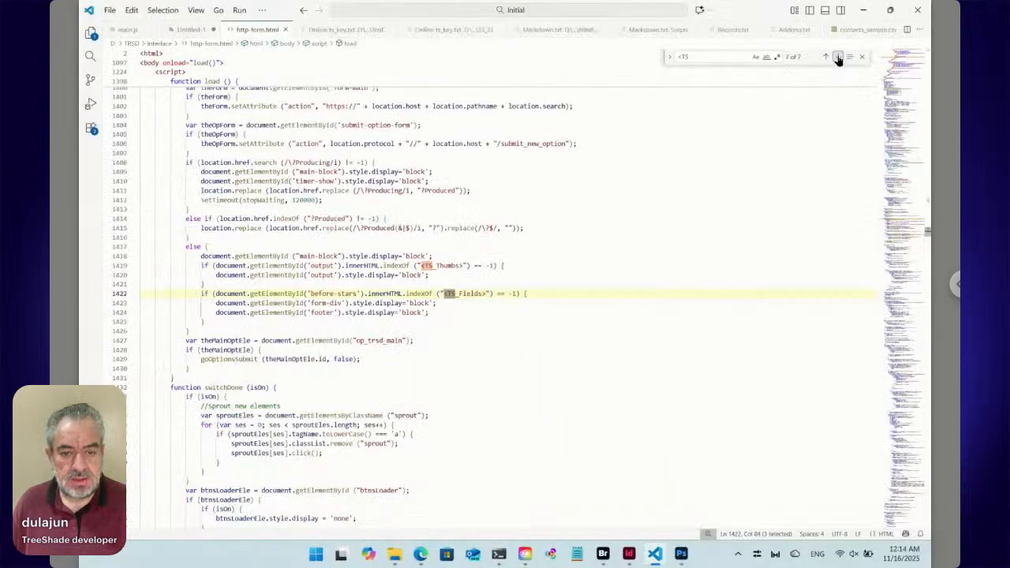
{"action": "left_click", "coordinate": [838, 57]}
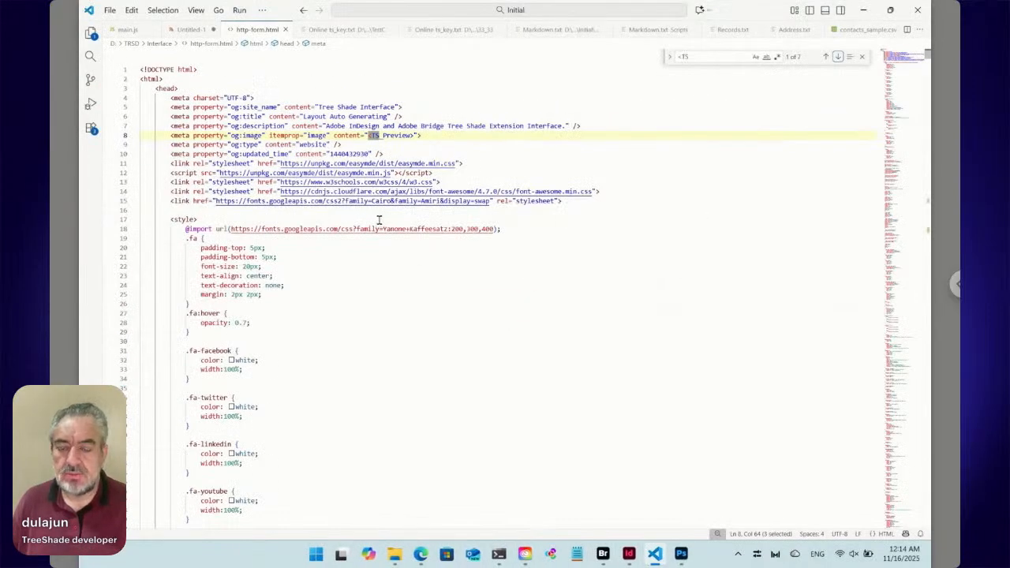
{"action": "scroll", "coordinate": [296, 311], "scroll_direction": "down", "scroll_amount": 10}
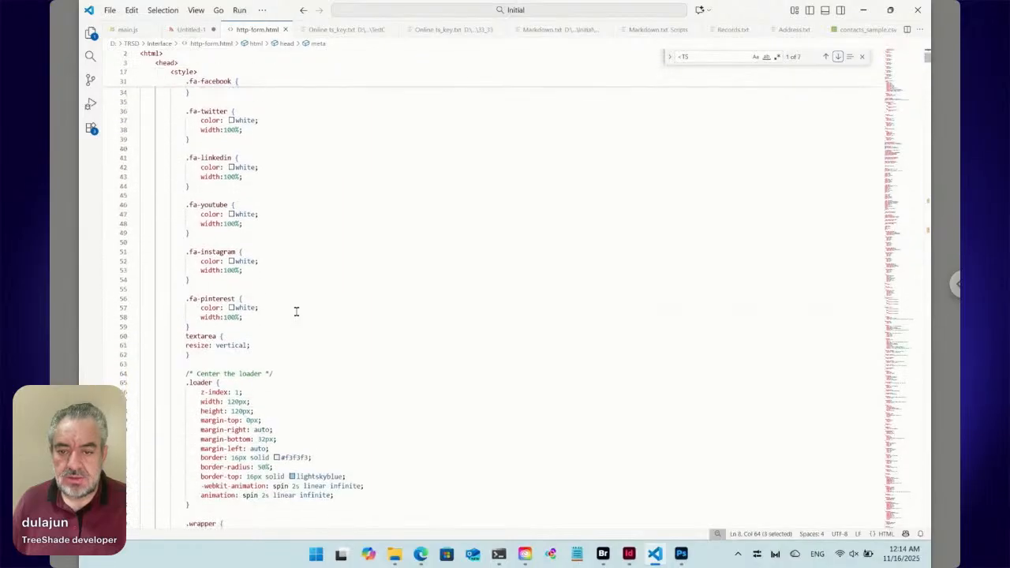
{"action": "scroll", "coordinate": [295, 311], "scroll_direction": "down", "scroll_amount": 15}
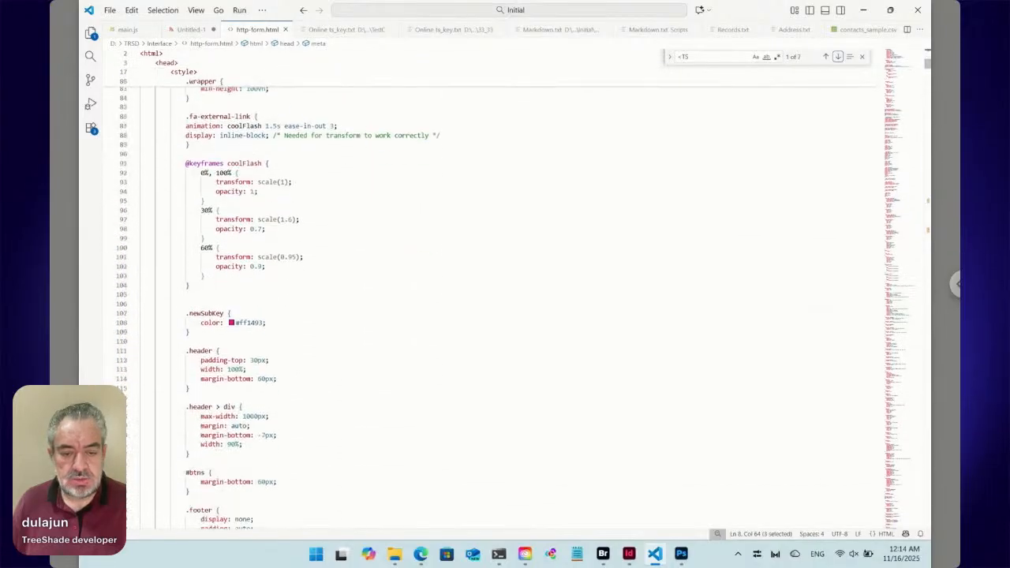
{"action": "scroll", "coordinate": [296, 311], "scroll_direction": "down", "scroll_amount": 3}
Close http-form.html in the code editor and bring Bridge and the browser's online form back side by side.
{"action": "left_click", "coordinate": [420, 559]}
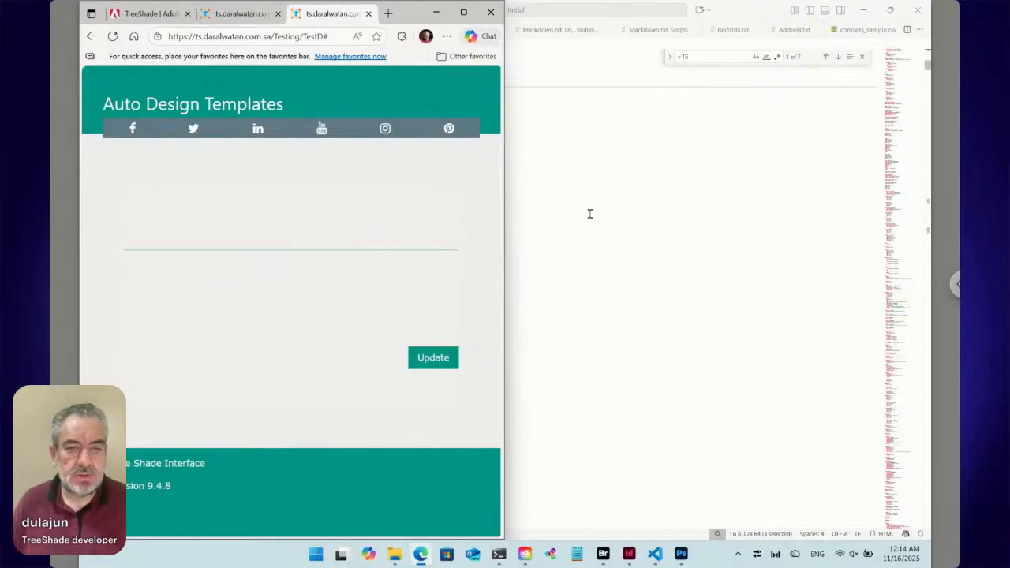
{"action": "left_click", "coordinate": [561, 182]}
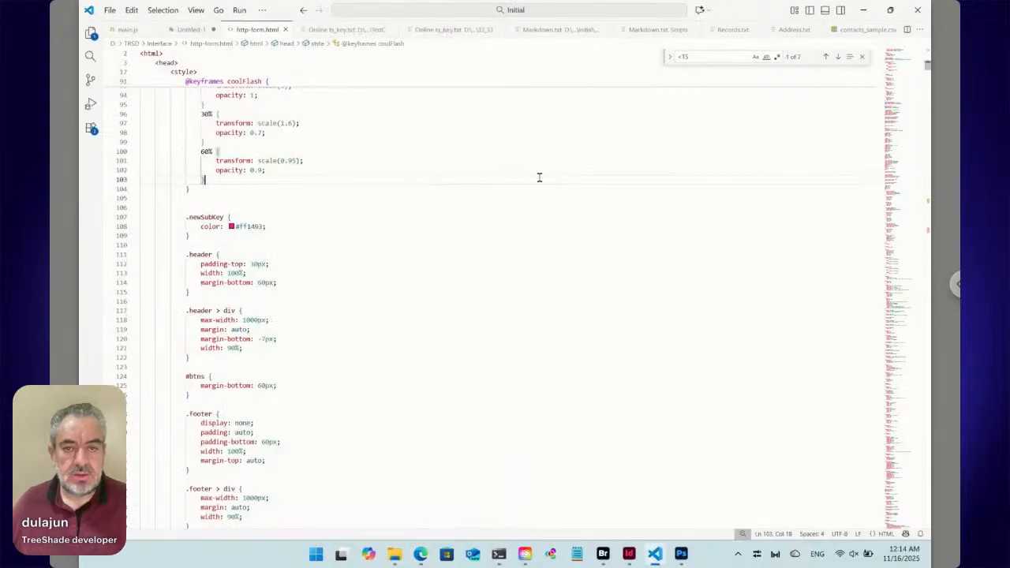
{"action": "left_click", "coordinate": [284, 30]}
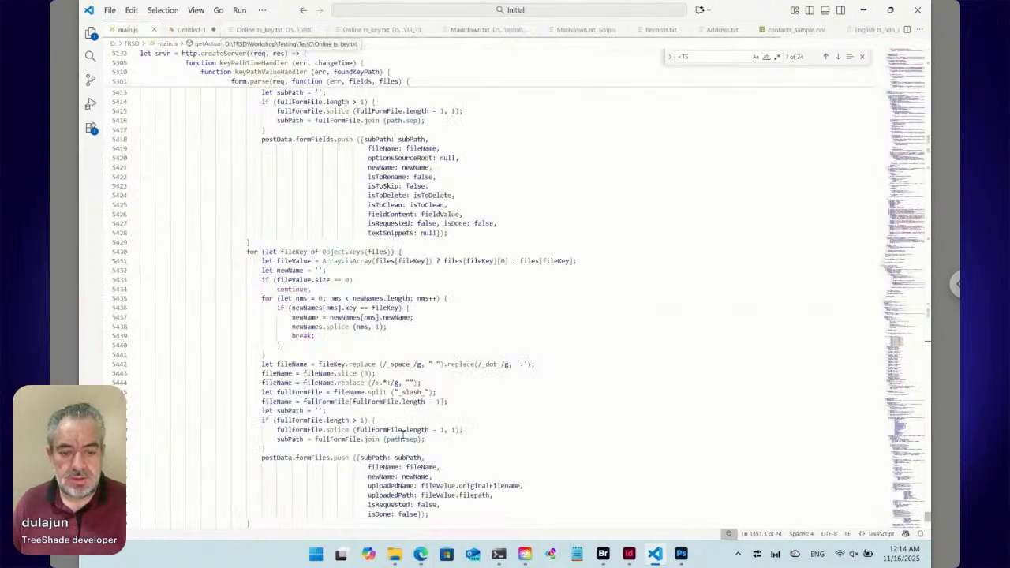
{"action": "left_click", "coordinate": [603, 555]}
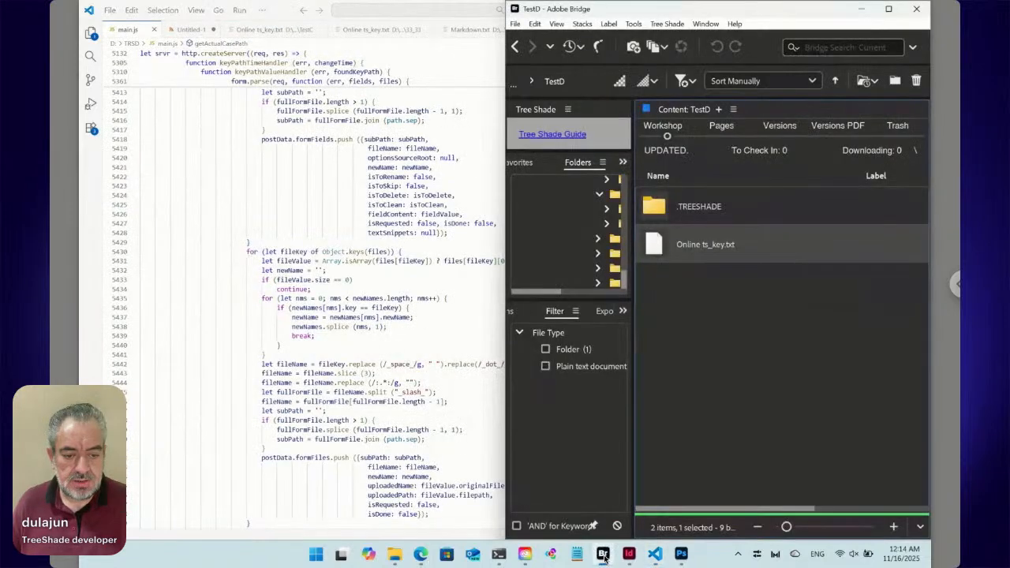
{"action": "left_click", "coordinate": [423, 557]}
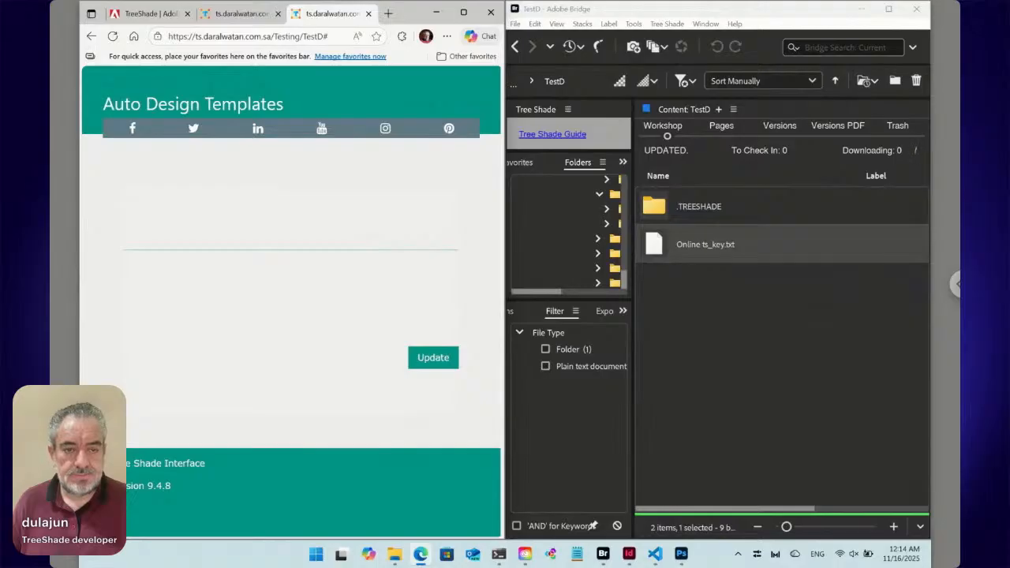
Add a new Tree Shade index item named "index" to the TestD folder and reload the online form.
{"action": "left_click", "coordinate": [666, 24]}
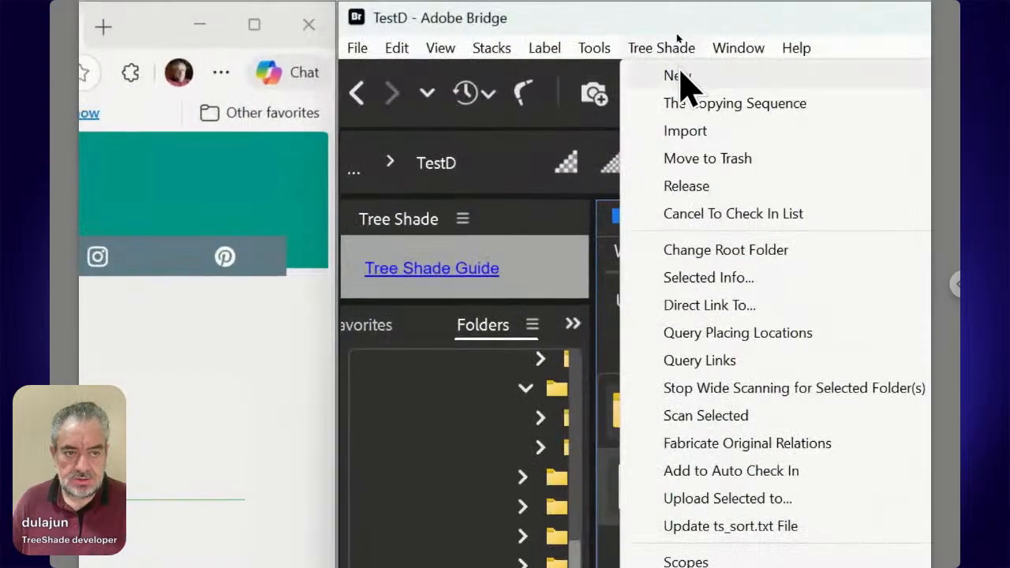
{"action": "mouse_move", "coordinate": [676, 37]}
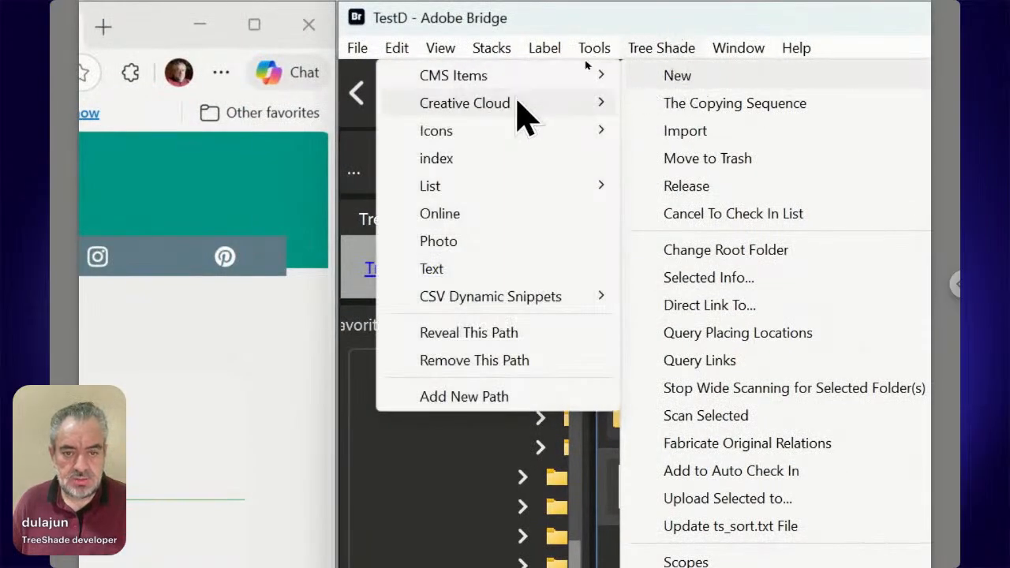
{"action": "left_click", "coordinate": [481, 164]}
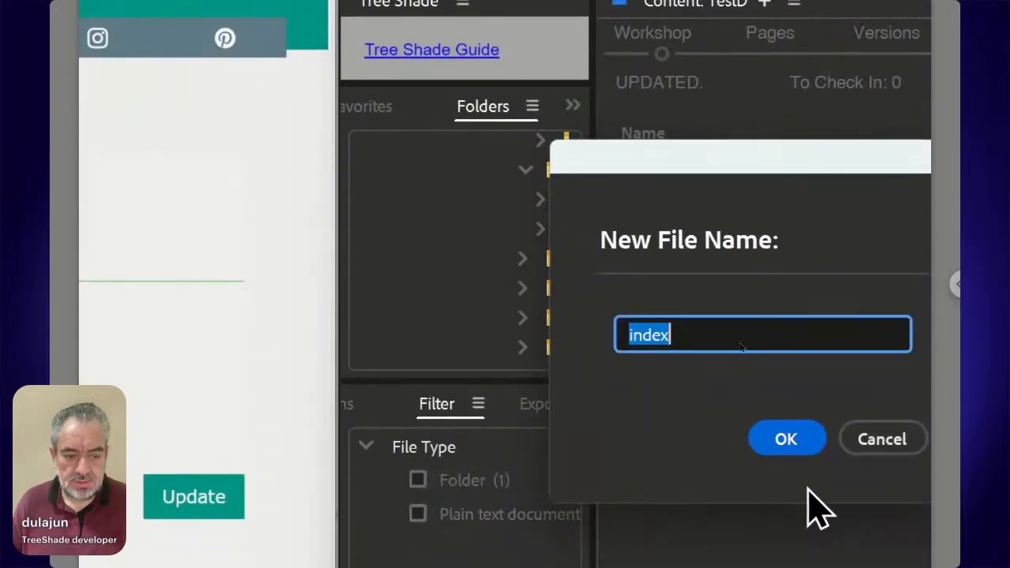
{"action": "left_click", "coordinate": [793, 442]}
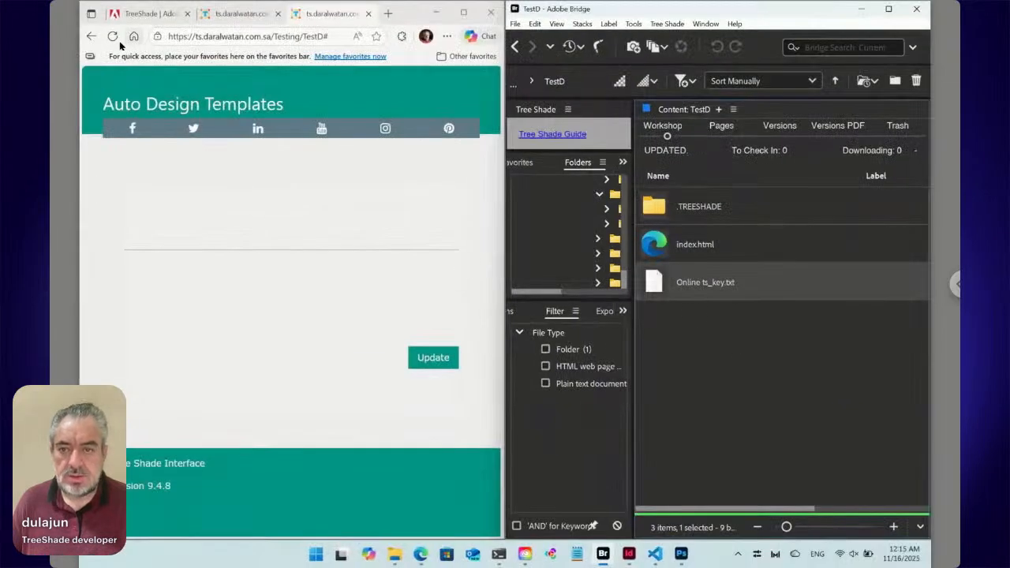
{"action": "left_click", "coordinate": [113, 37]}
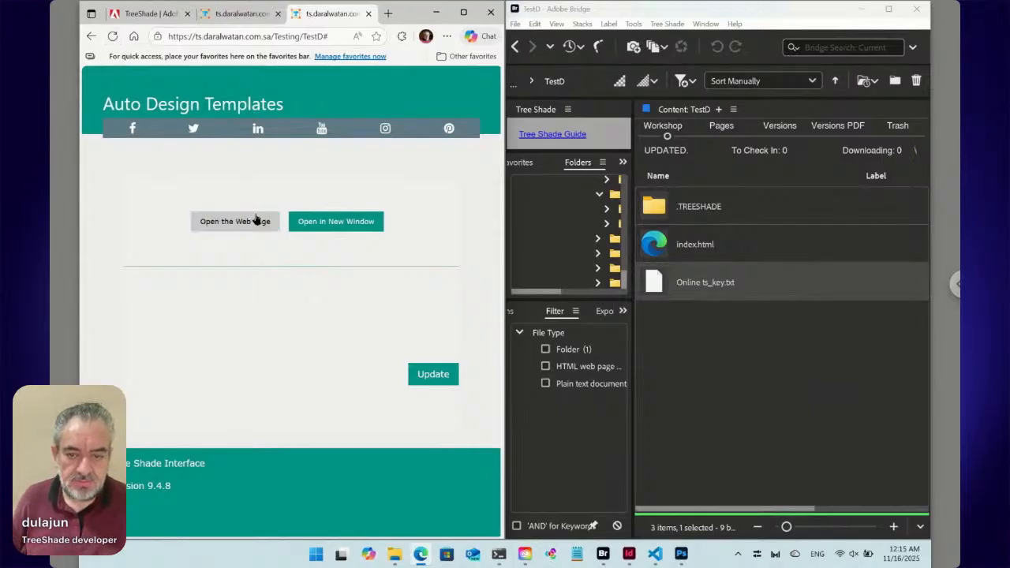
Maximize the browser and test the form's web page both beside the form and in a new window, closing the extra page.
{"action": "left_click", "coordinate": [467, 13]}
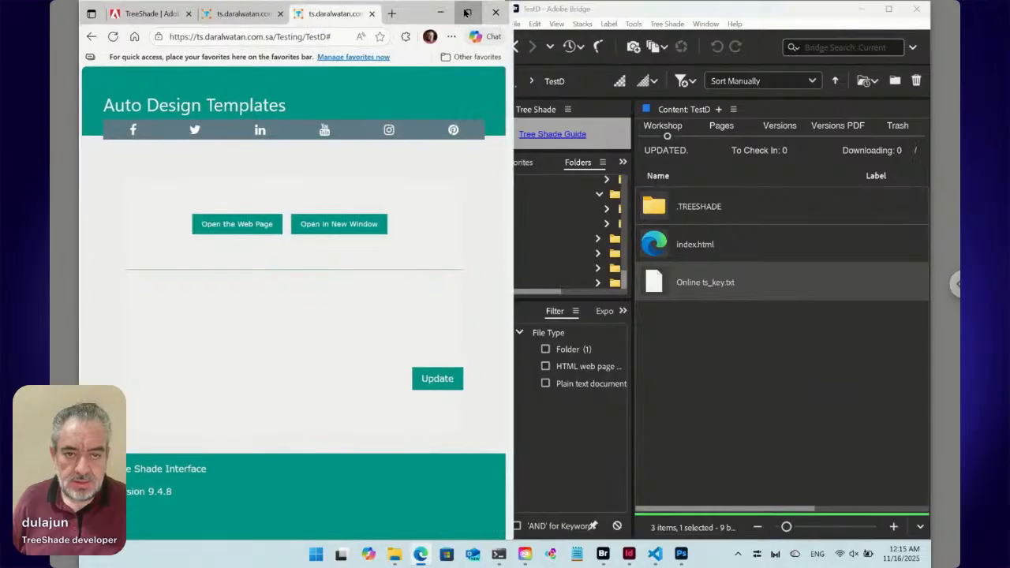
{"action": "left_click", "coordinate": [378, 218]}
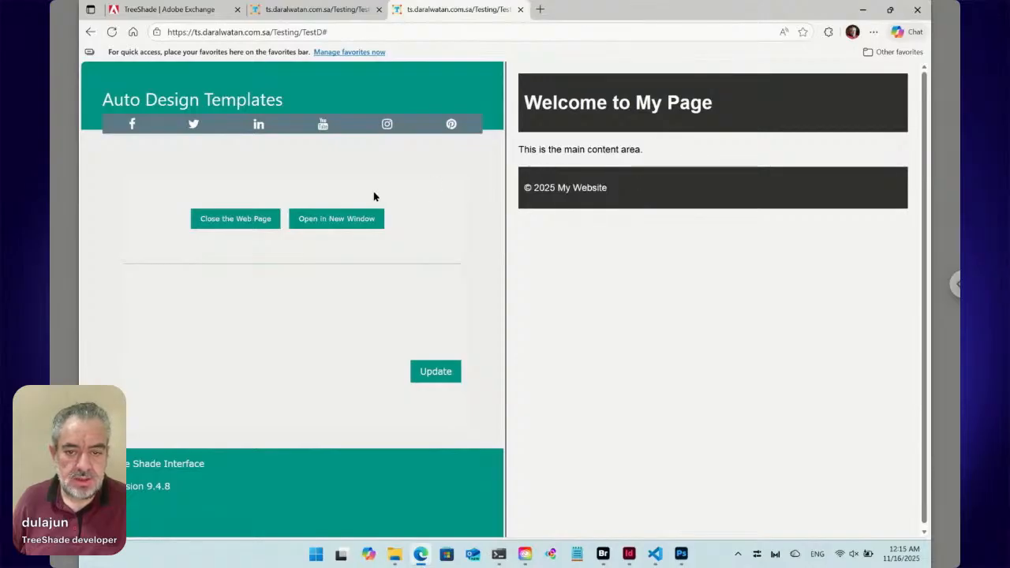
{"action": "left_click", "coordinate": [264, 220]}
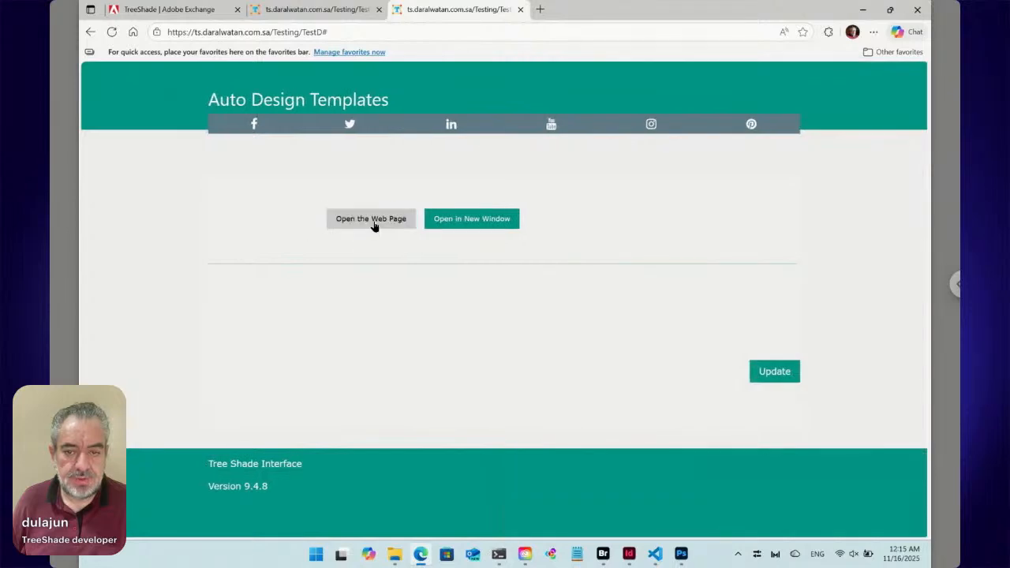
{"action": "left_click", "coordinate": [374, 226]}
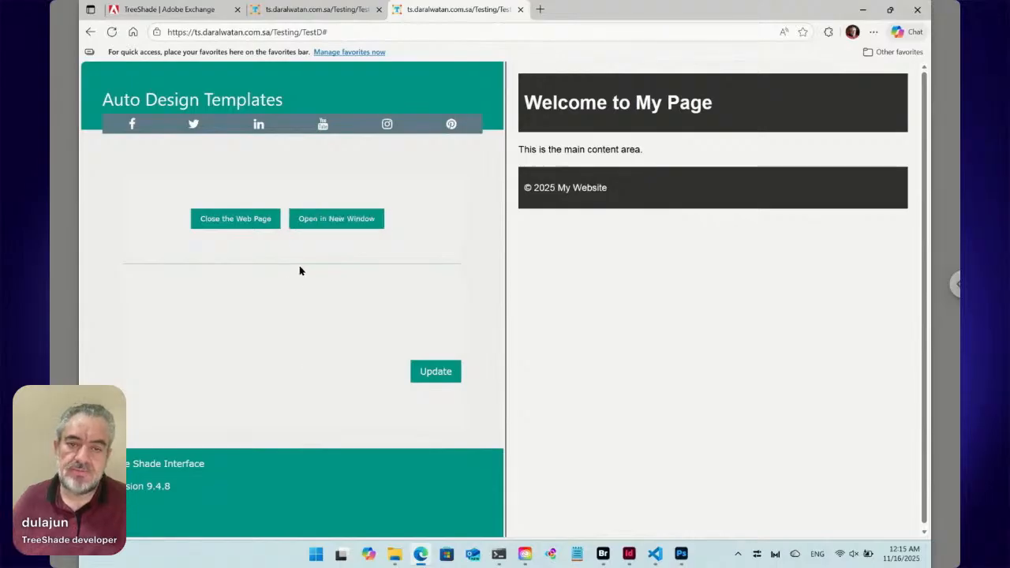
{"action": "left_click", "coordinate": [344, 221]}
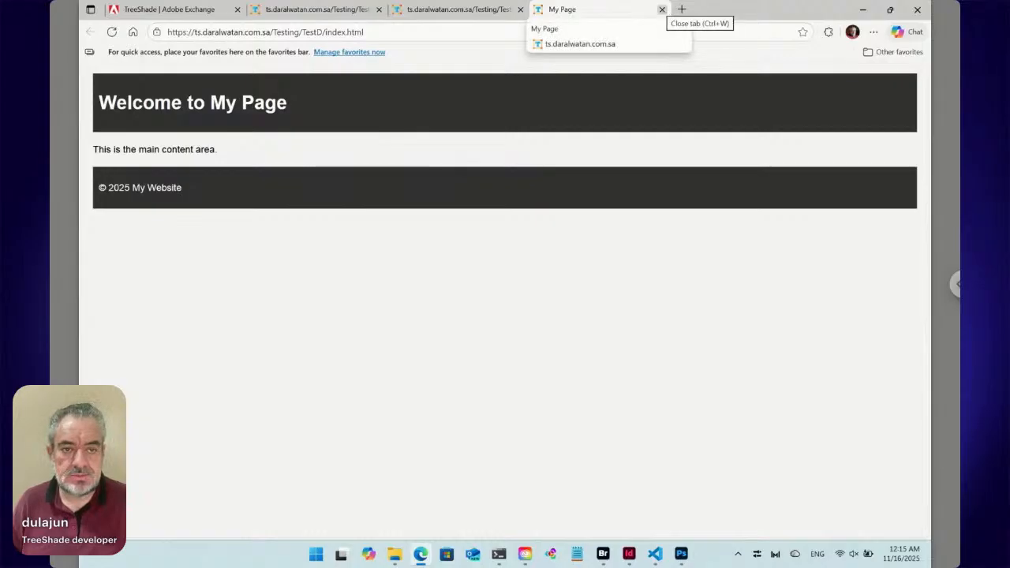
{"action": "left_click", "coordinate": [662, 10]}
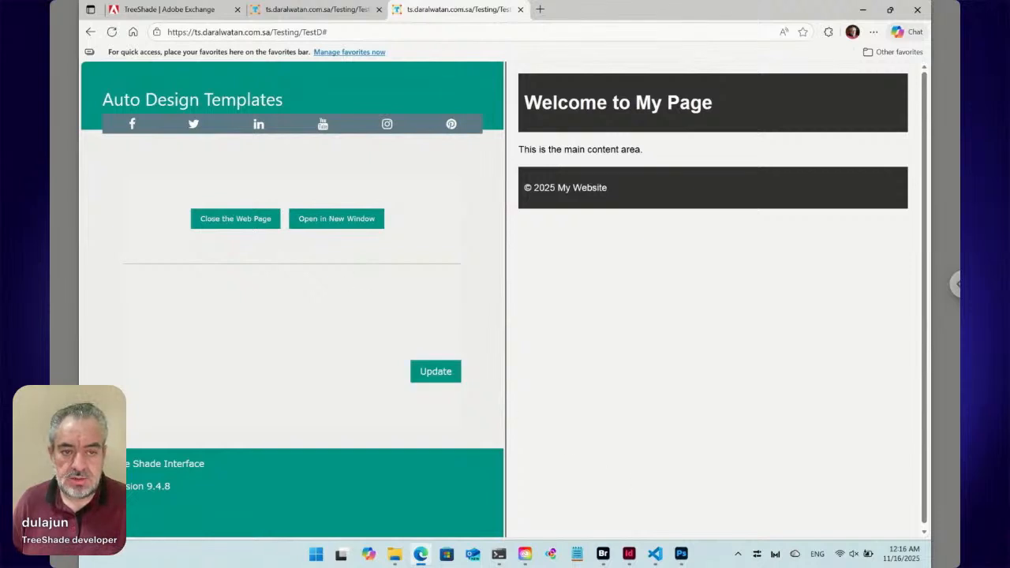
Switch to Bridge, create a folder named "Data" inside TestD, and open it.
{"action": "left_click", "coordinate": [603, 557]}
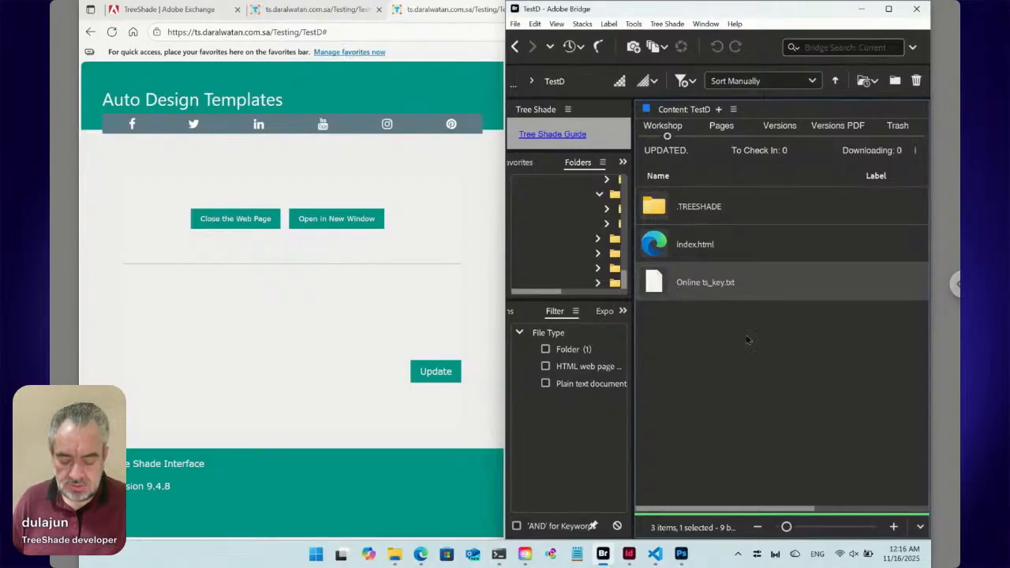
{"action": "key", "text": "ctrl+shift+n"}
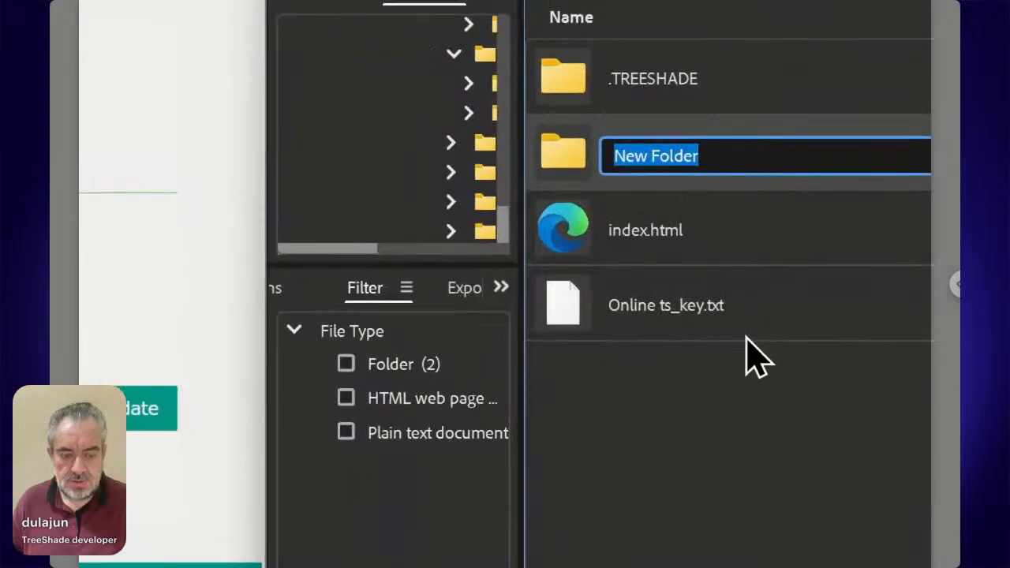
{"action": "type", "text": "Data"}
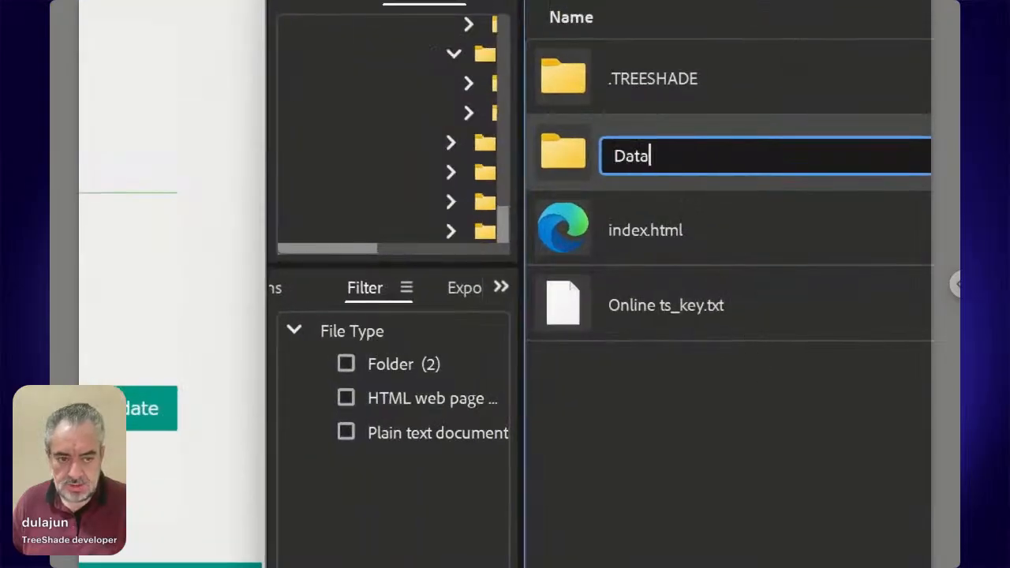
{"action": "key", "text": "Return"}
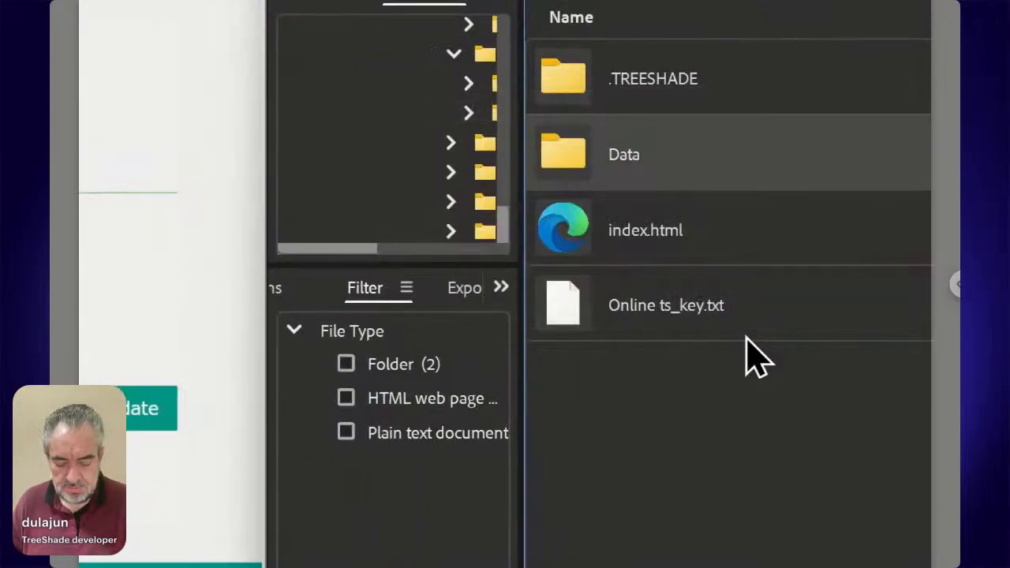
{"action": "key", "text": "Return"}
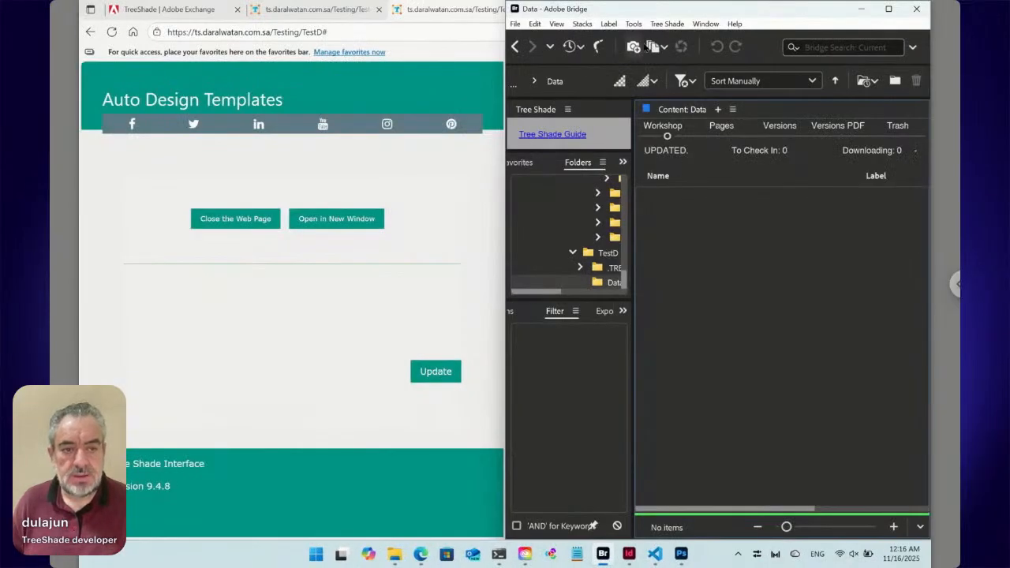
Add a new Tree Shade Text item named "Services" to the Data folder.
{"action": "left_click", "coordinate": [679, 26]}
{"action": "mouse_move", "coordinate": [675, 39]}
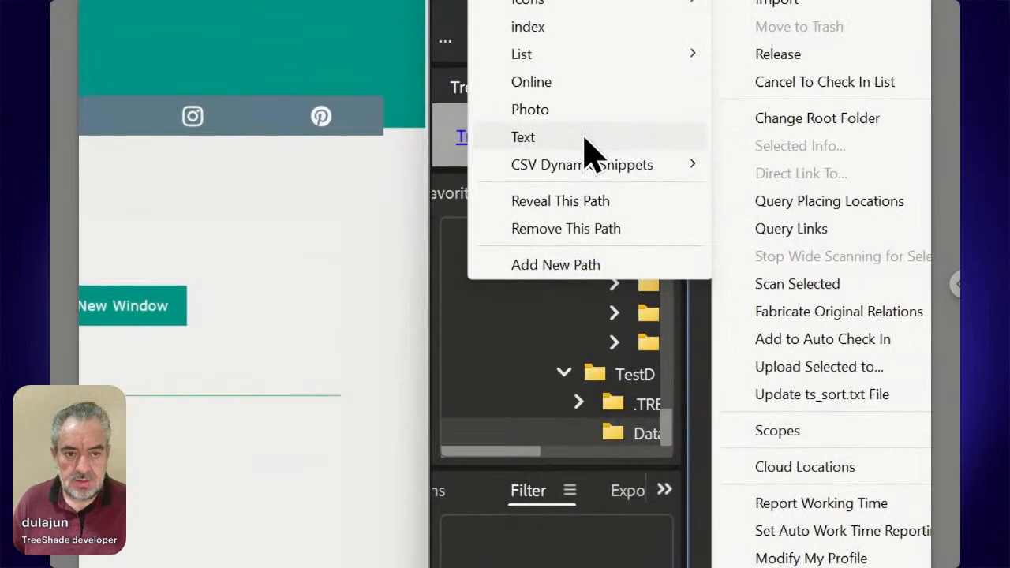
{"action": "left_click", "coordinate": [585, 140]}
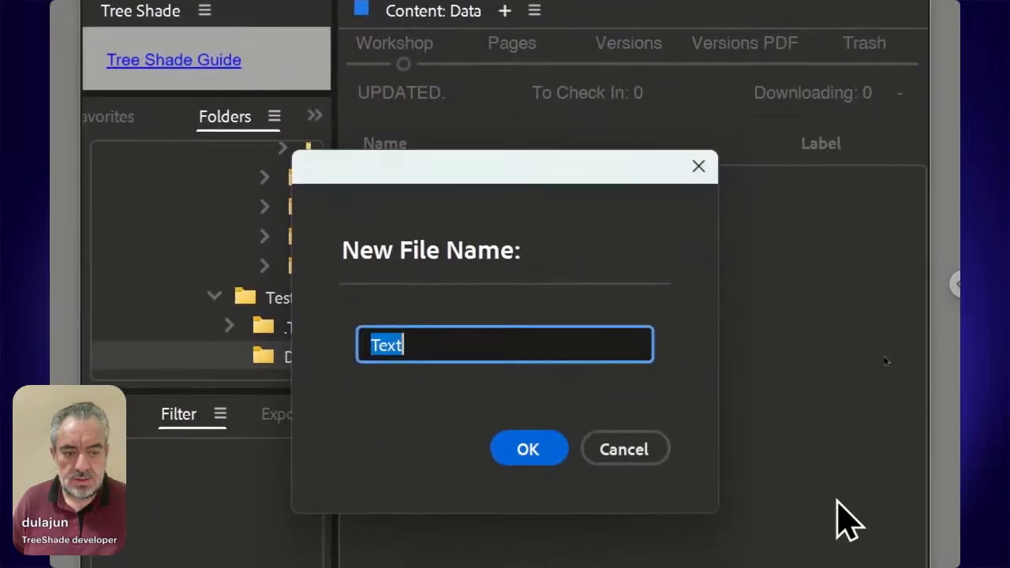
{"action": "type", "text": "Ser"}
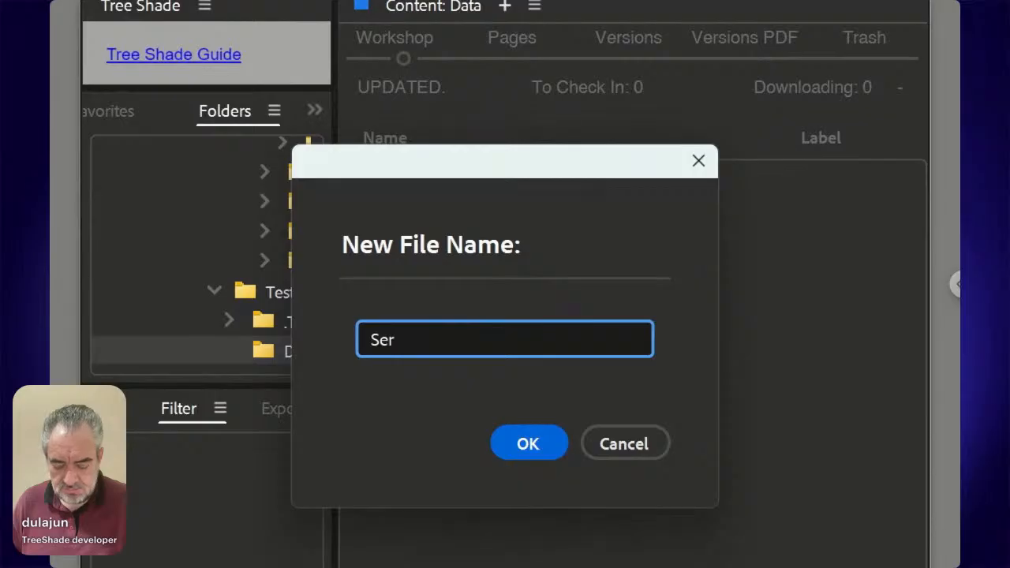
{"action": "type", "text": "vi"}
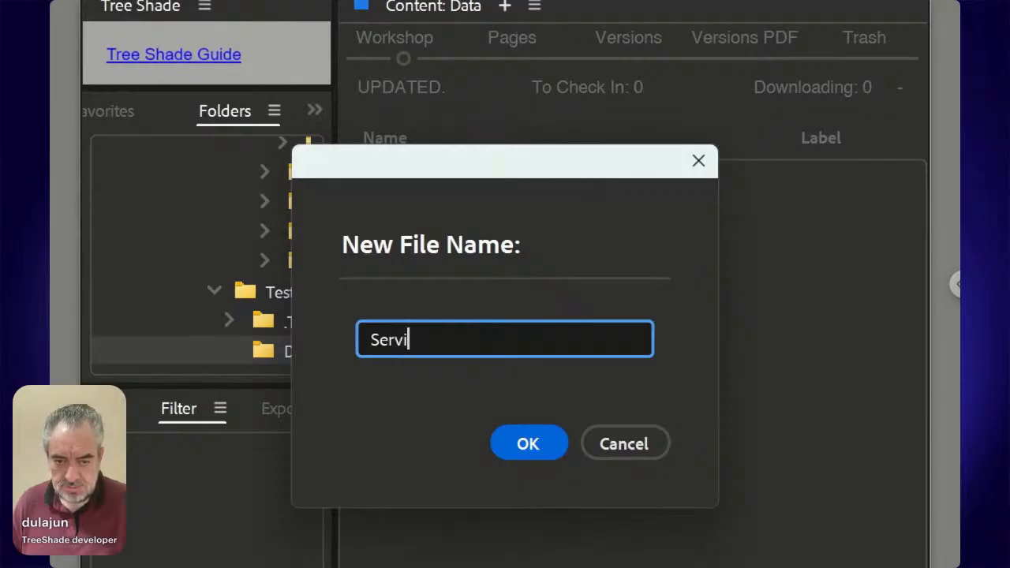
{"action": "type", "text": "ces"}
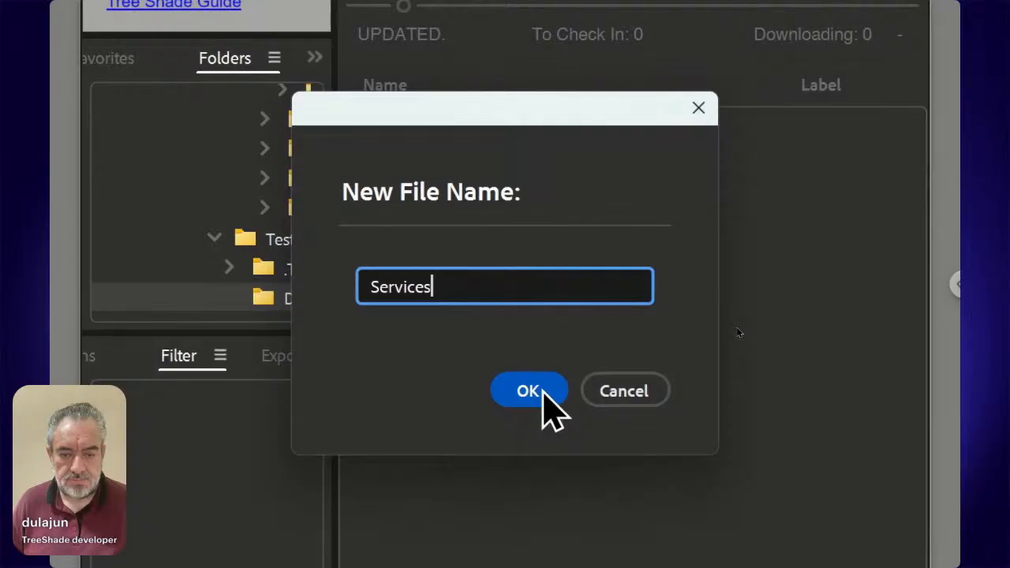
{"action": "left_click", "coordinate": [542, 392]}
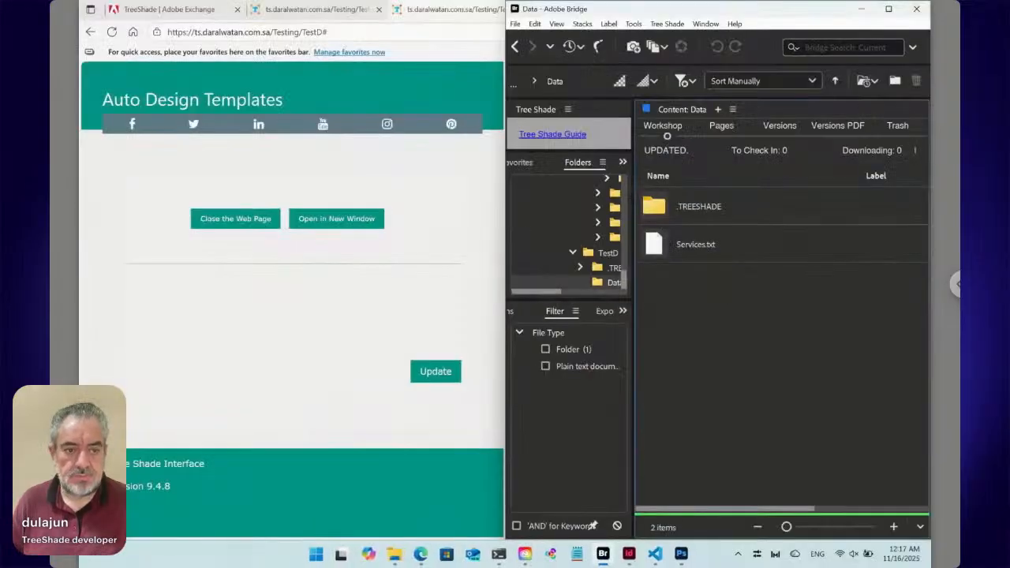
Open the paired folder of Services.txt.
{"action": "left_click", "coordinate": [688, 247]}
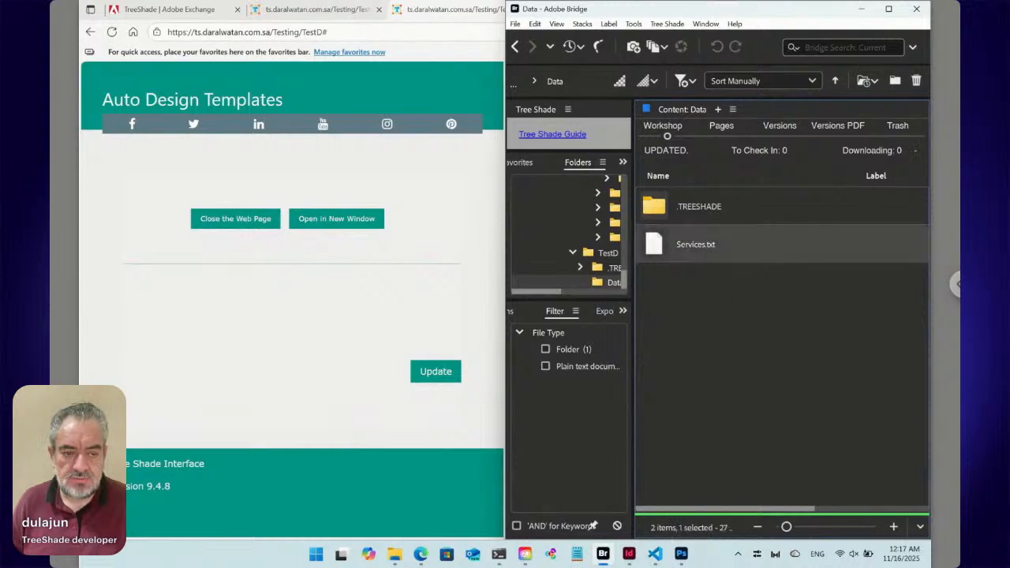
{"action": "right_click", "coordinate": [687, 244]}
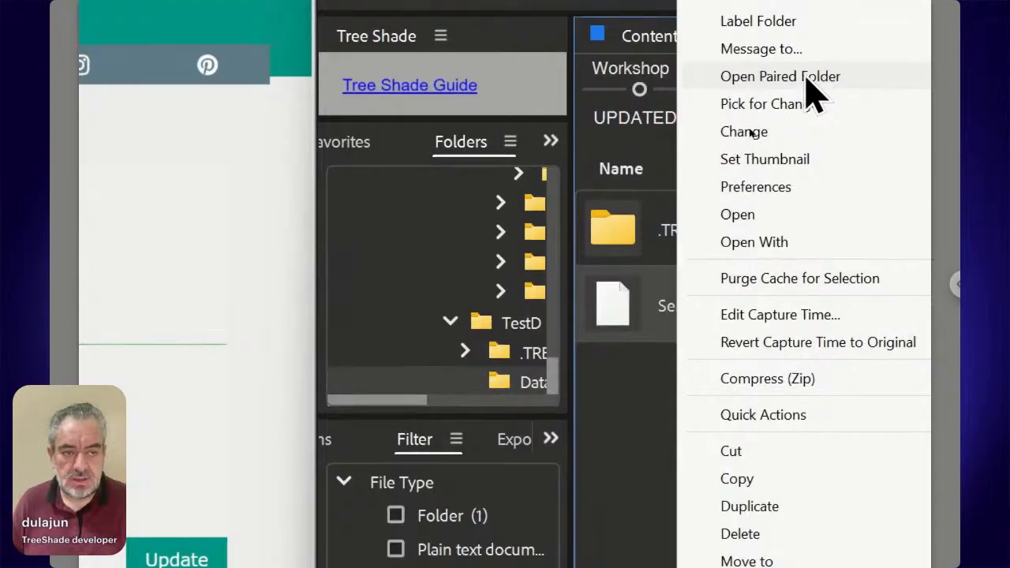
{"action": "left_click", "coordinate": [808, 77]}
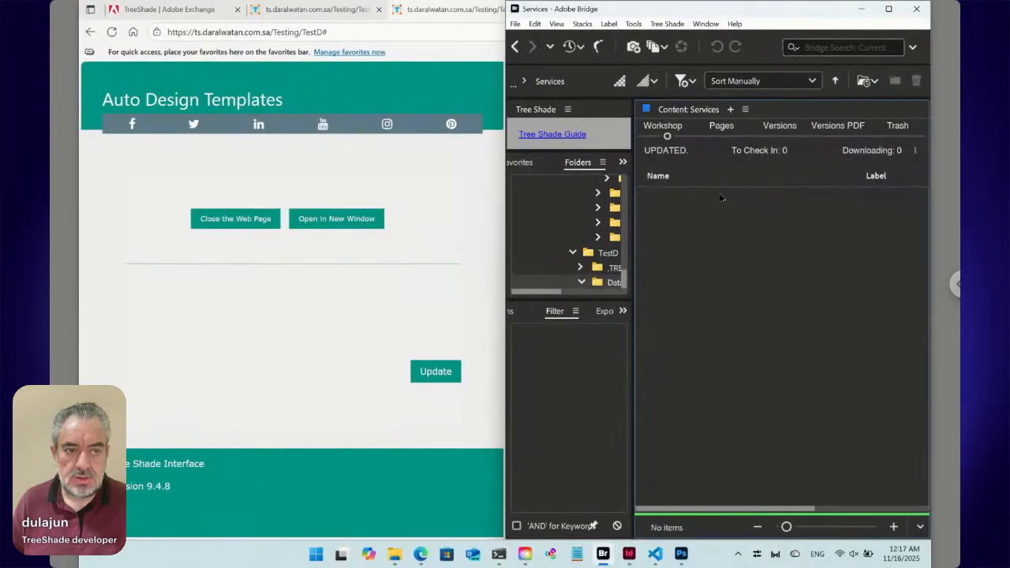
Add a new Tree Shade Text item named "ID12345 [Label]" to the Services folder.
{"action": "left_click", "coordinate": [667, 24]}
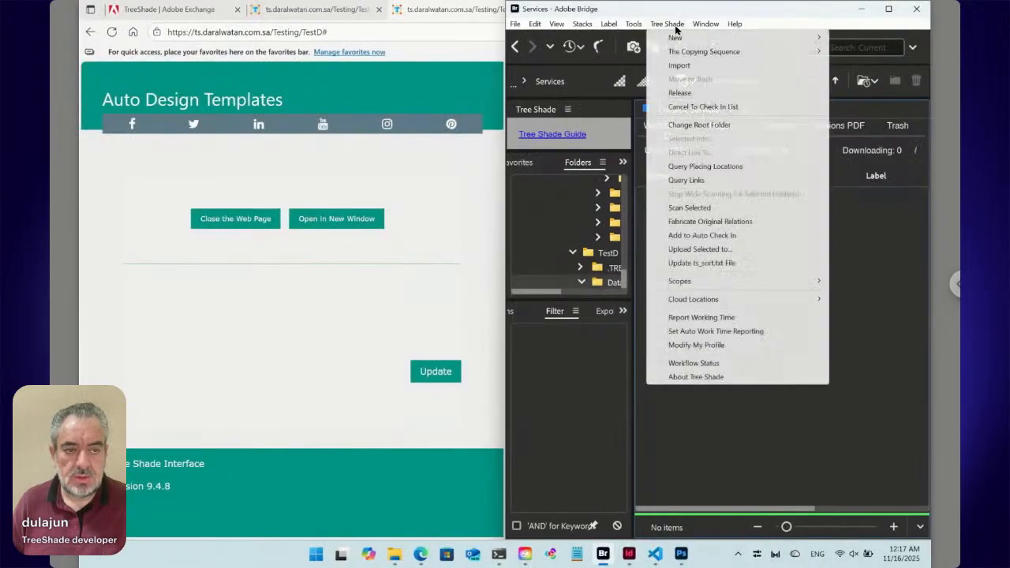
{"action": "mouse_move", "coordinate": [677, 39]}
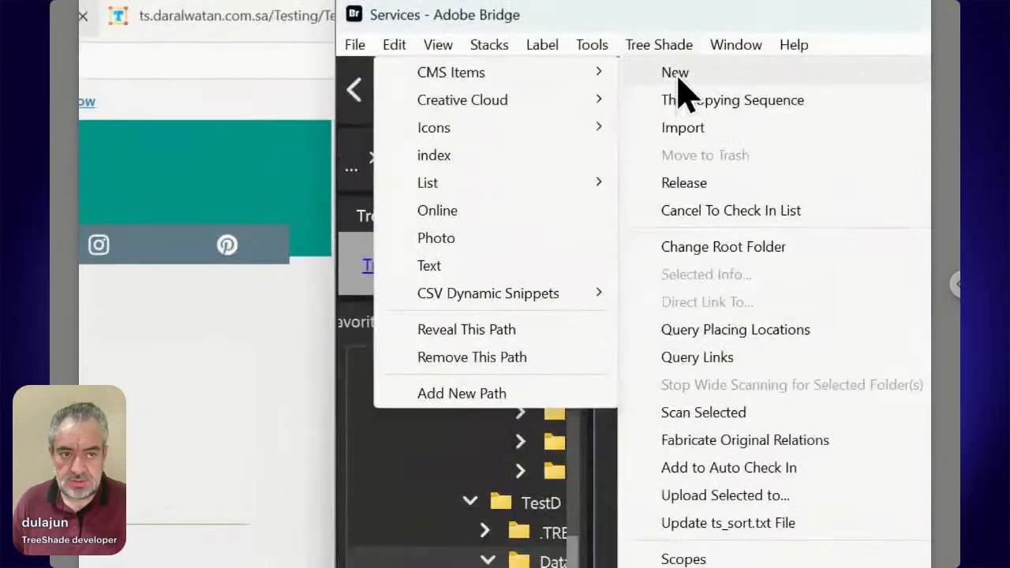
{"action": "left_click", "coordinate": [528, 267]}
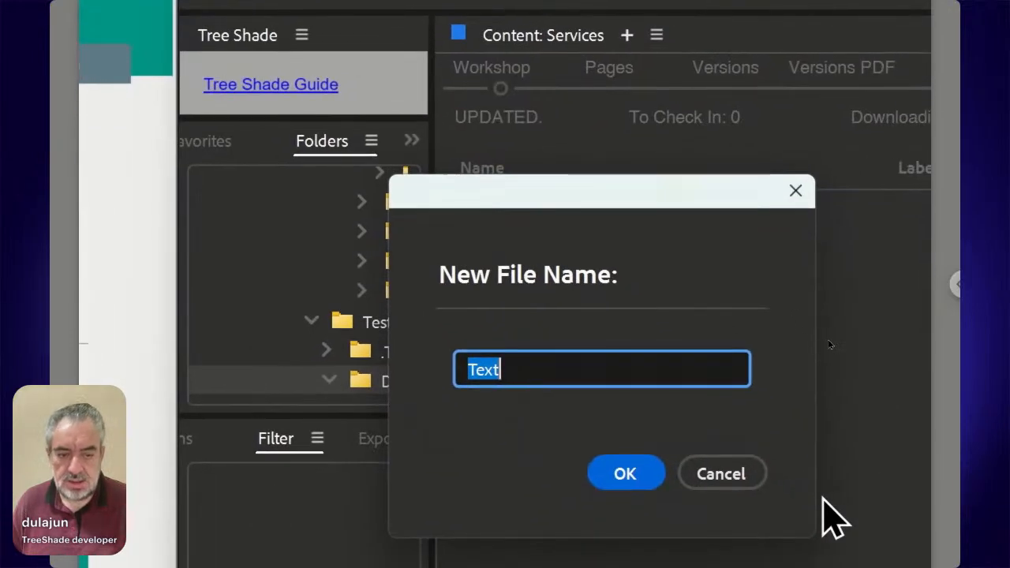
{"action": "type", "text": "ID"}
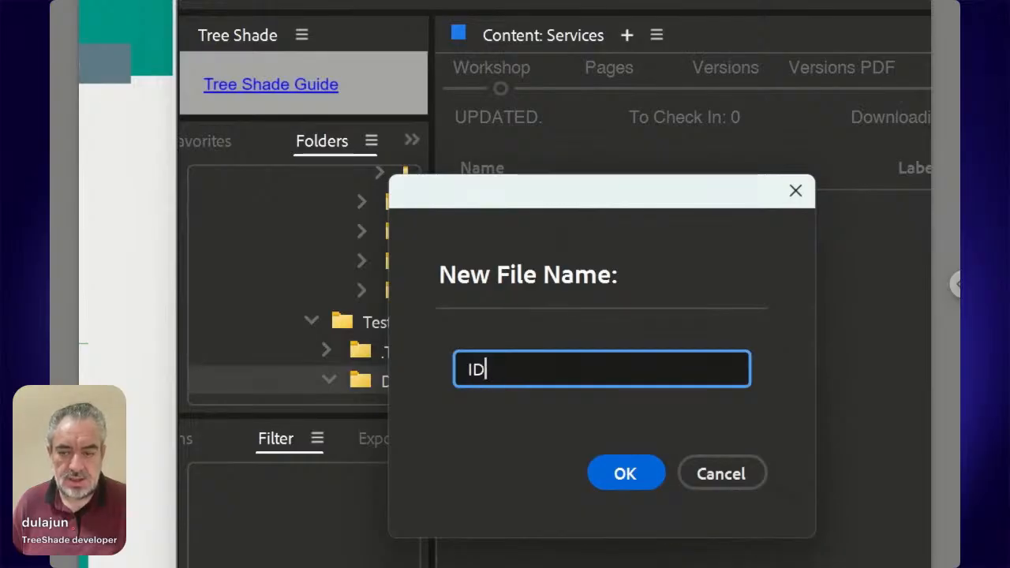
{"action": "type", "text": "12345"}
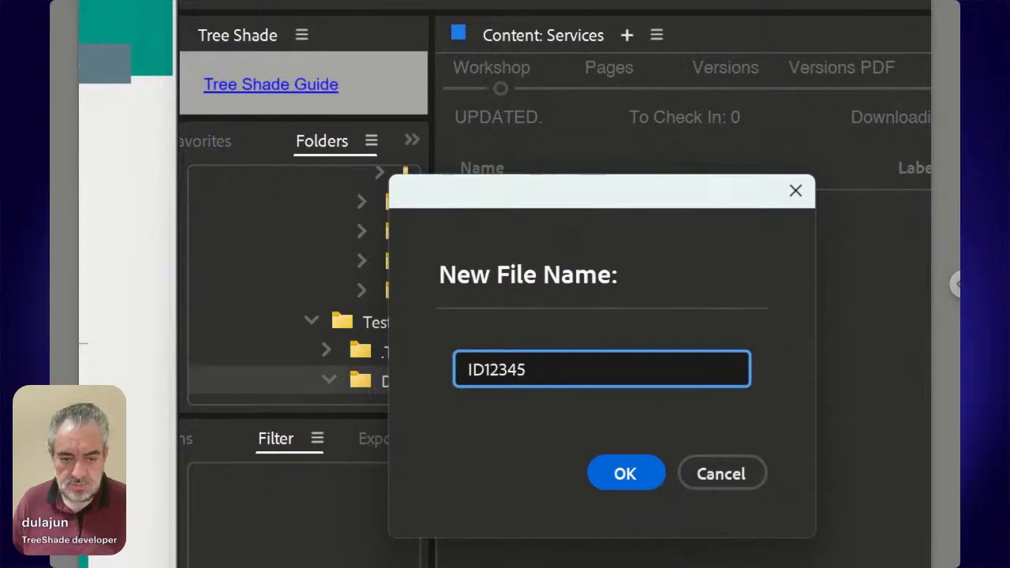
{"action": "type", "text": " []"}
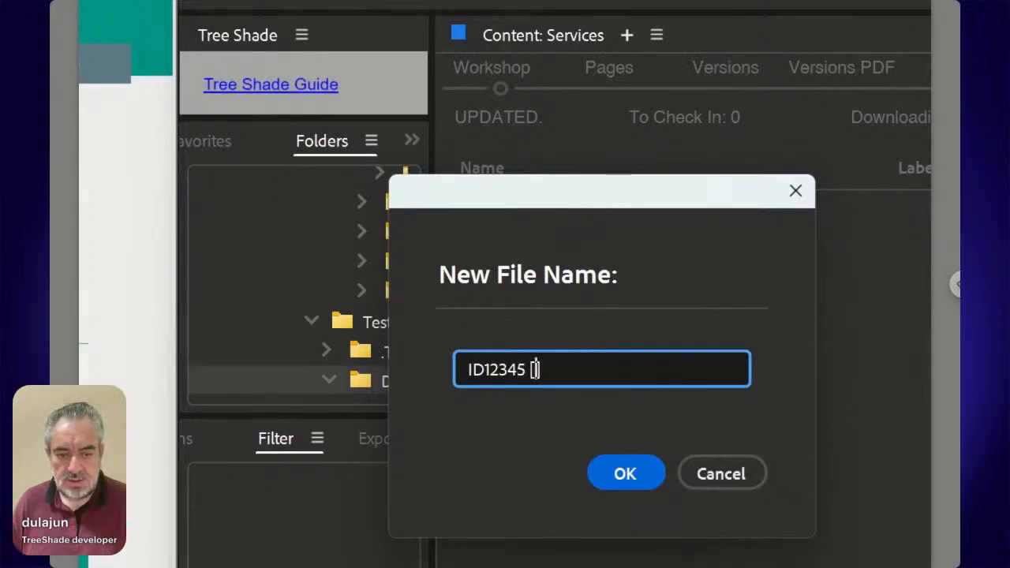
{"action": "type", "text": "Label"}
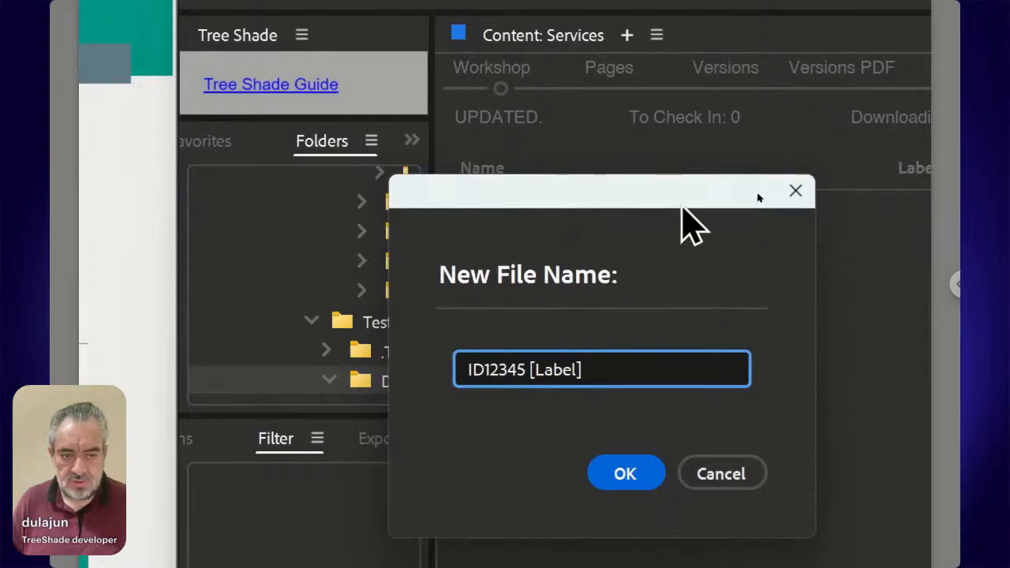
{"action": "left_click_drag", "start_coordinate": [682, 202], "coordinate": [586, 172]}
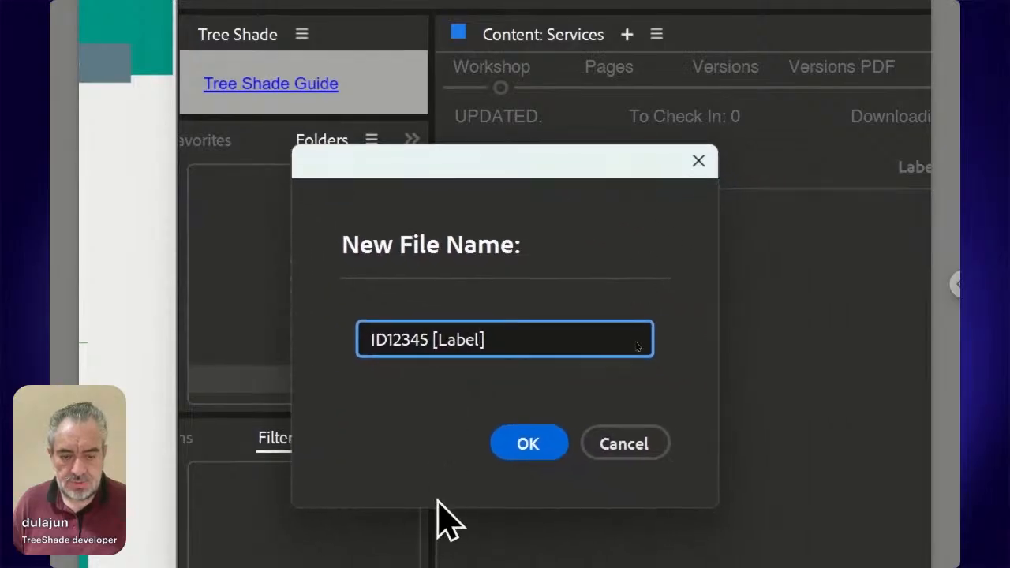
{"action": "left_click", "coordinate": [524, 447]}
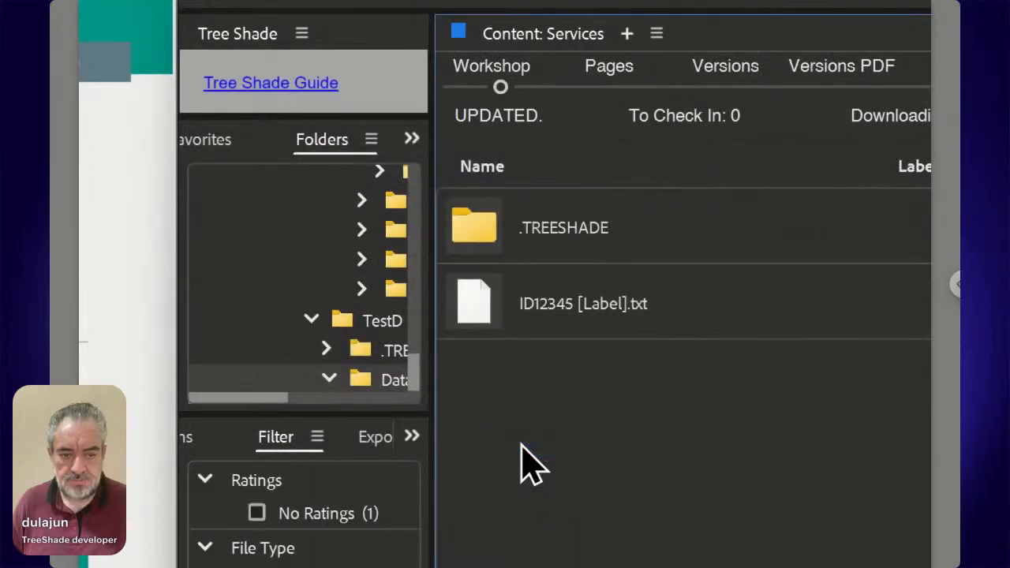
Open the paired folder of ID12345 [Label].txt and copy copy-writing.png into it from the Downloads folder in File Explorer.
{"action": "right_click", "coordinate": [488, 309]}
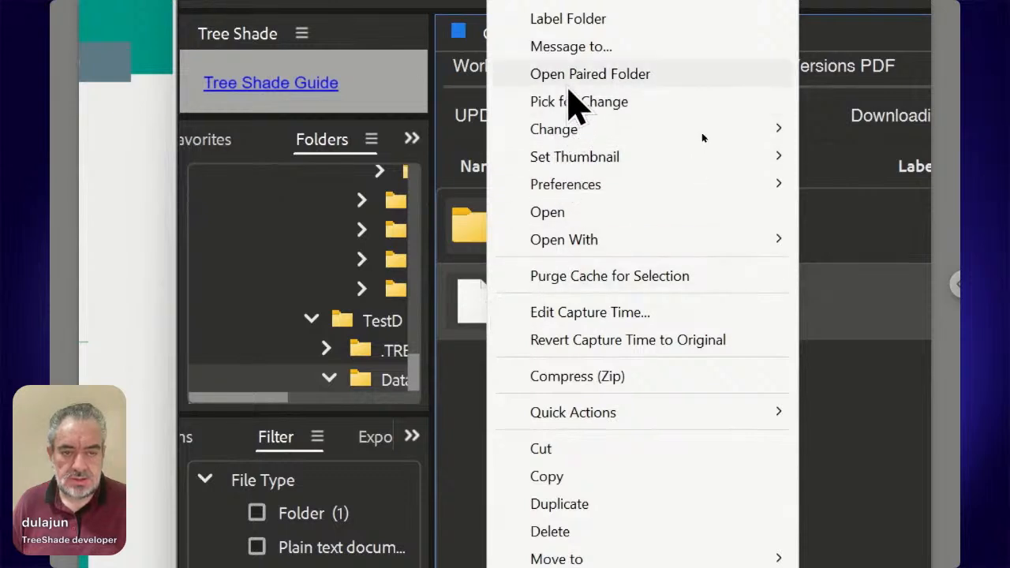
{"action": "left_click", "coordinate": [575, 80]}
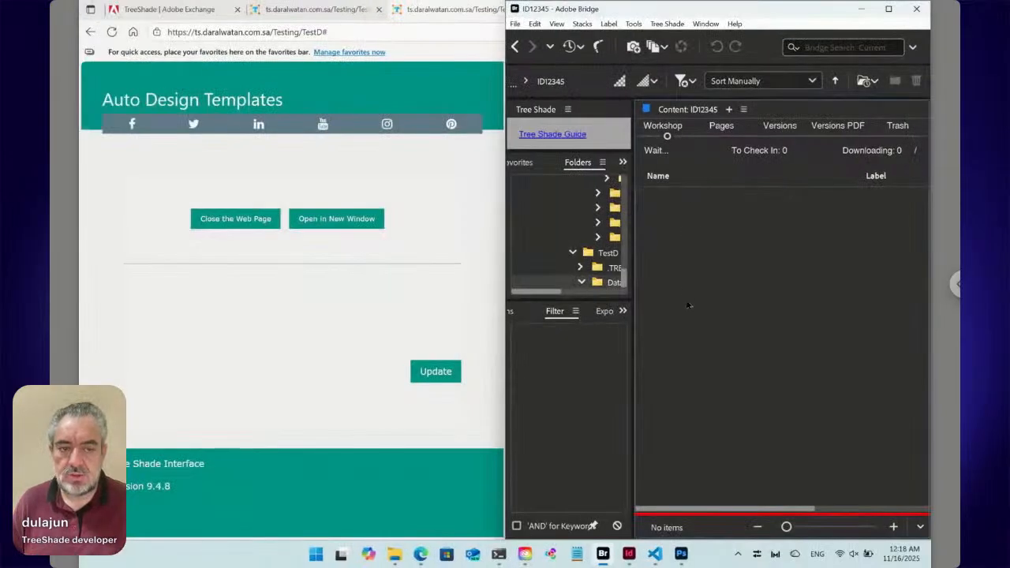
{"action": "mouse_move", "coordinate": [396, 557]}
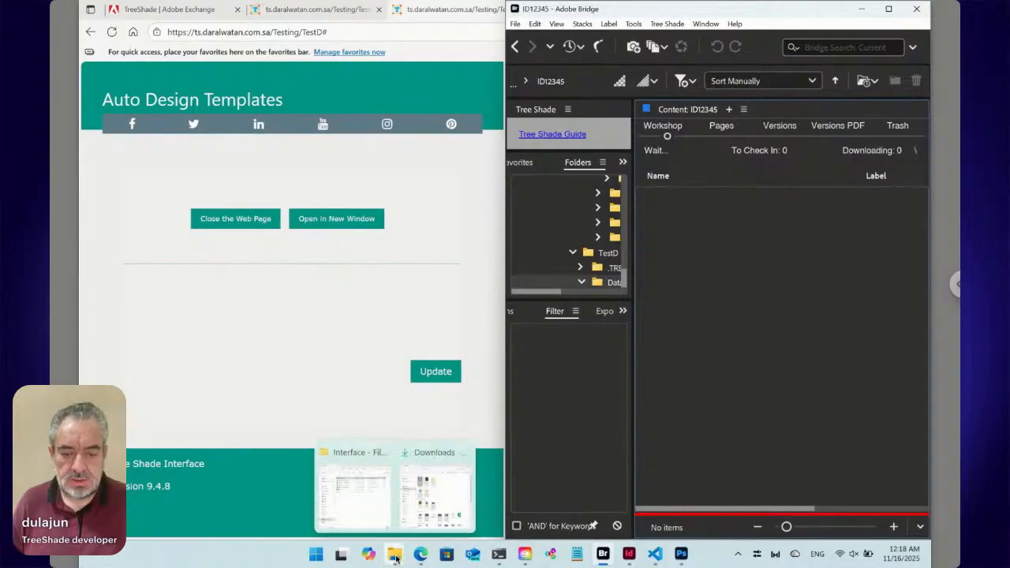
{"action": "left_click", "coordinate": [435, 489]}
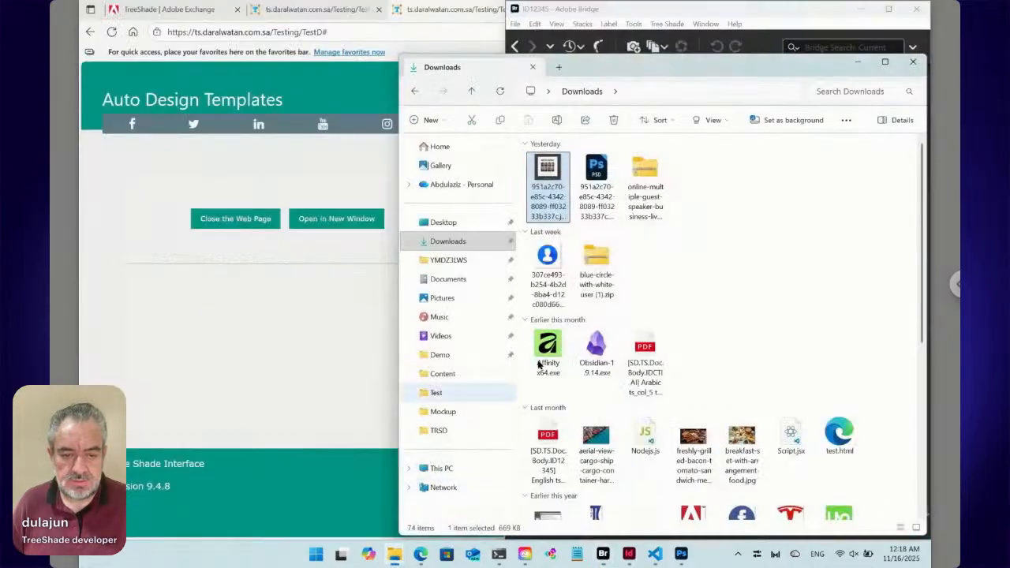
{"action": "scroll", "coordinate": [634, 372], "scroll_direction": "down", "scroll_amount": 15}
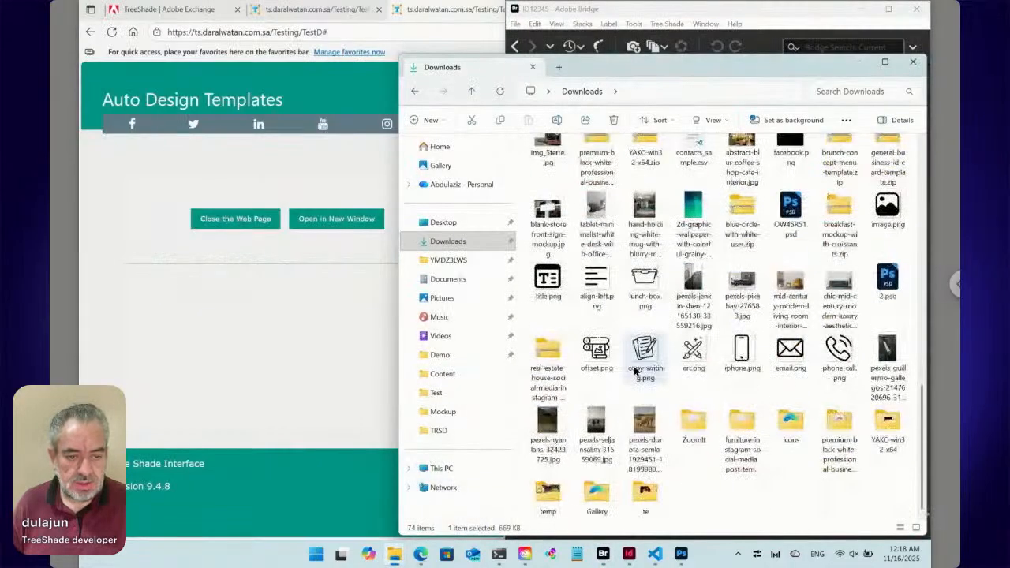
{"action": "left_click", "coordinate": [644, 352]}
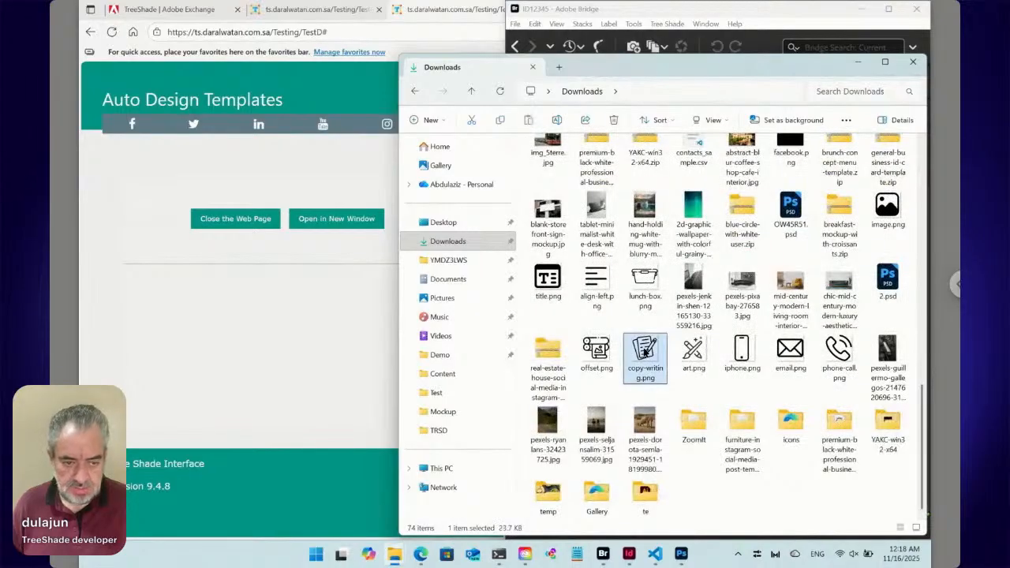
{"action": "left_click", "coordinate": [604, 554]}
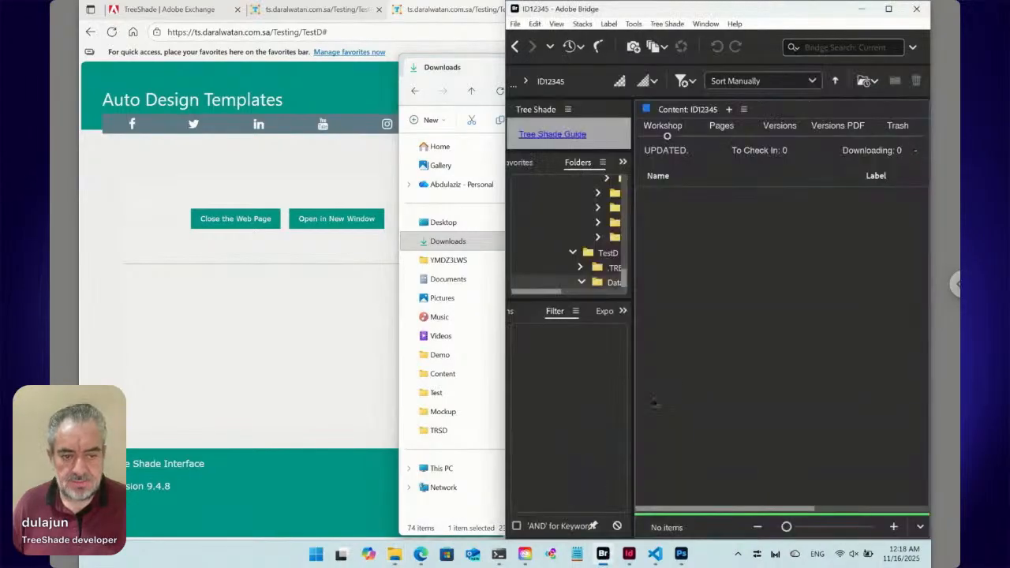
{"action": "key", "text": "ctrl+v"}
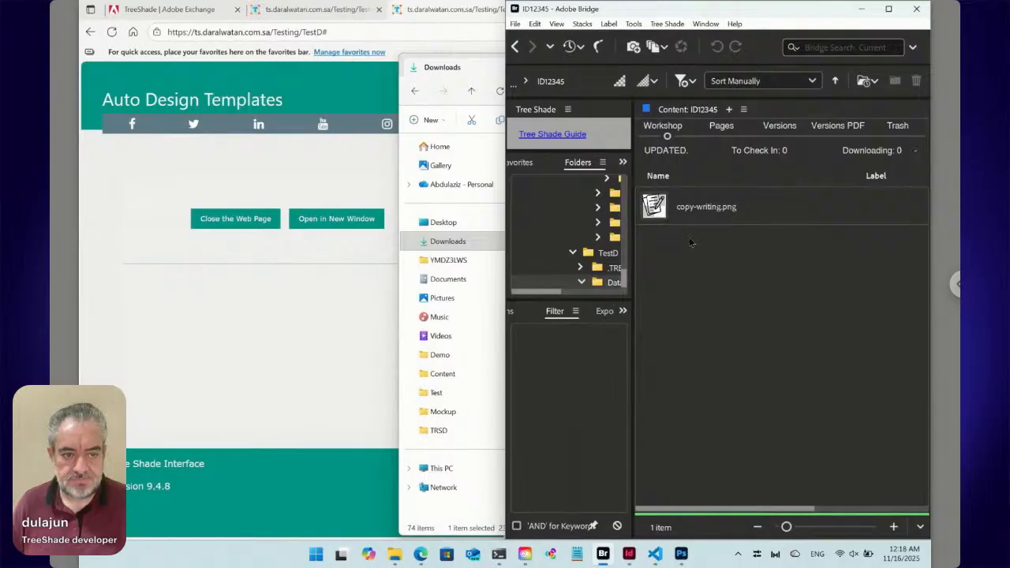
Rename copy-writing.png in the ID12345 folder as Icon.png.
{"action": "left_click", "coordinate": [691, 209]}
{"action": "left_click", "coordinate": [693, 210]}
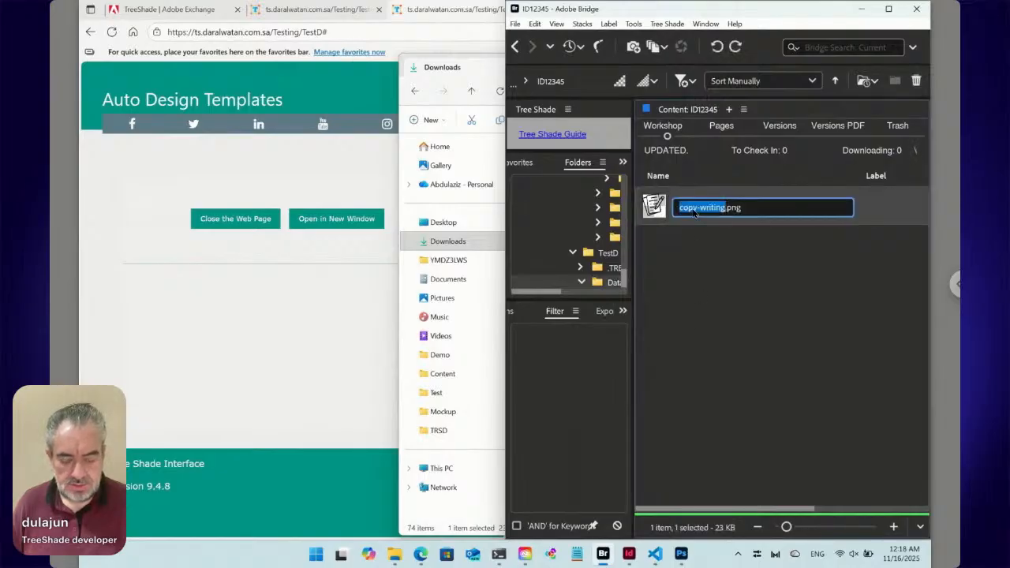
{"action": "type", "text": "Icon"}
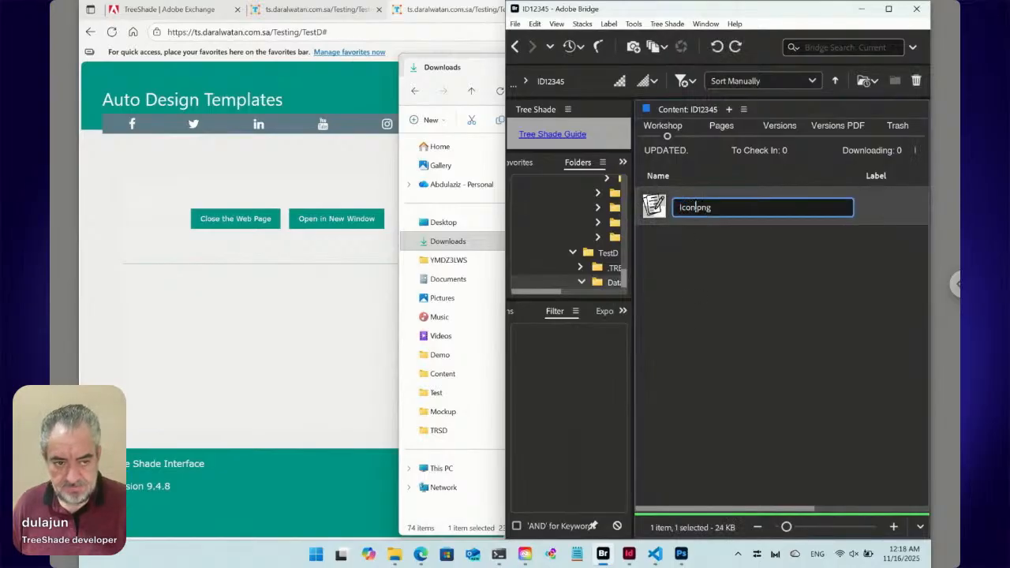
{"action": "key", "text": "Return"}
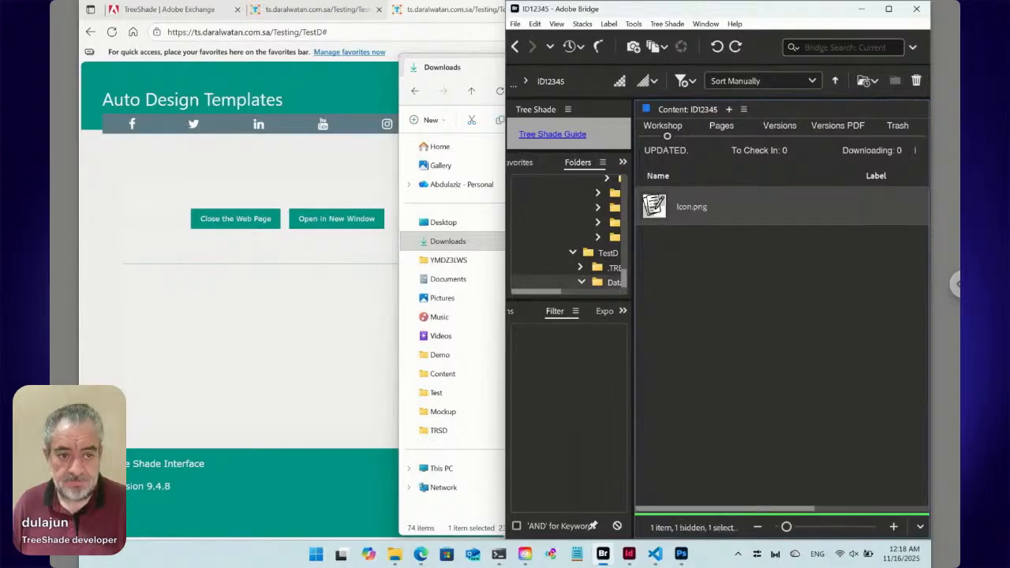
Add a new Tree Shade Text item named "Text" beside Icon.png and go back to the Data folder.
{"action": "left_click", "coordinate": [676, 28]}
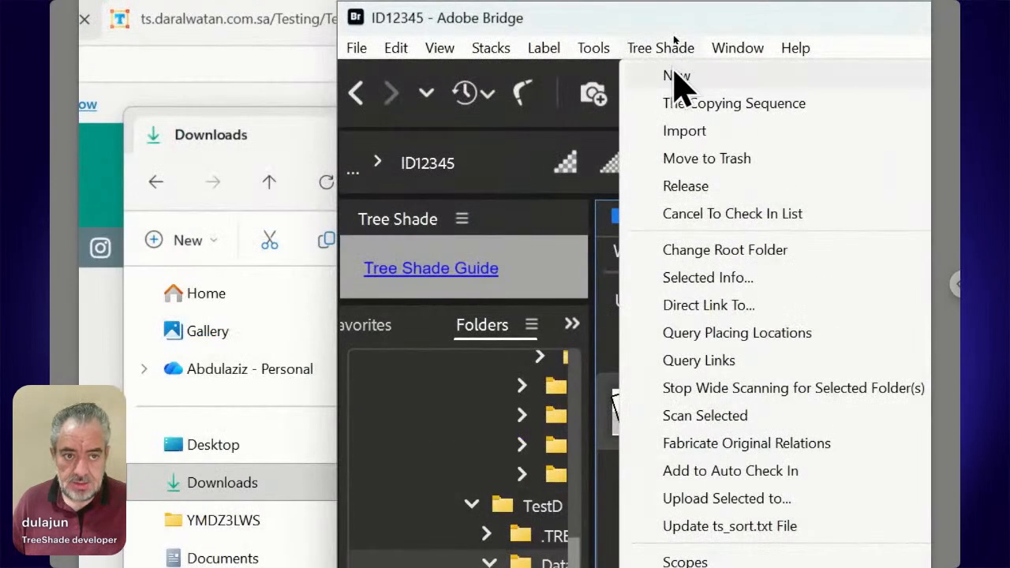
{"action": "mouse_move", "coordinate": [674, 39]}
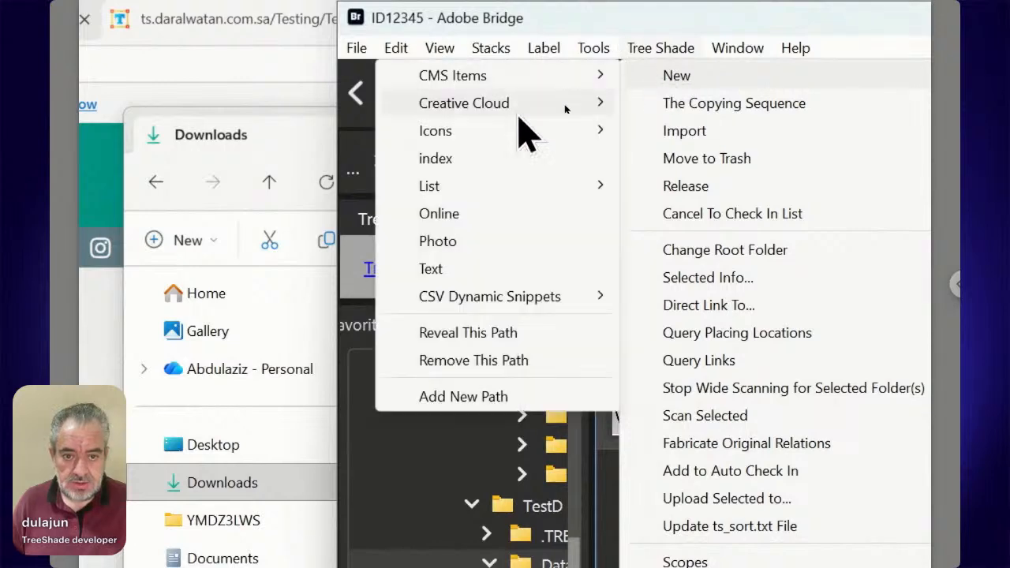
{"action": "left_click", "coordinate": [456, 274]}
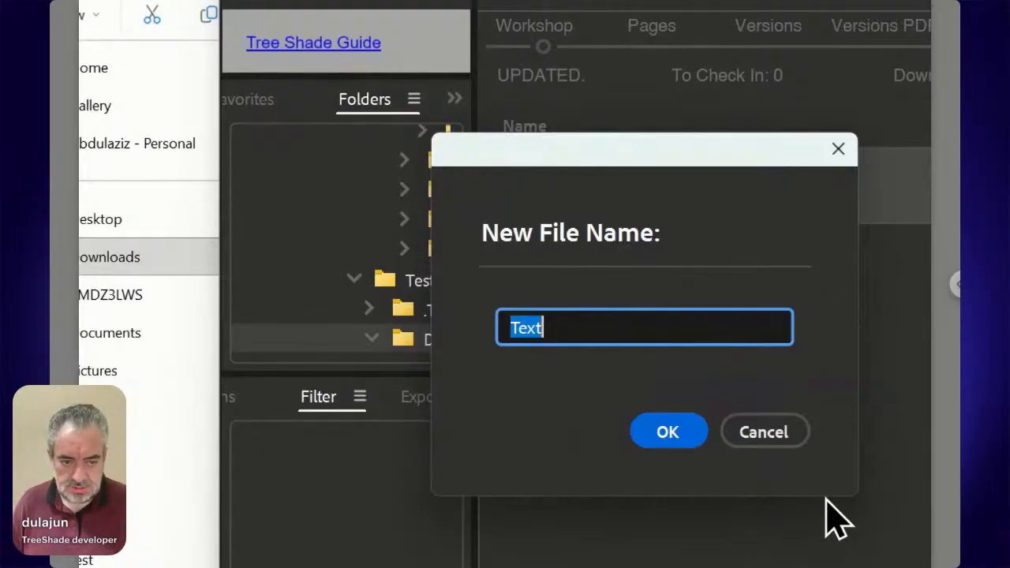
{"action": "left_click", "coordinate": [667, 432]}
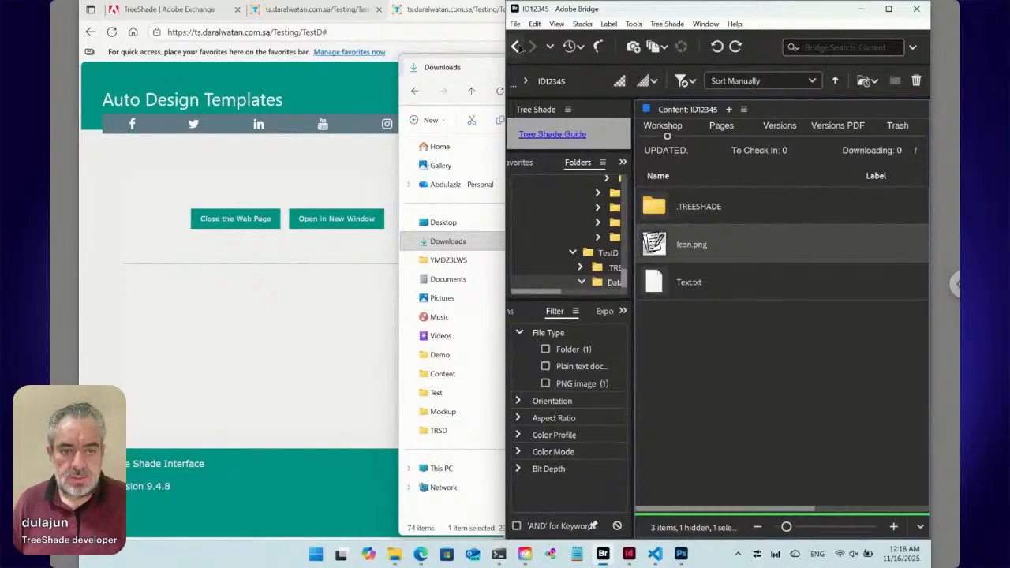
{"action": "left_click", "coordinate": [516, 46]}
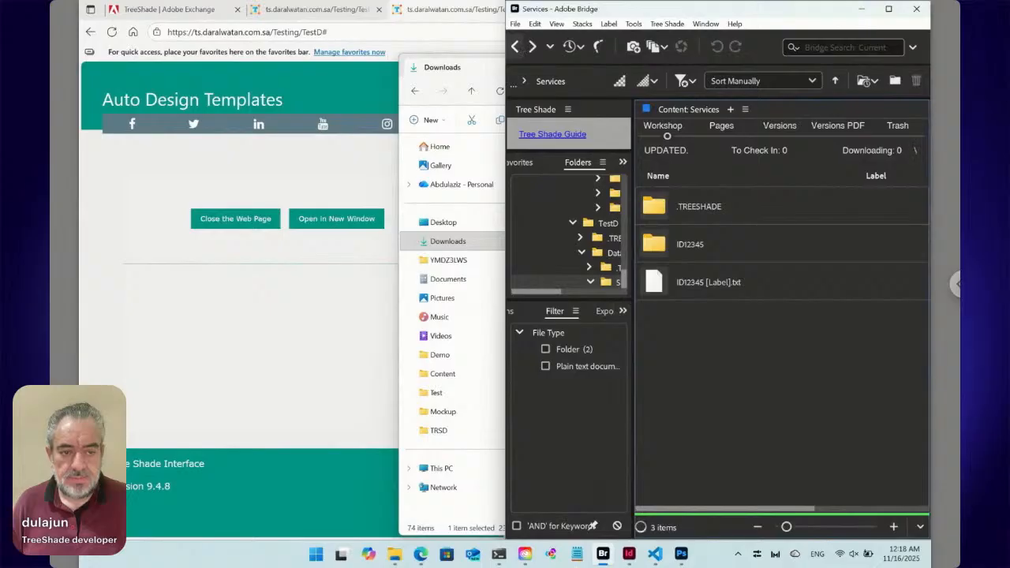
{"action": "left_click", "coordinate": [517, 47]}
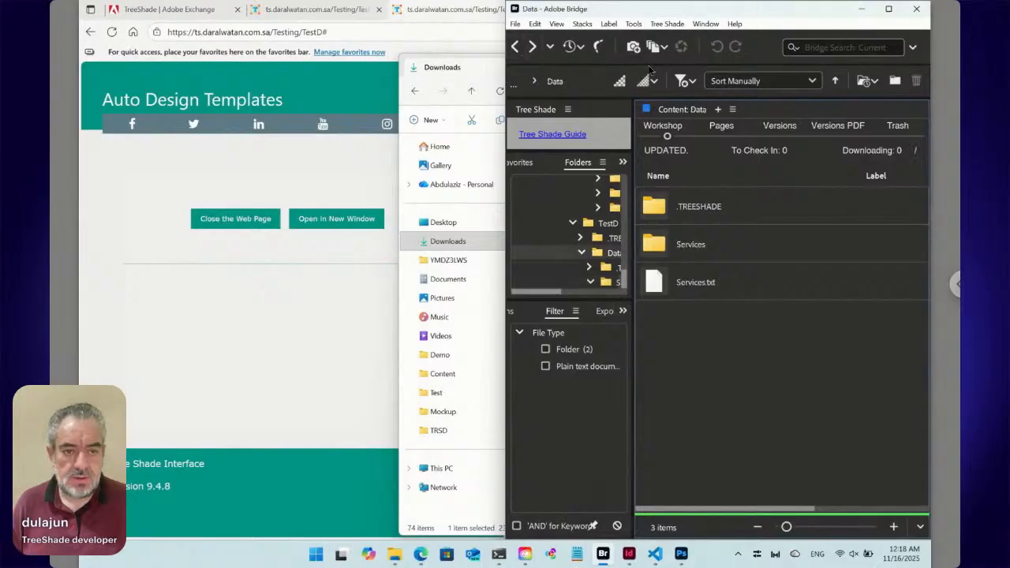
Go up to the TestD folder and add a new Tree Shade Text item named "Data".
{"action": "left_click", "coordinate": [888, 8]}
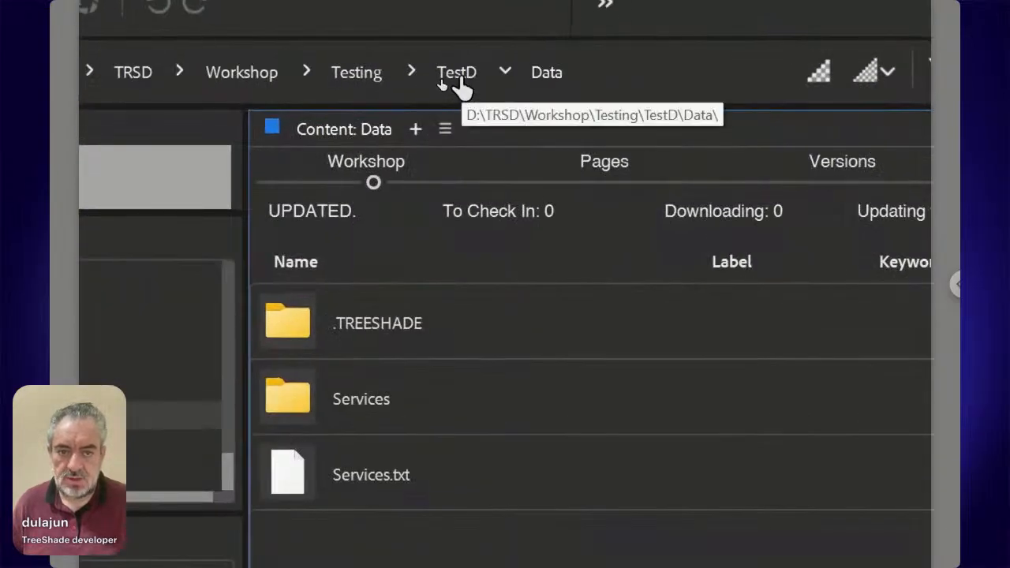
{"action": "left_click", "coordinate": [458, 75]}
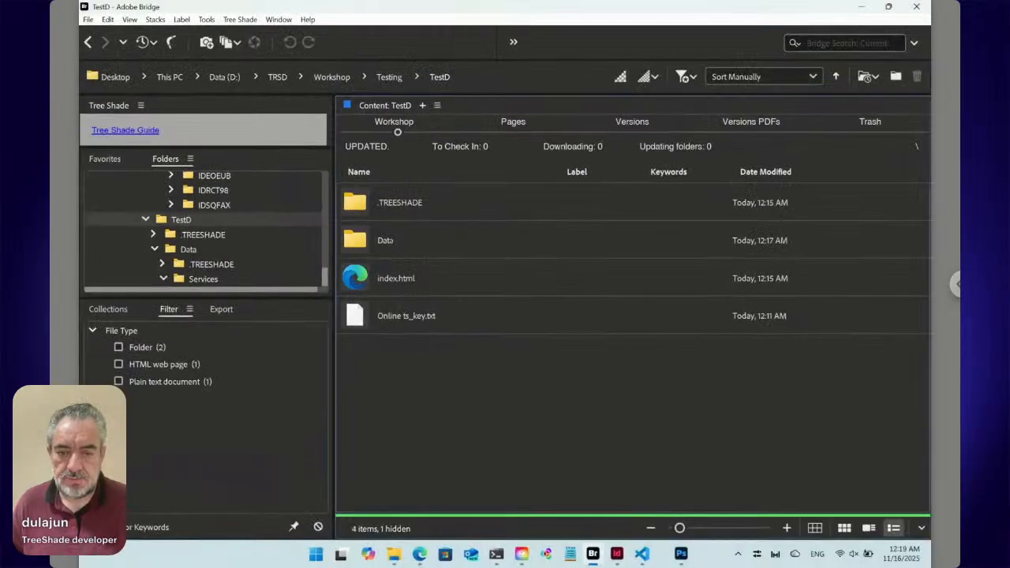
{"action": "left_click", "coordinate": [252, 21]}
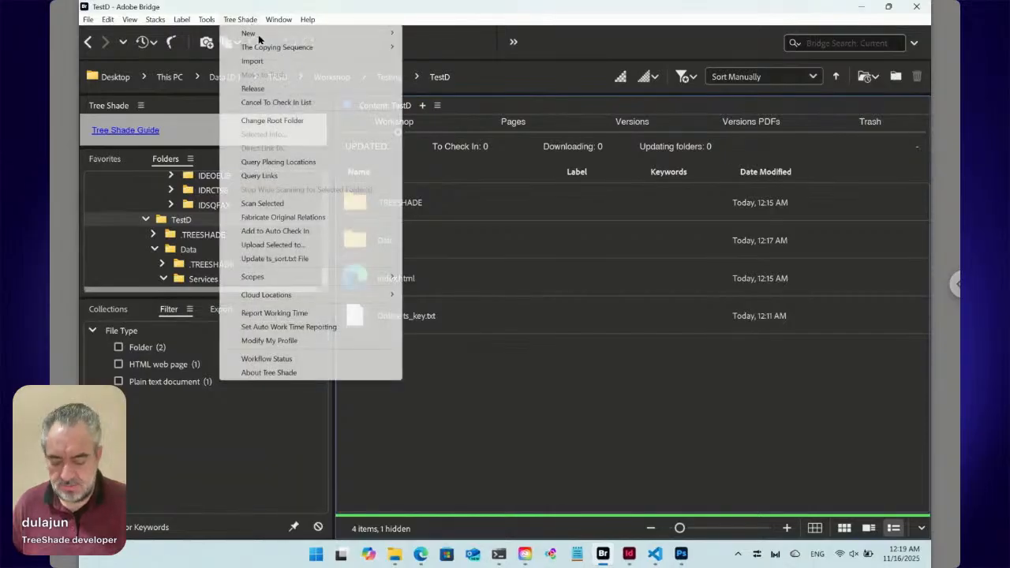
{"action": "mouse_move", "coordinate": [258, 39]}
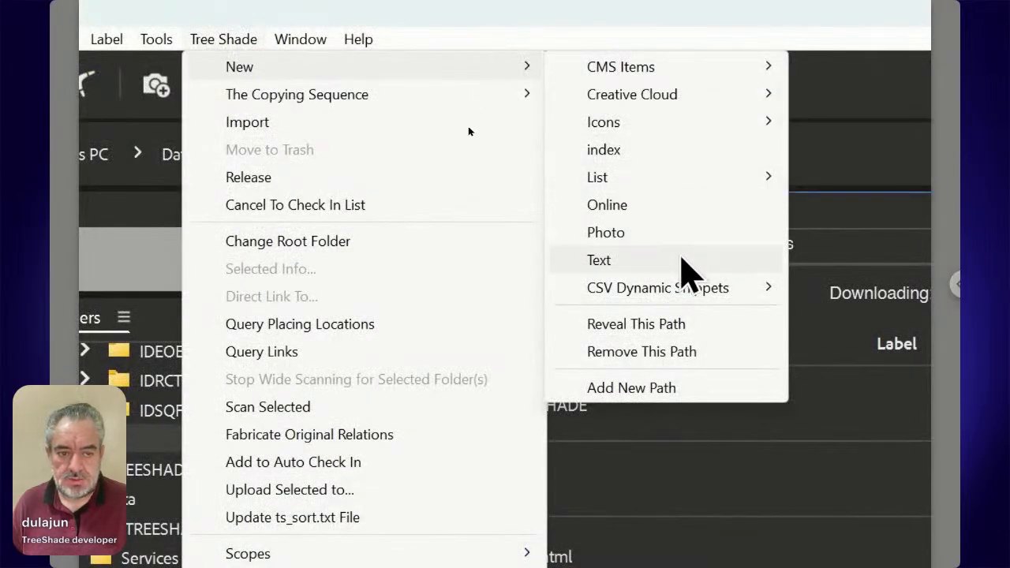
{"action": "left_click", "coordinate": [680, 258]}
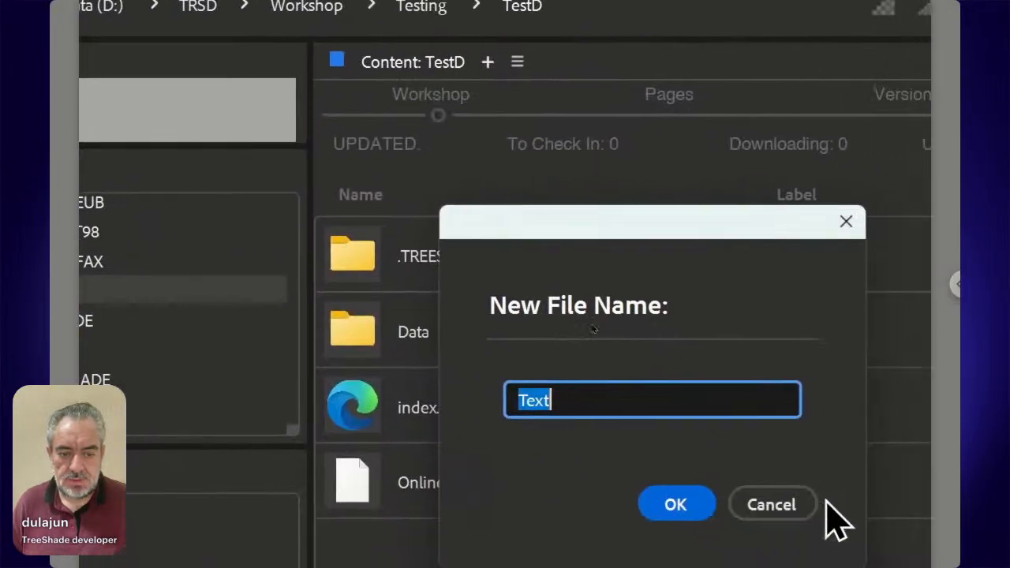
{"action": "type", "text": "Data"}
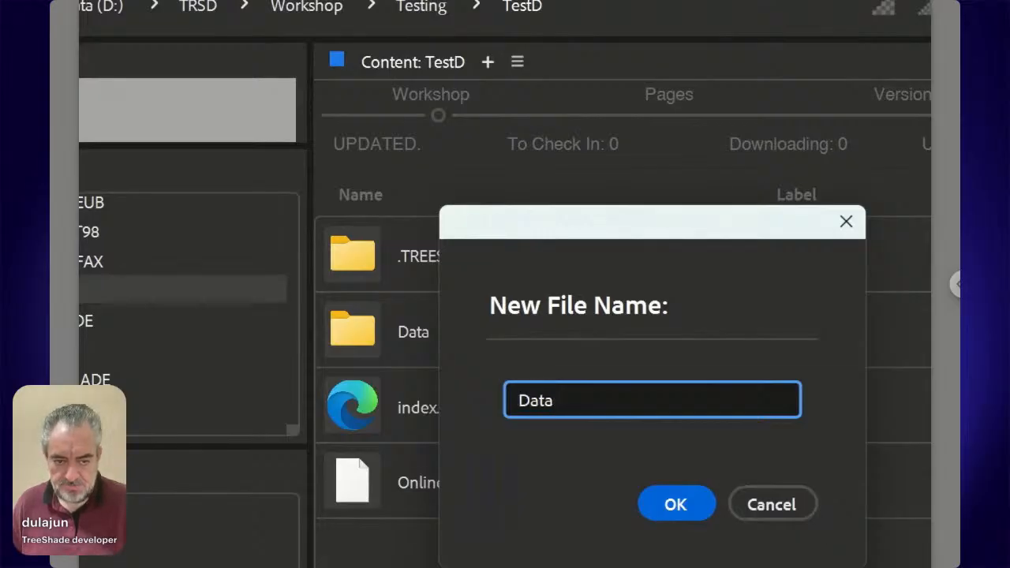
{"action": "key", "text": "Return"}
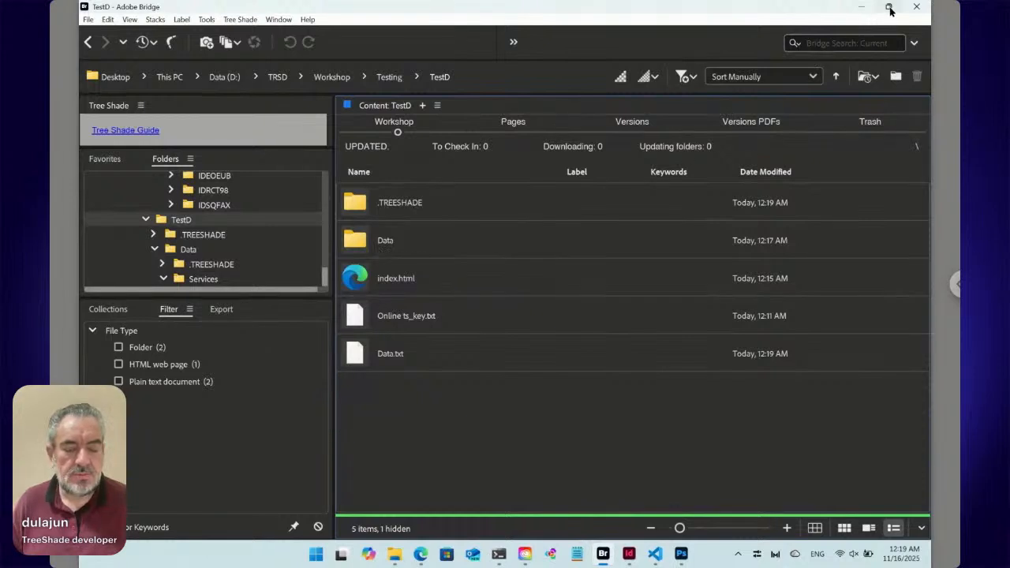
Switch to the TestD web form in Edge alongside Bridge, close its web page preview and reload the form.
{"action": "mouse_move", "coordinate": [890, 10]}
{"action": "left_click", "coordinate": [842, 82]}
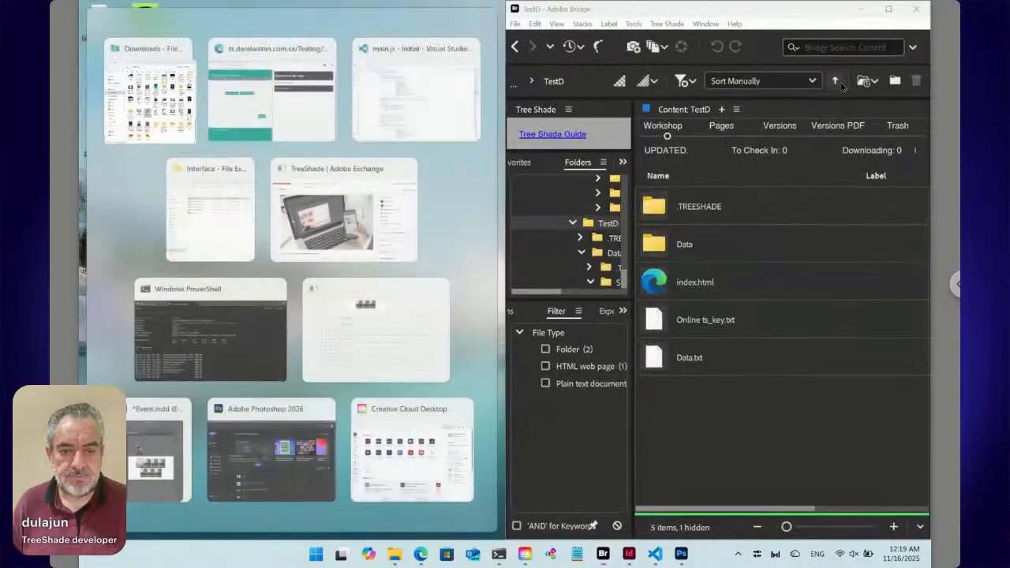
{"action": "left_click", "coordinate": [284, 115]}
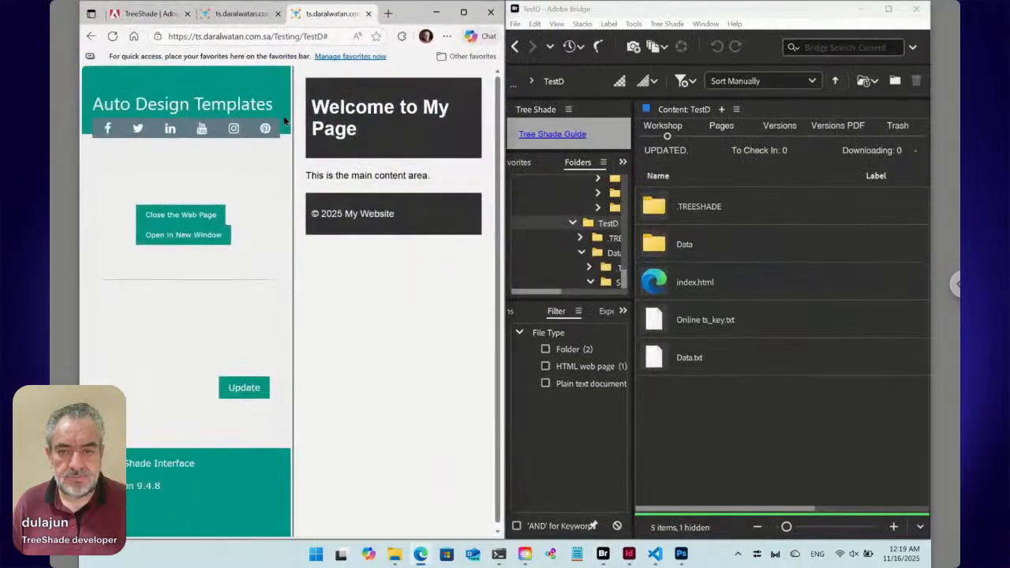
{"action": "left_click", "coordinate": [184, 214]}
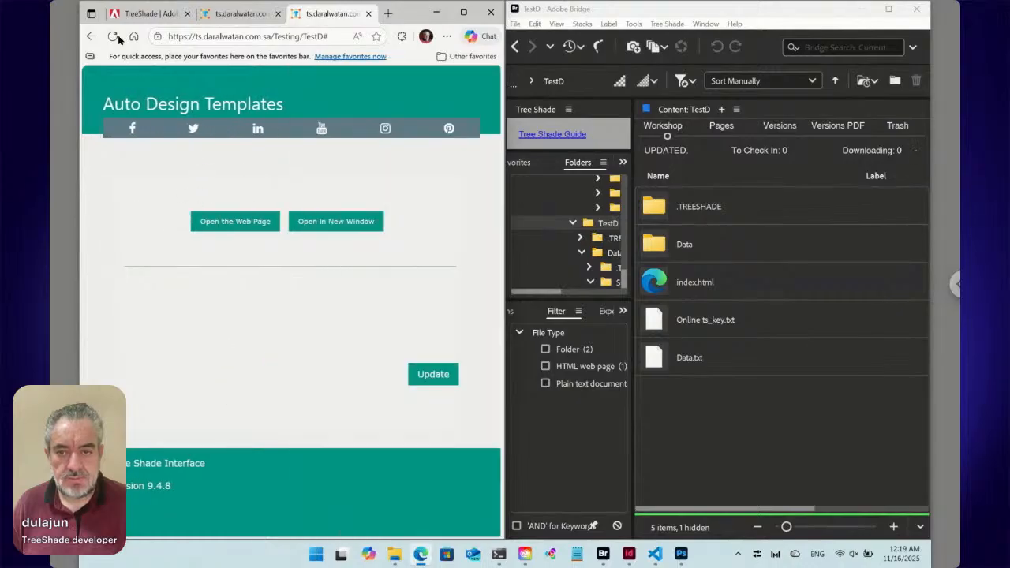
{"action": "left_click", "coordinate": [113, 37]}
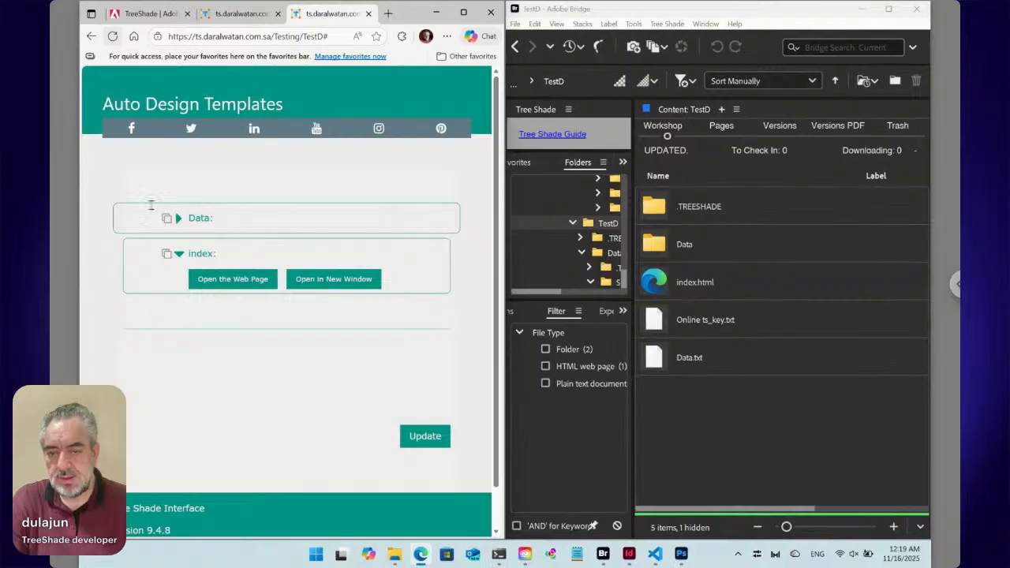
Expand the Data section and its first item, and change that item's label to "Content Creating".
{"action": "left_click", "coordinate": [179, 219]}
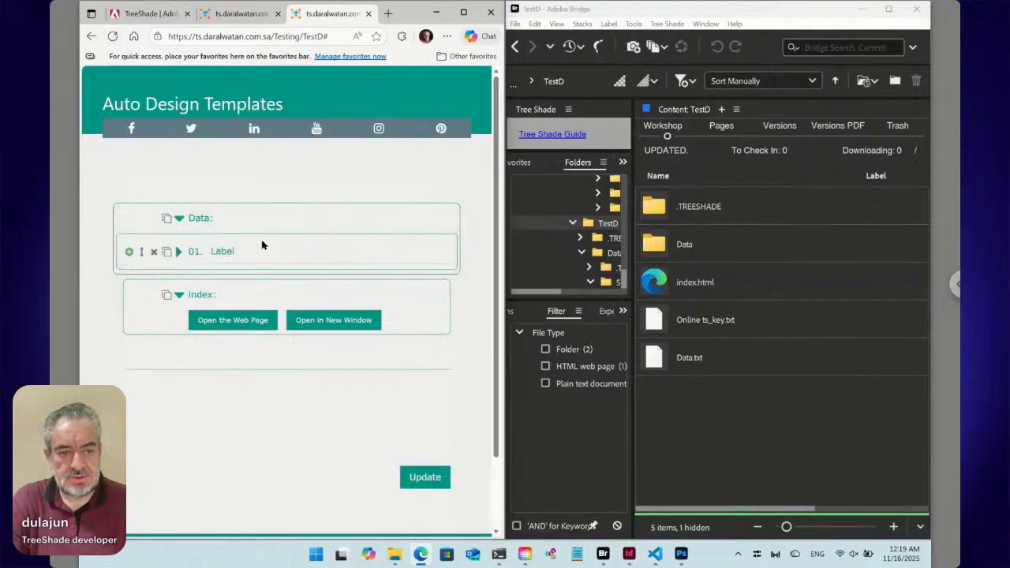
{"action": "left_click", "coordinate": [180, 252]}
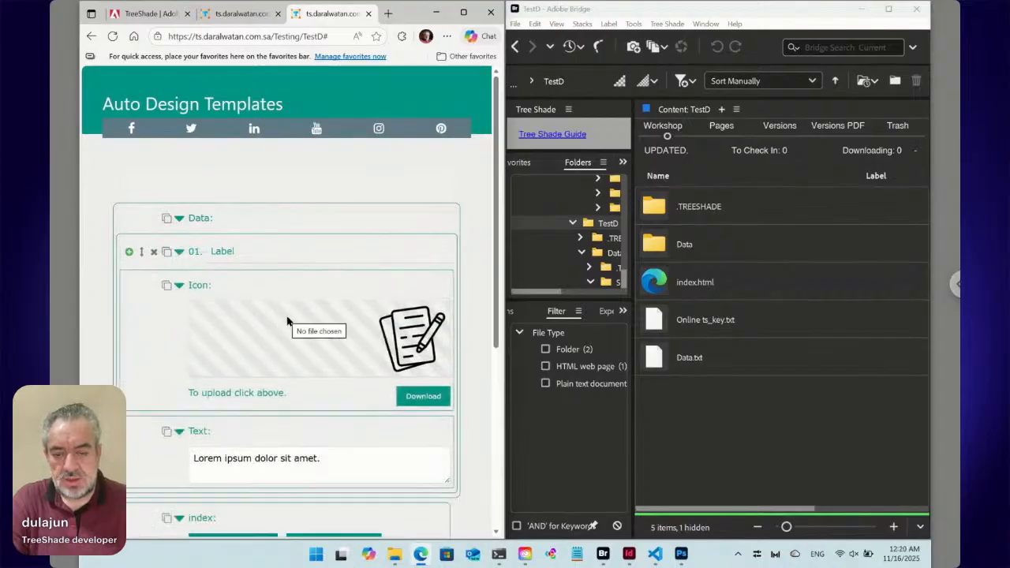
{"action": "left_click", "coordinate": [316, 459]}
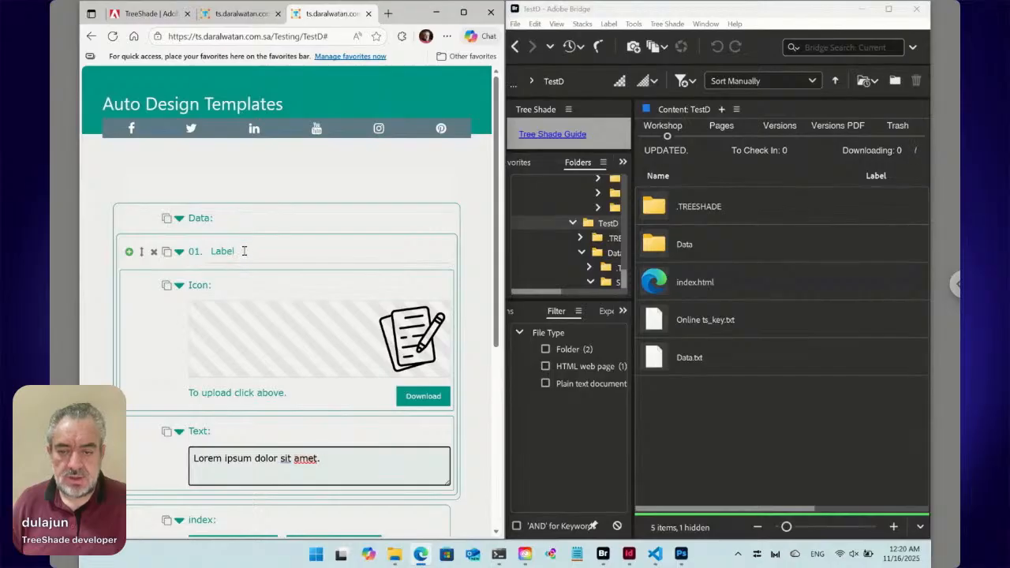
{"action": "double_click", "coordinate": [213, 251]}
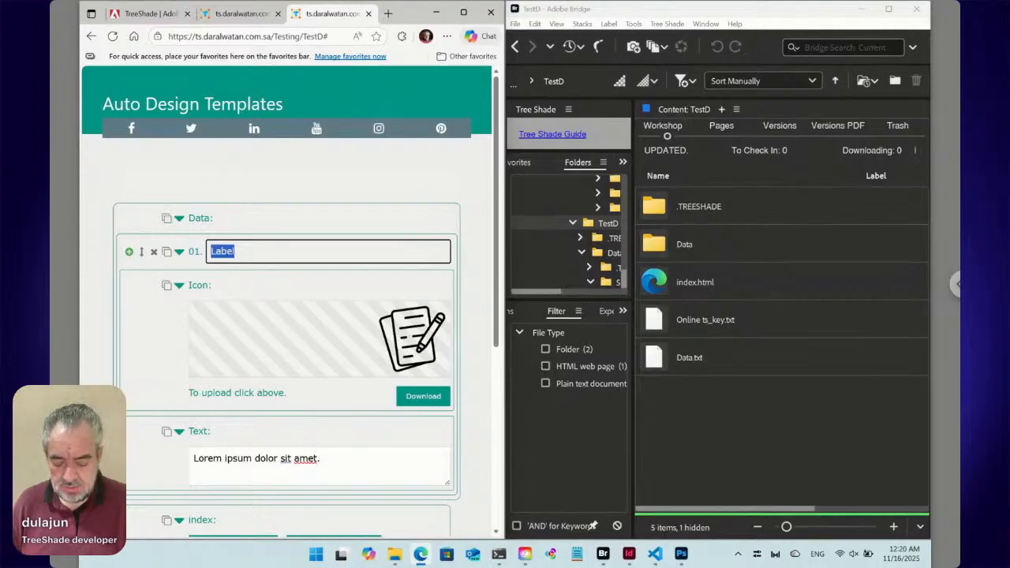
{"action": "type", "text": "Content Creating"}
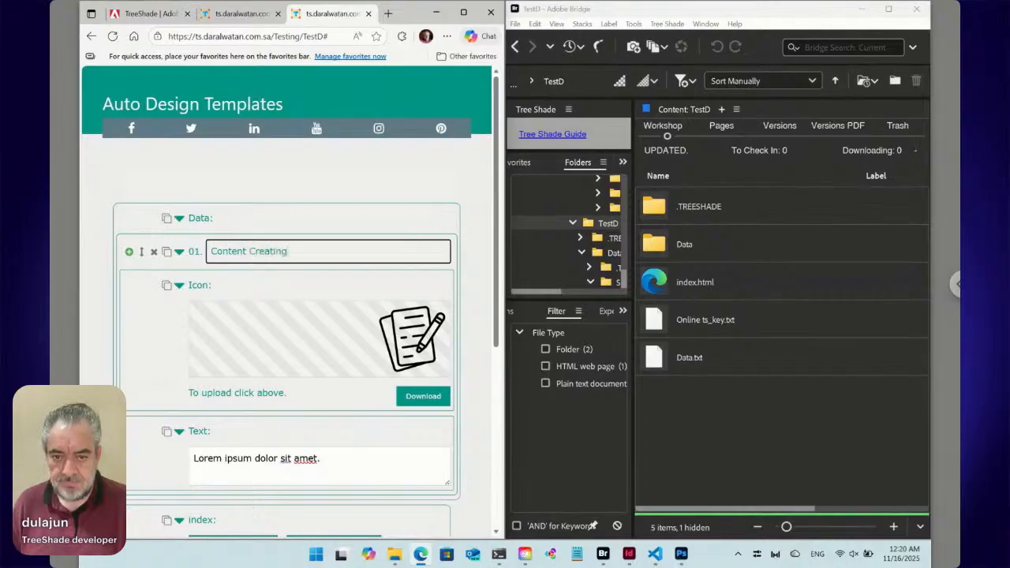
Collapse the first Data item, add a second item below it and expand the new one.
{"action": "left_click", "coordinate": [179, 251]}
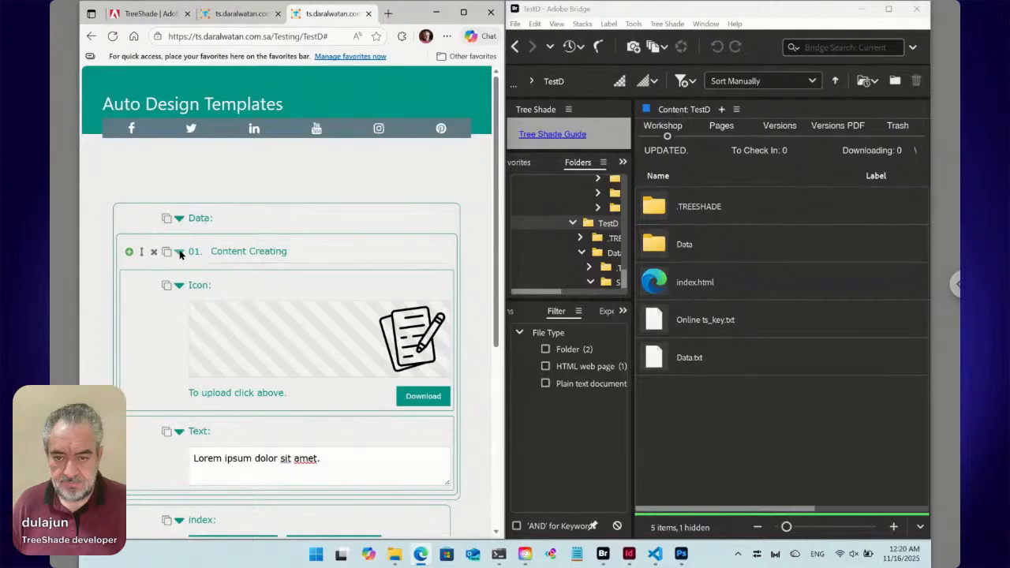
{"action": "left_click", "coordinate": [129, 252]}
{"action": "left_click", "coordinate": [179, 292]}
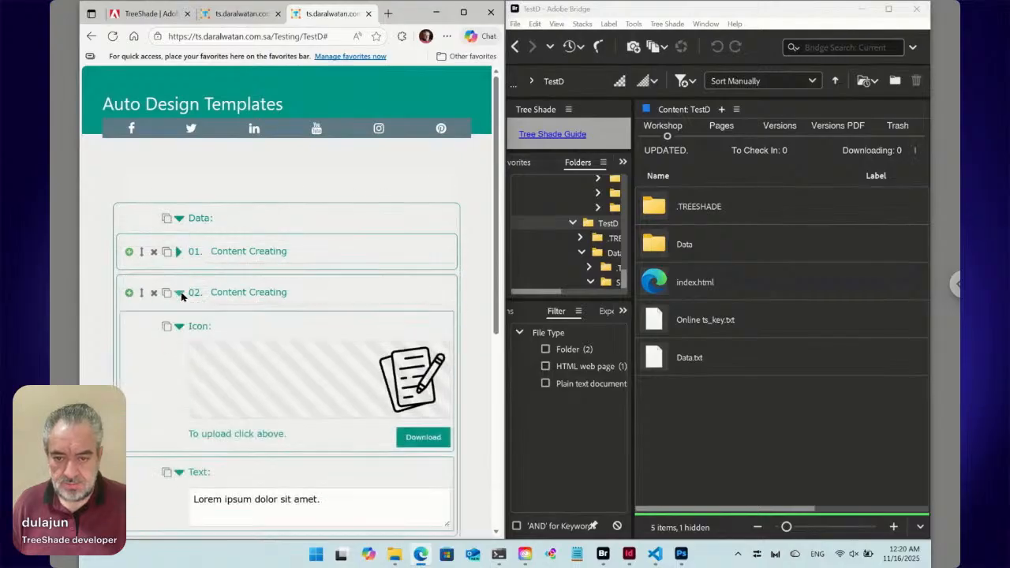
{"action": "scroll", "coordinate": [205, 237], "scroll_direction": "down", "scroll_amount": 1}
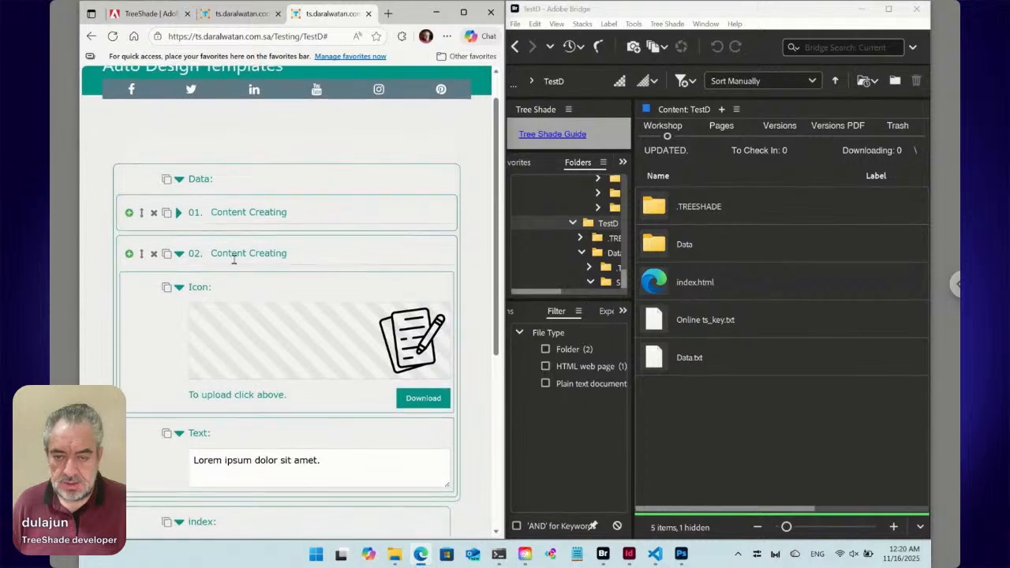
Replace the first item's Text with its label "Content Creating" and collapse the item.
{"action": "left_click", "coordinate": [178, 207]}
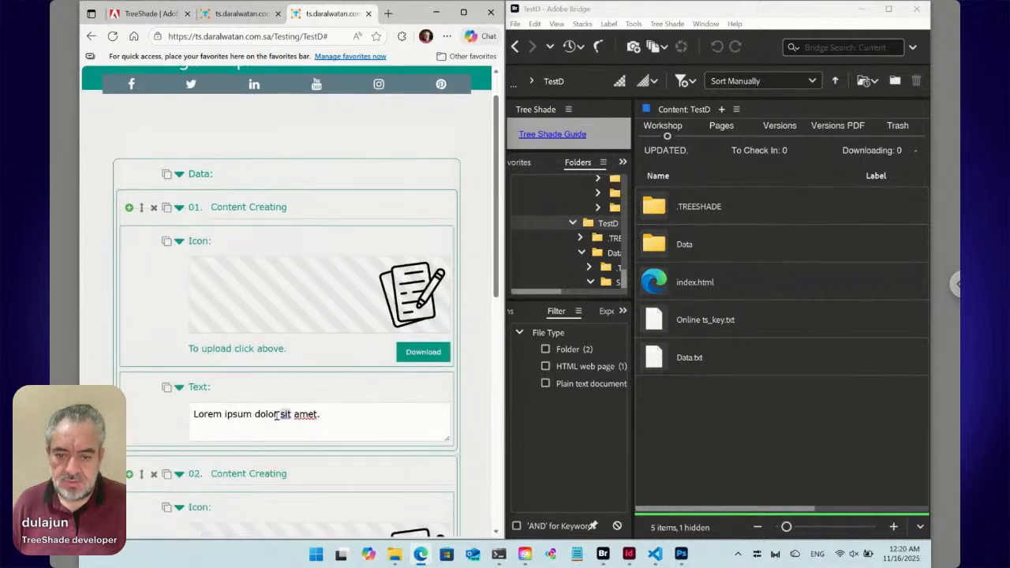
{"action": "left_click", "coordinate": [244, 208]}
{"action": "key", "text": "ctrl+c"}
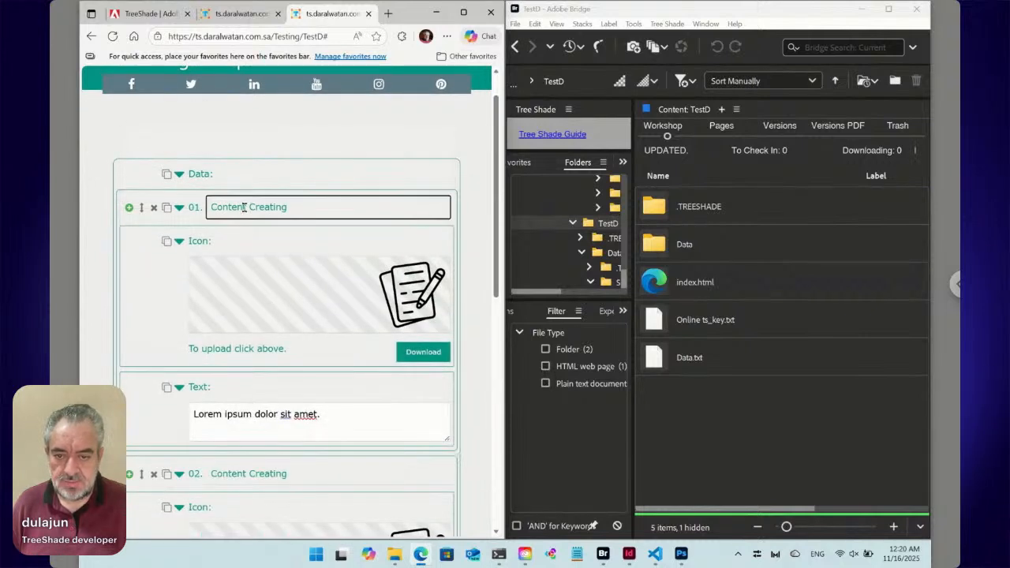
{"action": "left_click", "coordinate": [261, 417]}
{"action": "key", "text": "ctrl+v"}
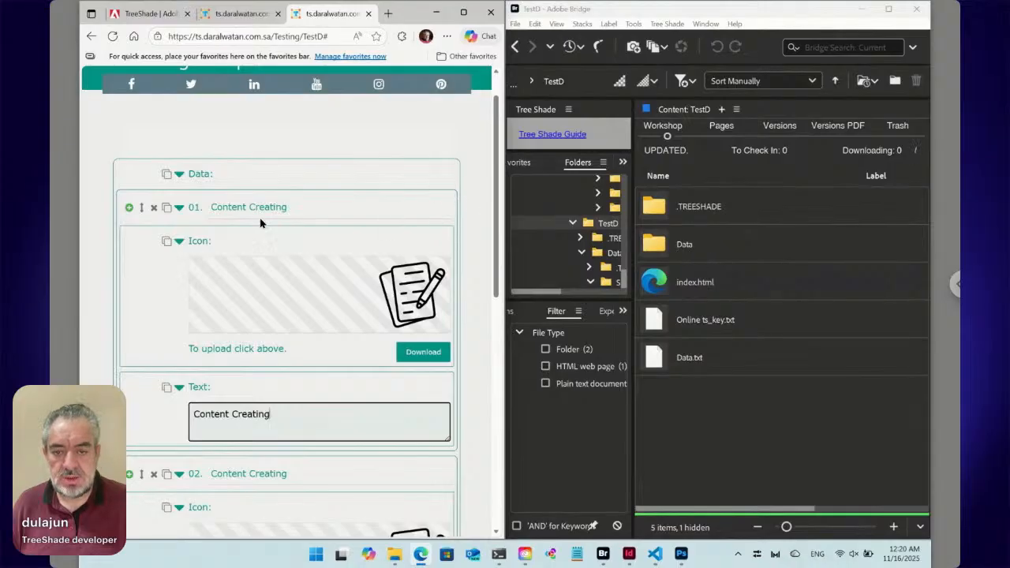
{"action": "left_click", "coordinate": [179, 208]}
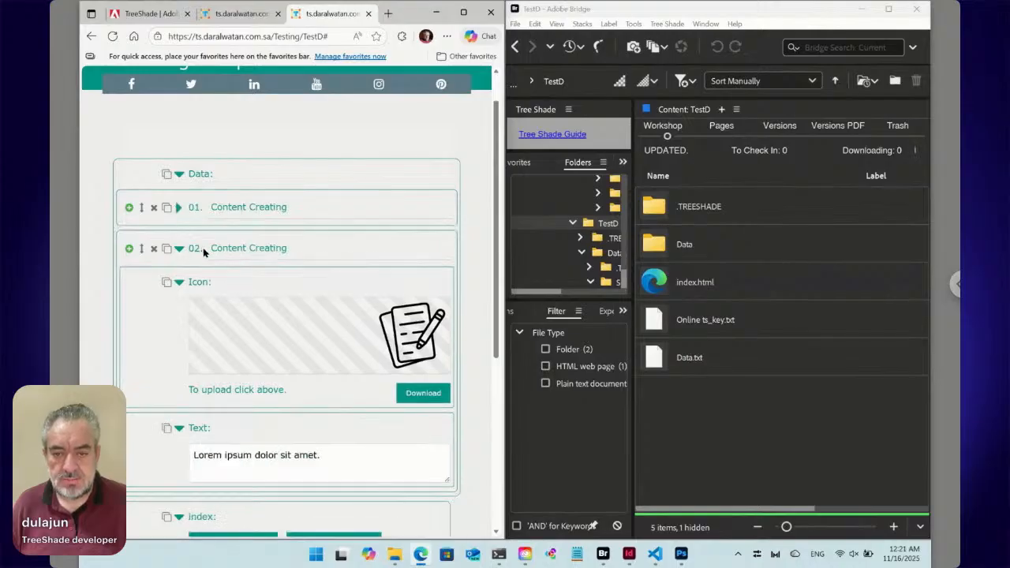
Replace the second item's Icon with email.png from the Downloads folder.
{"action": "left_click", "coordinate": [245, 248]}
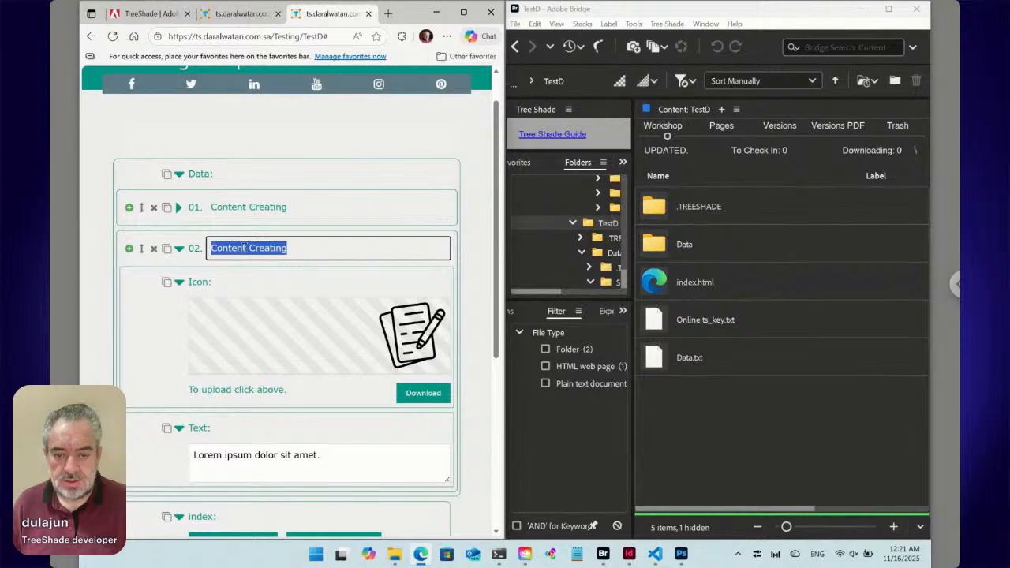
{"action": "left_click", "coordinate": [411, 344]}
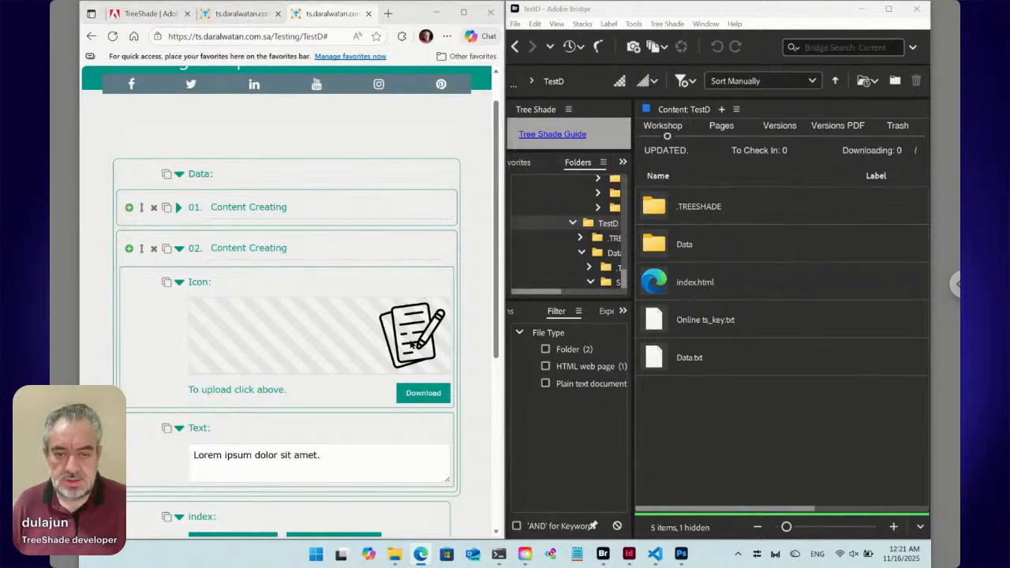
{"action": "scroll", "coordinate": [407, 256], "scroll_direction": "down", "scroll_amount": 10}
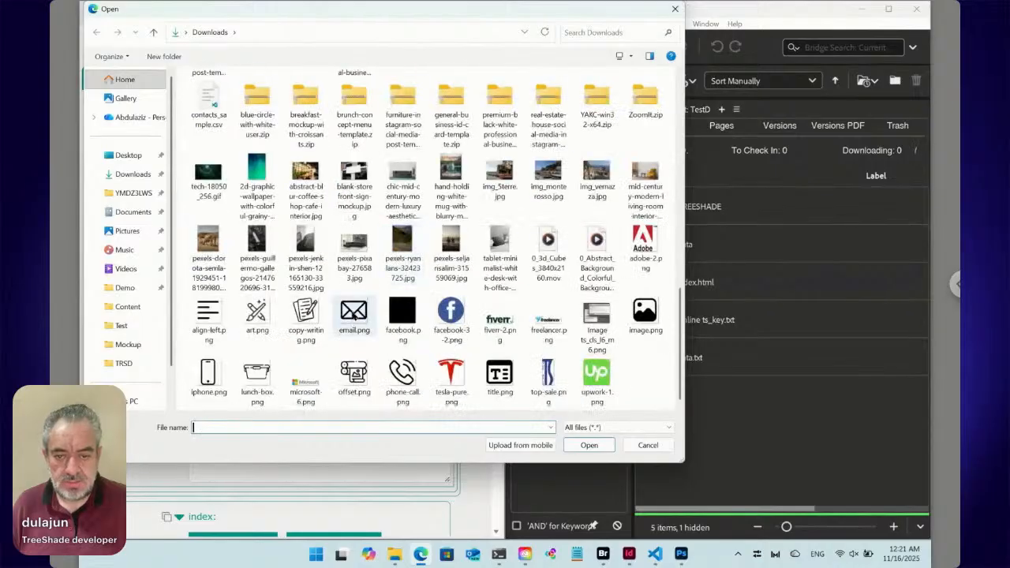
{"action": "left_click", "coordinate": [354, 316]}
{"action": "left_click", "coordinate": [588, 445]}
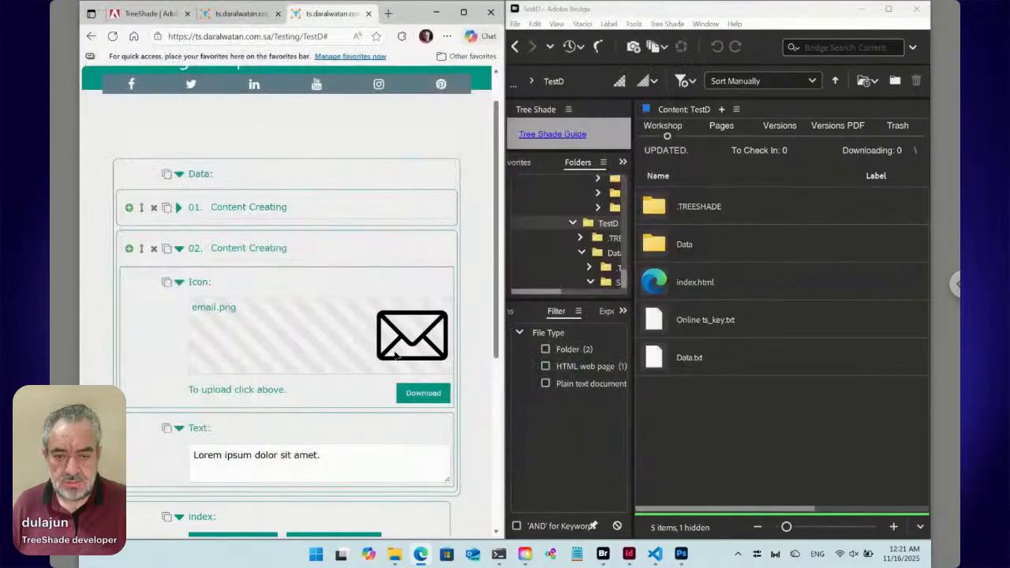
Set both the label and the Text of the second item to "Communications" and collapse the item.
{"action": "left_click", "coordinate": [277, 253]}
{"action": "key", "text": "ctrl+a"}
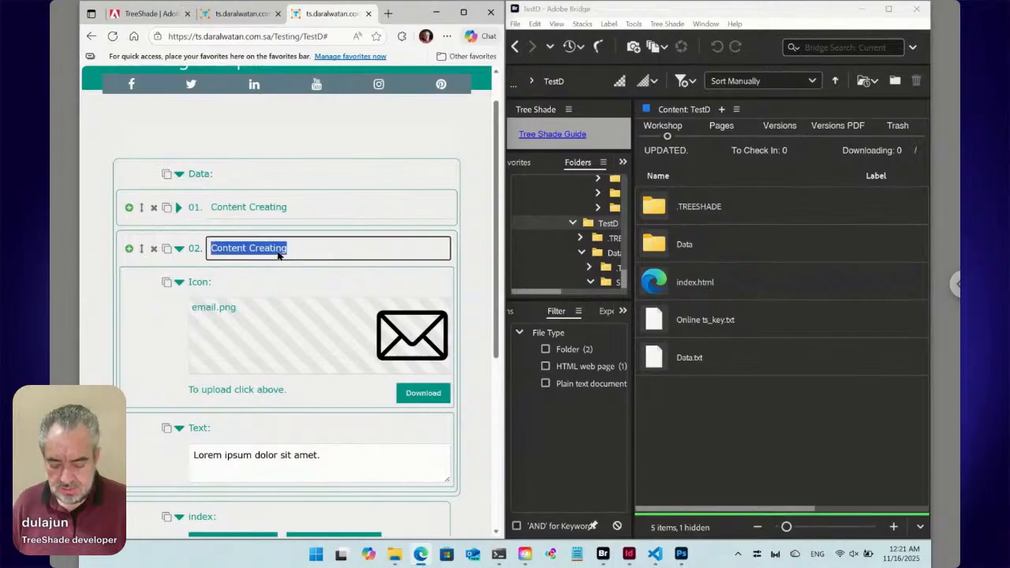
{"action": "type", "text": "Communications"}
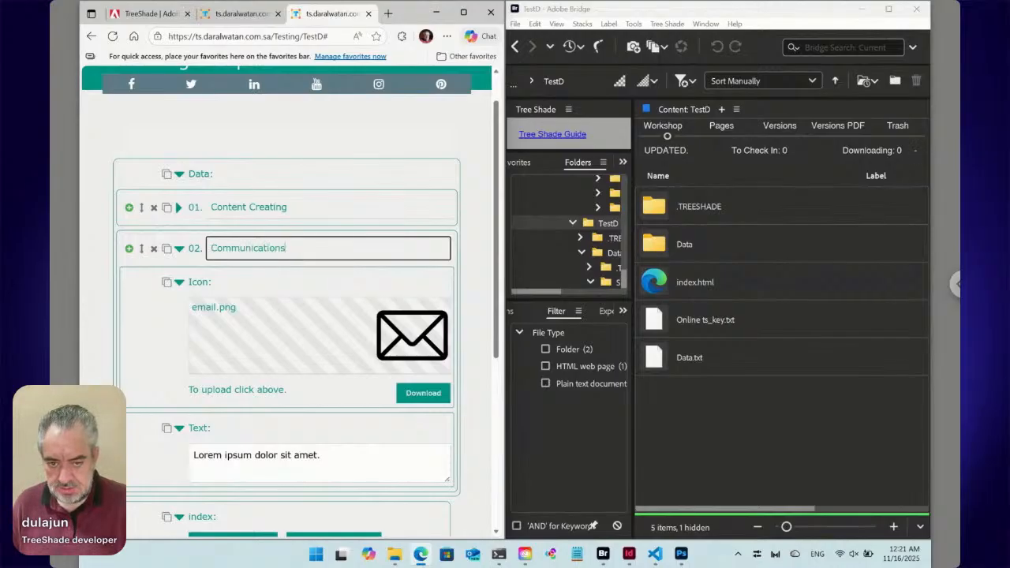
{"action": "key", "text": "ctrl+a"}
{"action": "key", "text": "ctrl+c"}
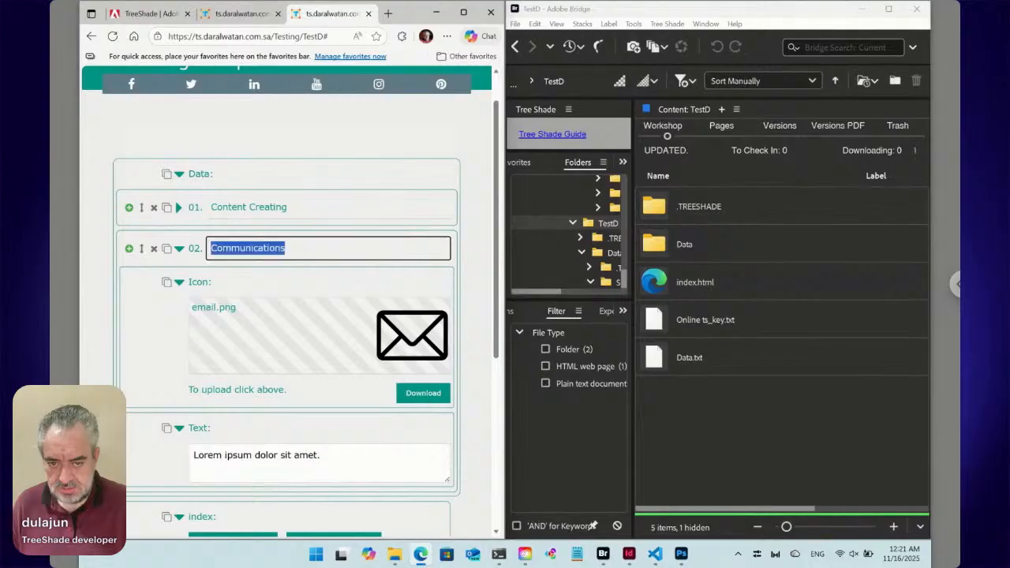
{"action": "left_click", "coordinate": [253, 458]}
{"action": "key", "text": "ctrl+a"}
{"action": "key", "text": "ctrl+v"}
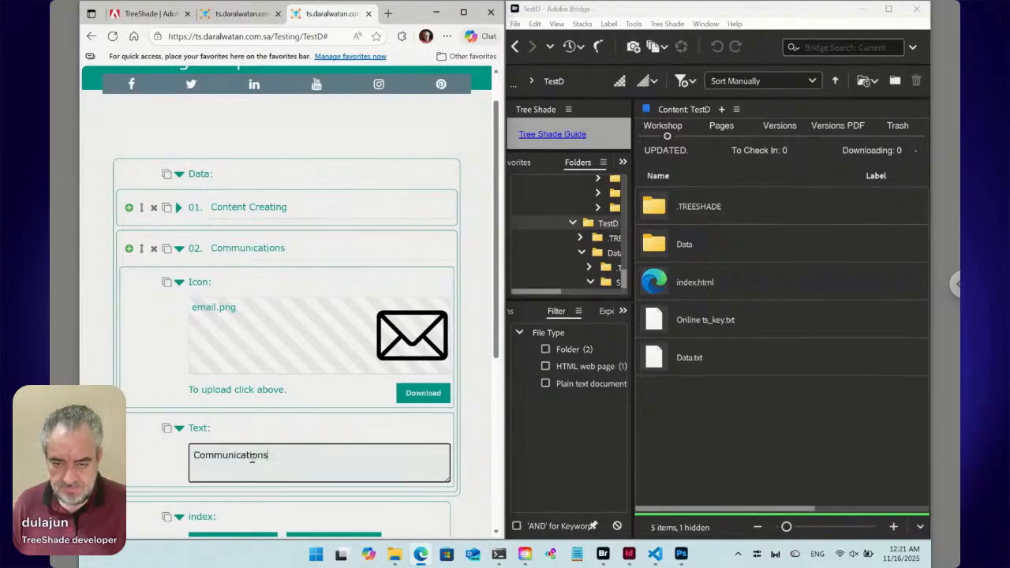
{"action": "left_click", "coordinate": [181, 248]}
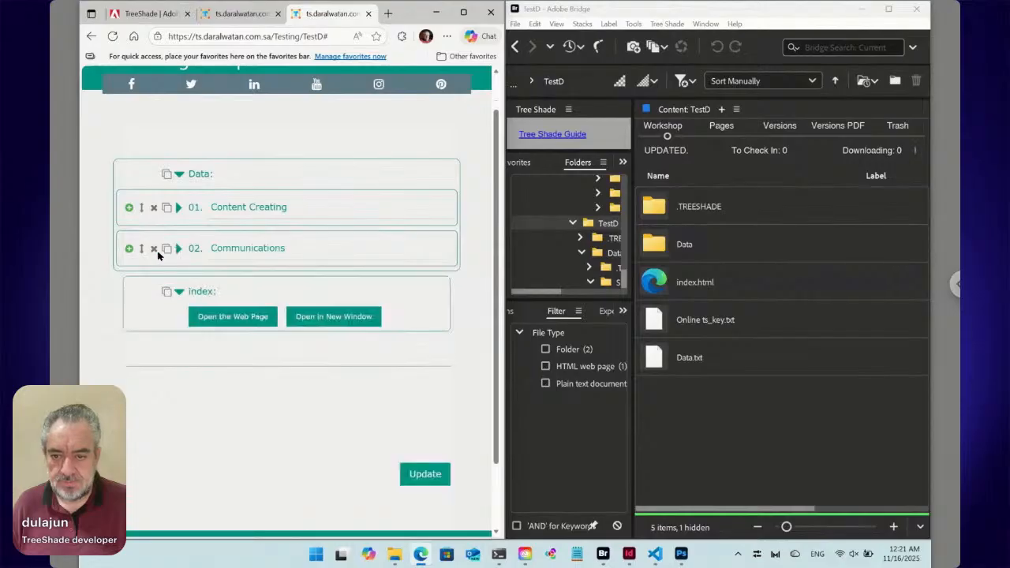
Add a third Data item below Communications, expand it and replace its Icon with art.png from the Downloads folder.
{"action": "left_click", "coordinate": [129, 248]}
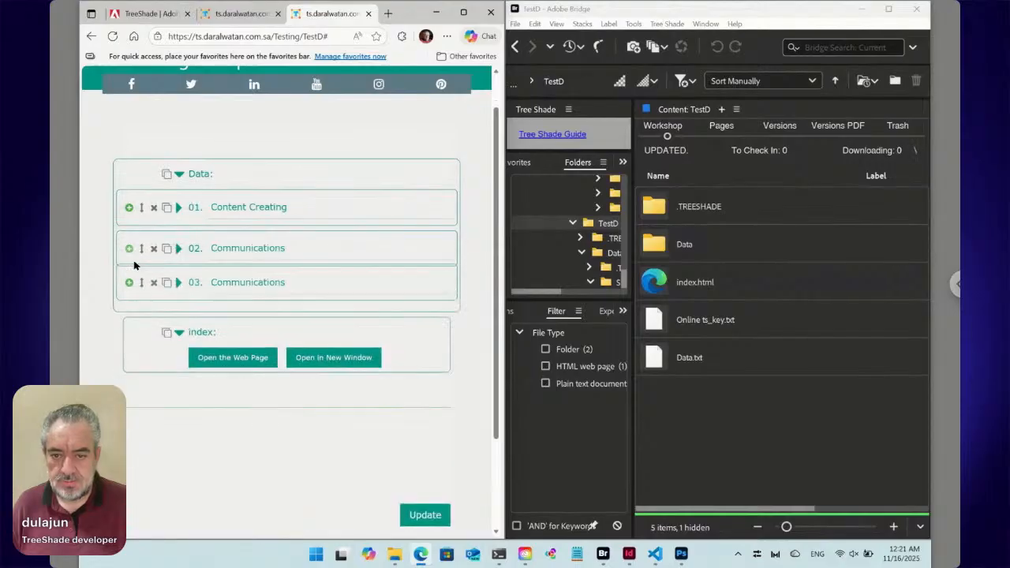
{"action": "left_click", "coordinate": [178, 283]}
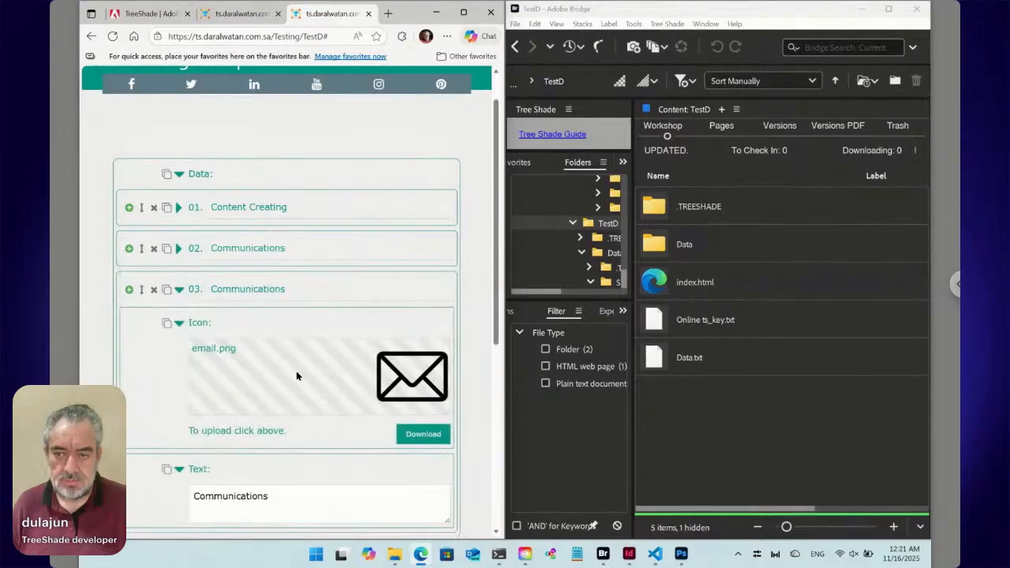
{"action": "left_click", "coordinate": [296, 371]}
{"action": "scroll", "coordinate": [336, 298], "scroll_direction": "down", "scroll_amount": 10}
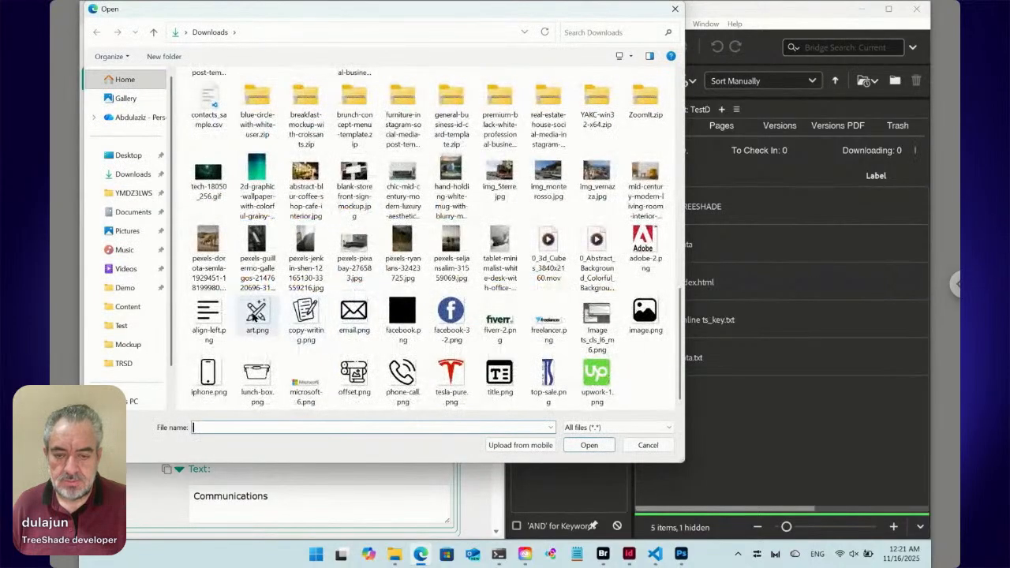
{"action": "left_click", "coordinate": [253, 317]}
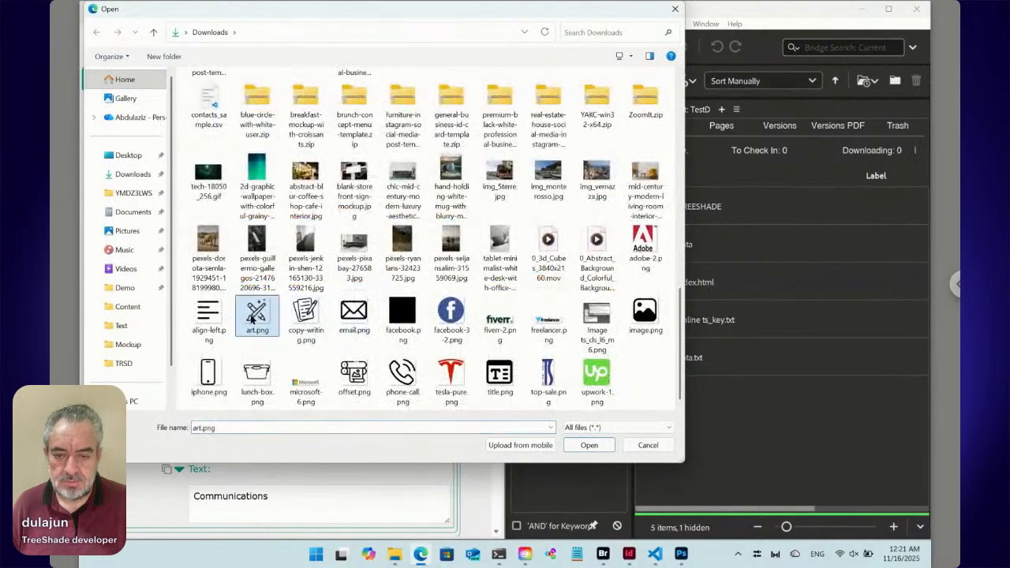
{"action": "left_click", "coordinate": [588, 445]}
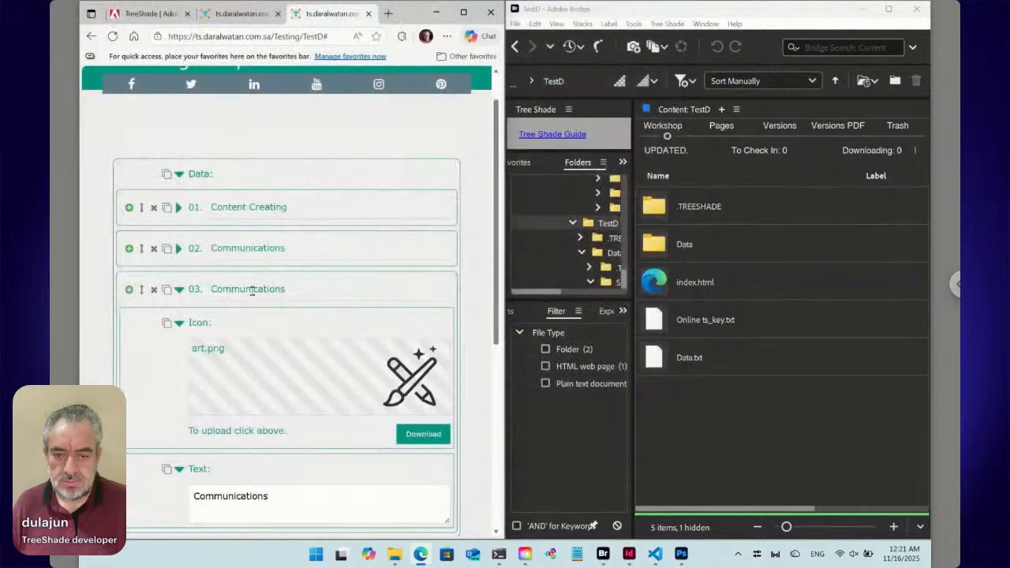
Set both the label and the Text of the third item to "Graphic Designing" and collapse the item.
{"action": "left_click", "coordinate": [251, 290]}
{"action": "double_click", "coordinate": [251, 290]}
{"action": "type", "text": "Graphic Designing"}
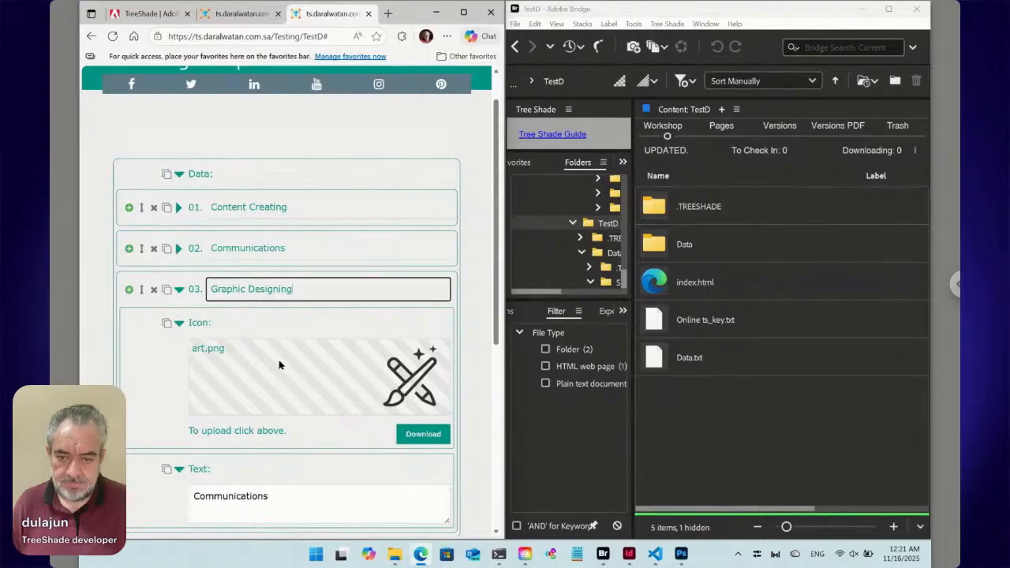
{"action": "key", "text": "ctrl+a"}
{"action": "key", "text": "ctrl+c"}
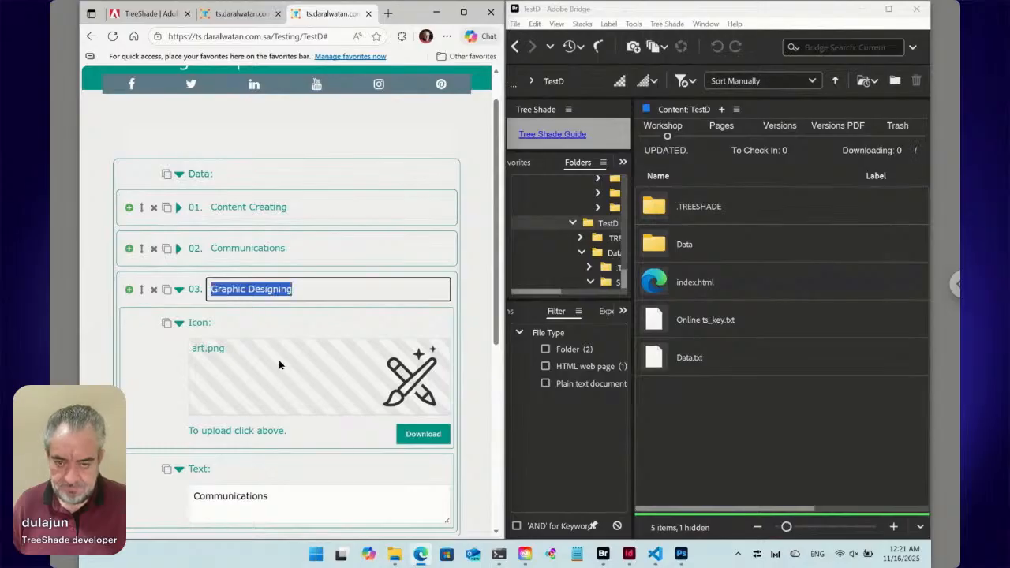
{"action": "double_click", "coordinate": [272, 497]}
{"action": "key", "text": "ctrl+v"}
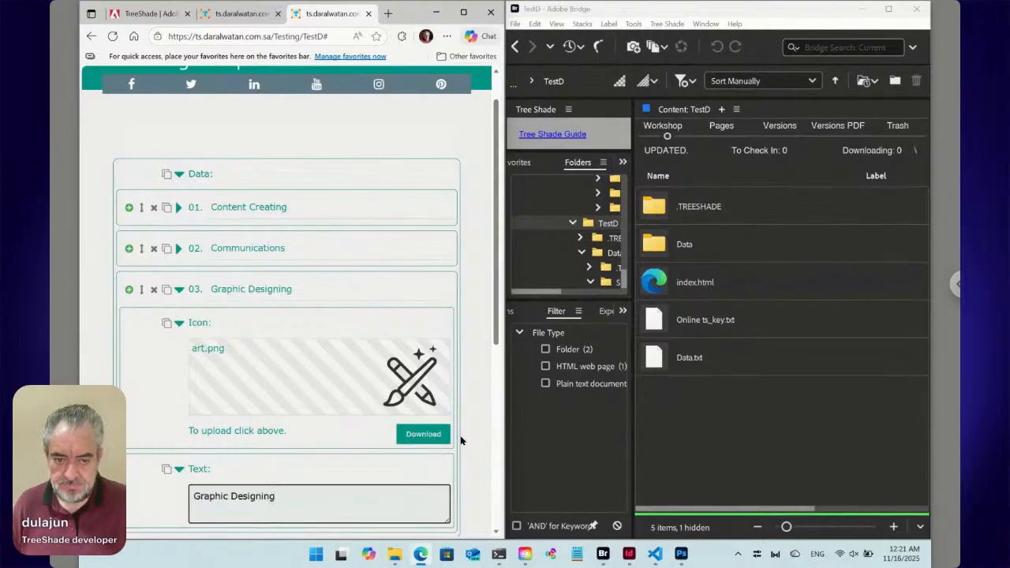
{"action": "left_click", "coordinate": [483, 439]}
{"action": "scroll", "coordinate": [480, 406], "scroll_direction": "down", "scroll_amount": 2}
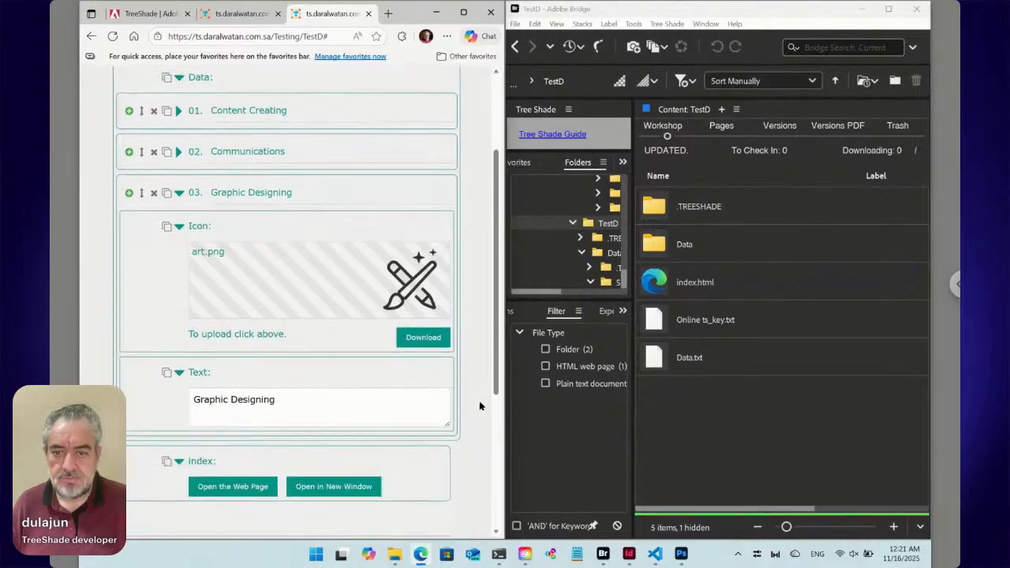
{"action": "left_click", "coordinate": [179, 178]}
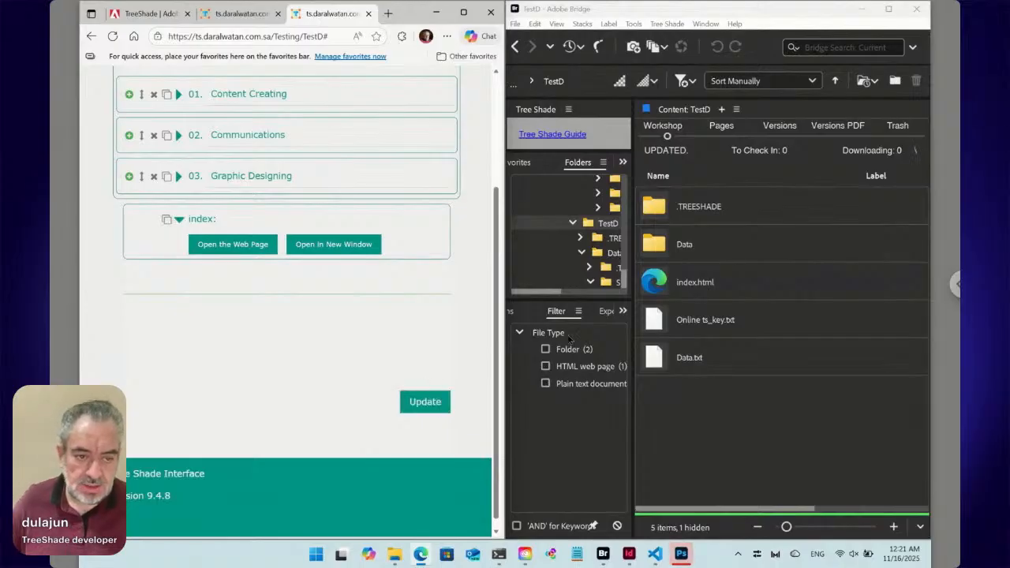
Open the Services folder inside Data in Adobe Bridge and submit the web form's changes.
{"action": "double_click", "coordinate": [697, 246]}
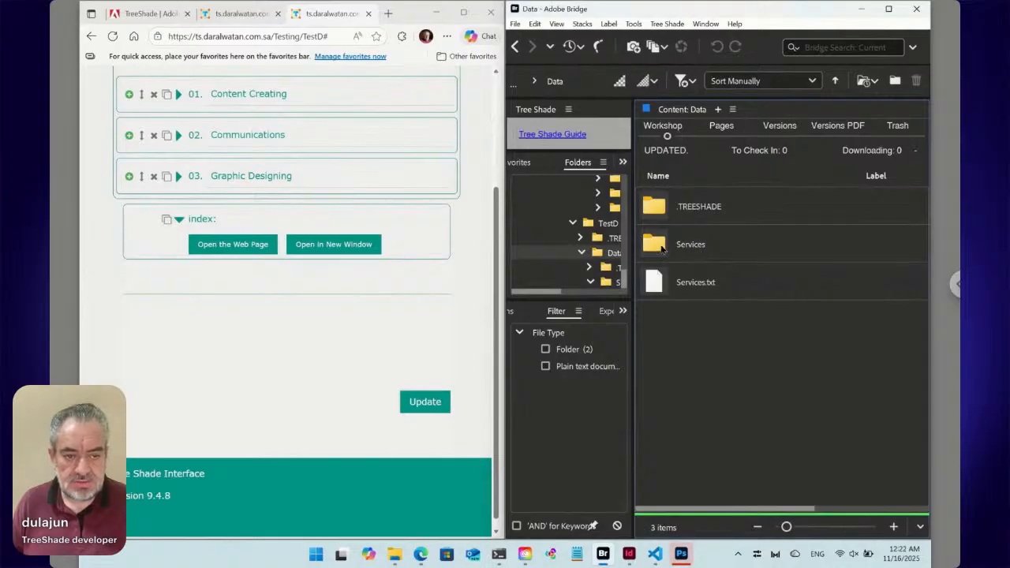
{"action": "double_click", "coordinate": [661, 248]}
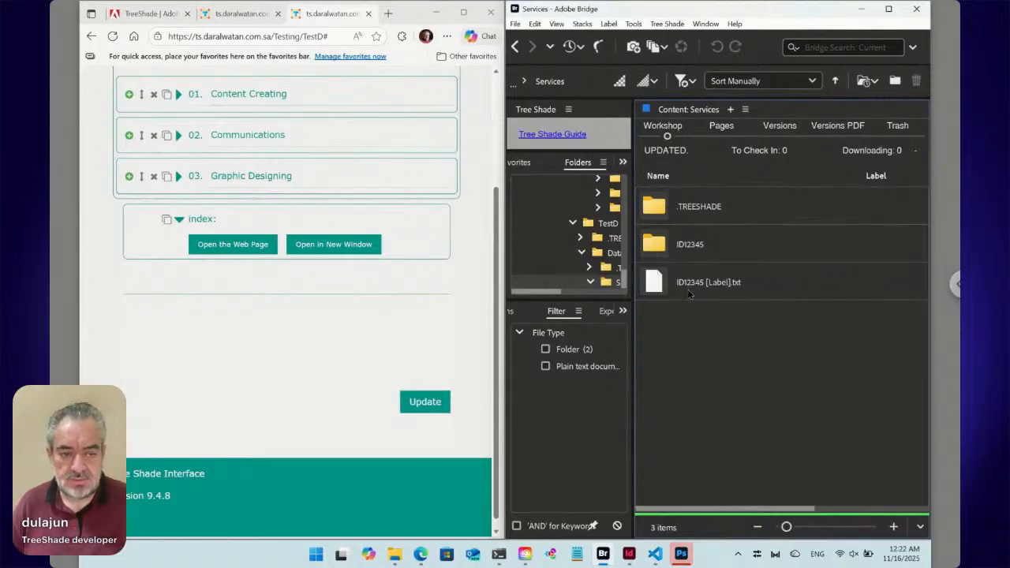
{"action": "left_click", "coordinate": [427, 402]}
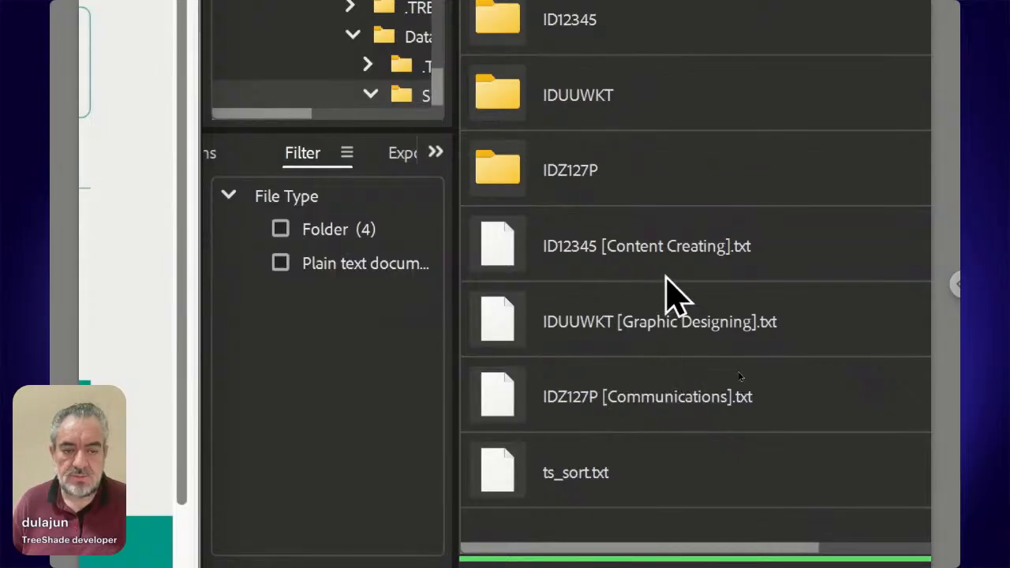
Filter the Services folder to plain text documents and open the paired folder of the Content Creating text file.
{"action": "left_click", "coordinate": [571, 252]}
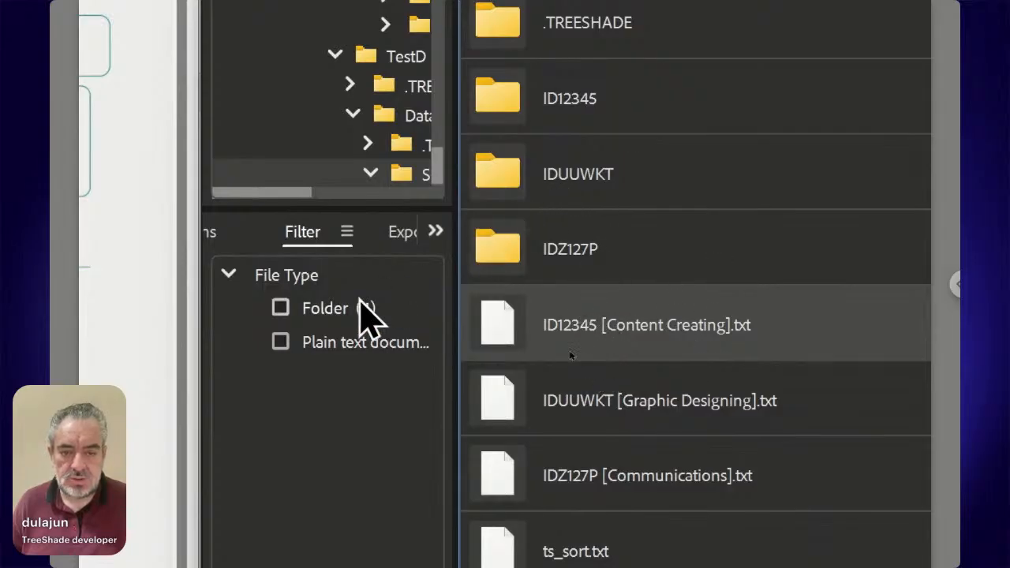
{"action": "left_click", "coordinate": [281, 342]}
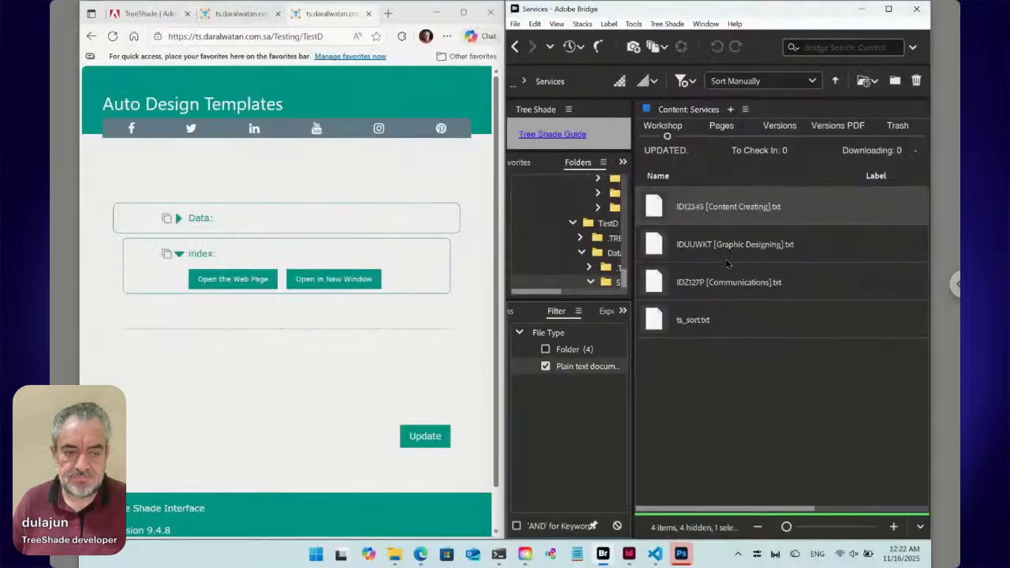
{"action": "double_click", "coordinate": [659, 208]}
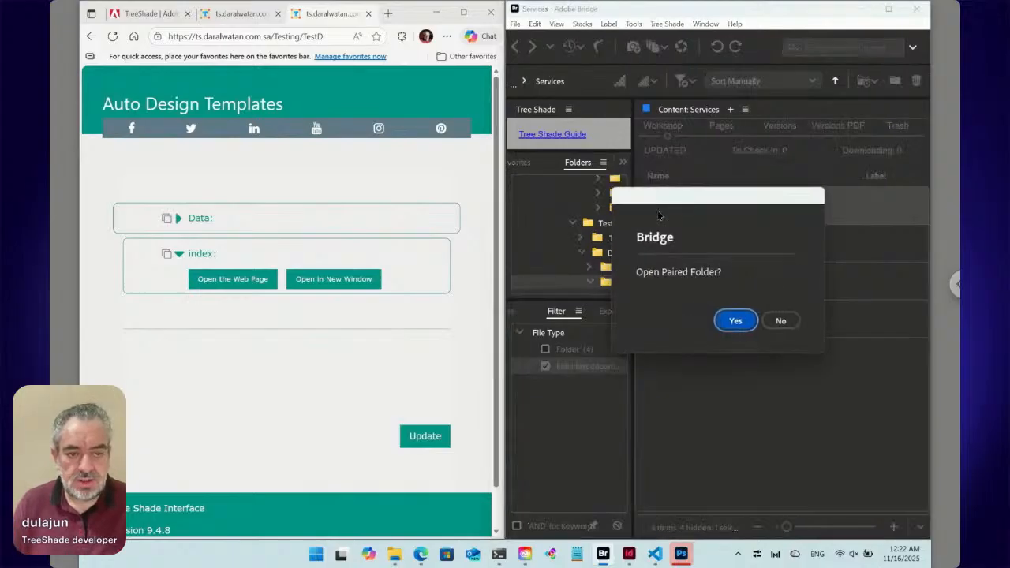
{"action": "left_click_drag", "start_coordinate": [680, 199], "coordinate": [724, 272]}
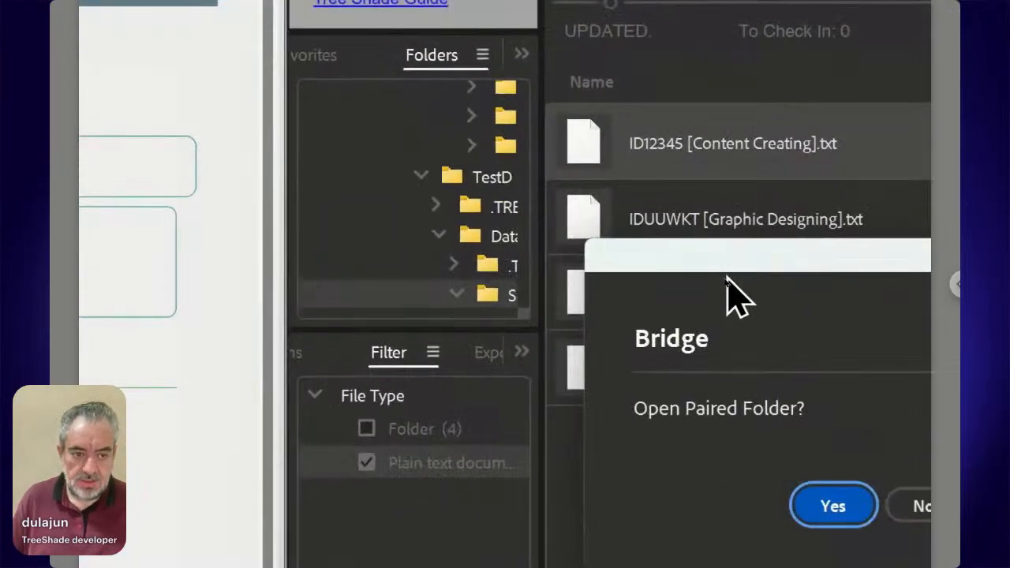
{"action": "left_click", "coordinate": [833, 507]}
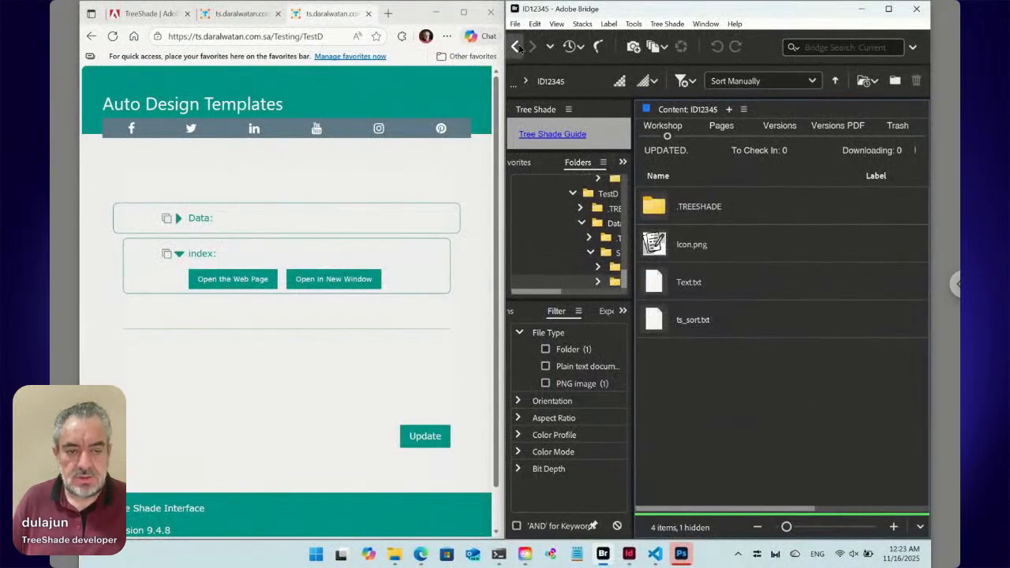
Return to the Services folder, filter it to plain text documents and open the paired folder of the Graphic Designing text file.
{"action": "left_click", "coordinate": [515, 47]}
{"action": "left_click", "coordinate": [734, 386]}
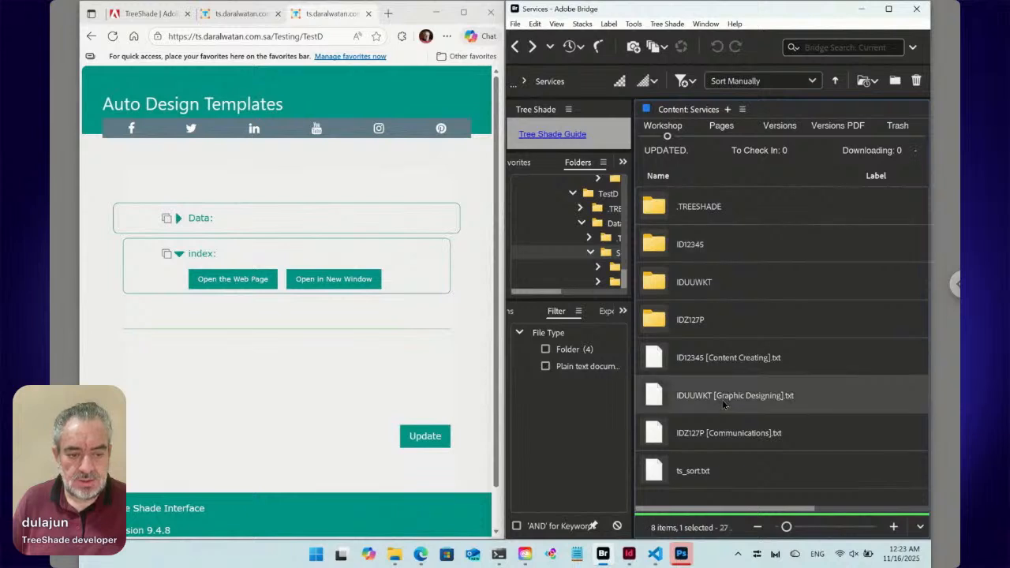
{"action": "left_click", "coordinate": [588, 367]}
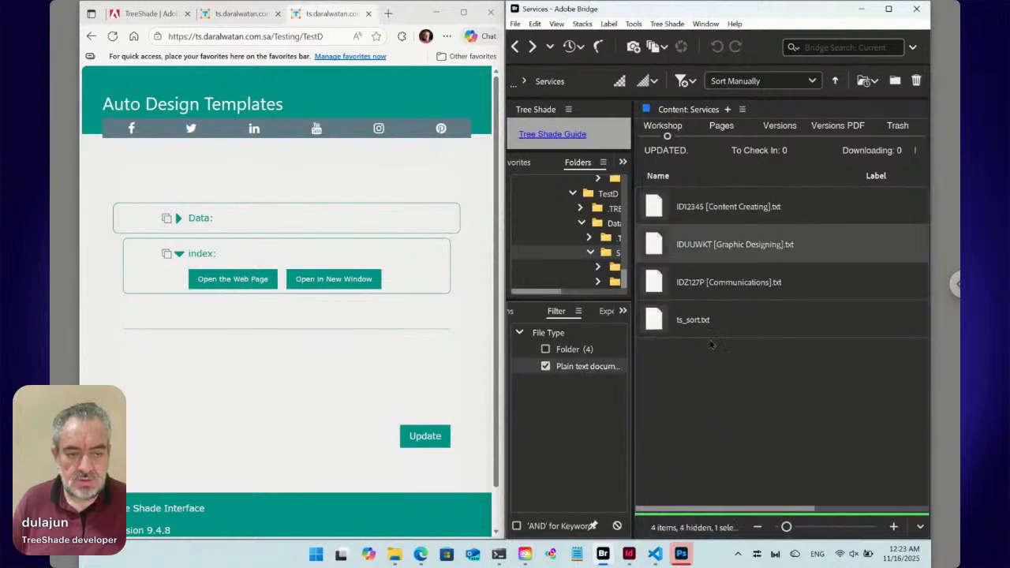
{"action": "double_click", "coordinate": [658, 244]}
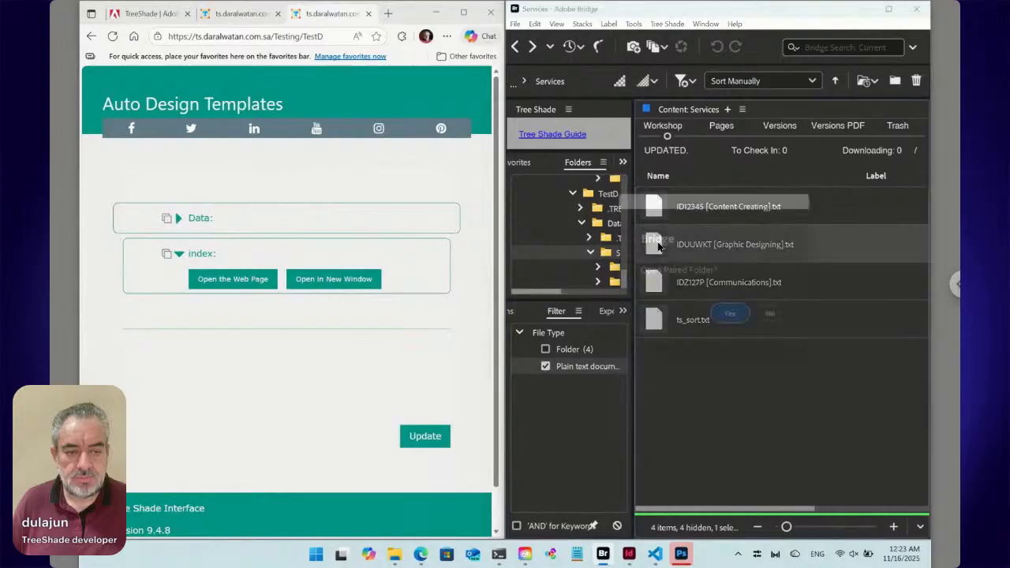
{"action": "left_click", "coordinate": [740, 323]}
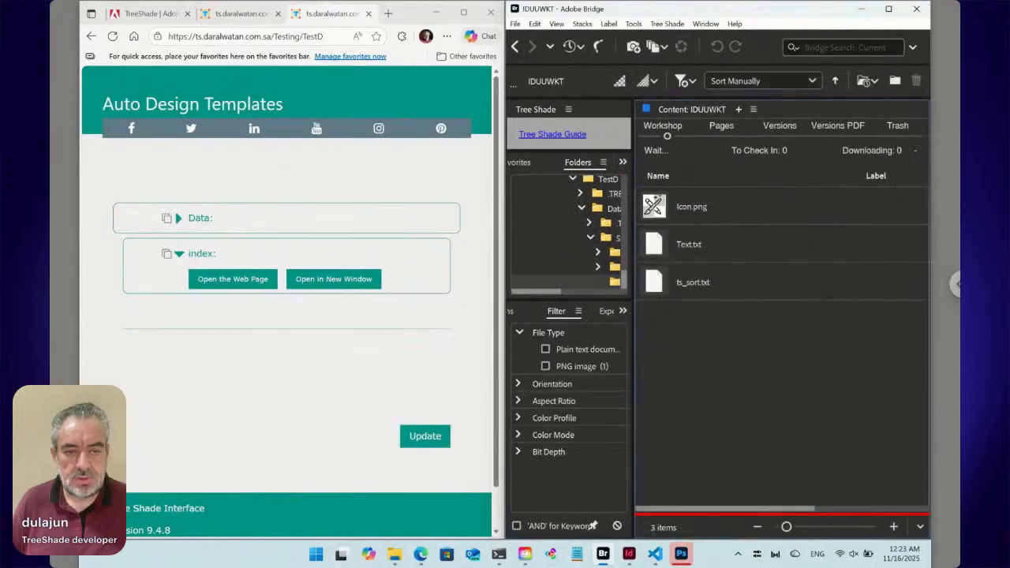
Go back through the Services and Data folders to the TestD folder.
{"action": "left_click", "coordinate": [515, 47]}
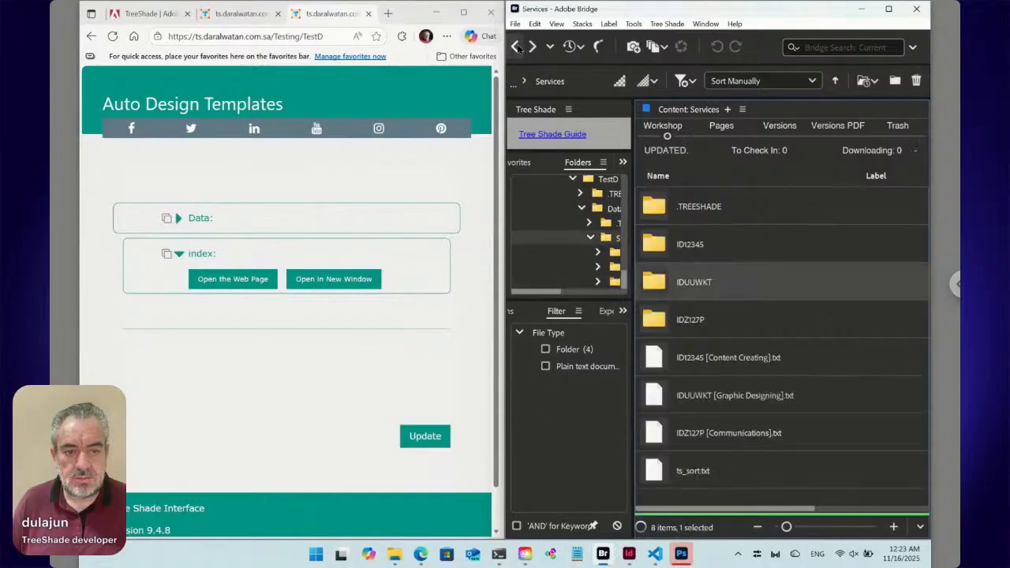
{"action": "left_click", "coordinate": [460, 344]}
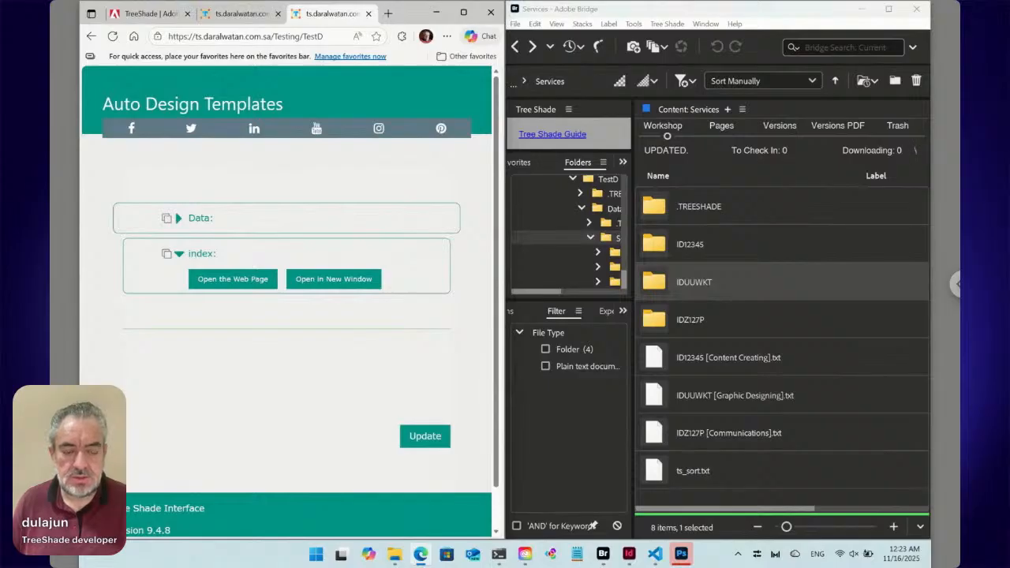
{"action": "left_click", "coordinate": [516, 46]}
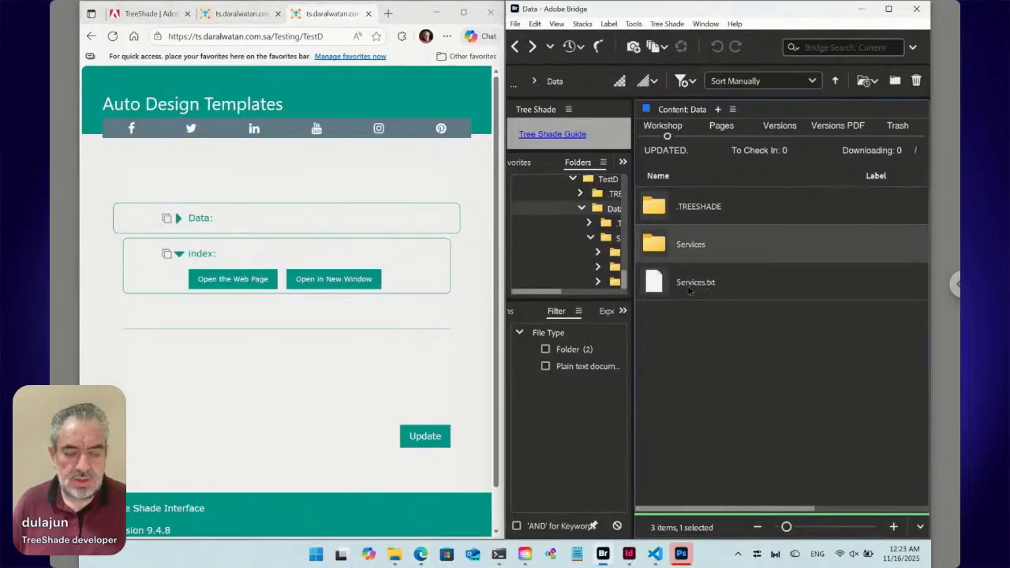
{"action": "left_click", "coordinate": [688, 290]}
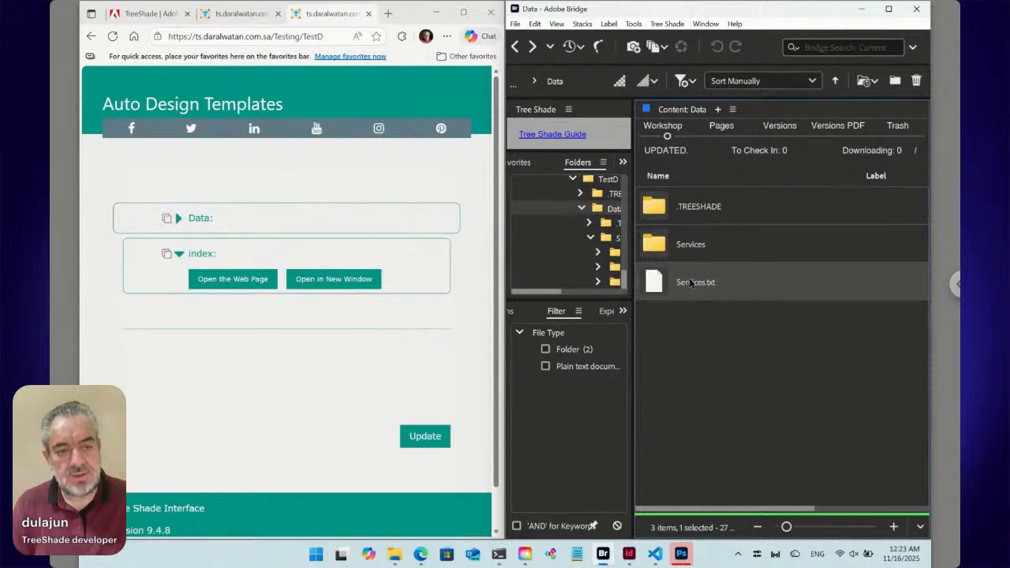
{"action": "left_click", "coordinate": [517, 47]}
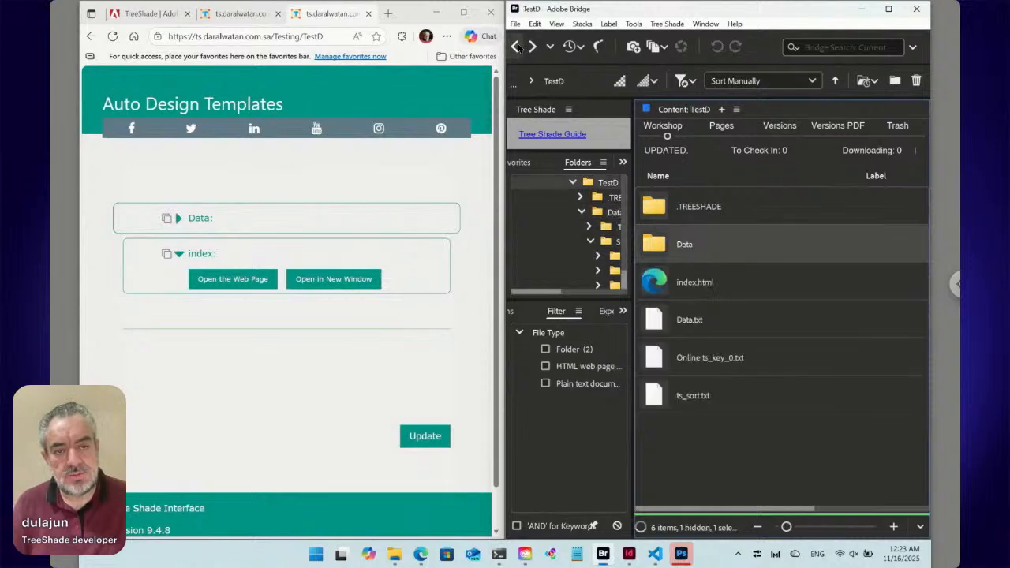
Open Data.txt itself instead of its paired folder and replace its content with the expression <ts>./<FN>/.+<place></ts>.
{"action": "left_click", "coordinate": [679, 323]}
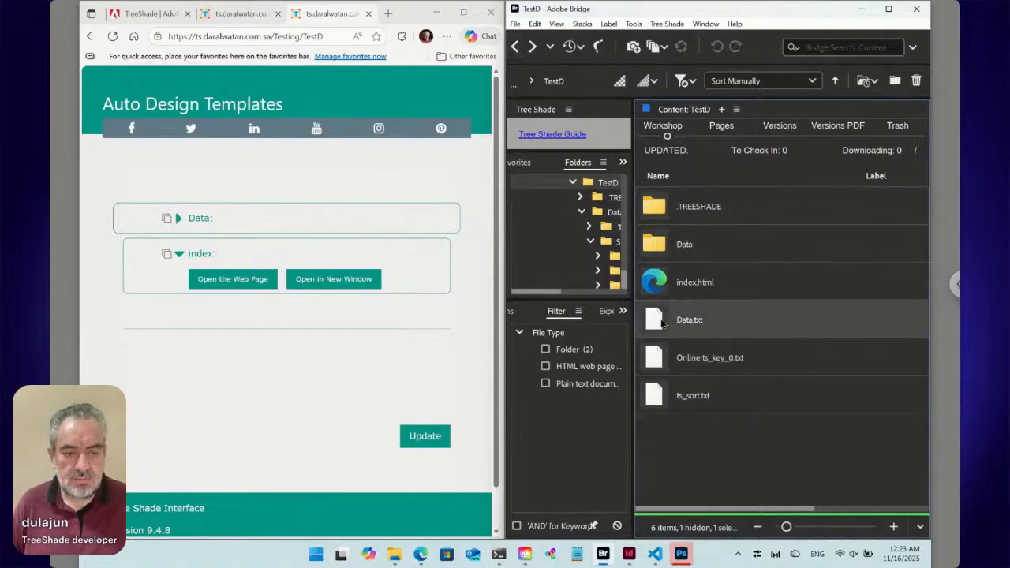
{"action": "double_click", "coordinate": [707, 319]}
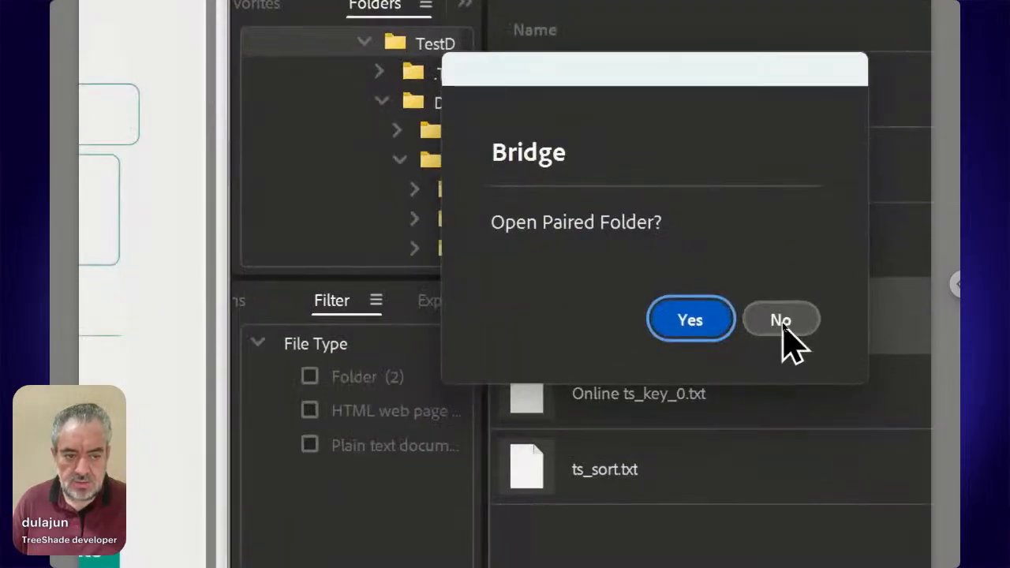
{"action": "left_click", "coordinate": [781, 324]}
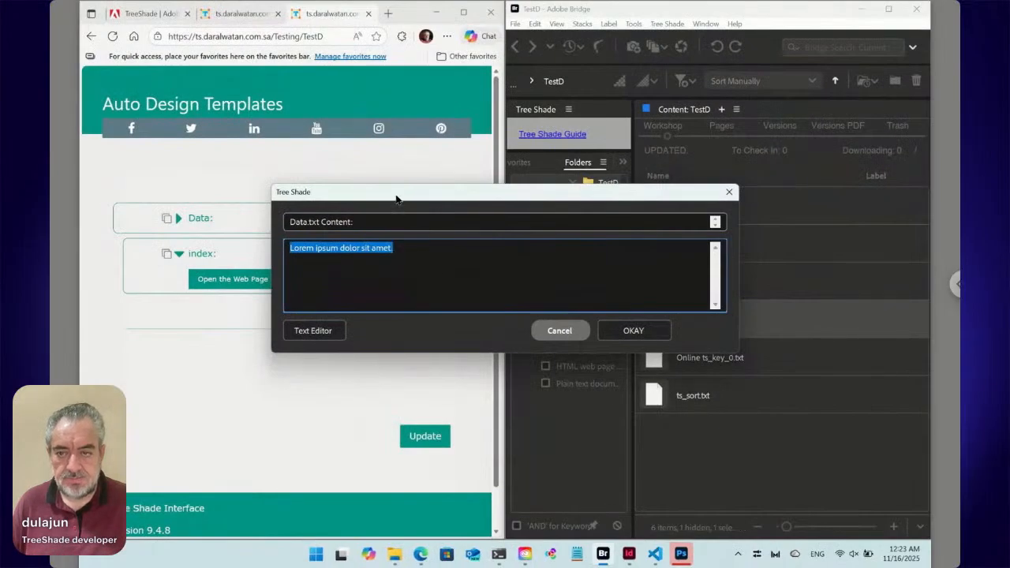
{"action": "left_click_drag", "start_coordinate": [396, 199], "coordinate": [580, 229]}
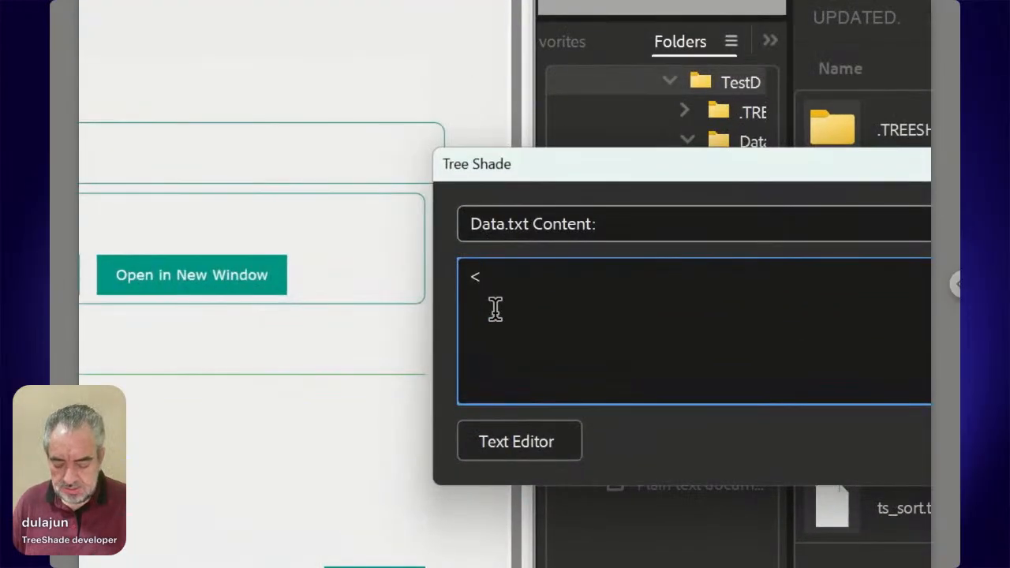
{"action": "type", "text": "ts></ts>"}
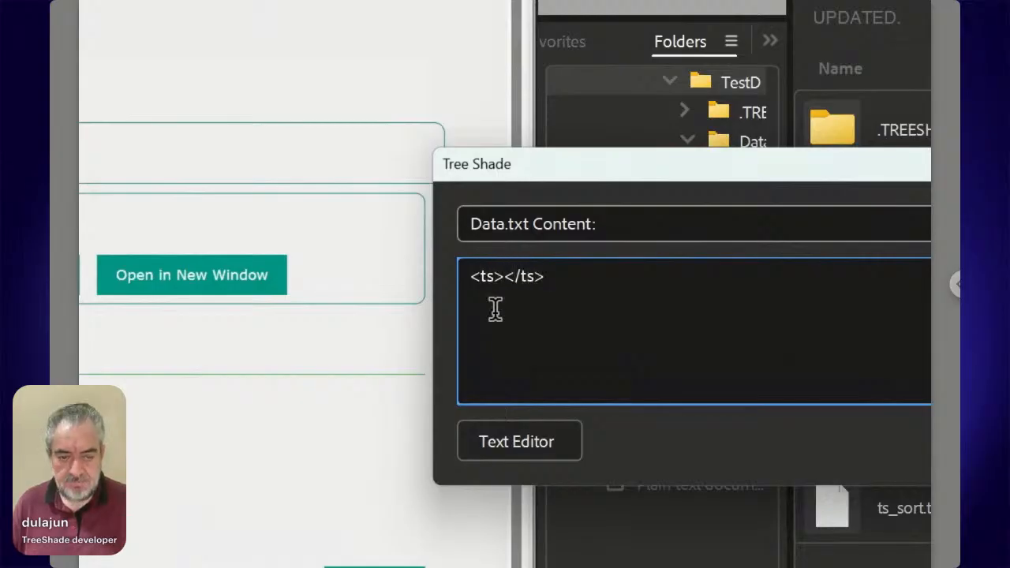
{"action": "key", "text": "Left"}
{"action": "key", "text": "Left"}
{"action": "key", "text": "Left"}
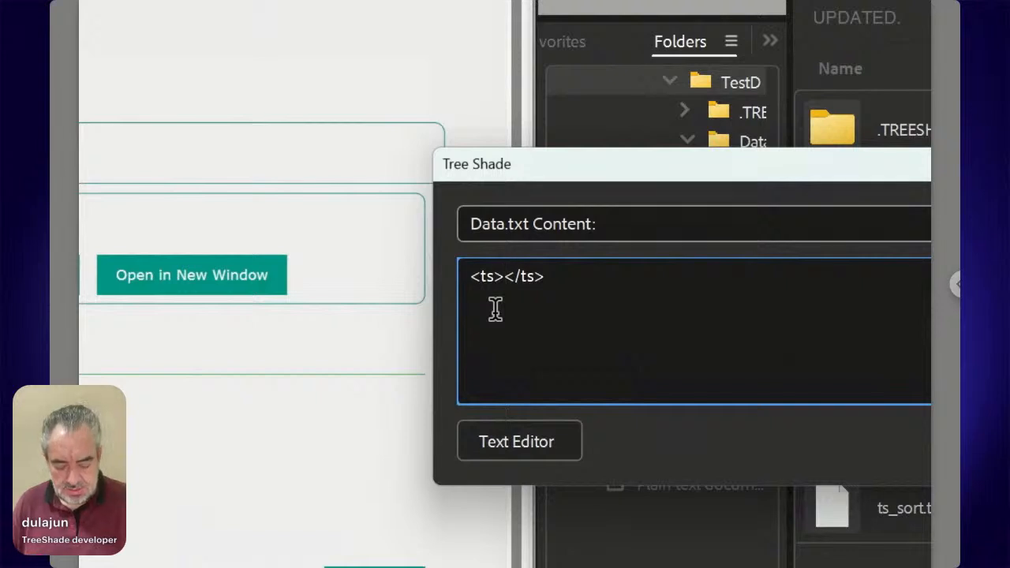
{"action": "type", "text": "./"}
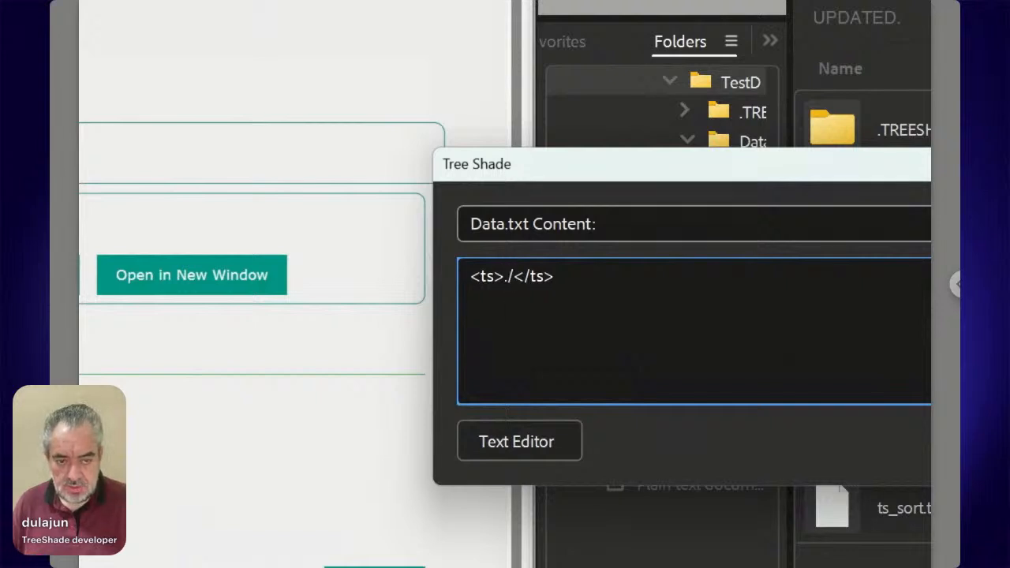
{"action": "type", "text": "<FN>"}
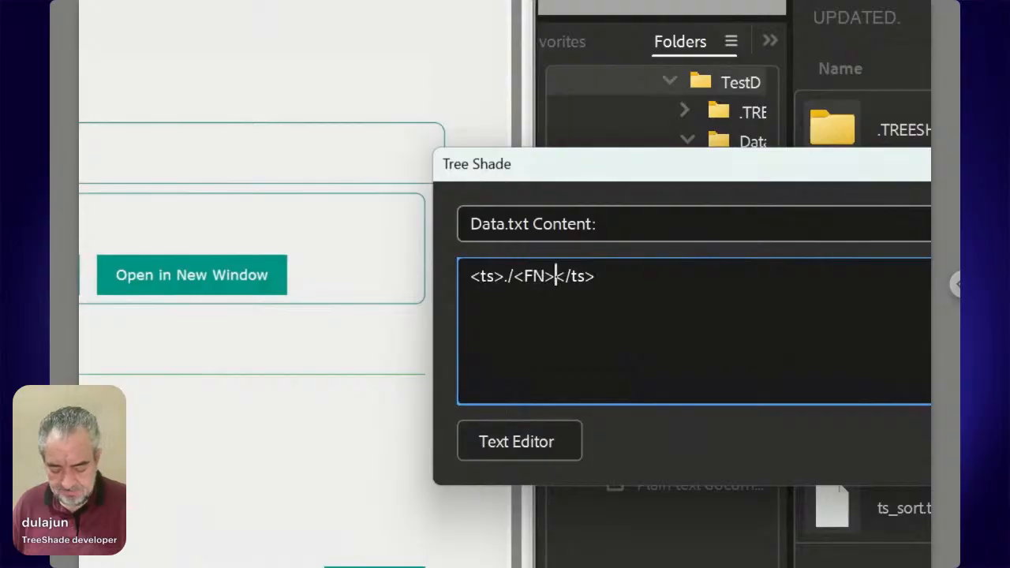
{"action": "type", "text": "/.+"}
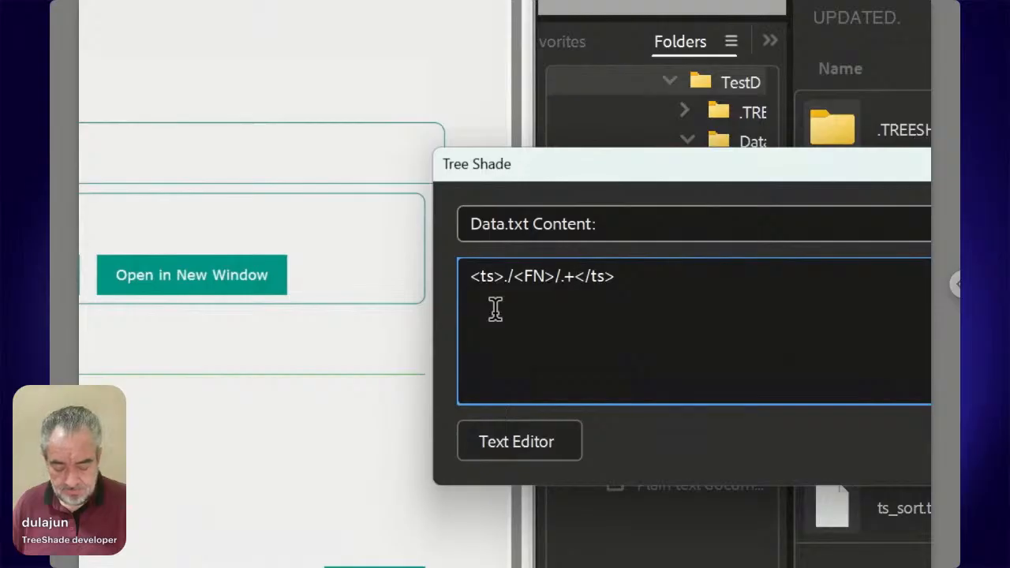
{"action": "type", "text": "<place><"}
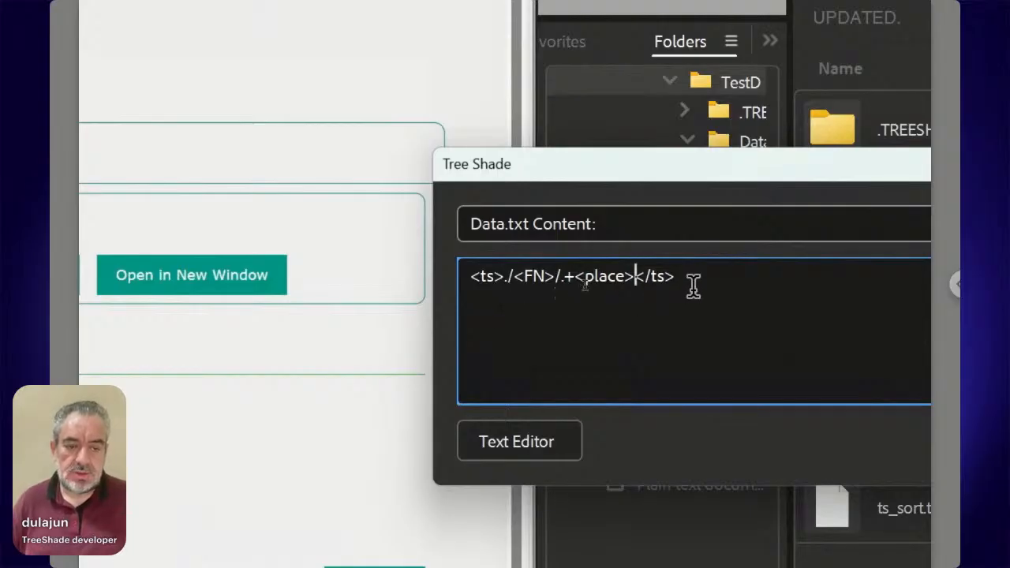
Copy the whole TreeShade expression from the Data.txt content and save the file's new content.
{"action": "left_click_drag", "start_coordinate": [692, 284], "coordinate": [450, 282]}
{"action": "key", "text": "ctrl+c"}
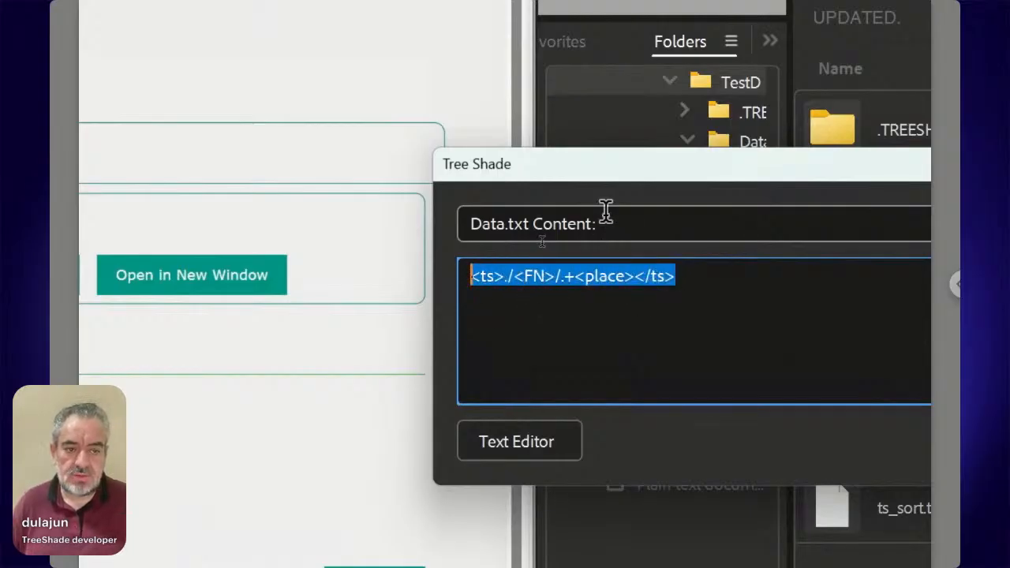
{"action": "left_click_drag", "start_coordinate": [614, 179], "coordinate": [547, 289]}
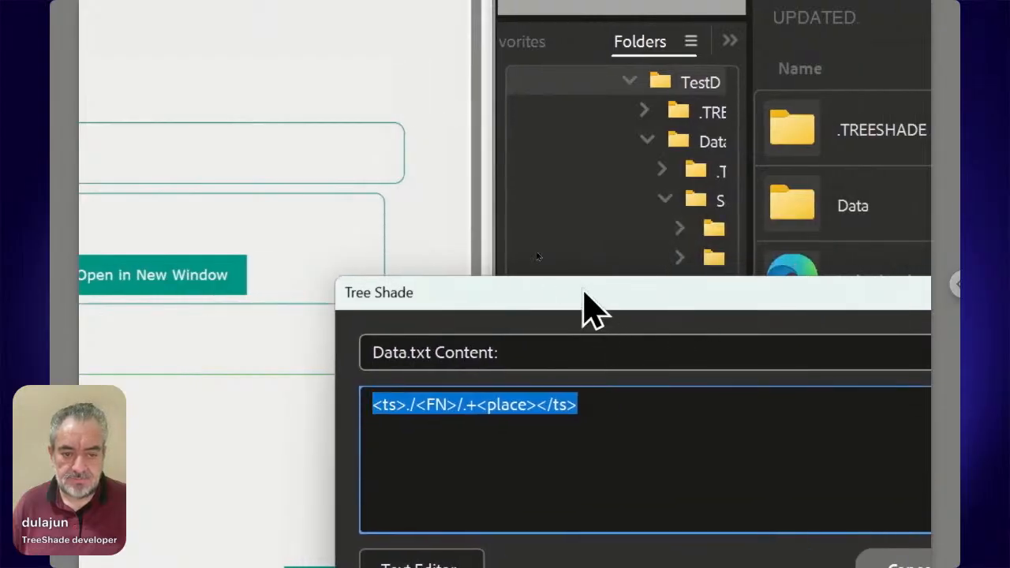
{"action": "left_click_drag", "start_coordinate": [582, 299], "coordinate": [543, 171]}
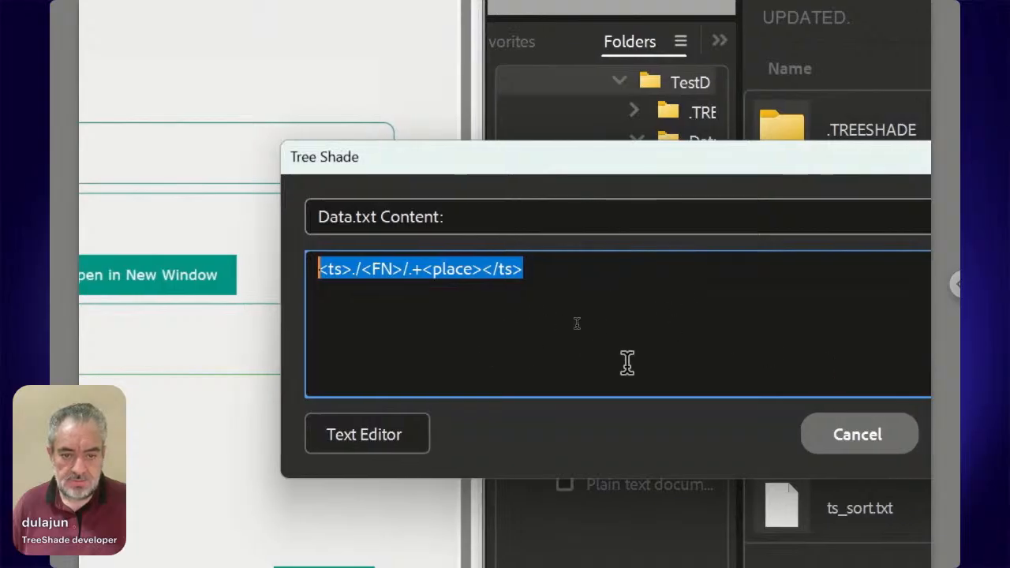
{"action": "left_click", "coordinate": [880, 440]}
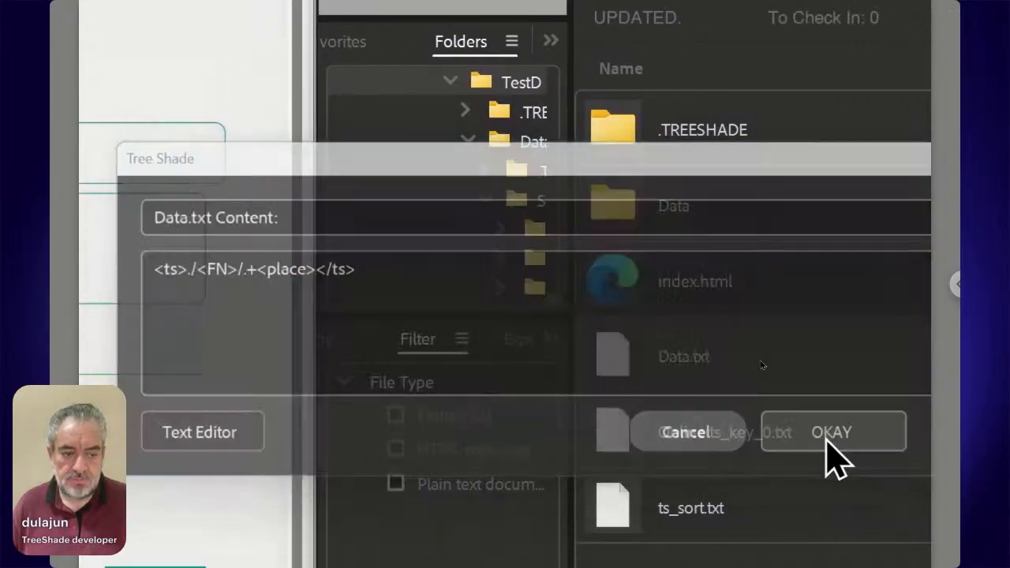
Inside the Data folder, replace the content of Services.txt with the copied expression <ts>./<FN>/.+<place></ts> and save it.
{"action": "double_click", "coordinate": [721, 230]}
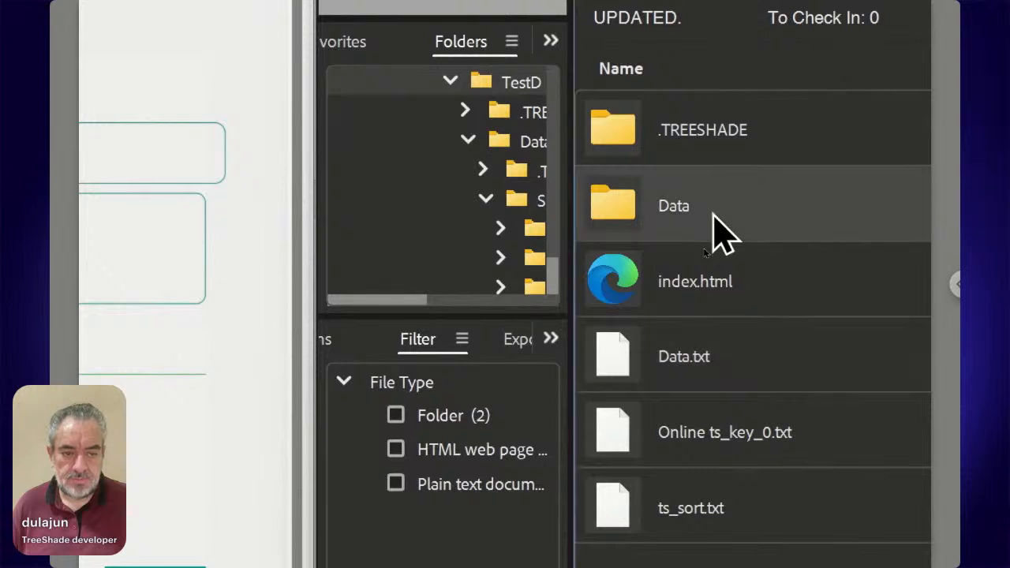
{"action": "double_click", "coordinate": [677, 285]}
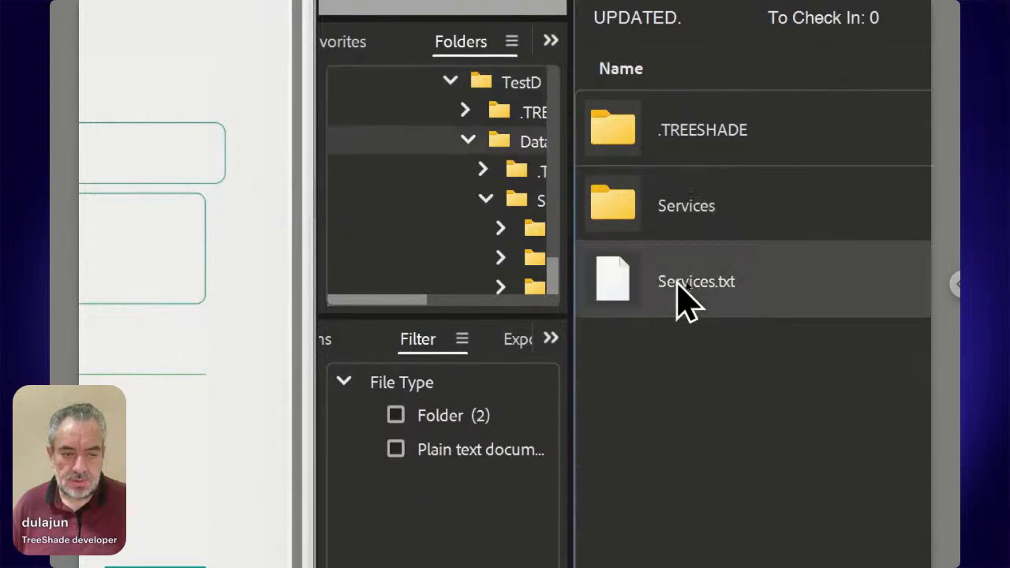
{"action": "left_click", "coordinate": [789, 353]}
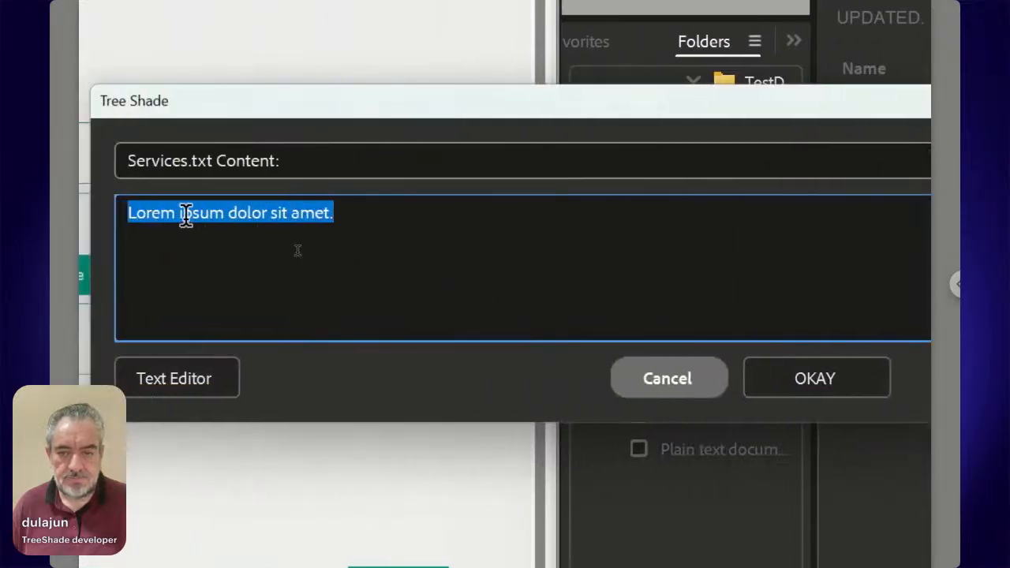
{"action": "key", "text": "ctrl+v"}
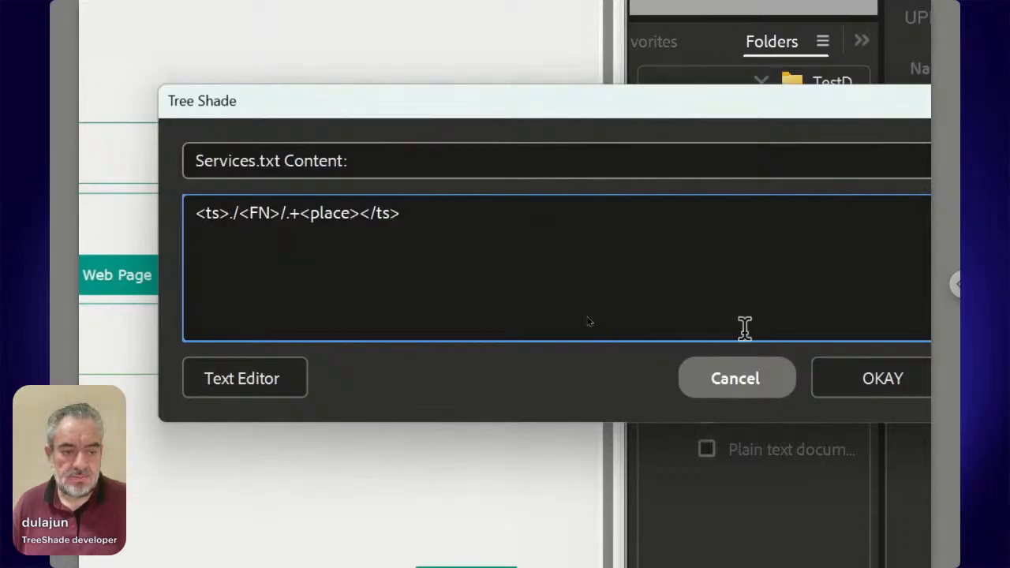
{"action": "left_click", "coordinate": [836, 379]}
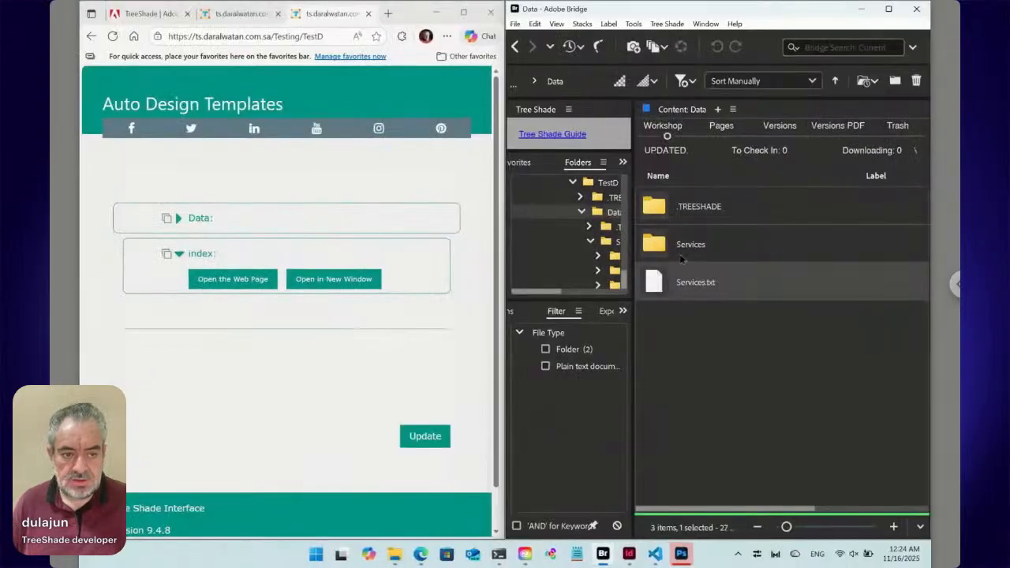
Open the Services folder, view the contents of its ID12345 subfolder and return to Services.
{"action": "double_click", "coordinate": [682, 246]}
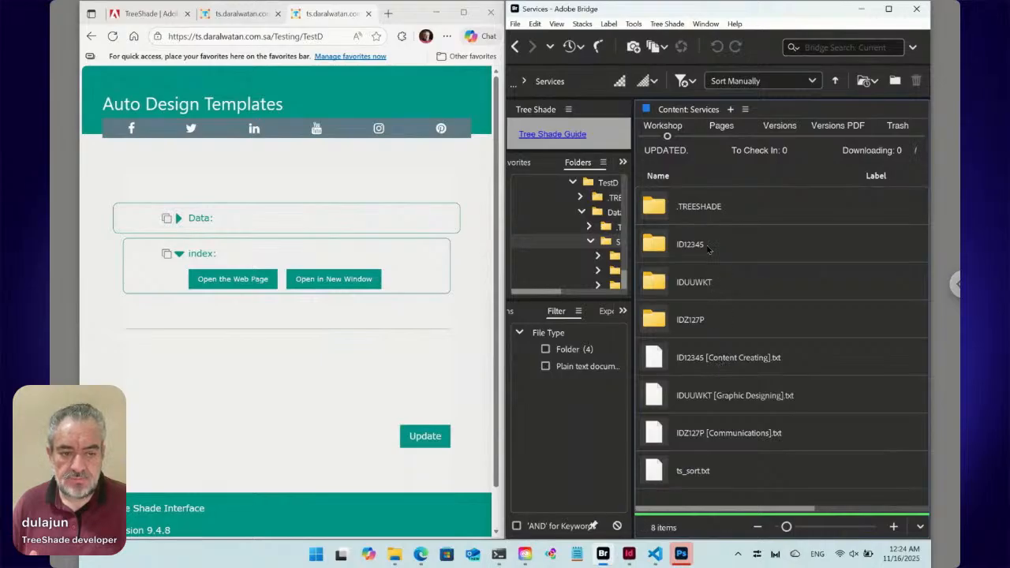
{"action": "double_click", "coordinate": [690, 244]}
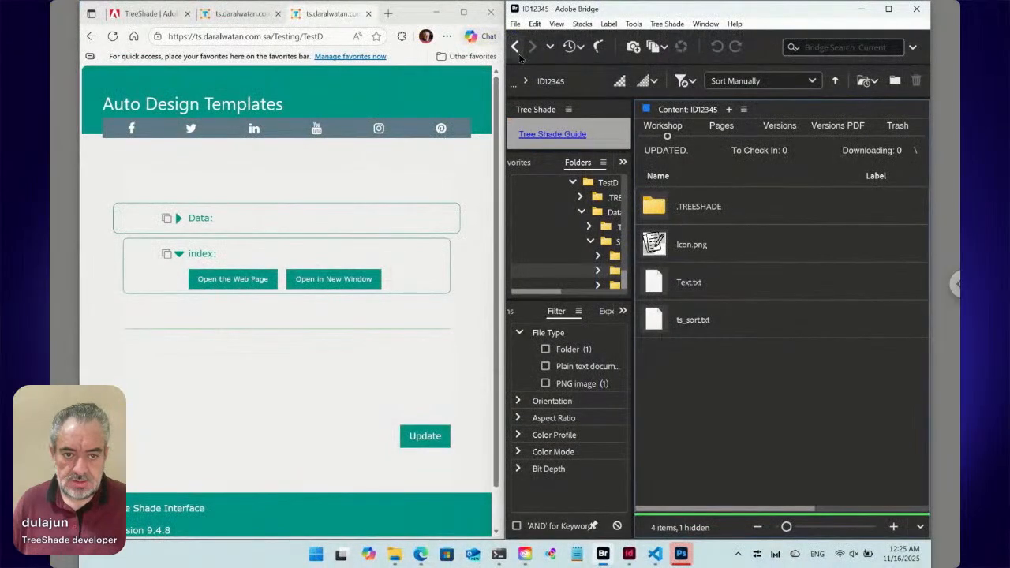
{"action": "left_click", "coordinate": [515, 47]}
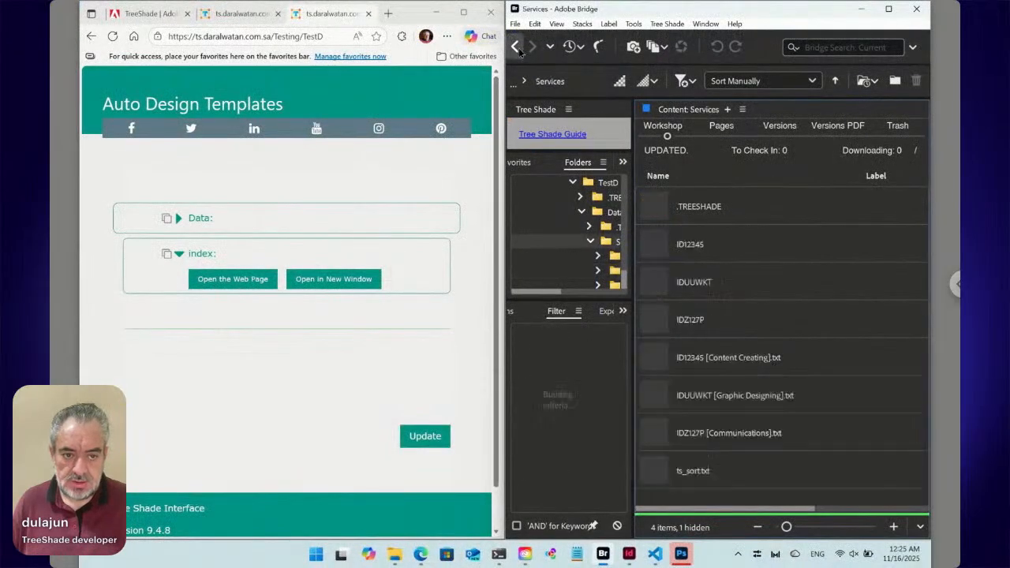
Open the Content Creating text file itself instead of its paired folder and replace its placeholder text with the copied expression.
{"action": "left_click", "coordinate": [715, 359]}
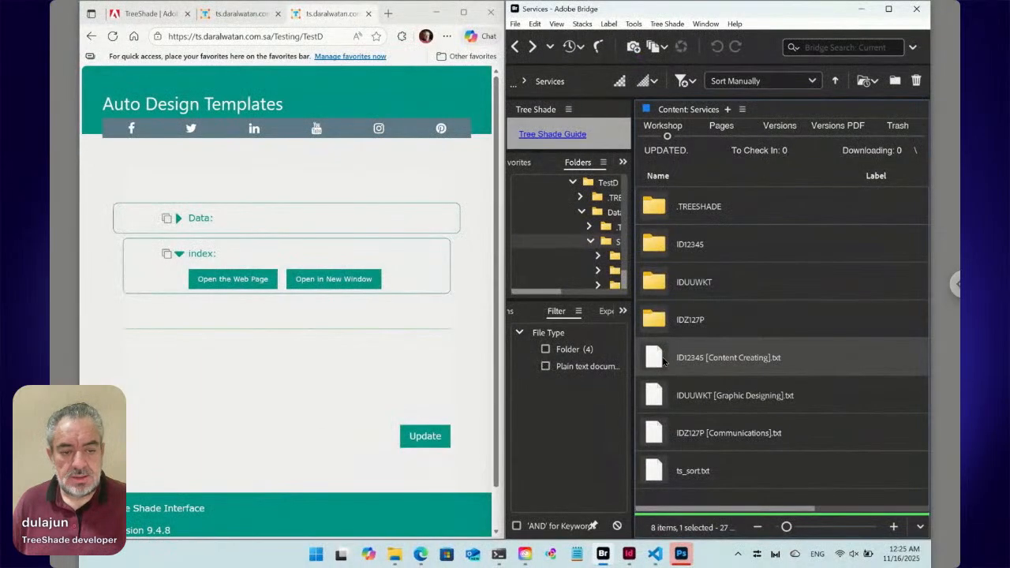
{"action": "double_click", "coordinate": [665, 361]}
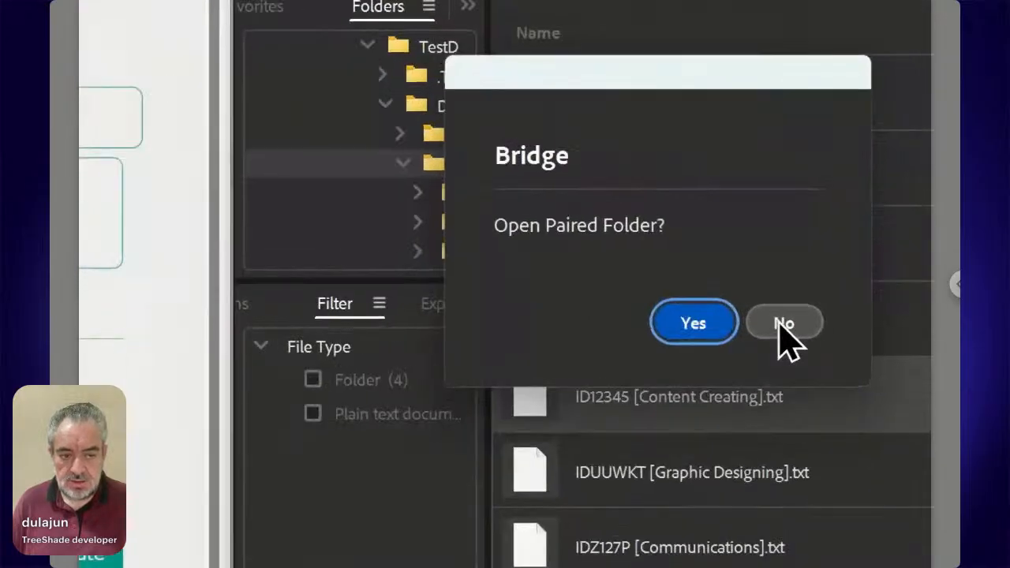
{"action": "left_click", "coordinate": [780, 321]}
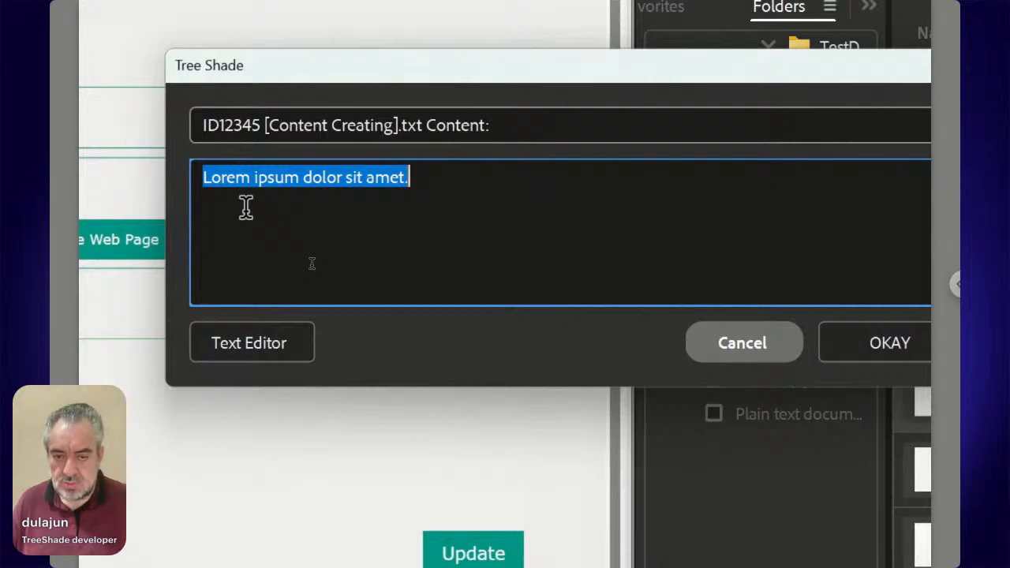
{"action": "key", "text": "ctrl+v"}
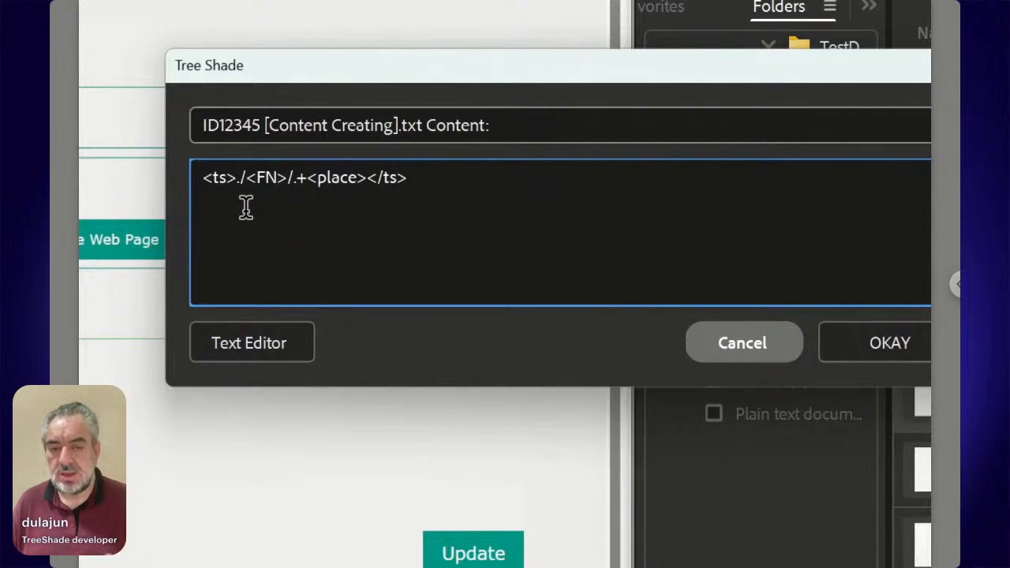
Replace the whole content of the Content Creating text file with the start of an image tag, <img src="<ts></ts>".
{"action": "key", "text": "ctrl+a"}
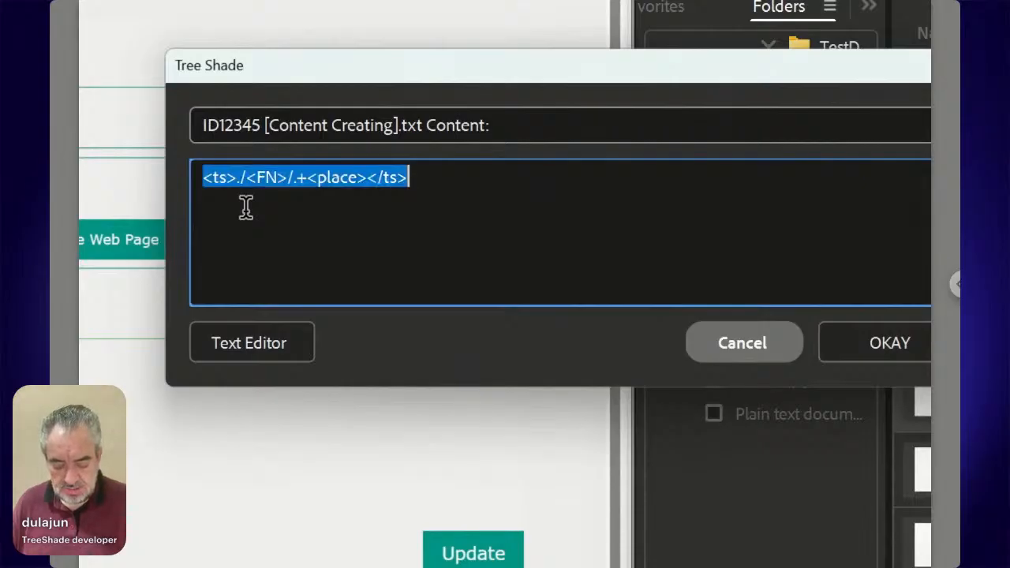
{"action": "type", "text": "<"}
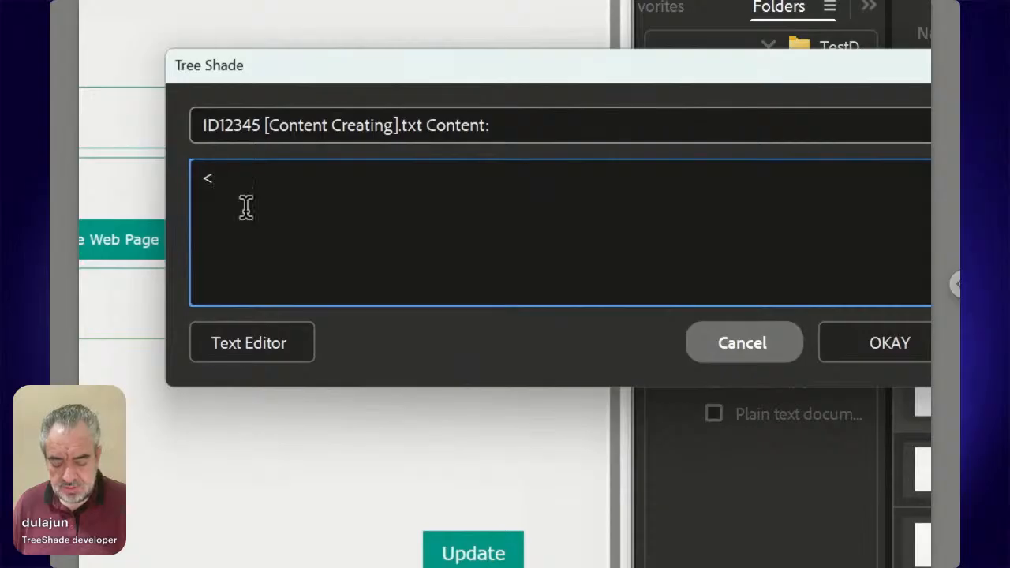
{"action": "type", "text": "img"}
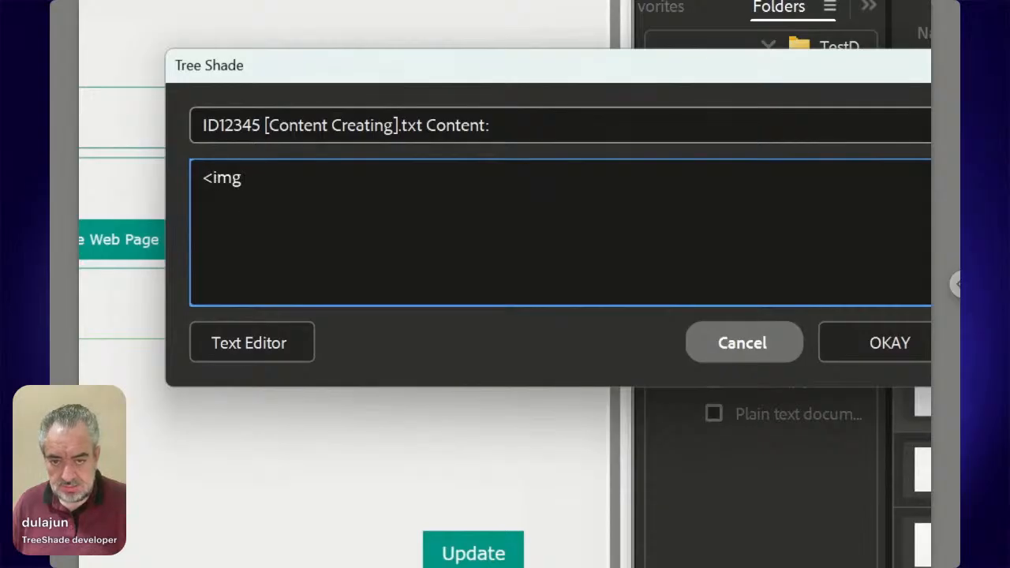
{"action": "type", "text": " sr"}
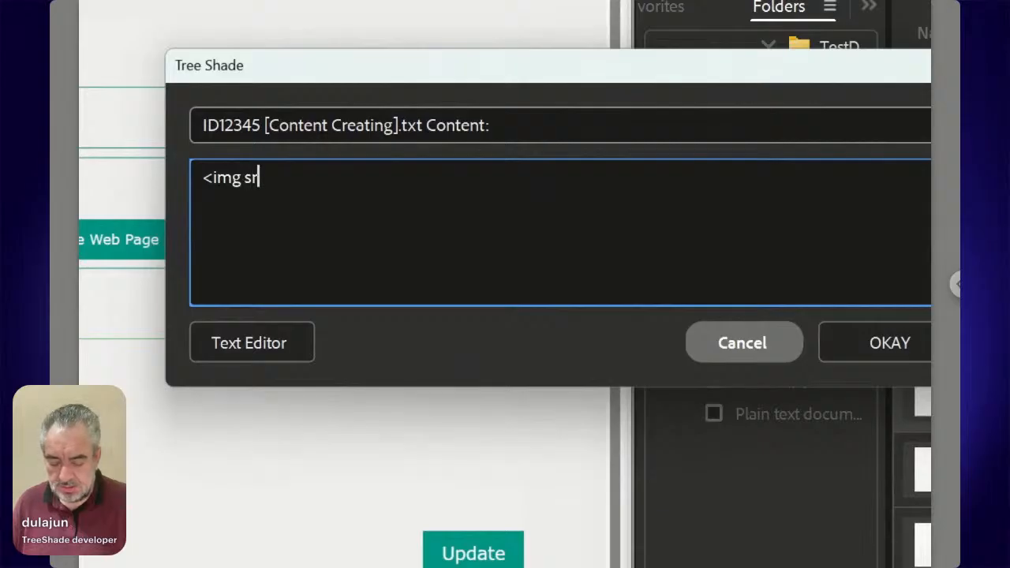
{"action": "type", "text": "c="}
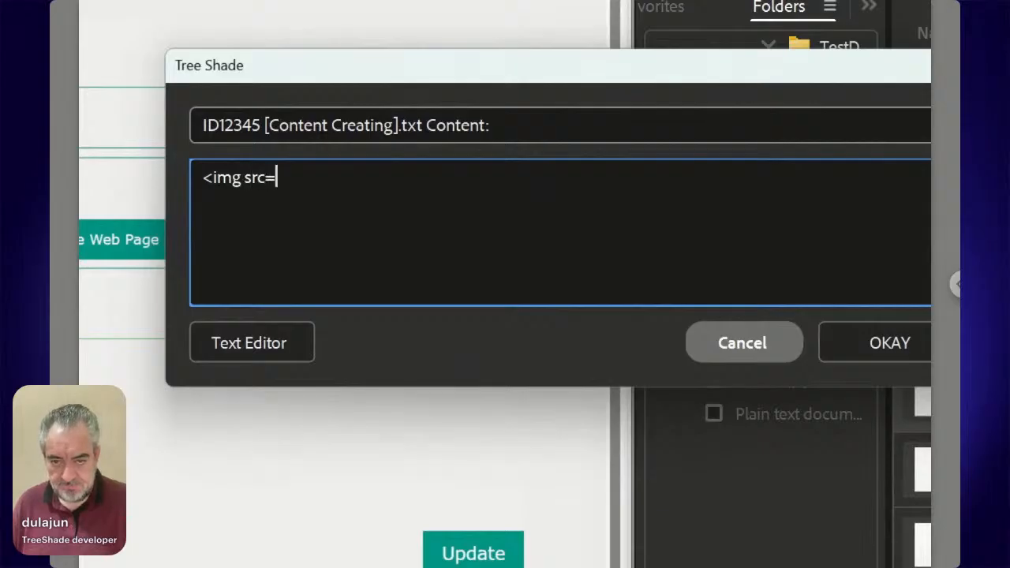
{"action": "type", "text": "\"\""}
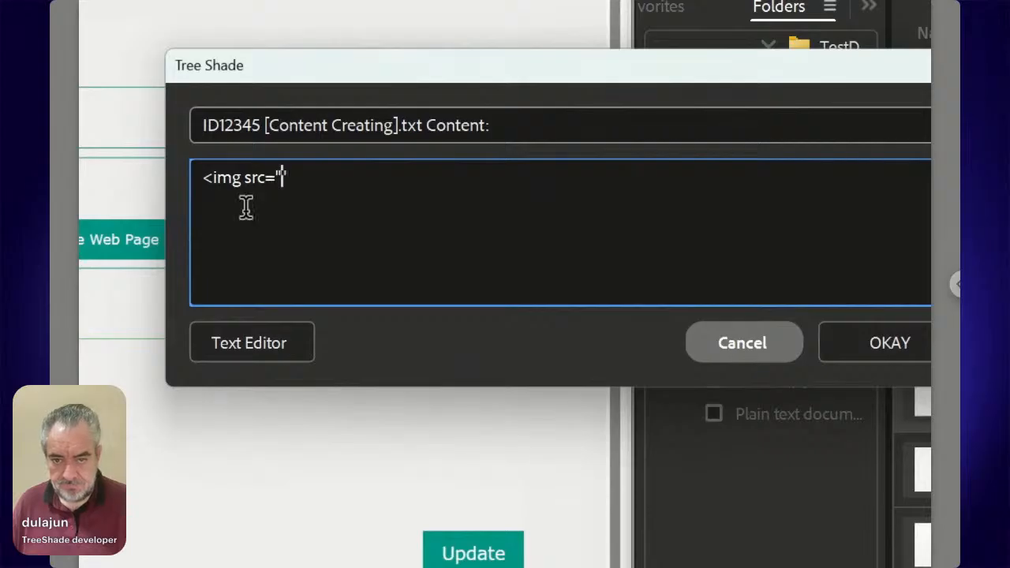
{"action": "type", "text": "<>"}
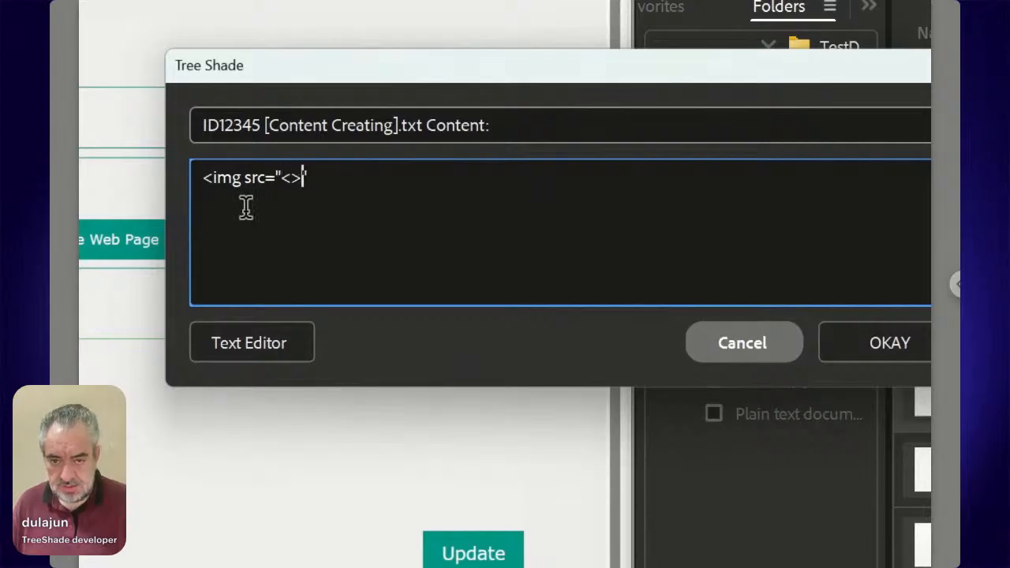
{"action": "type", "text": "ts"}
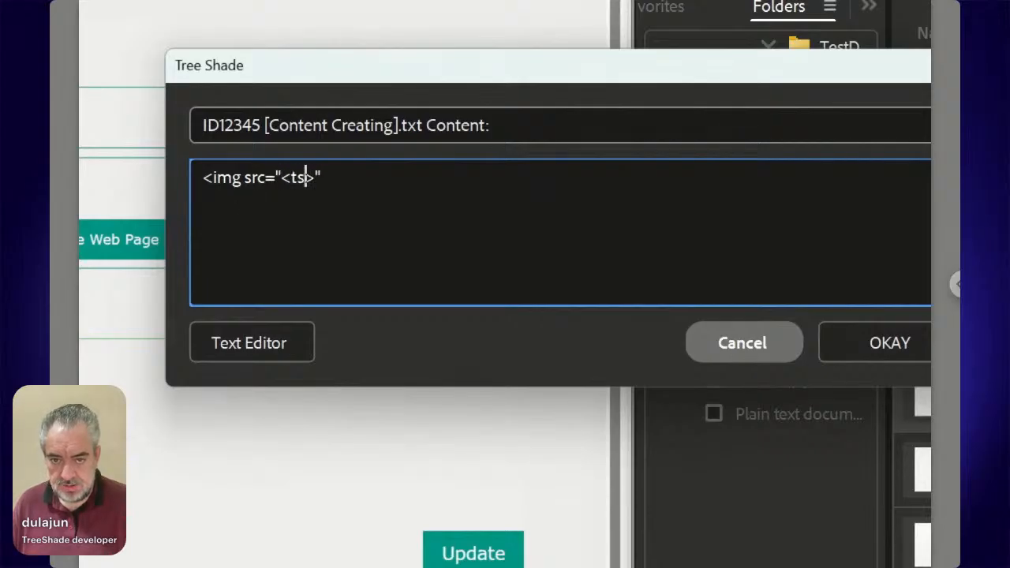
{"action": "type", "text": "</ts"}
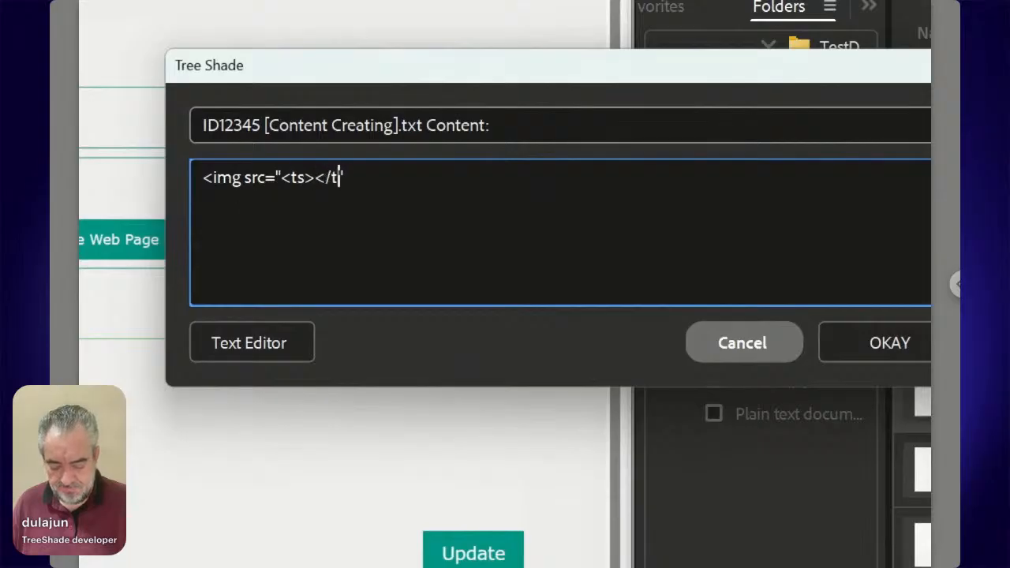
{"action": "type", "text": ">"}
{"action": "key", "text": "Left"}
{"action": "key", "text": "Left"}
{"action": "key", "text": "Left"}
{"action": "key", "text": "Left"}
{"action": "key", "text": "Left"}
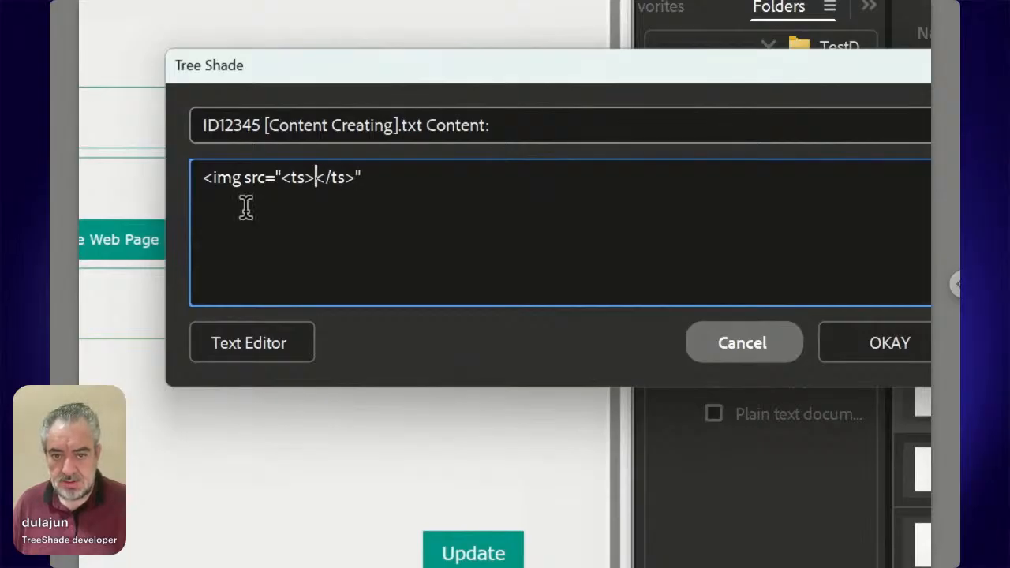
Write the expression ./<FN>/Icon.+<place> between the ts tags of the image source.
{"action": "type", "text": "./<"}
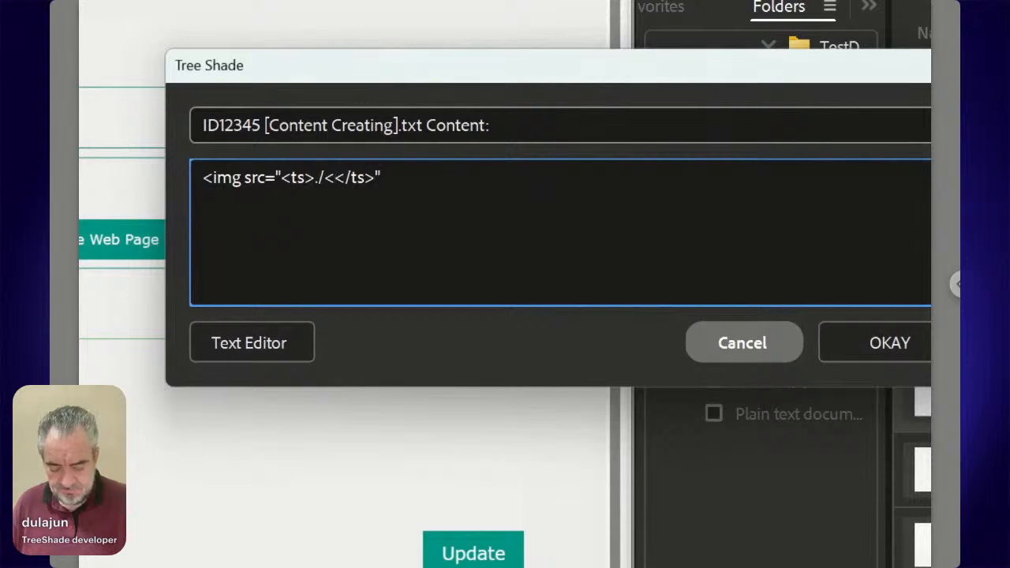
{"action": "type", "text": "FN>"}
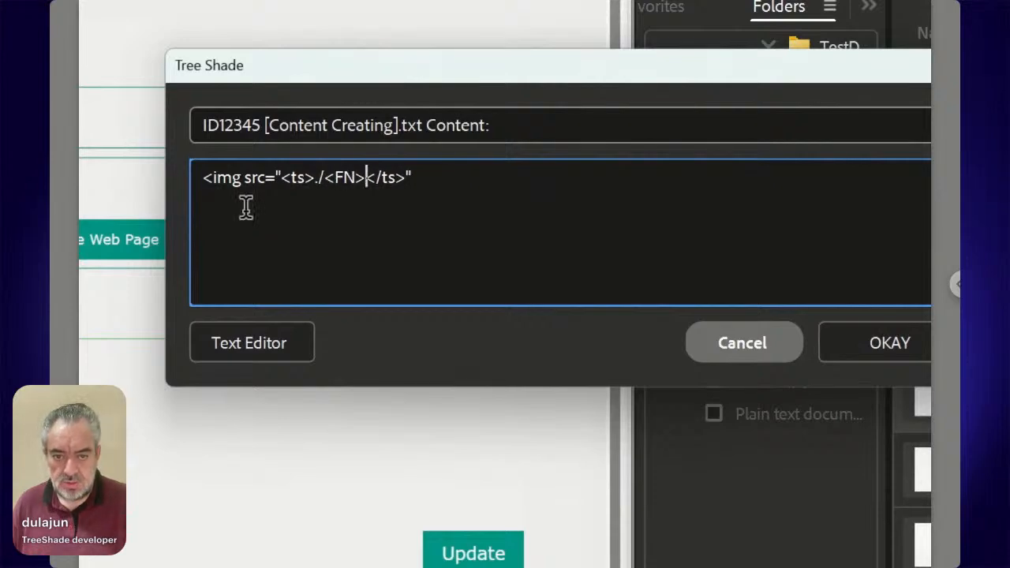
{"action": "type", "text": "/Ico"}
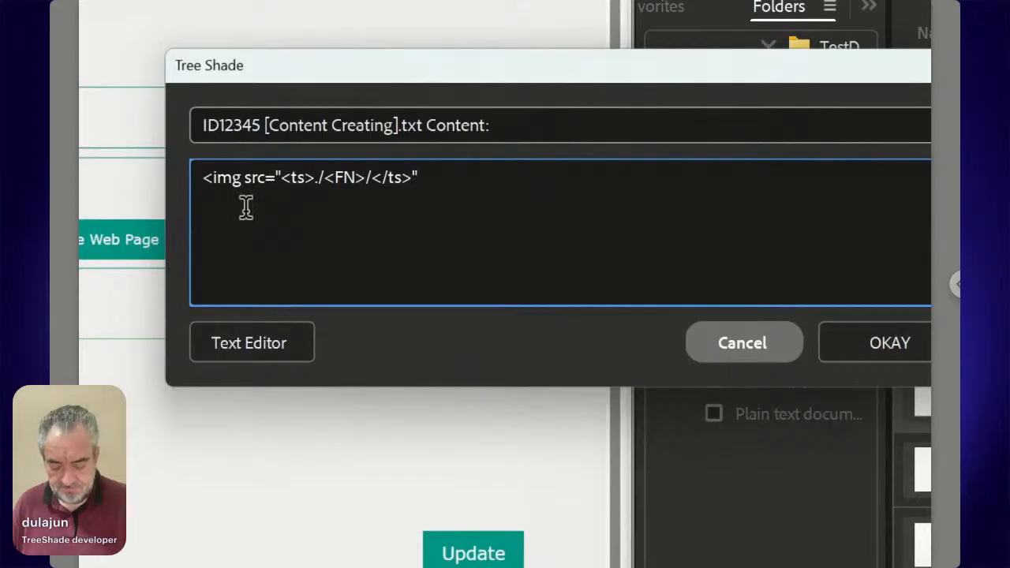
{"action": "type", "text": "n"}
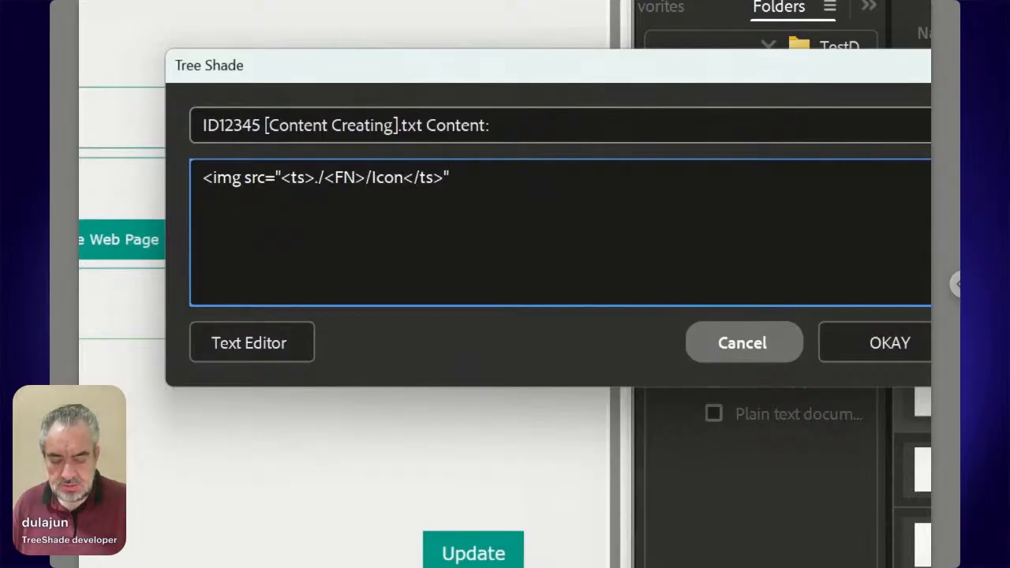
{"action": "type", "text": ".+"}
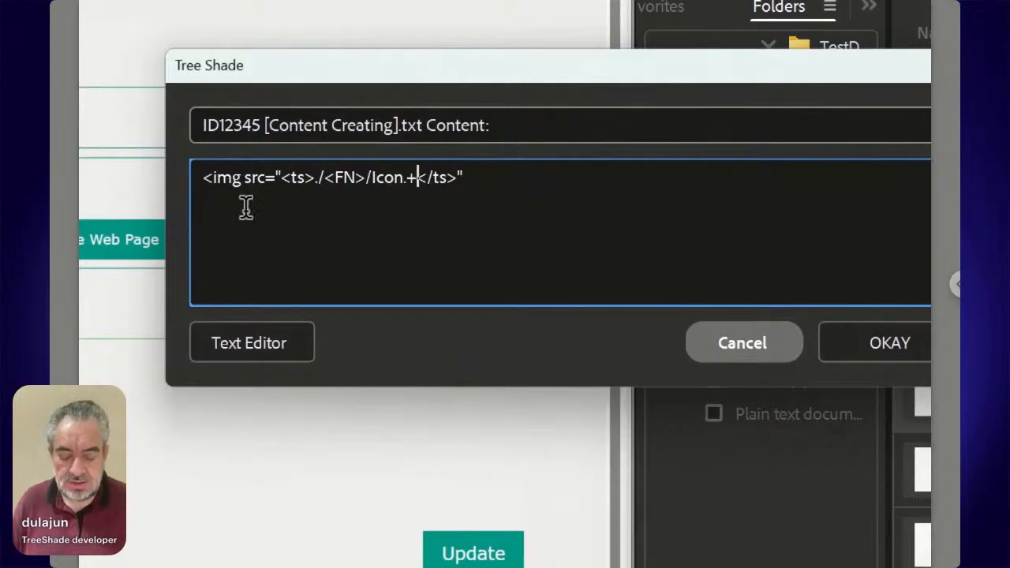
{"action": "type", "text": "<>"}
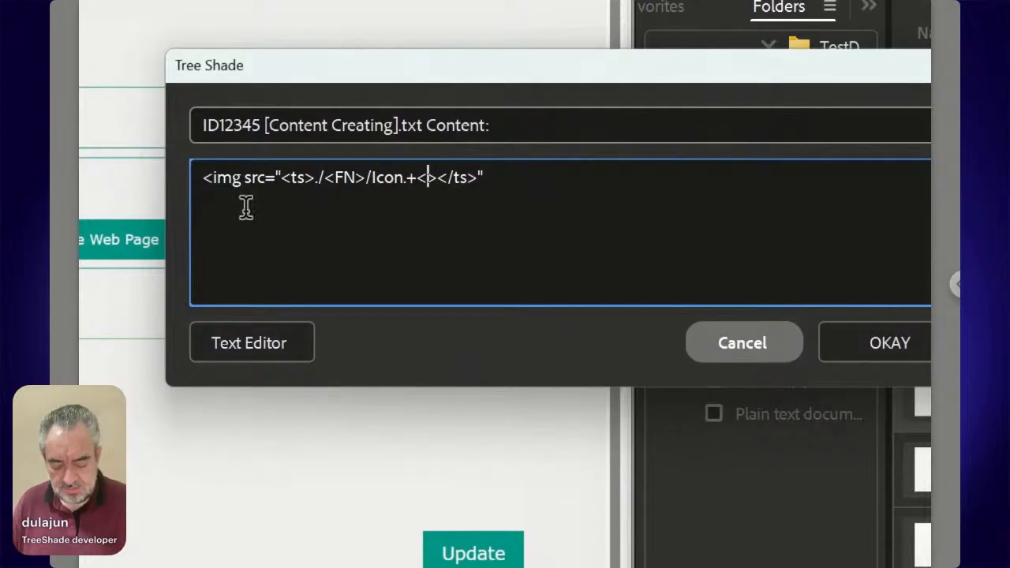
{"action": "type", "text": "place"}
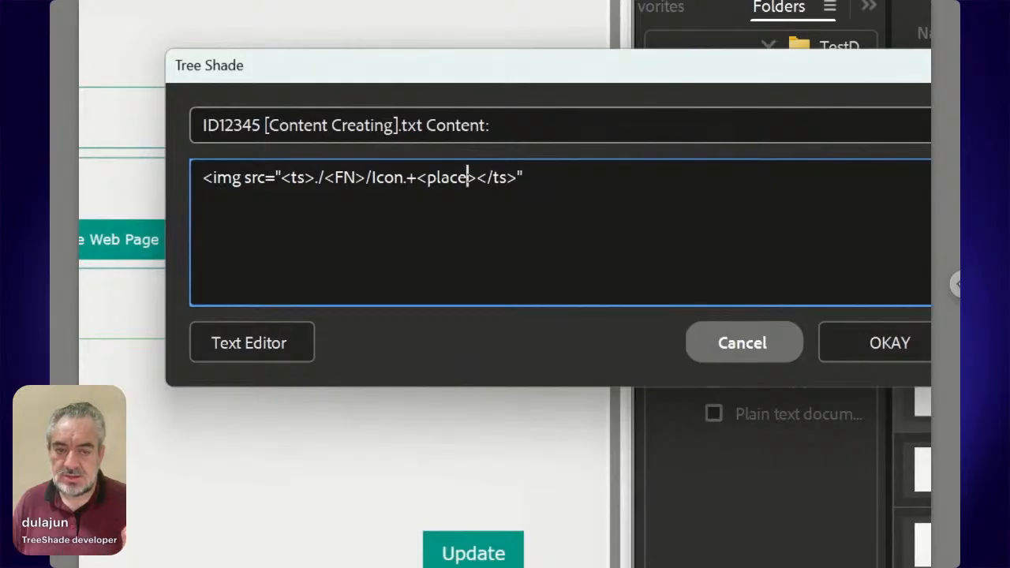
Replace the place keyword in the image source expression with url.
{"action": "key", "text": "shift+Left"}
{"action": "key", "text": "shift+Left"}
{"action": "key", "text": "shift+Left"}
{"action": "key", "text": "shift+Left"}
{"action": "key", "text": "shift+Left"}
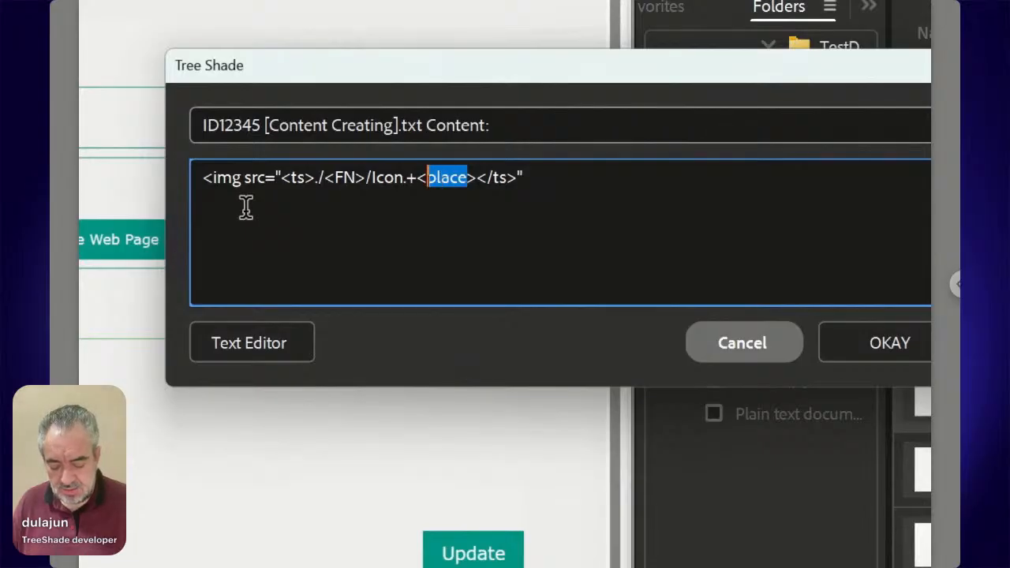
{"action": "type", "text": "url"}
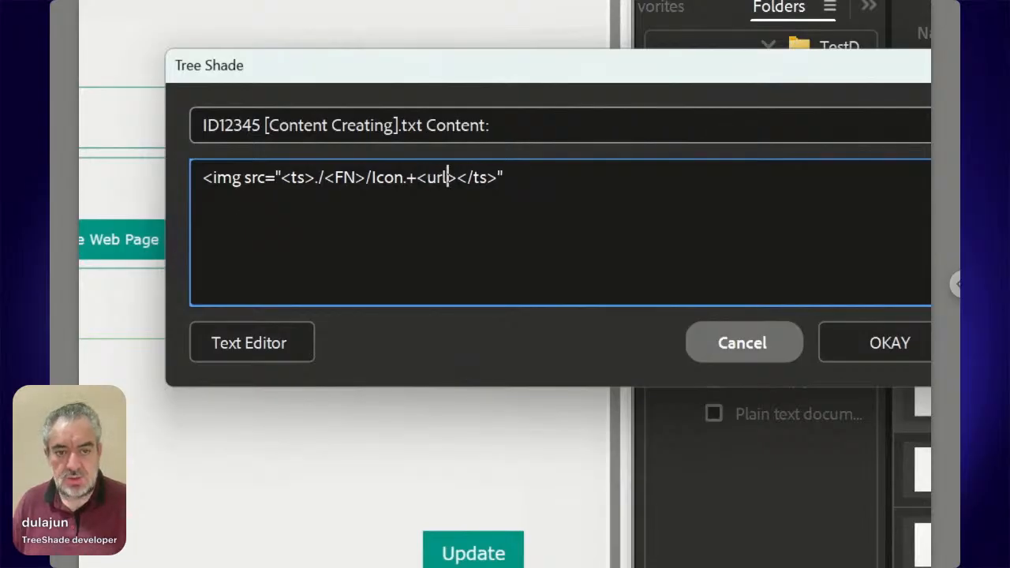
Add the attribute width="20%" after the image source and close the image tag.
{"action": "key", "text": "Right"}
{"action": "key", "text": "Right"}
{"action": "key", "text": "Right"}
{"action": "key", "text": "Right"}
{"action": "key", "text": "Right"}
{"action": "key", "text": "Right"}
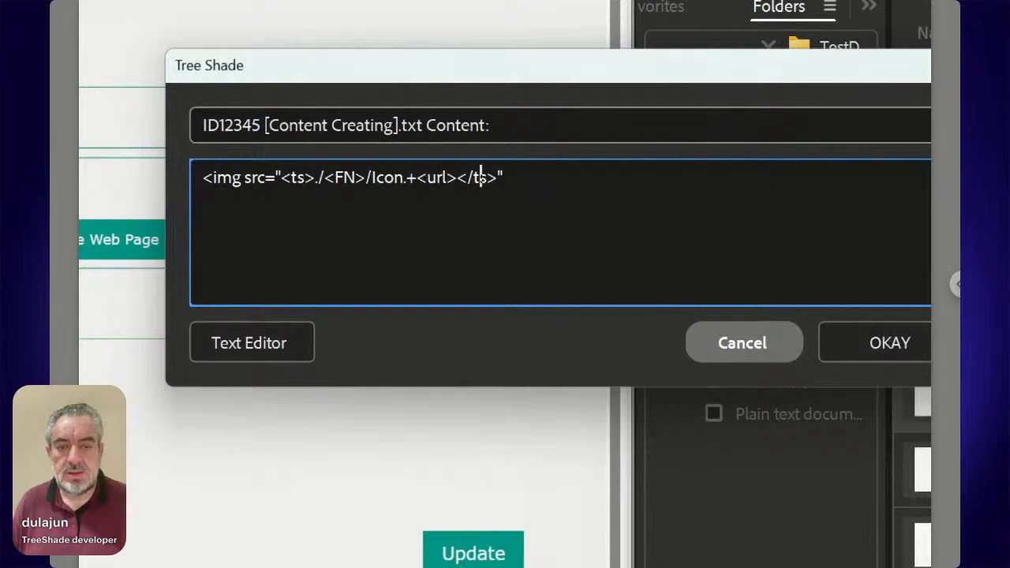
{"action": "type", "text": "w"}
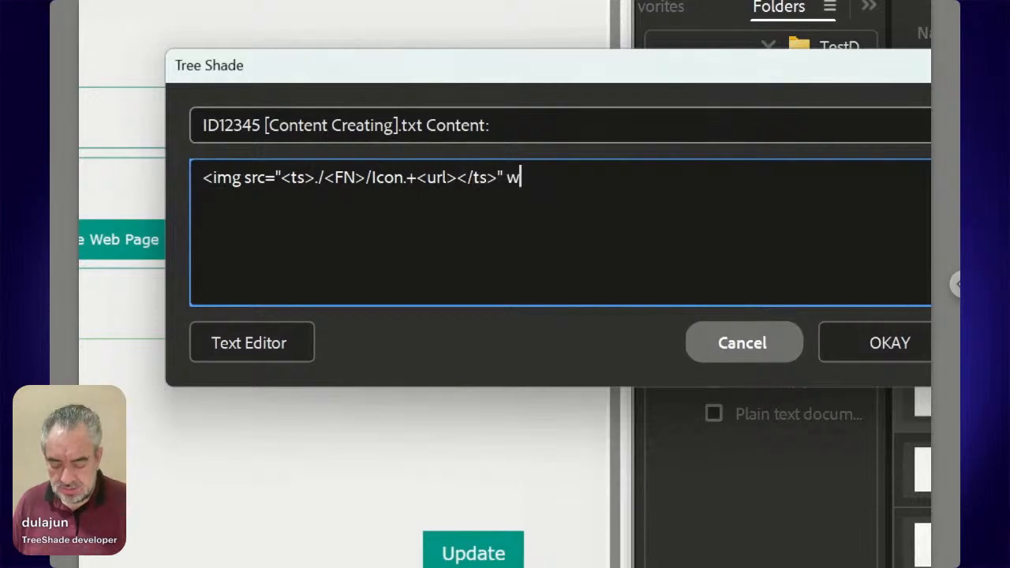
{"action": "type", "text": "idth="}
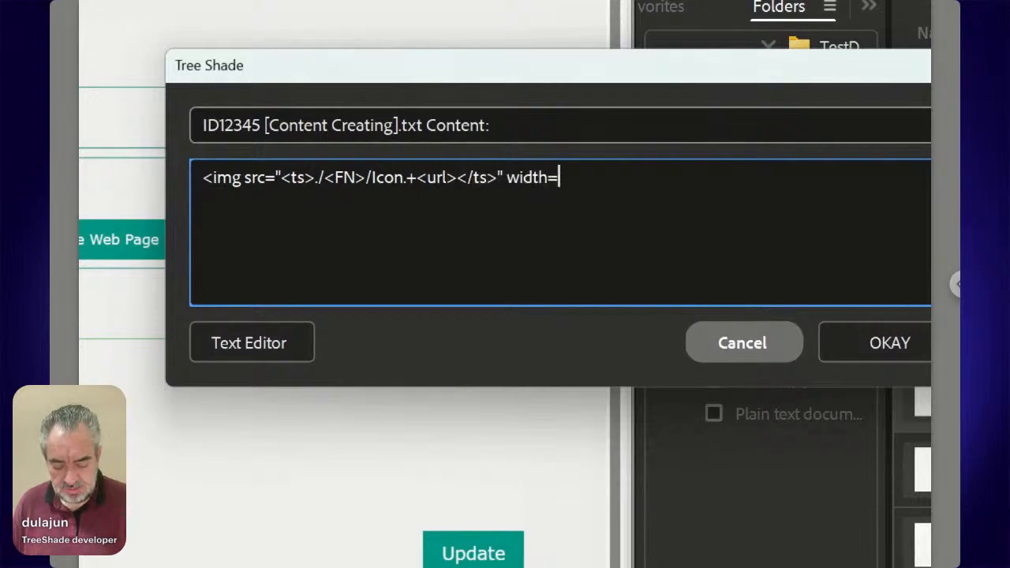
{"action": "type", "text": "\"\""}
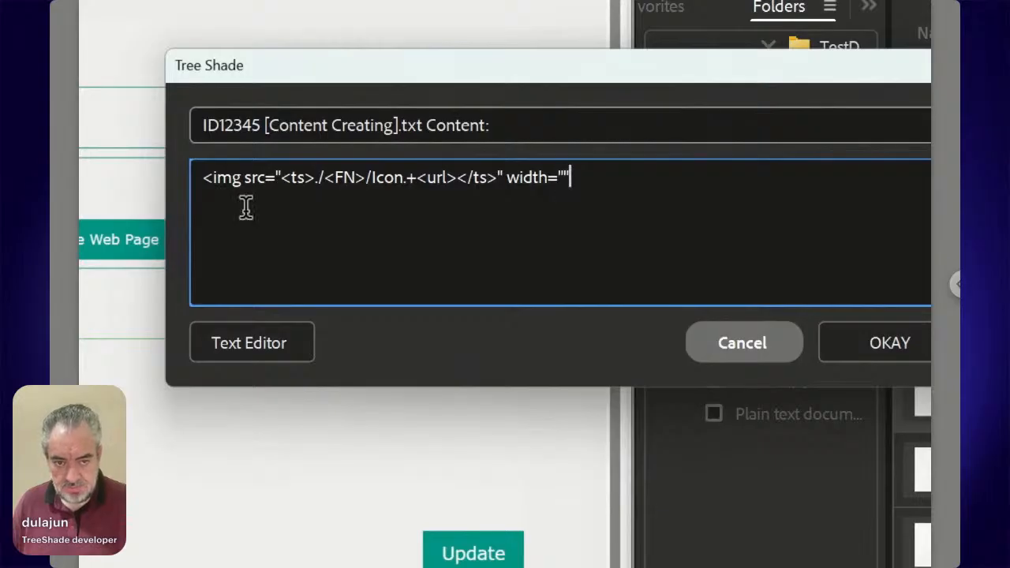
{"action": "key", "text": "Left"}
{"action": "type", "text": "20%"}
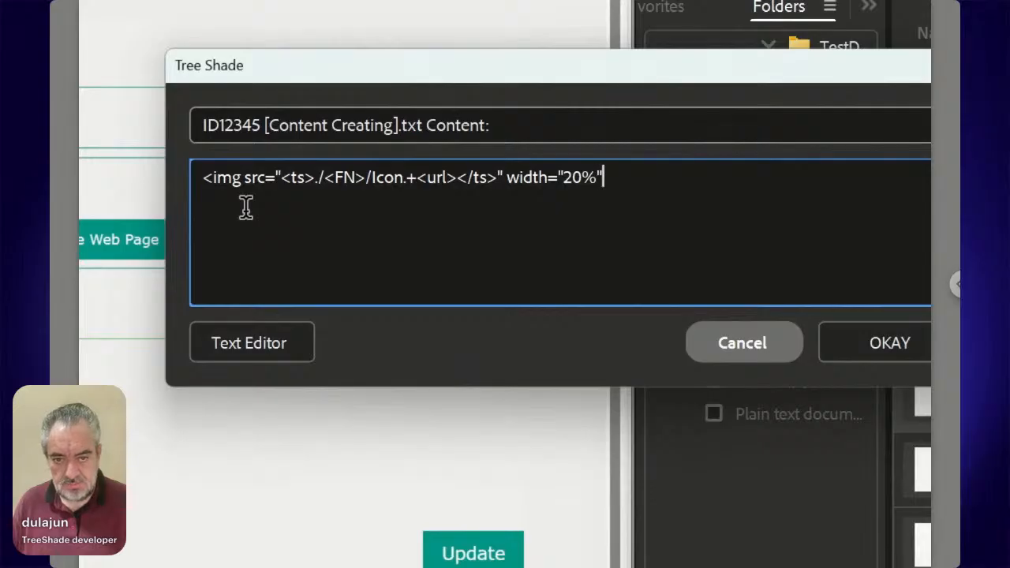
{"action": "key", "text": "Right"}
{"action": "type", "text": ">"}
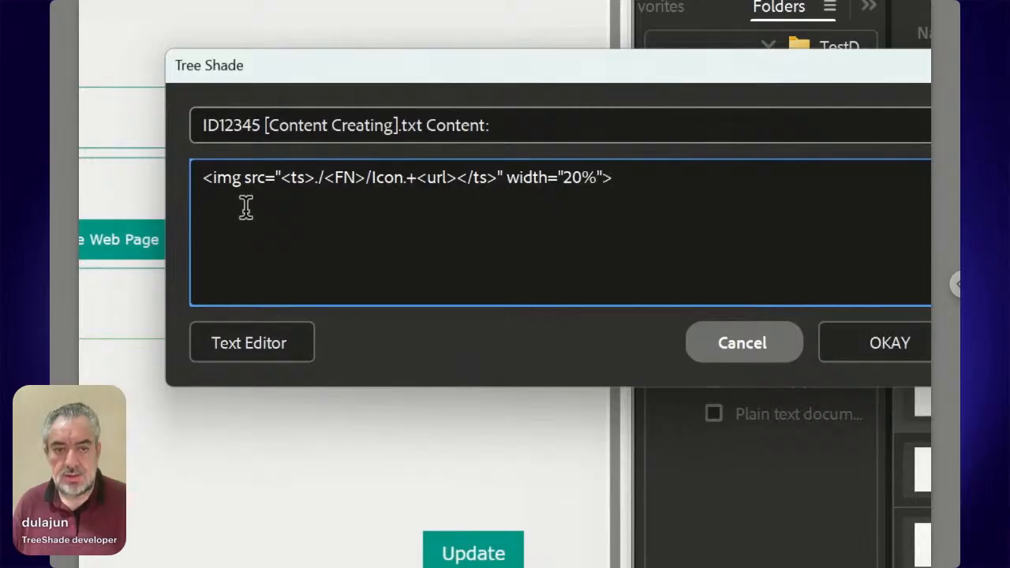
Add an empty paragraph, <p></p>, on a new line below the image tag.
{"action": "key", "text": "Return"}
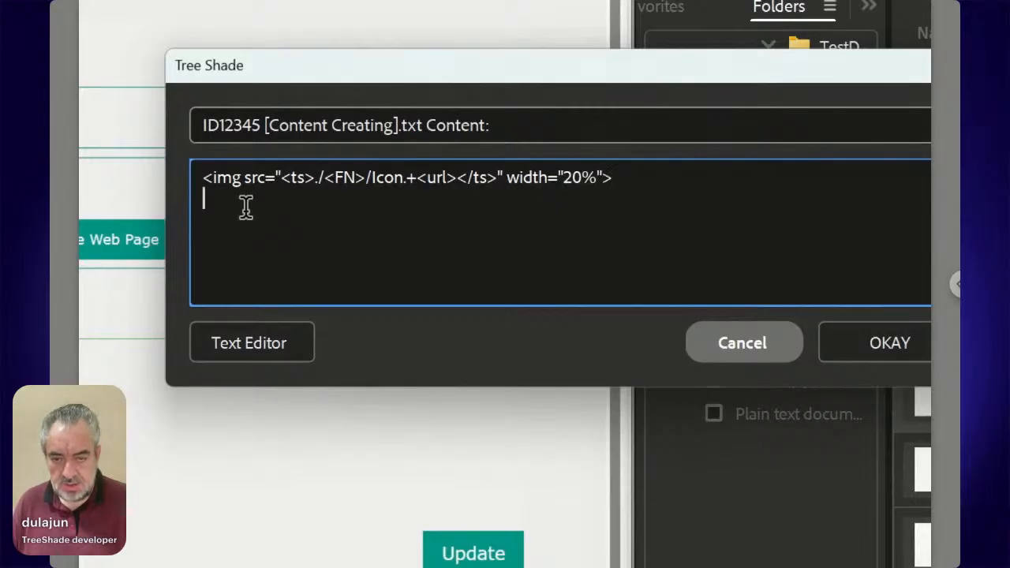
{"action": "type", "text": "<"}
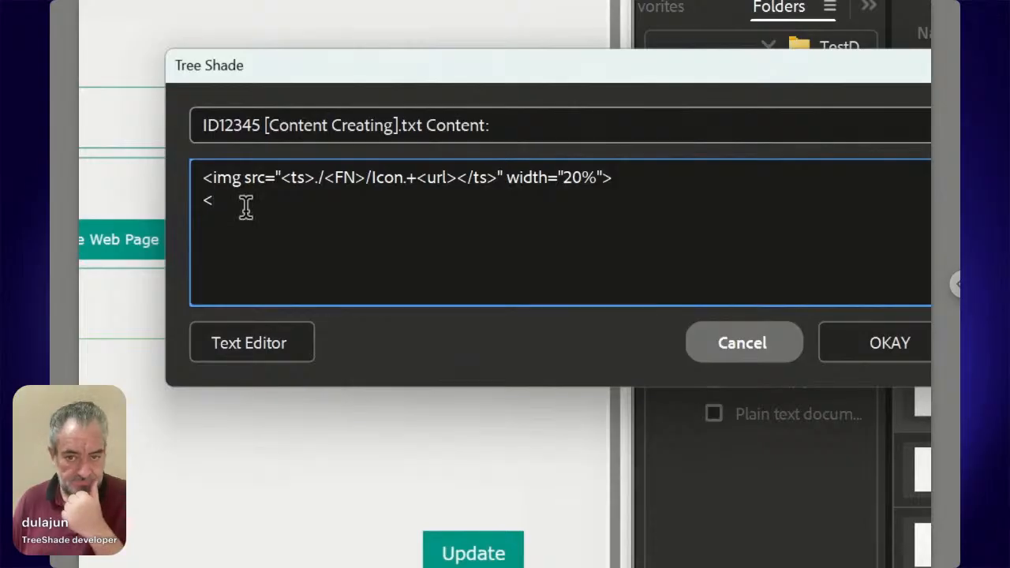
{"action": "type", "text": "p>"}
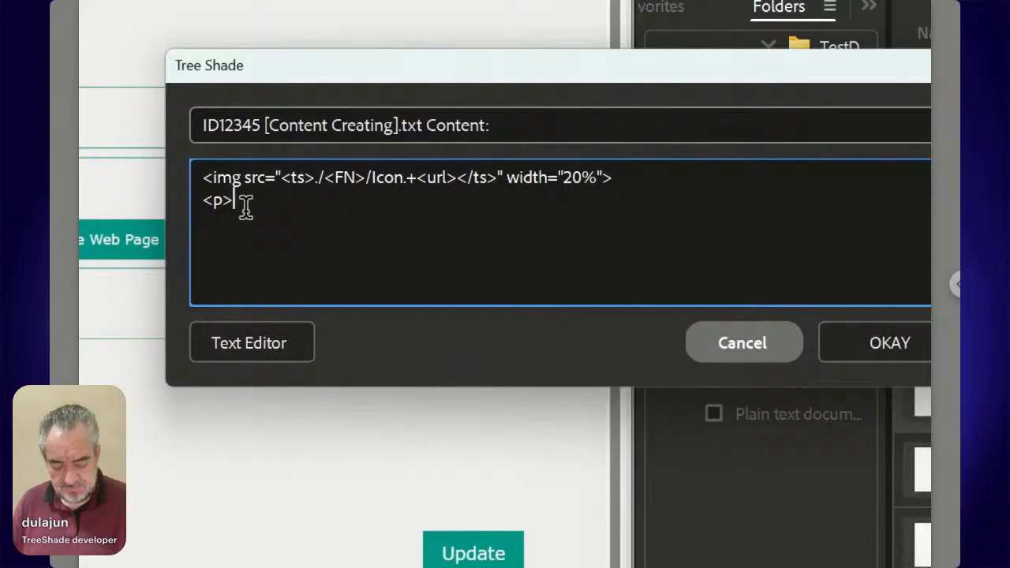
{"action": "type", "text": "</p>"}
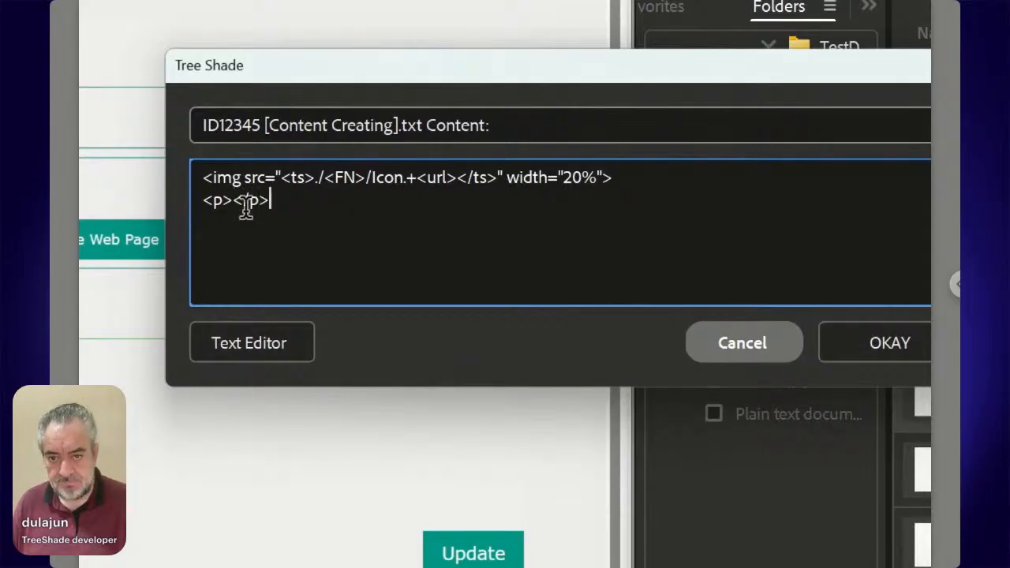
{"action": "key", "text": "Left"}
{"action": "key", "text": "Left"}
{"action": "key", "text": "Left"}
{"action": "key", "text": "Left"}
{"action": "key", "text": "Left"}
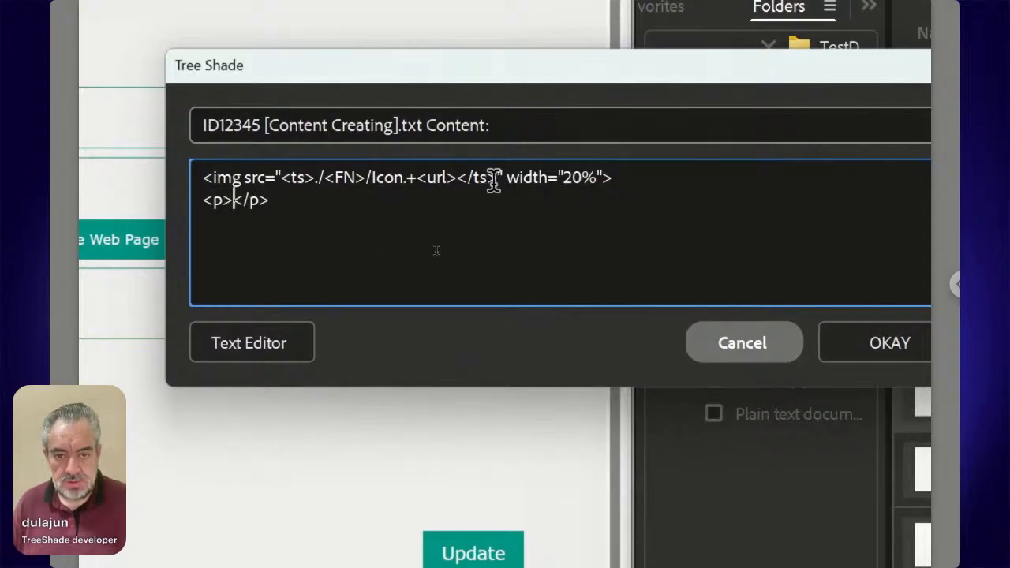
Copy the whole ts expression from the image source into the empty paragraph.
{"action": "left_click_drag", "start_coordinate": [498, 178], "coordinate": [283, 178]}
{"action": "key", "text": "ctrl+c"}
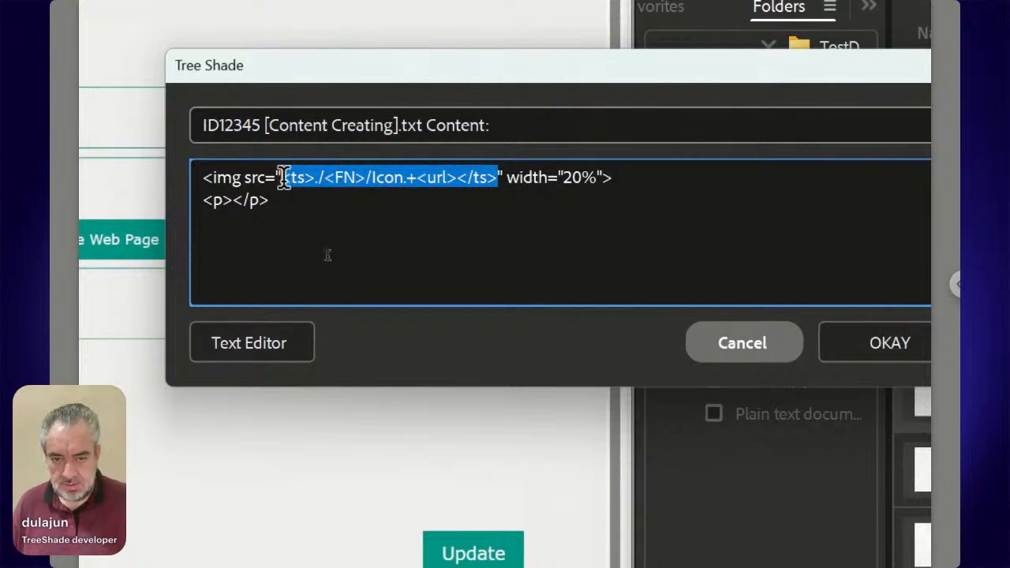
{"action": "left_click", "coordinate": [230, 201]}
{"action": "key", "text": "ctrl+v"}
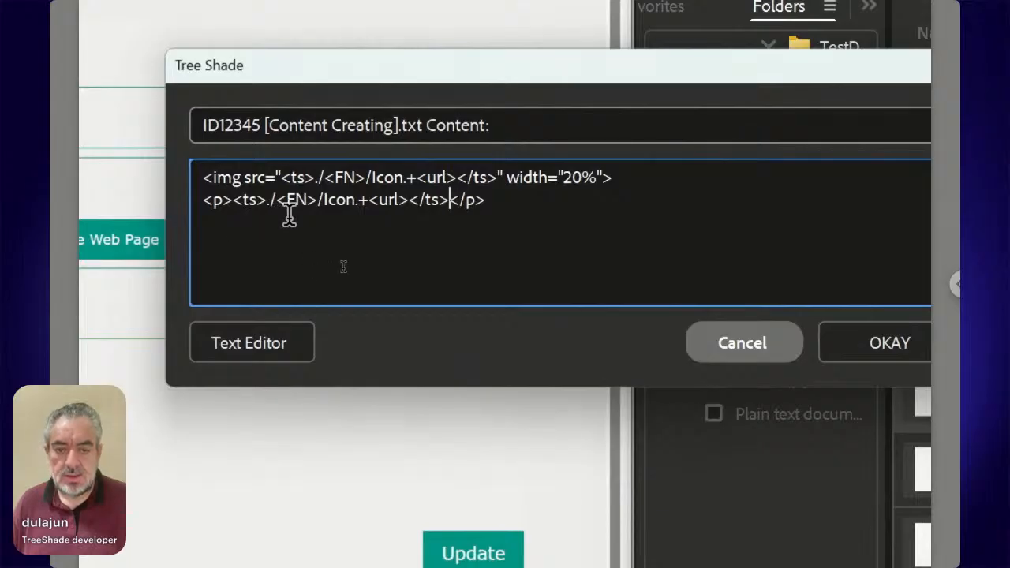
In the paragraph's ts expression, replace Icon with Text and the url keyword with place.
{"action": "left_click_drag", "start_coordinate": [352, 201], "coordinate": [324, 202]}
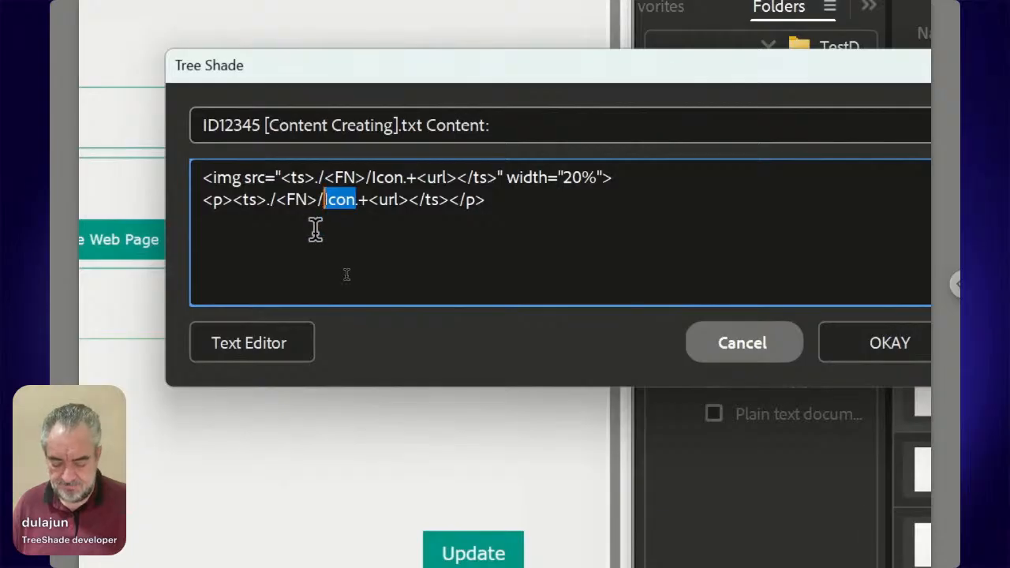
{"action": "type", "text": "Text"}
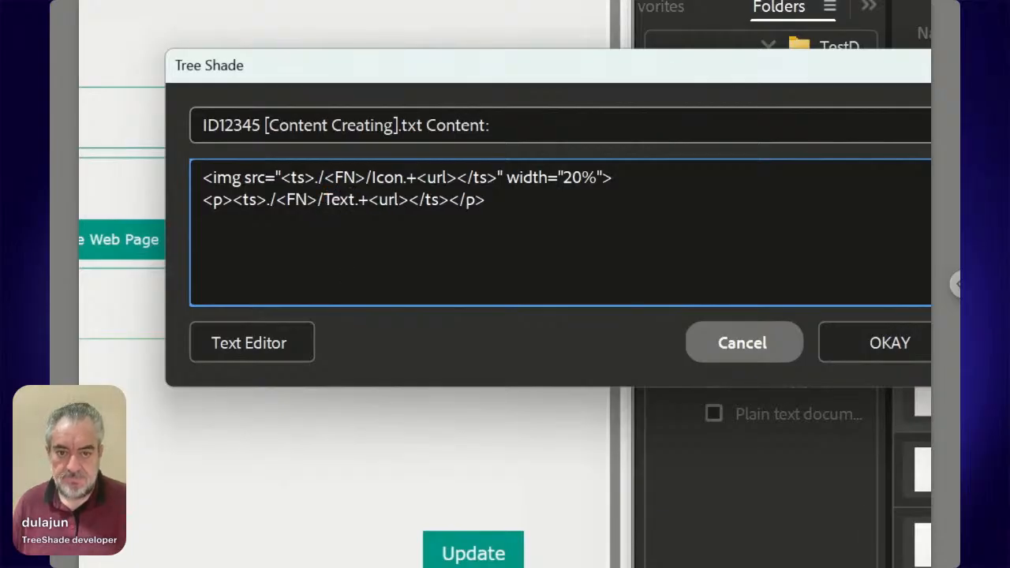
{"action": "key", "text": "Right"}
{"action": "key", "text": "Right"}
{"action": "key", "text": "Right"}
{"action": "key", "text": "shift+Right"}
{"action": "key", "text": "shift+Right"}
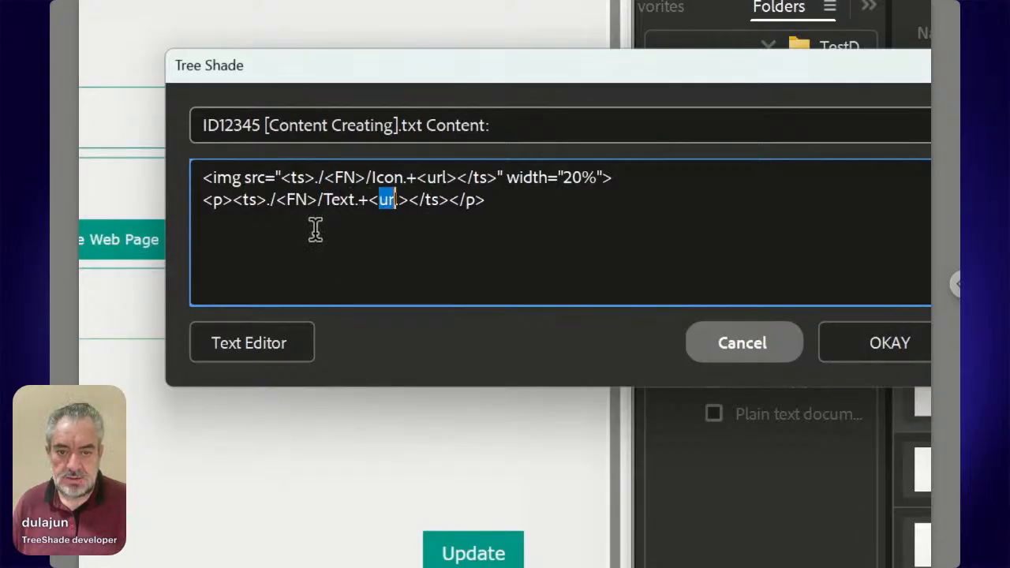
{"action": "type", "text": "place"}
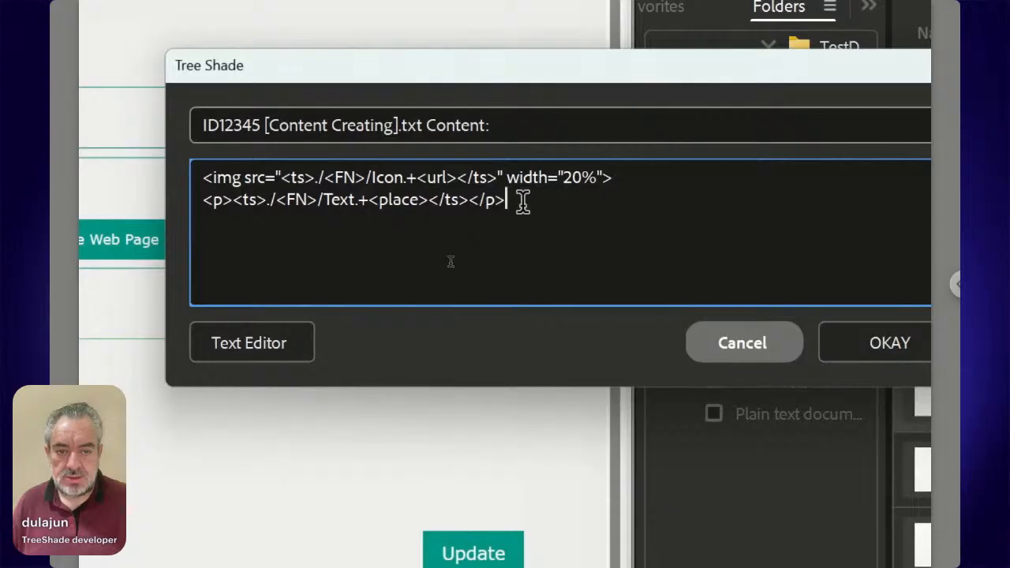
Wrap the image tag and the paragraph in a <div></div> block, with each div tag on its own line.
{"action": "left_click_drag", "start_coordinate": [523, 201], "coordinate": [164, 181]}
{"action": "key", "text": "ctrl+c"}
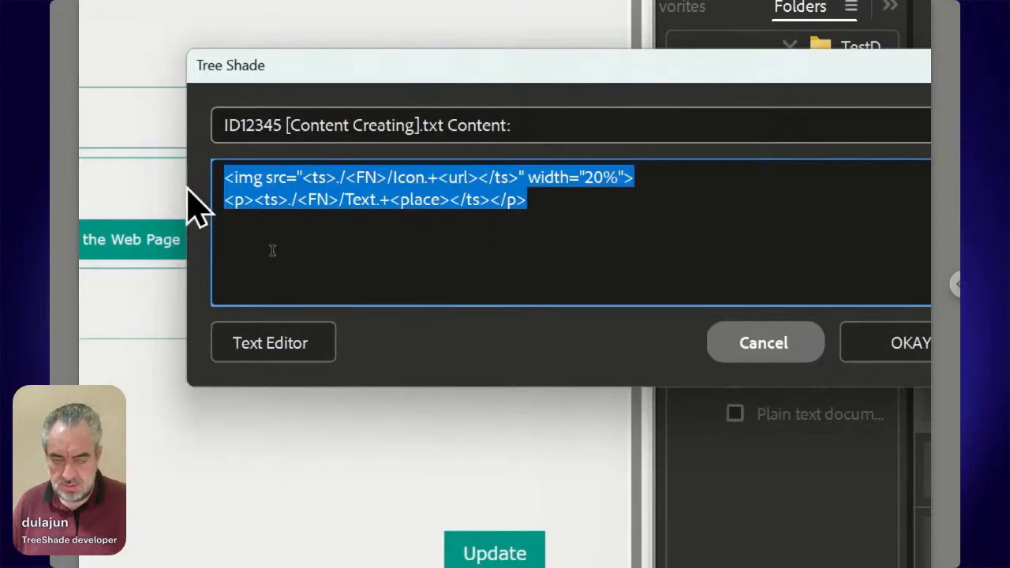
{"action": "key", "text": "BackSpace"}
{"action": "type", "text": "</div>"}
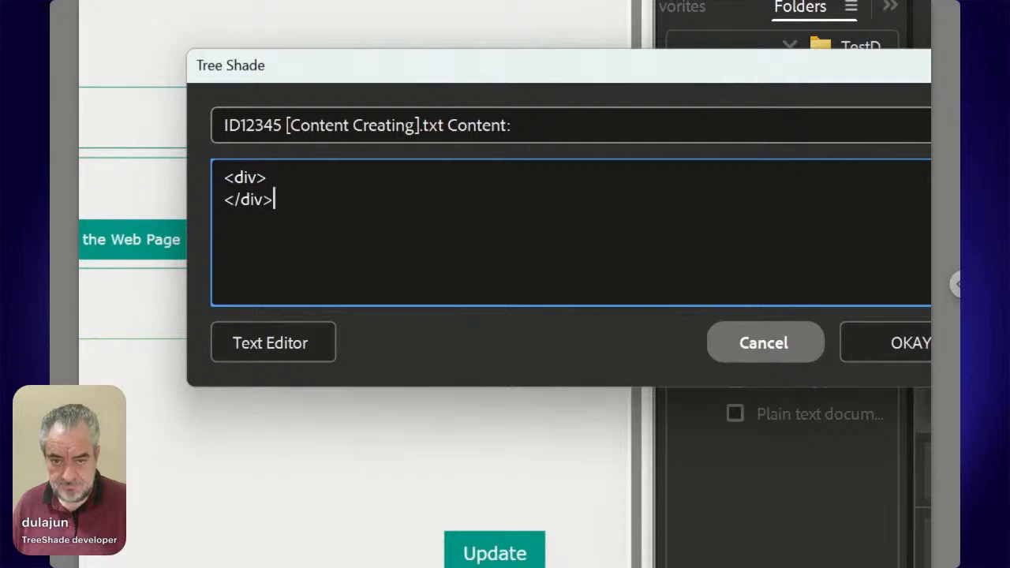
{"action": "key", "text": "Return"}
{"action": "key", "text": "ctrl+v"}
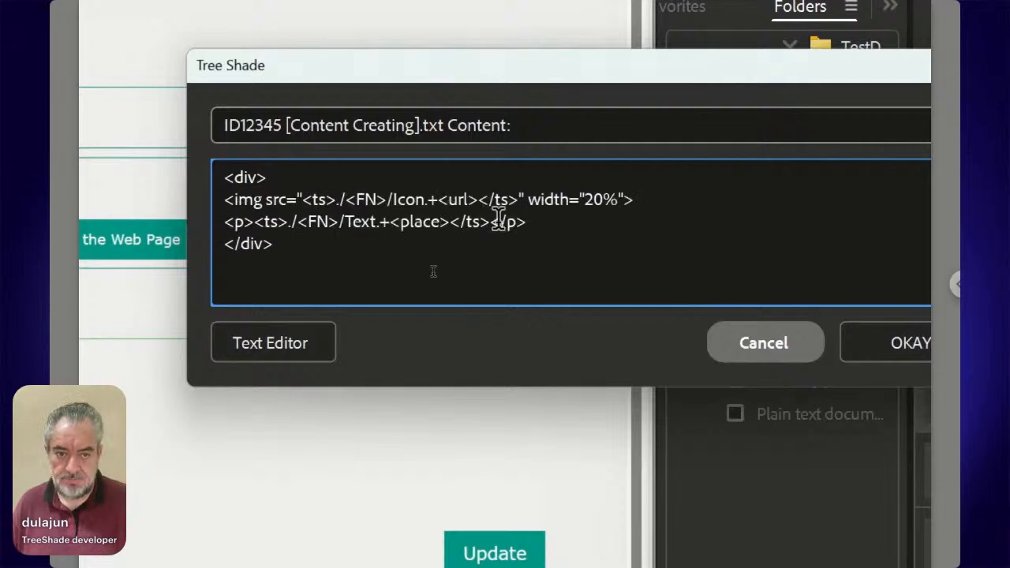
Indent the image and paragraph lines inside the div and save the content of ID12345 [Content Creating].txt.
{"action": "left_click", "coordinate": [226, 200]}
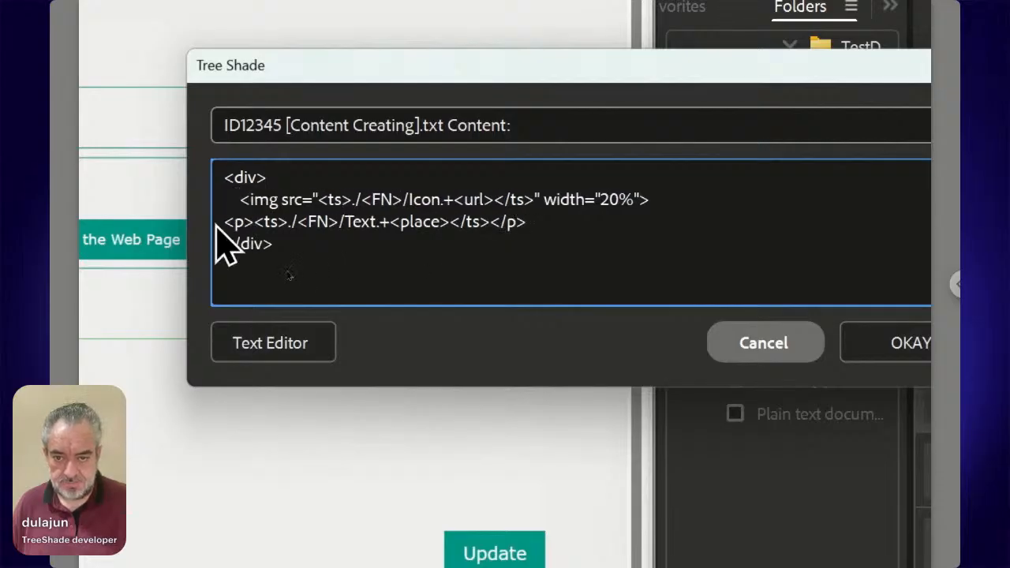
{"action": "left_click", "coordinate": [224, 222]}
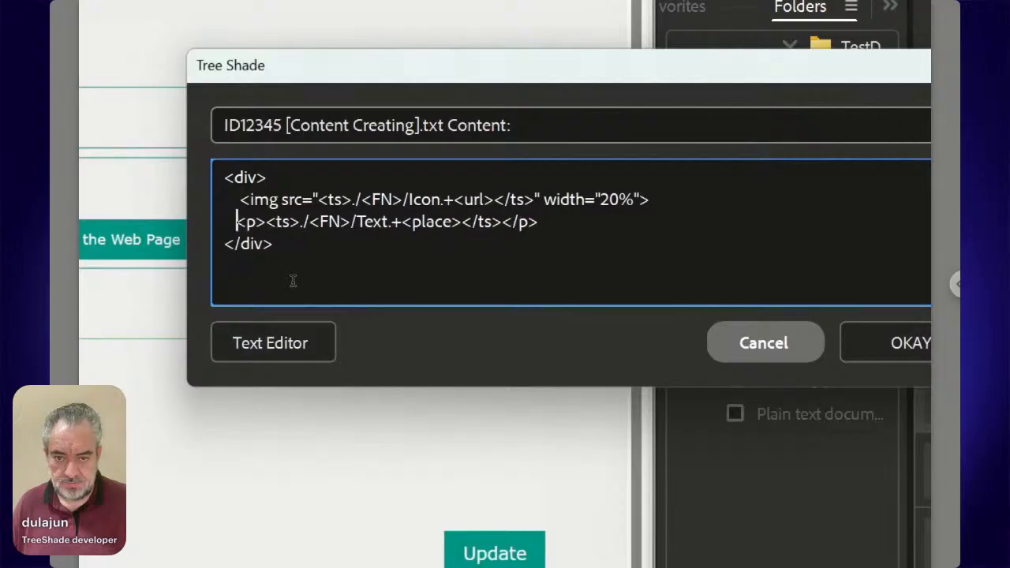
{"action": "left_click", "coordinate": [826, 336]}
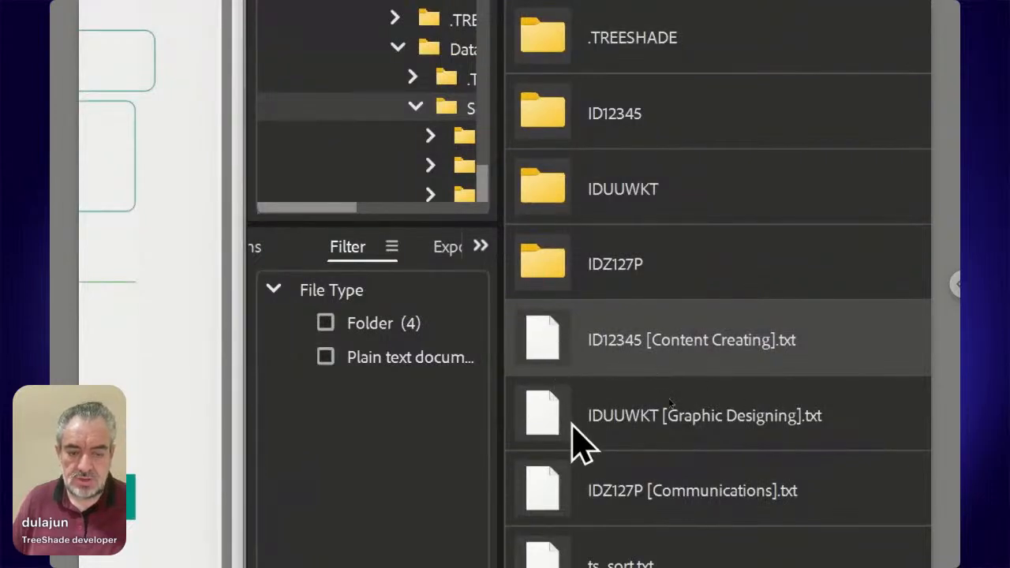
Propagate ID12345 [Content Creating].txt to its siblings, copying to the Graphic Designing and Communications files and skipping ts_sort.txt.
{"action": "right_click", "coordinate": [550, 339]}
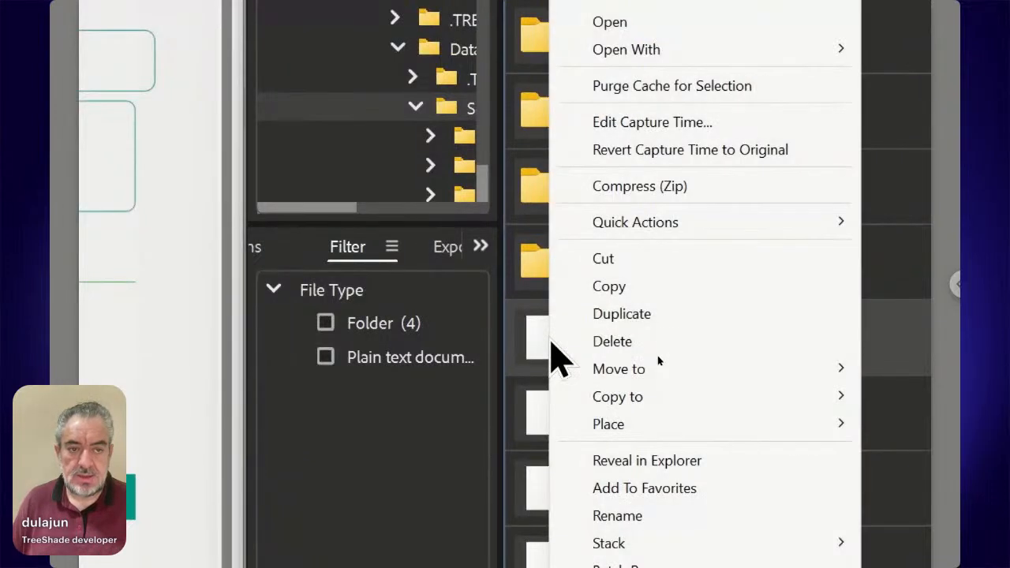
{"action": "mouse_move", "coordinate": [724, 73]}
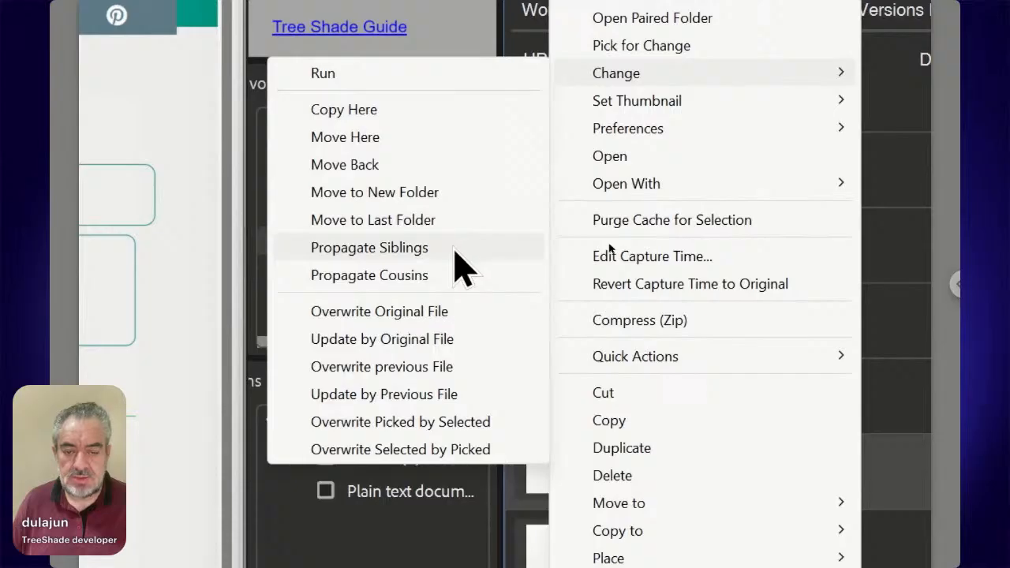
{"action": "left_click", "coordinate": [455, 249]}
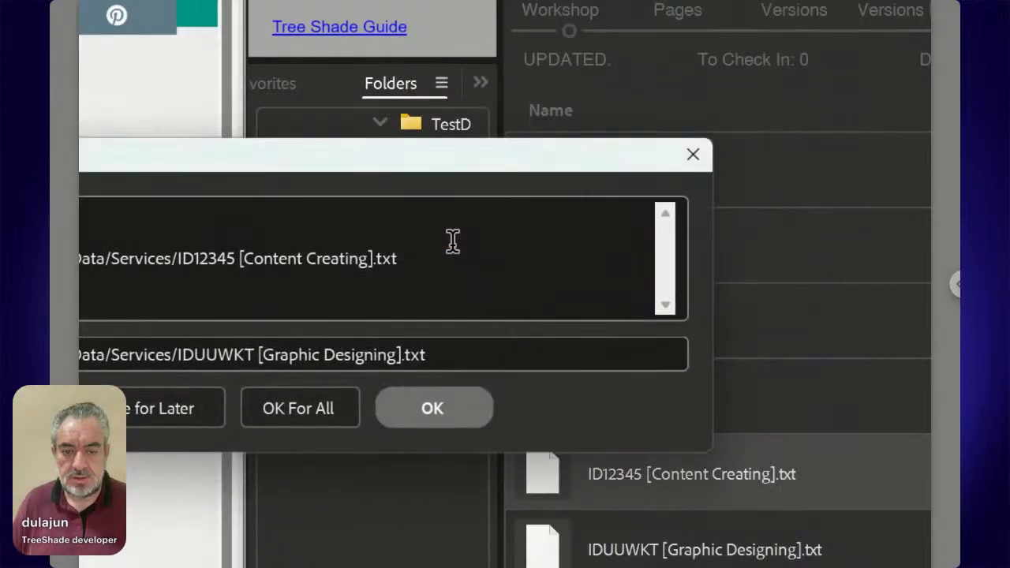
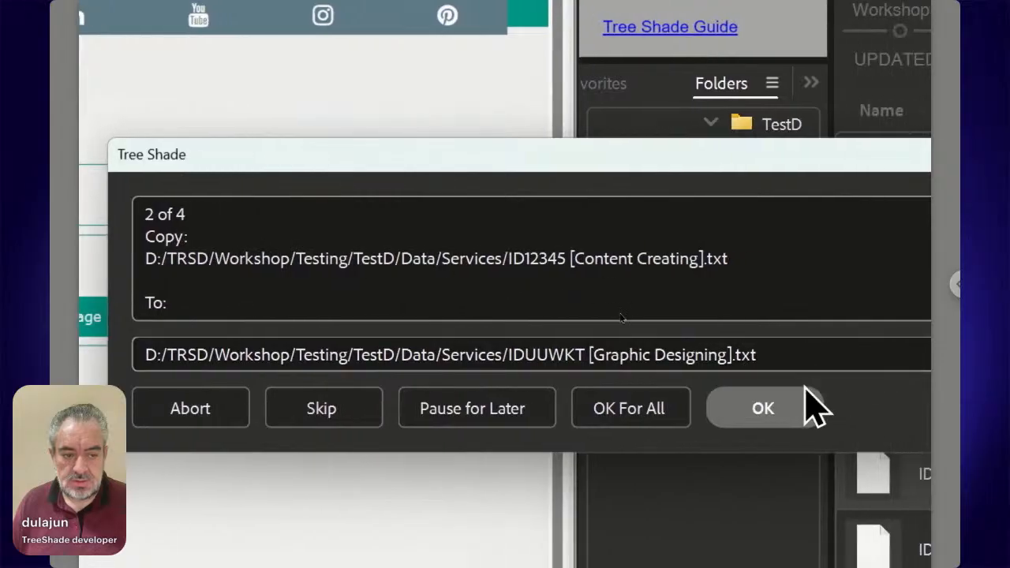
{"action": "left_click", "coordinate": [794, 408]}
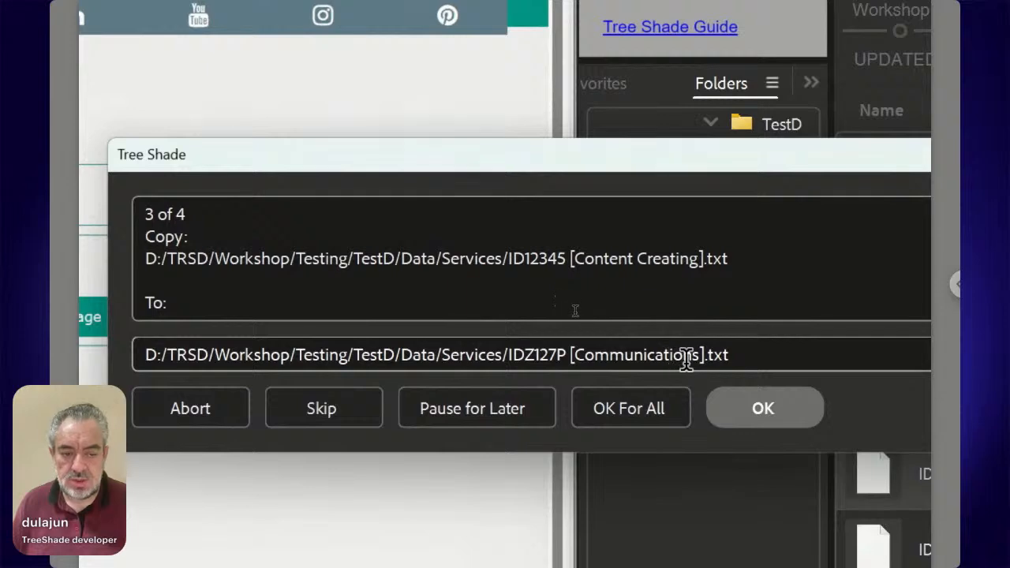
{"action": "left_click", "coordinate": [760, 409]}
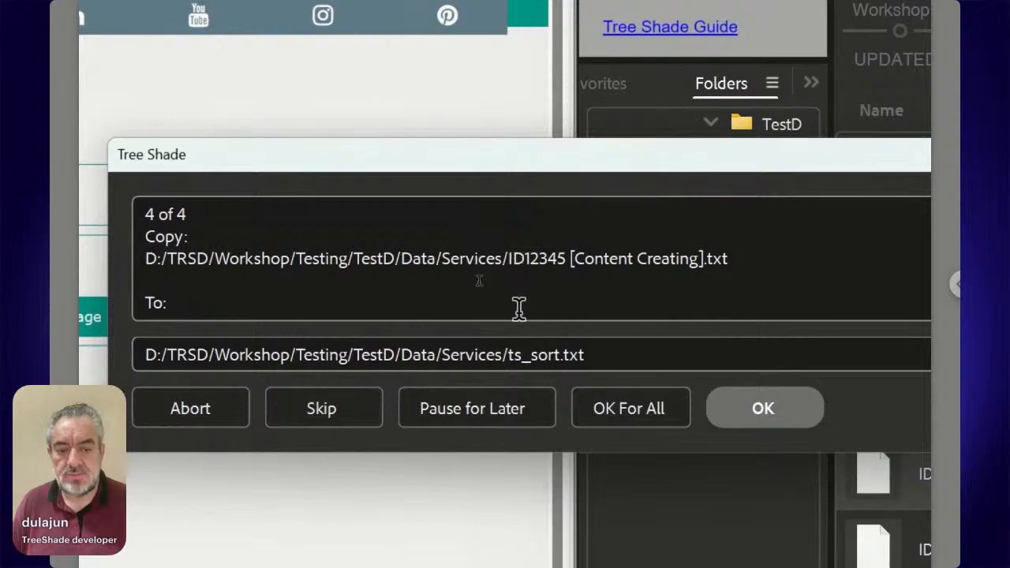
{"action": "left_click", "coordinate": [368, 410]}
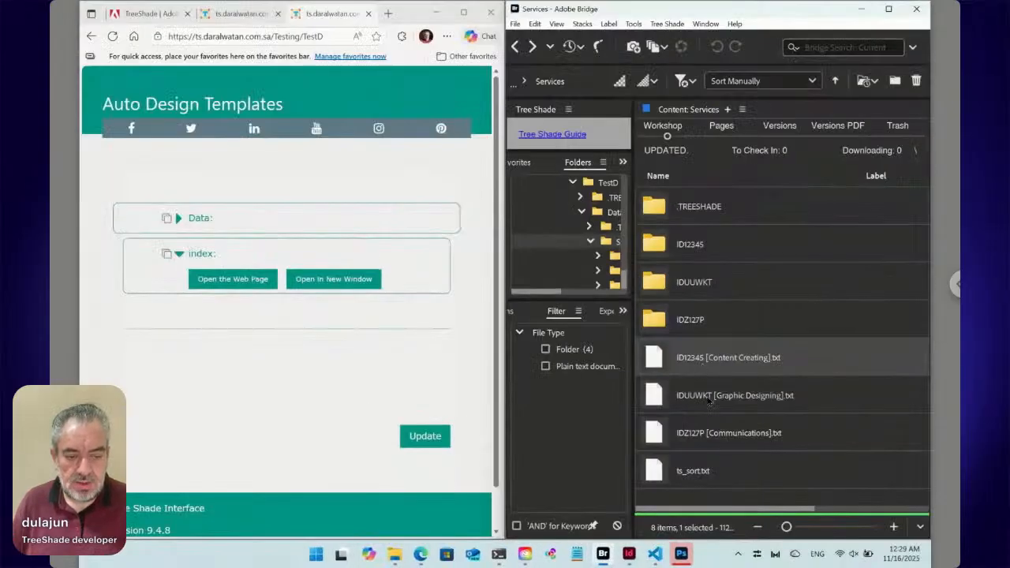
Check the contents of the Graphic Designing and Communications text files without opening their paired folders or changing anything.
{"action": "double_click", "coordinate": [709, 399]}
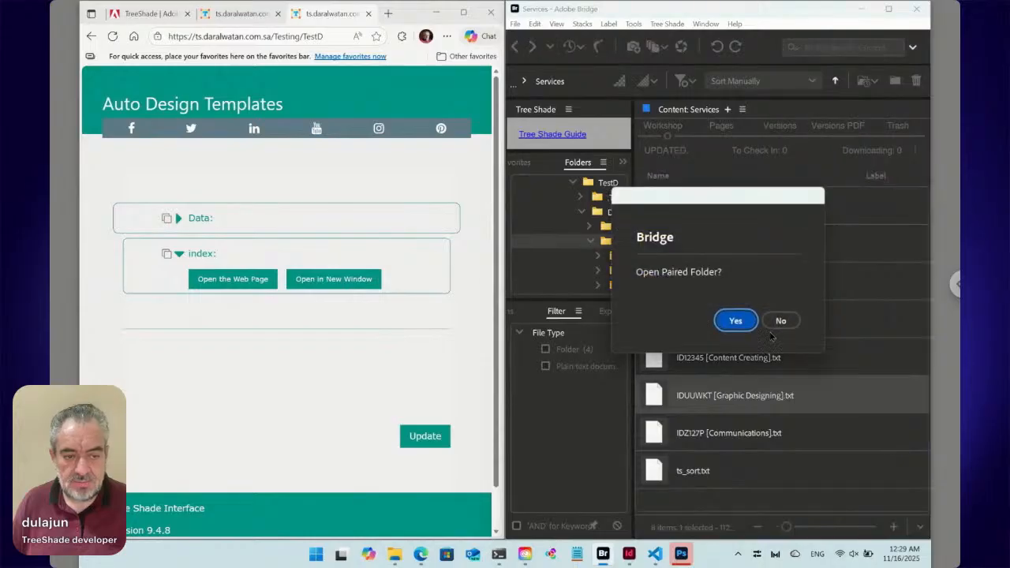
{"action": "left_click", "coordinate": [778, 323]}
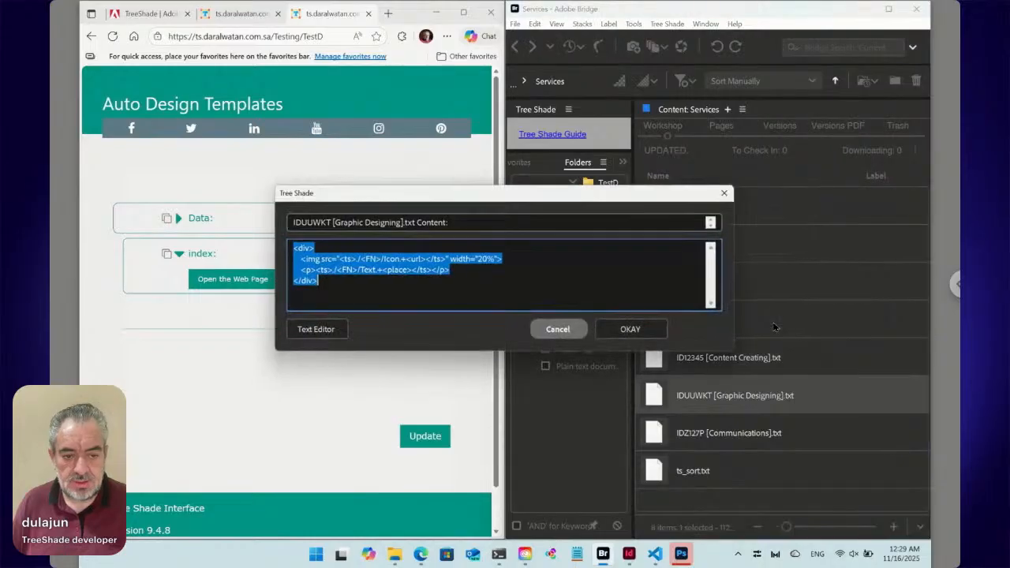
{"action": "left_click", "coordinate": [560, 333]}
{"action": "double_click", "coordinate": [683, 436]}
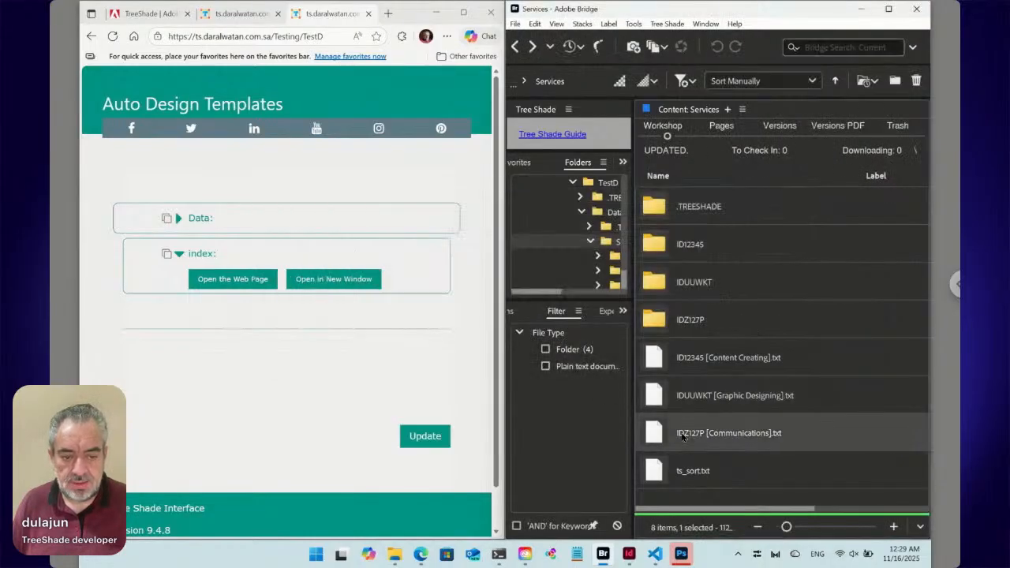
{"action": "left_click", "coordinate": [780, 320]}
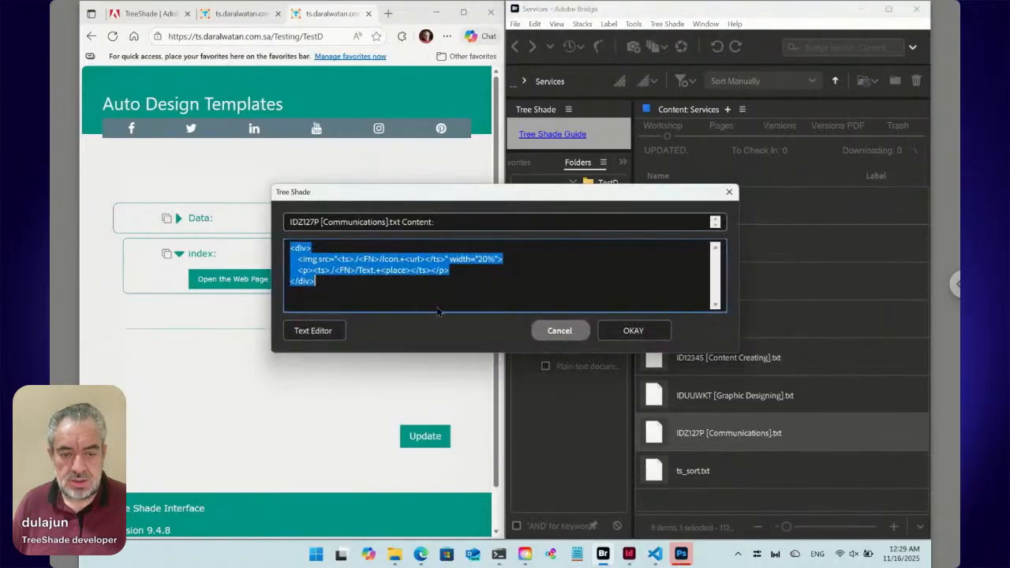
{"action": "left_click", "coordinate": [550, 333]}
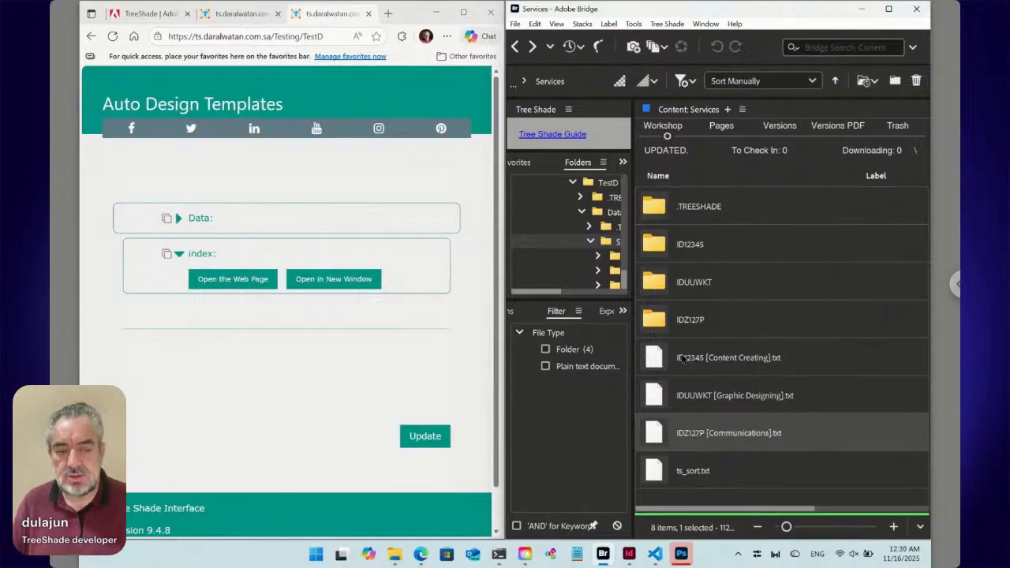
Run the Change command on ID12345 [Content Creating].txt and copy the whole ps Propagate Siblings shortcut definition into the command entry.
{"action": "right_click", "coordinate": [663, 361]}
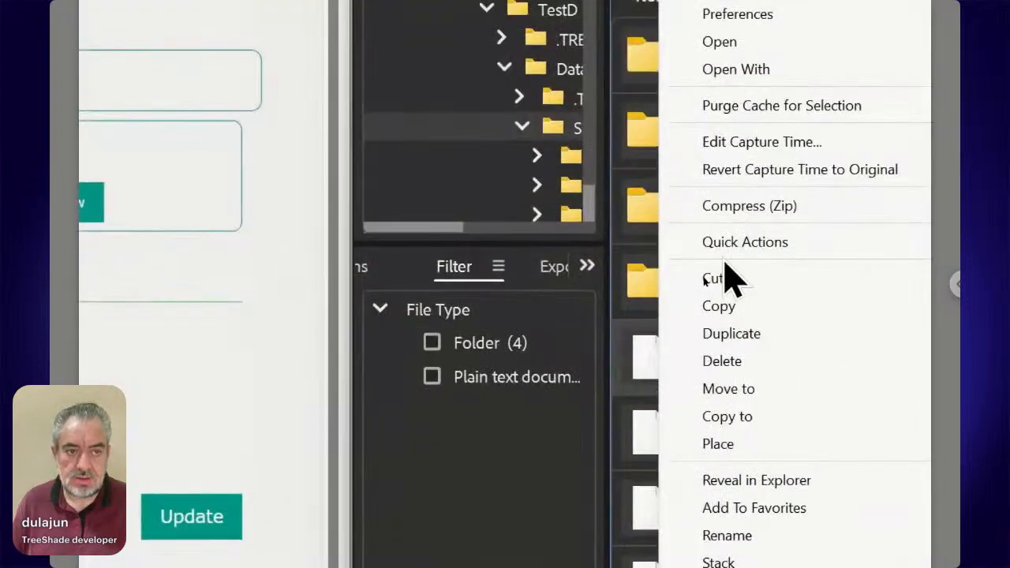
{"action": "mouse_move", "coordinate": [791, 86]}
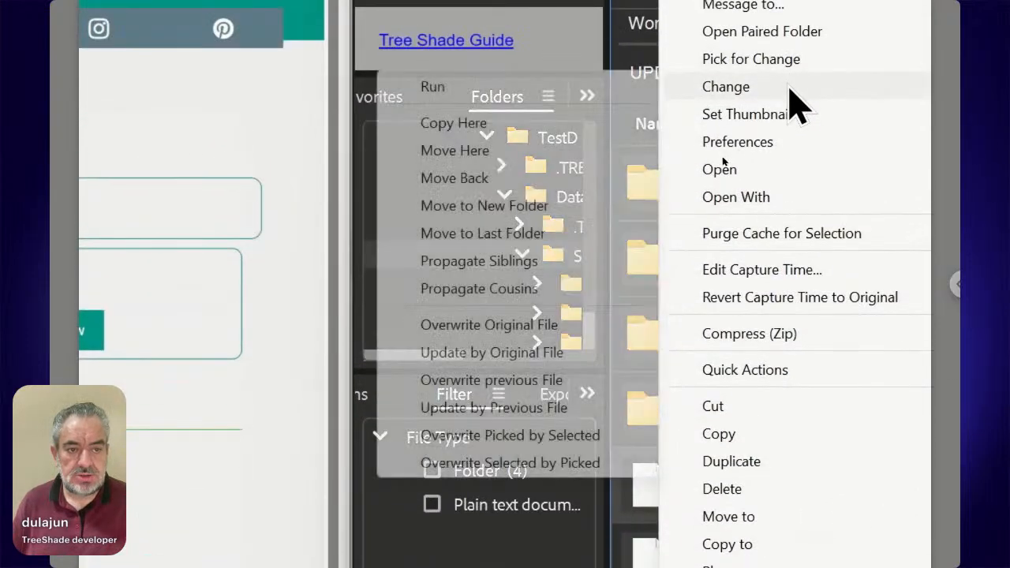
{"action": "left_click", "coordinate": [594, 88]}
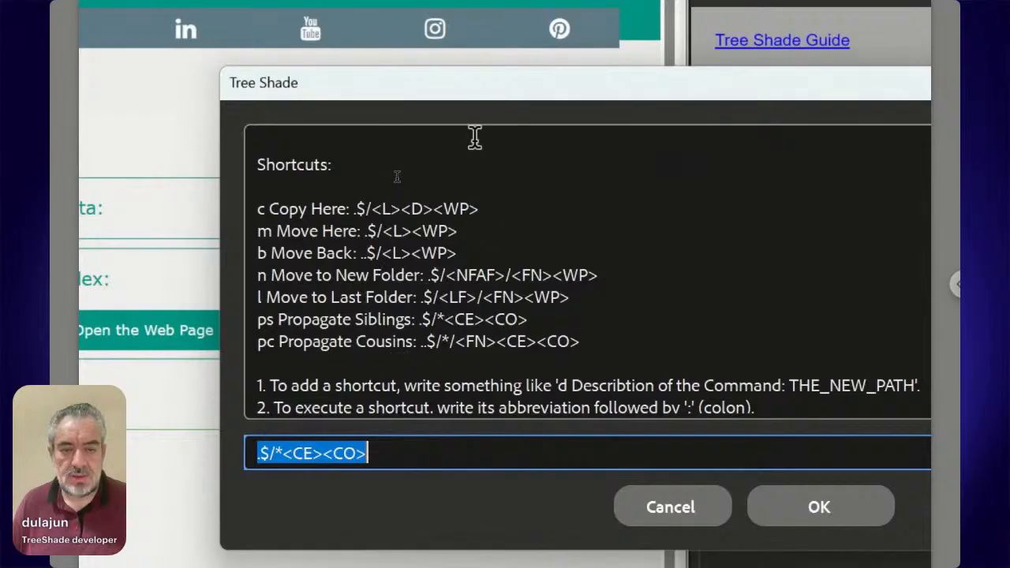
{"action": "left_click_drag", "start_coordinate": [455, 88], "coordinate": [385, 78]}
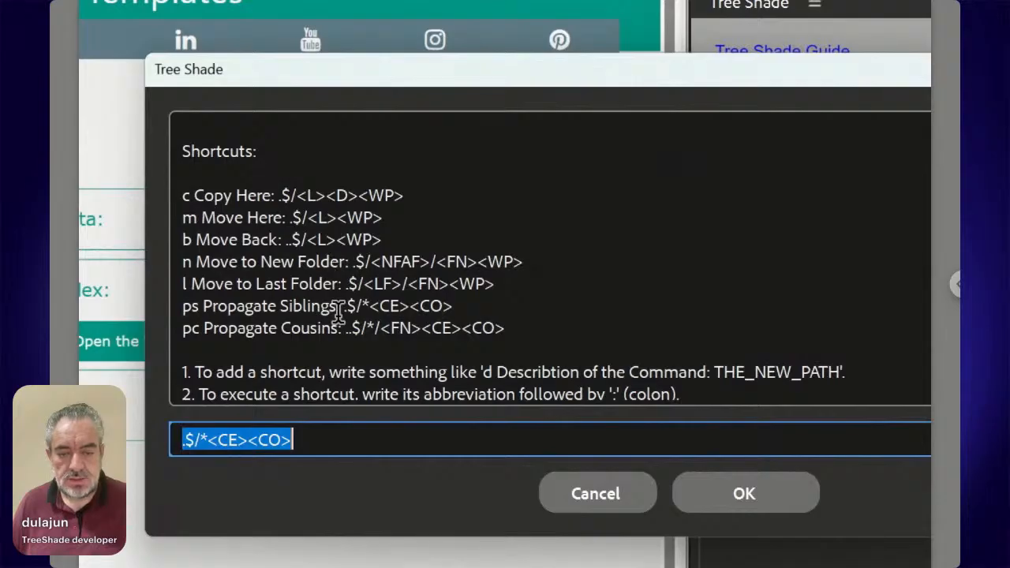
{"action": "scroll", "coordinate": [344, 334], "scroll_direction": "down", "scroll_amount": 1}
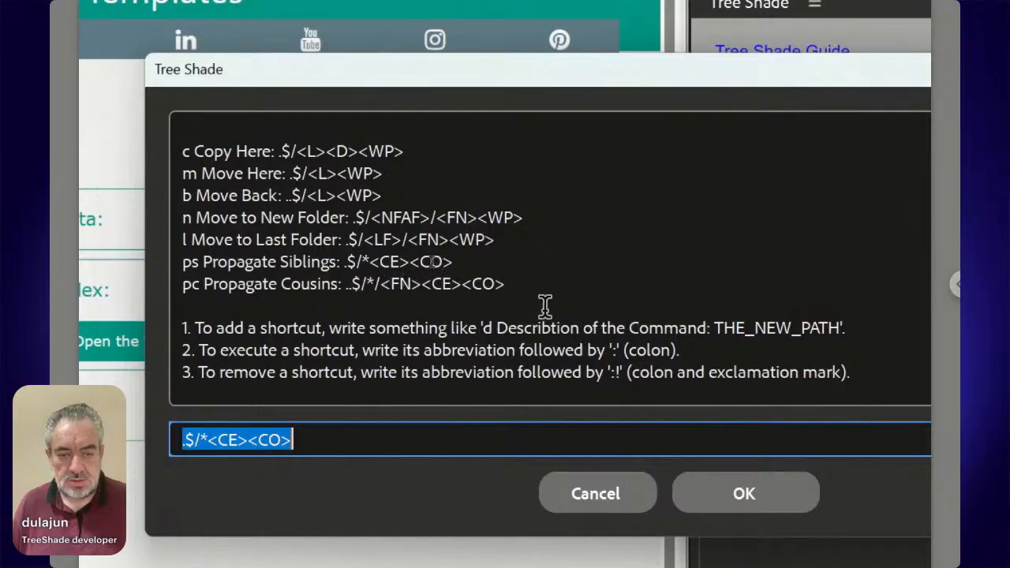
{"action": "left_click_drag", "start_coordinate": [466, 262], "coordinate": [185, 255]}
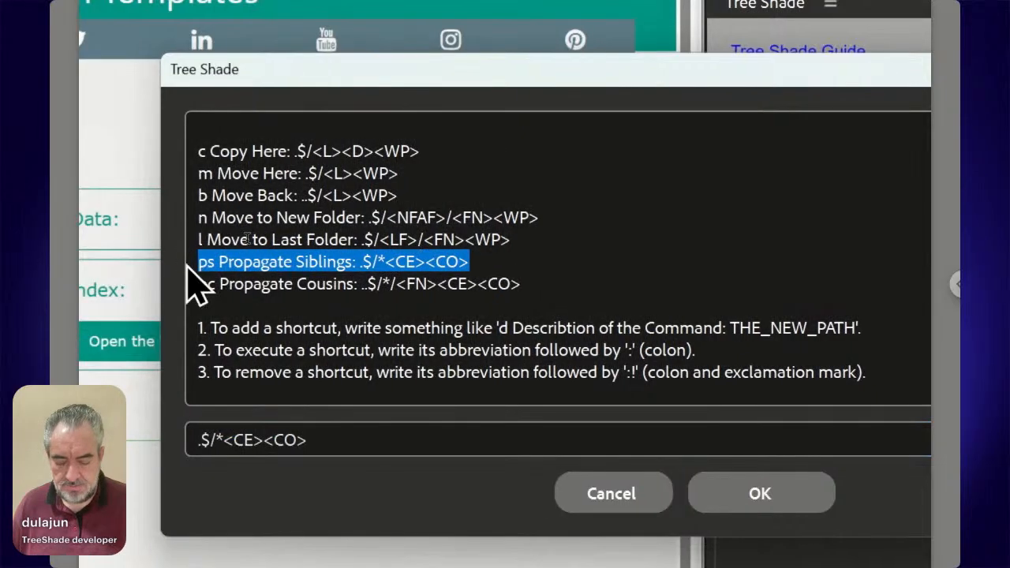
{"action": "left_click", "coordinate": [315, 437]}
{"action": "left_click_drag", "start_coordinate": [314, 438], "coordinate": [195, 436]}
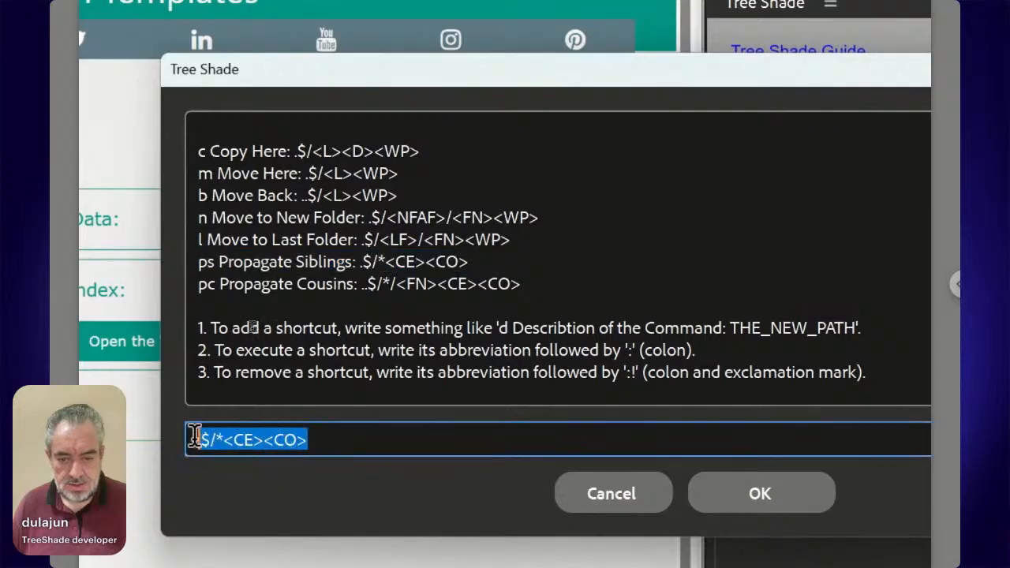
{"action": "key", "text": "ctrl+v"}
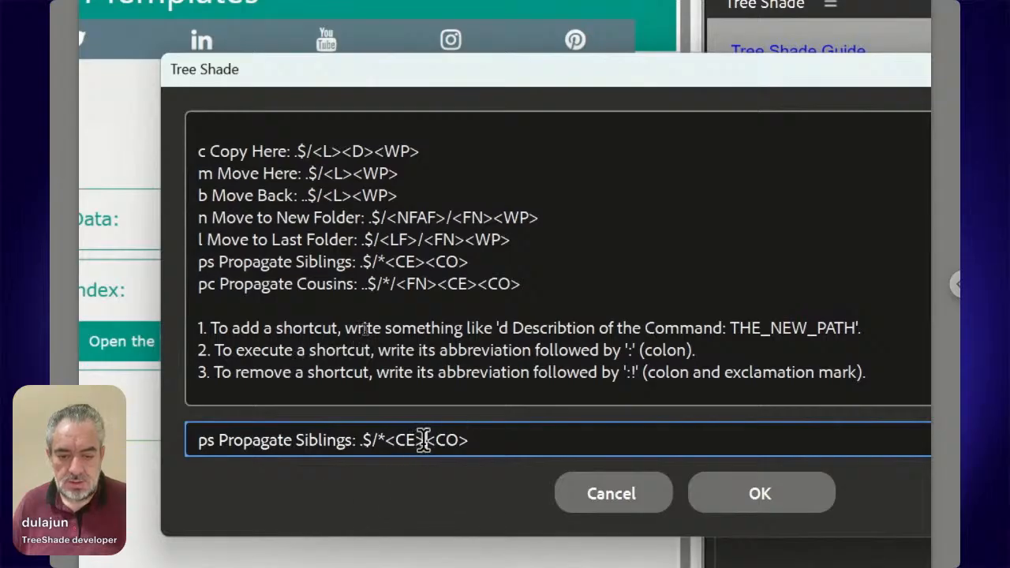
Change the ps Propagate Siblings definition to .$/ID*<CO> by removing <CE> and adding the ID prefix before the asterisk.
{"action": "key", "text": "shift+Left"}
{"action": "key", "text": "shift+Left"}
{"action": "key", "text": "shift+Left"}
{"action": "key", "text": "shift+Left"}
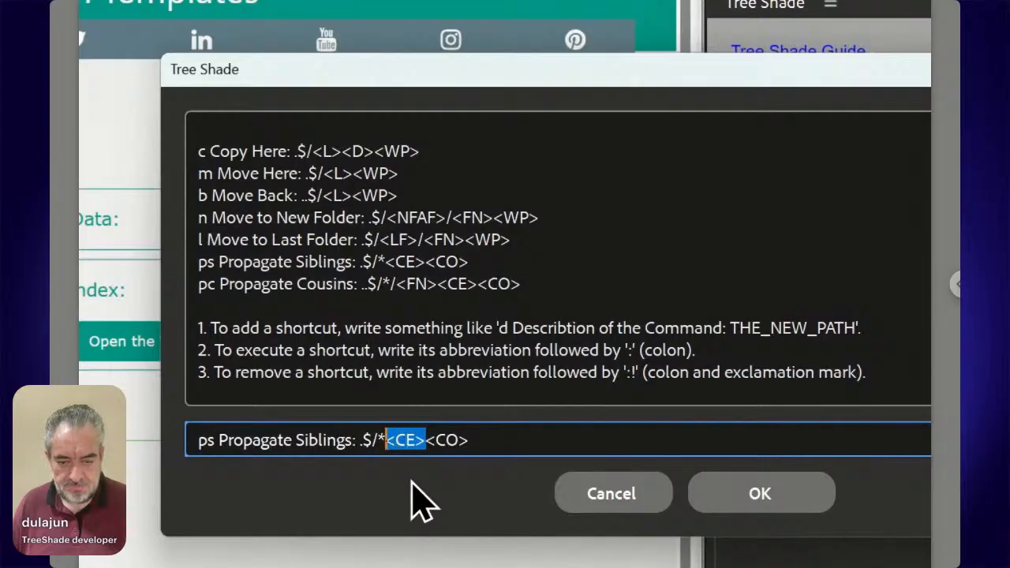
{"action": "key", "text": "BackSpace"}
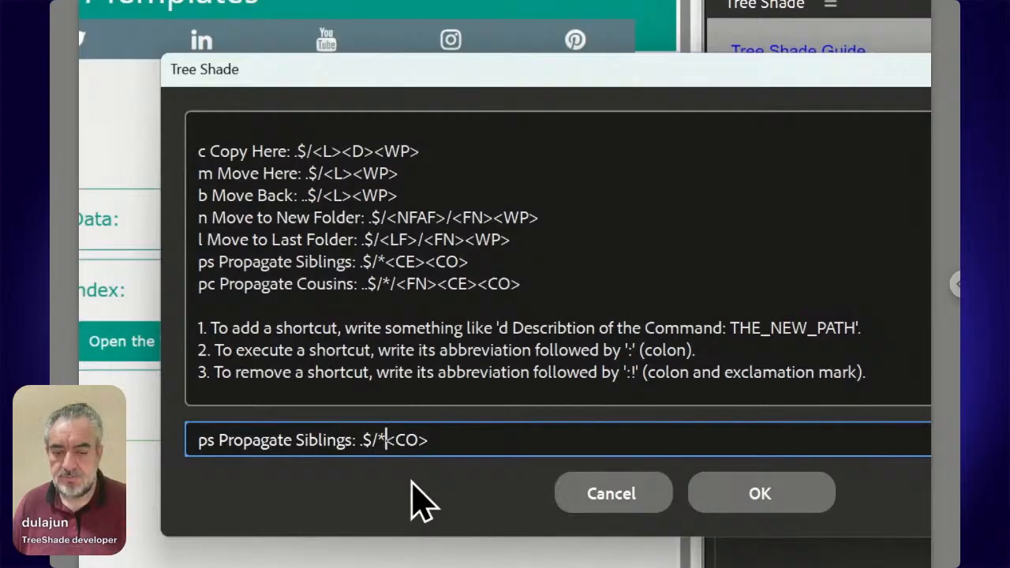
{"action": "key", "text": "Left"}
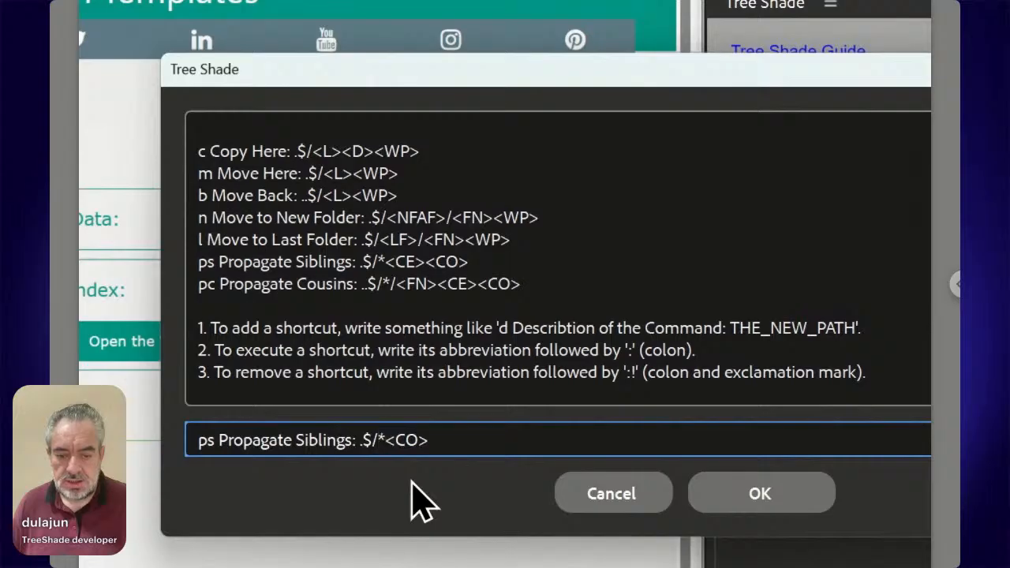
{"action": "type", "text": "ID"}
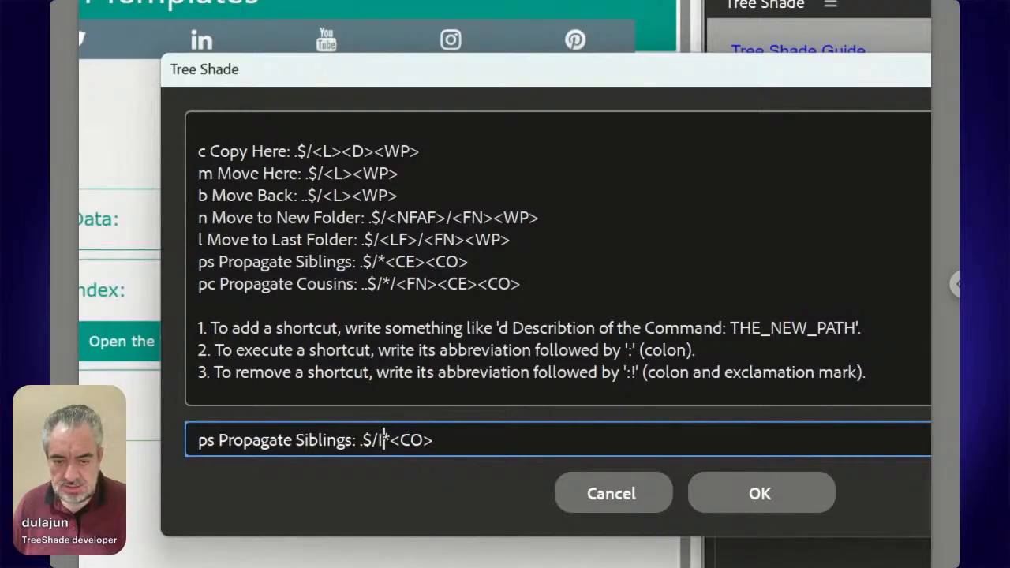
{"action": "key", "text": "Right"}
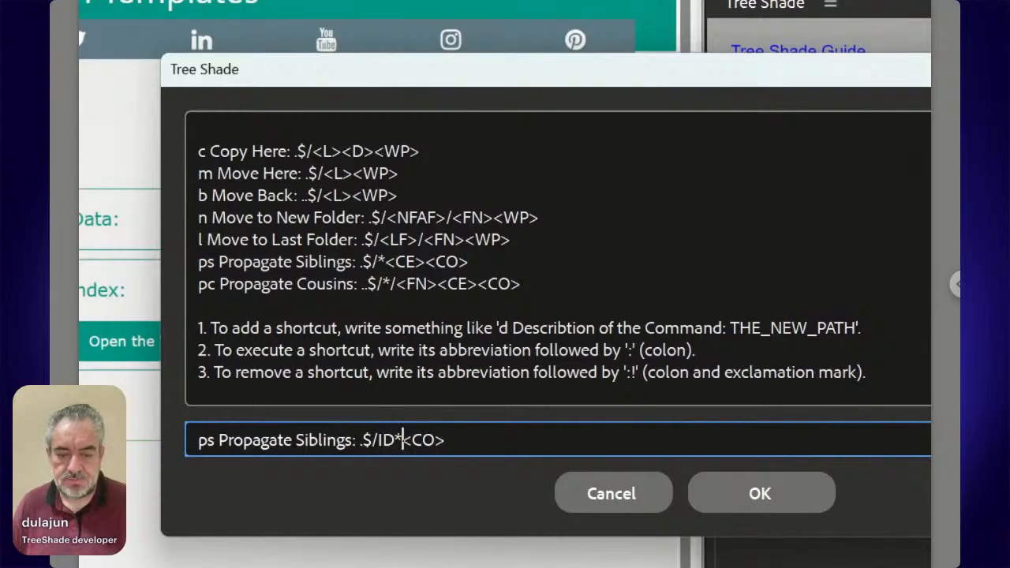
Review the .$/ID* path in the command entry and save the edited ps Propagate Siblings shortcut.
{"action": "key", "text": "shift+Left"}
{"action": "key", "text": "shift+Left"}
{"action": "key", "text": "shift+Left"}
{"action": "key", "text": "shift+Left"}
{"action": "key", "text": "shift+Left"}
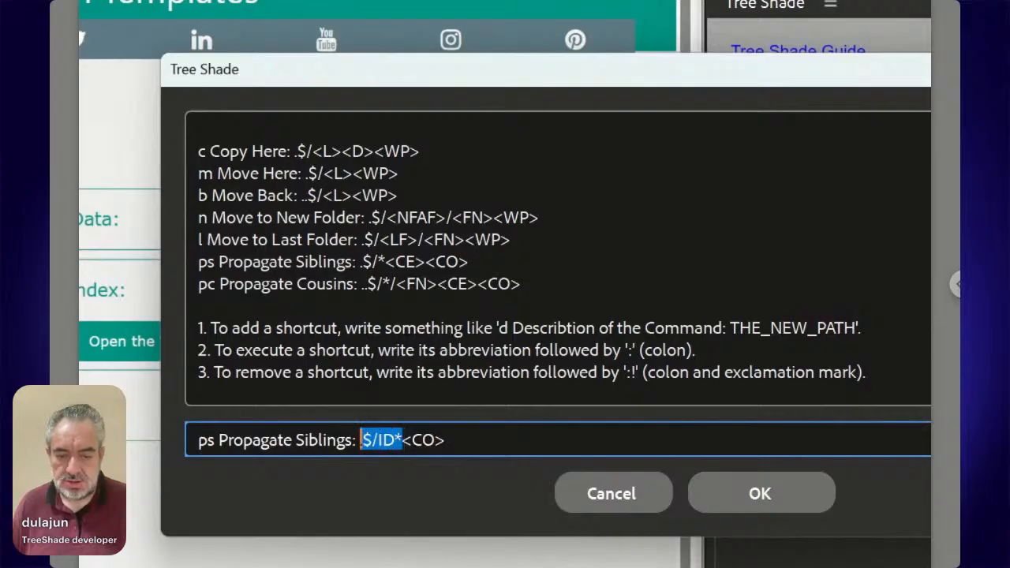
{"action": "key", "text": "Right"}
{"action": "key", "text": "Right"}
{"action": "key", "text": "Left"}
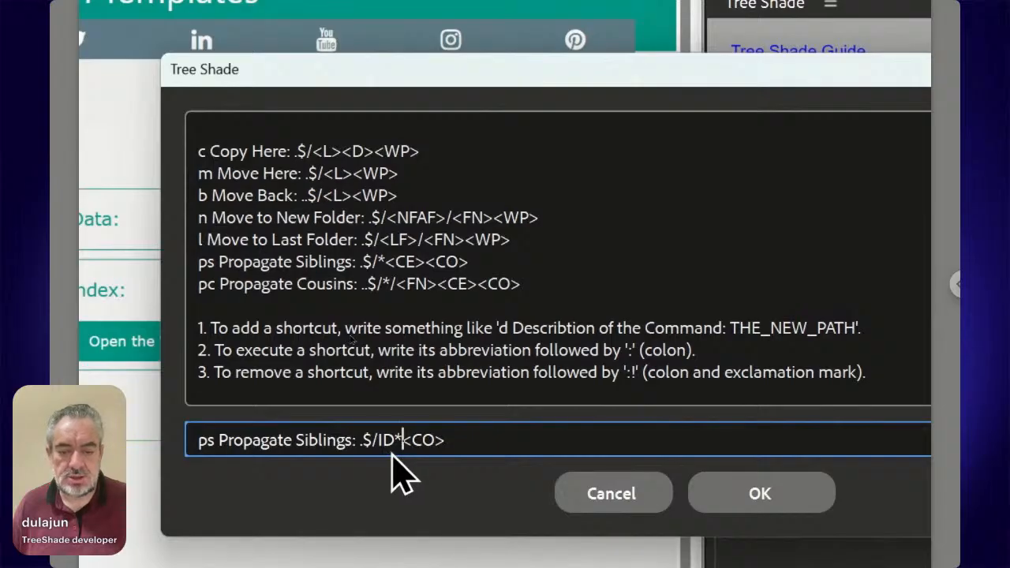
{"action": "left_click", "coordinate": [730, 512]}
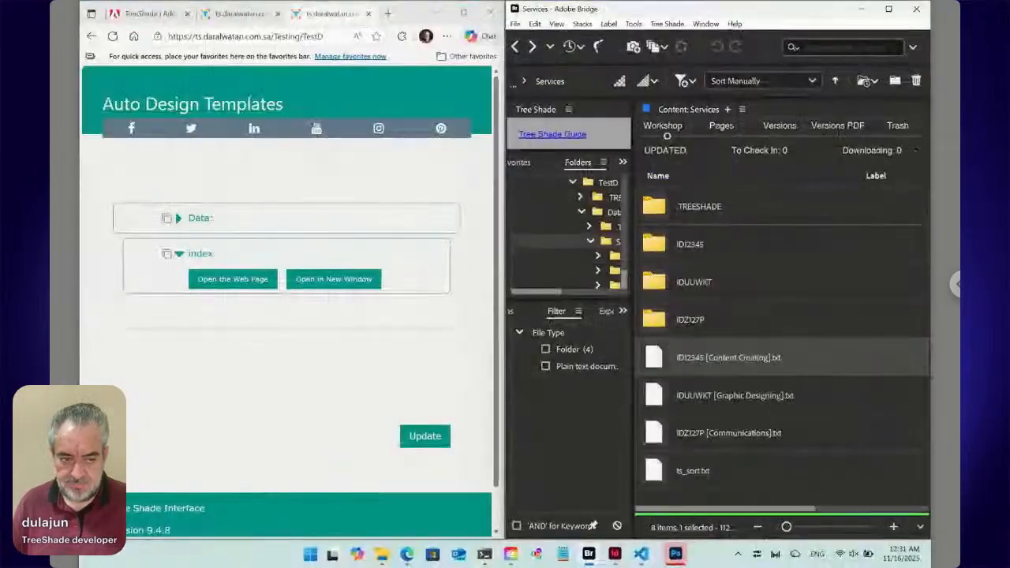
{"action": "left_click", "coordinate": [702, 500]}
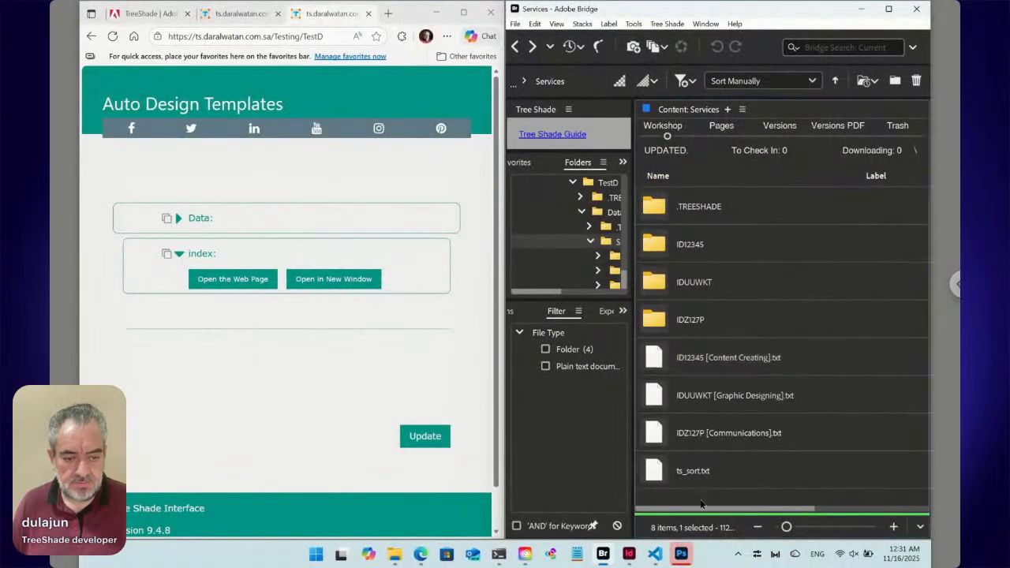
Add class="services" to the opening div of ID12345 [Content Creating].txt without opening its paired folder, and save the content.
{"action": "double_click", "coordinate": [661, 360]}
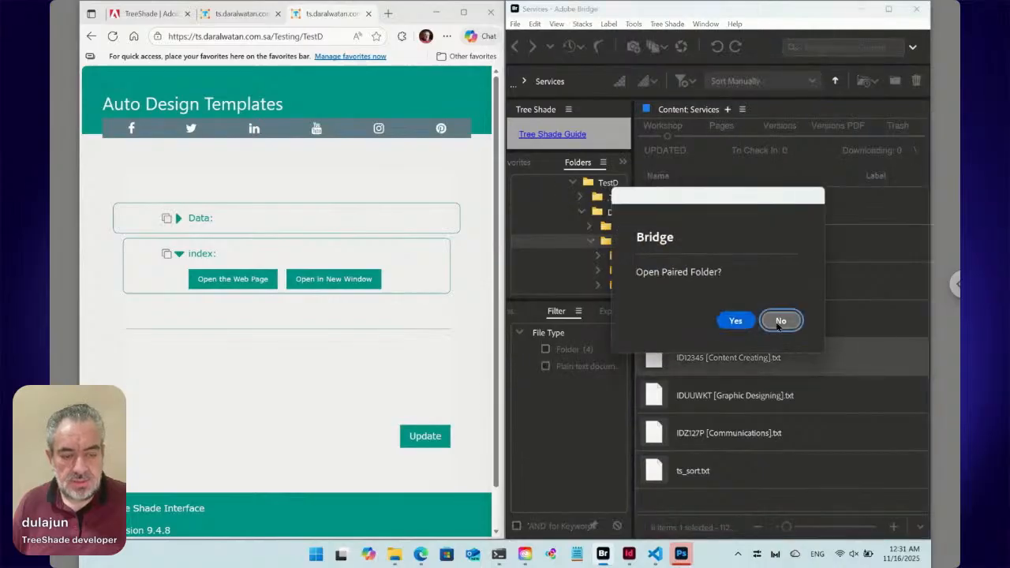
{"action": "left_click", "coordinate": [778, 321]}
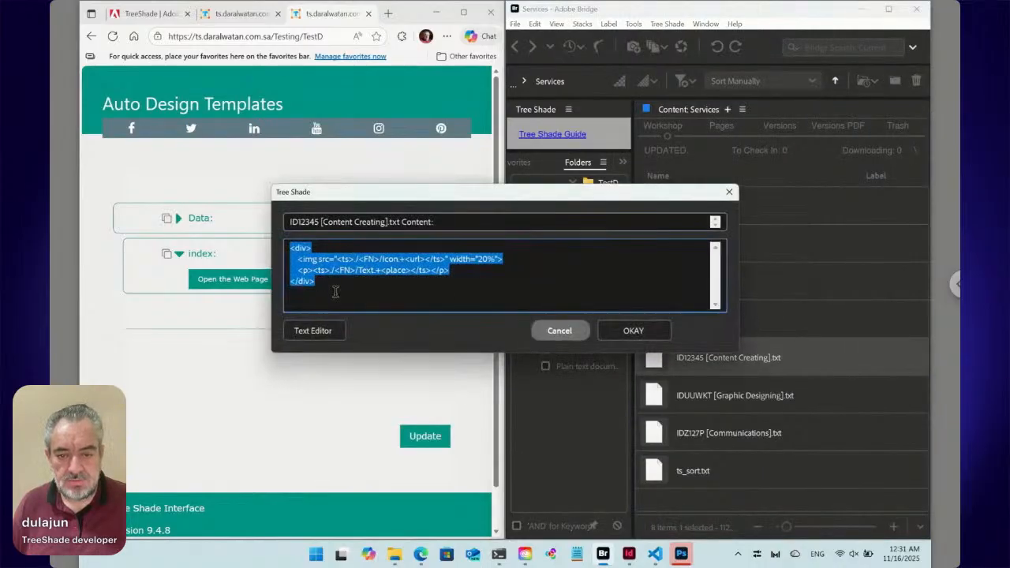
{"action": "left_click", "coordinate": [307, 249]}
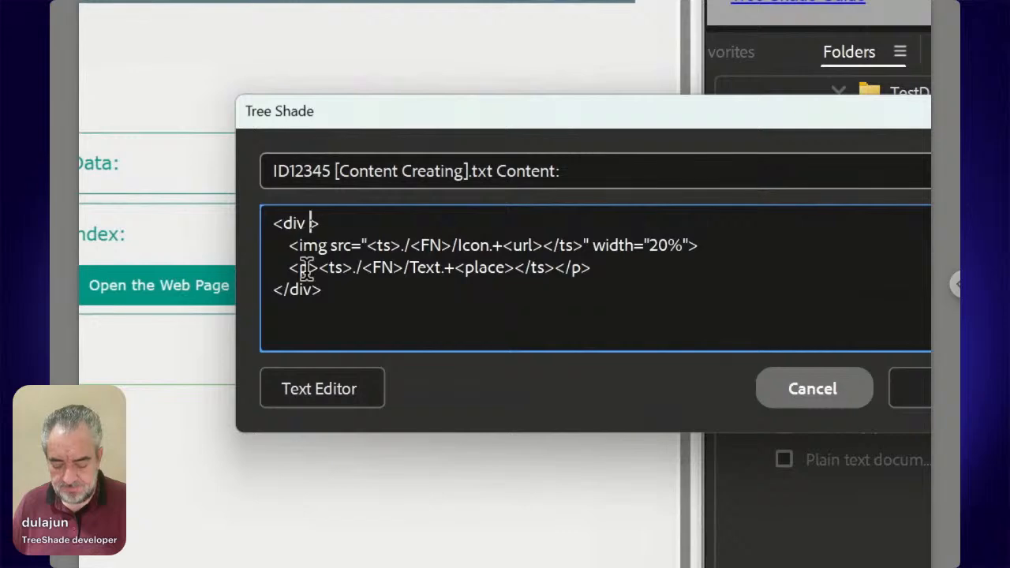
{"action": "type", "text": "class"}
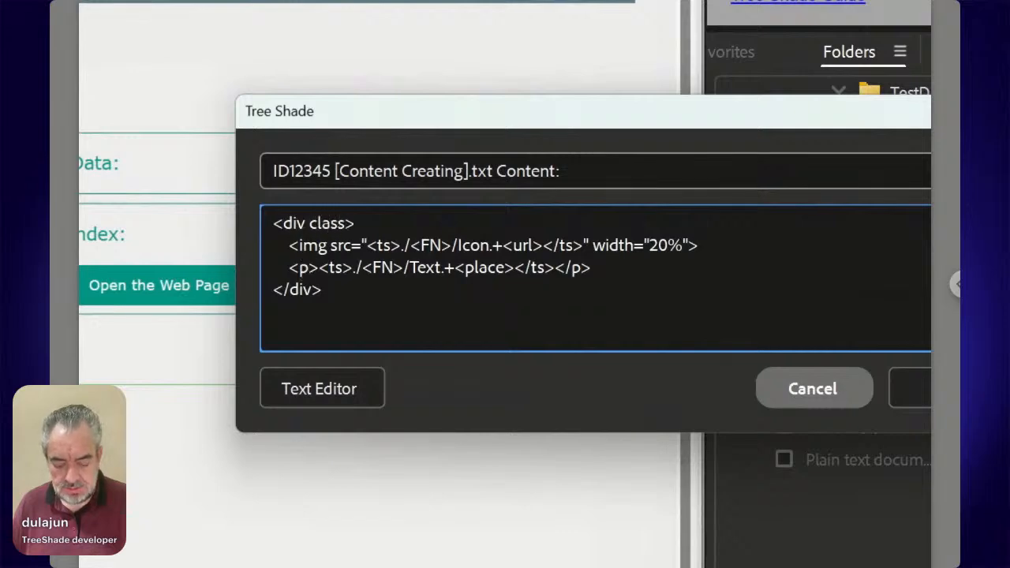
{"action": "type", "text": "=\"\">"}
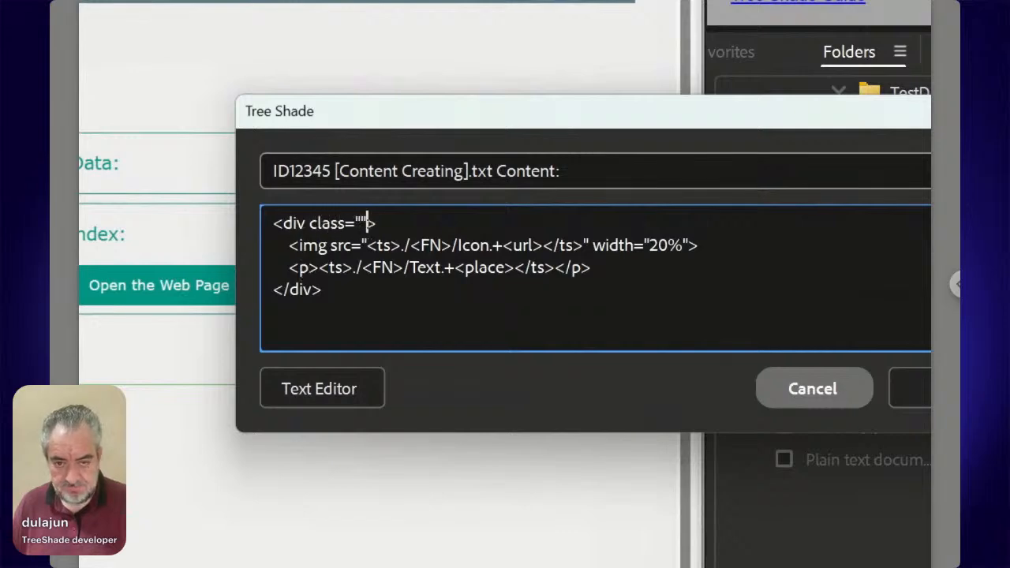
{"action": "key", "text": "Left"}
{"action": "type", "text": "servic"}
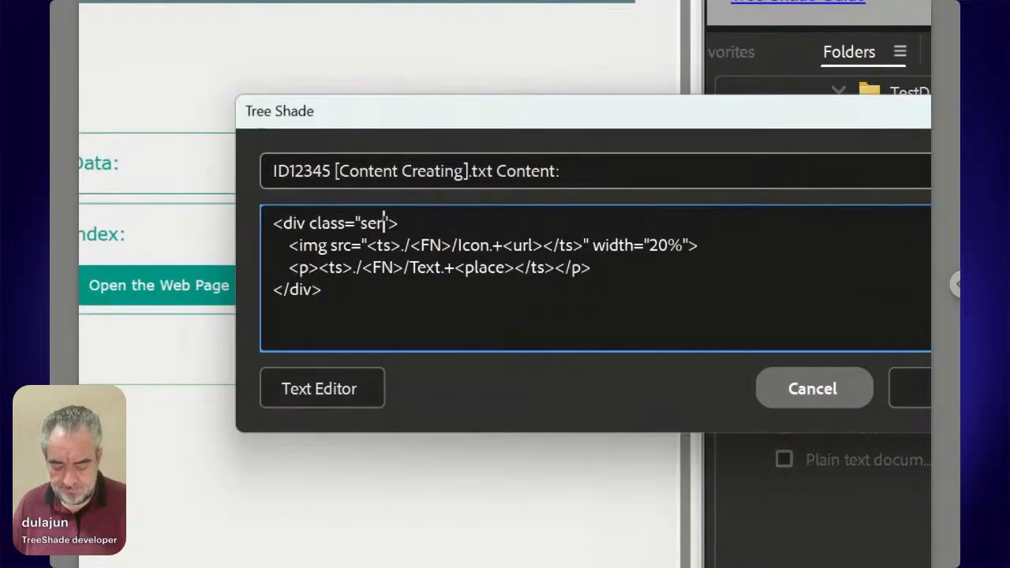
{"action": "type", "text": "es"}
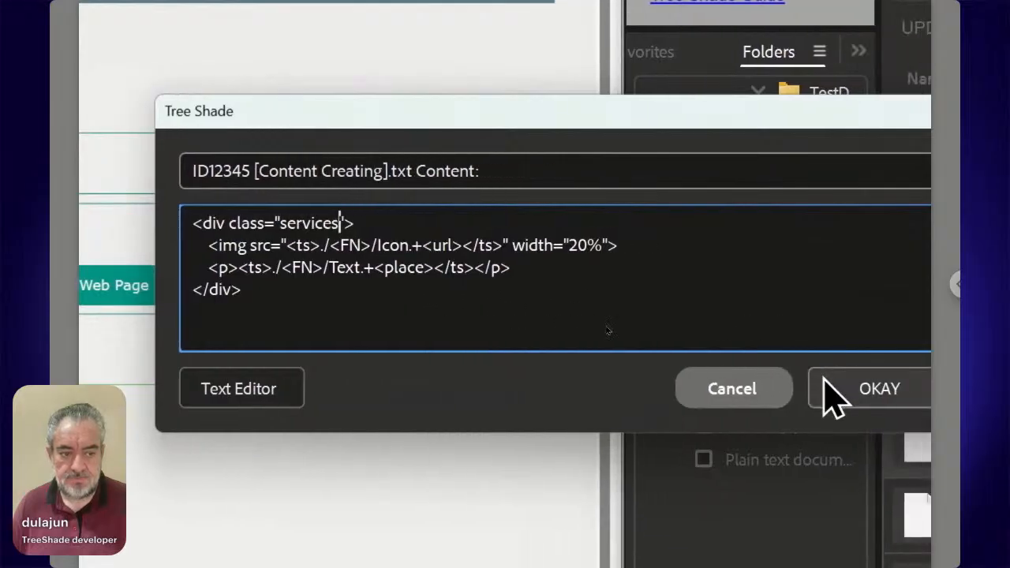
{"action": "left_click", "coordinate": [825, 379]}
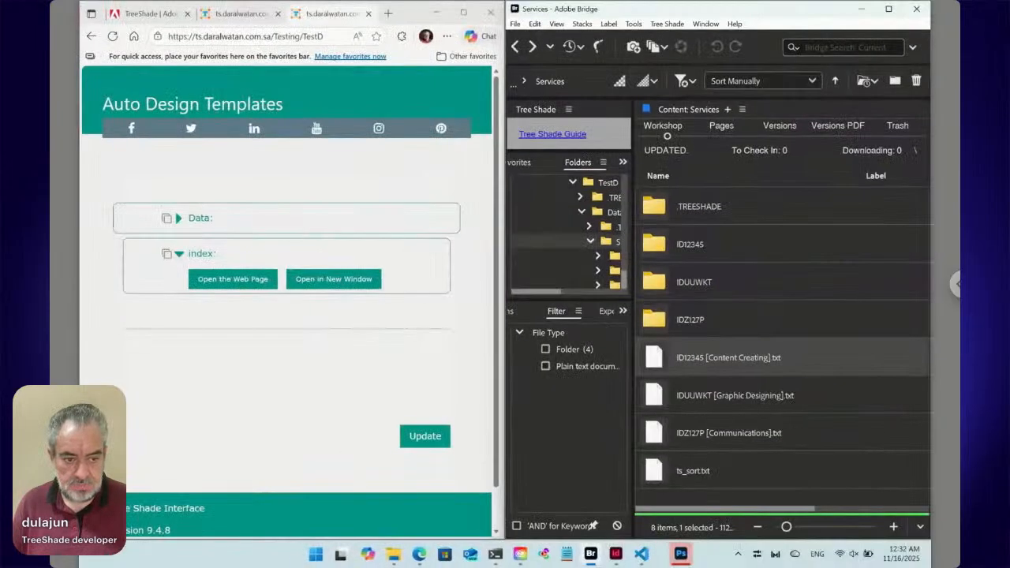
Propagate ID12345 [Content Creating].txt to its siblings, accepting the copies to the Graphic Designing, Communications and ts_sort.txt files.
{"action": "right_click", "coordinate": [933, 450]}
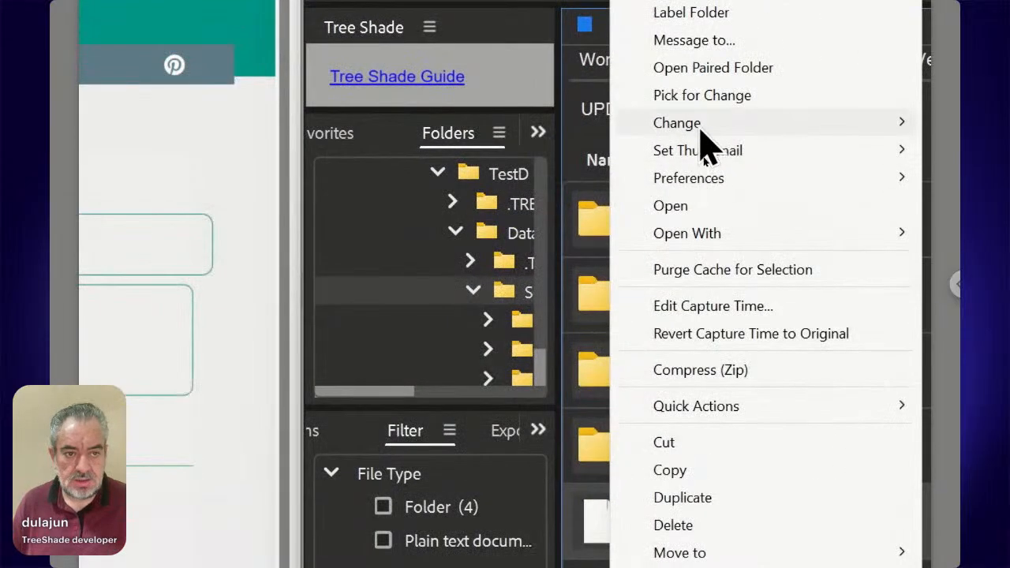
{"action": "mouse_move", "coordinate": [703, 158]}
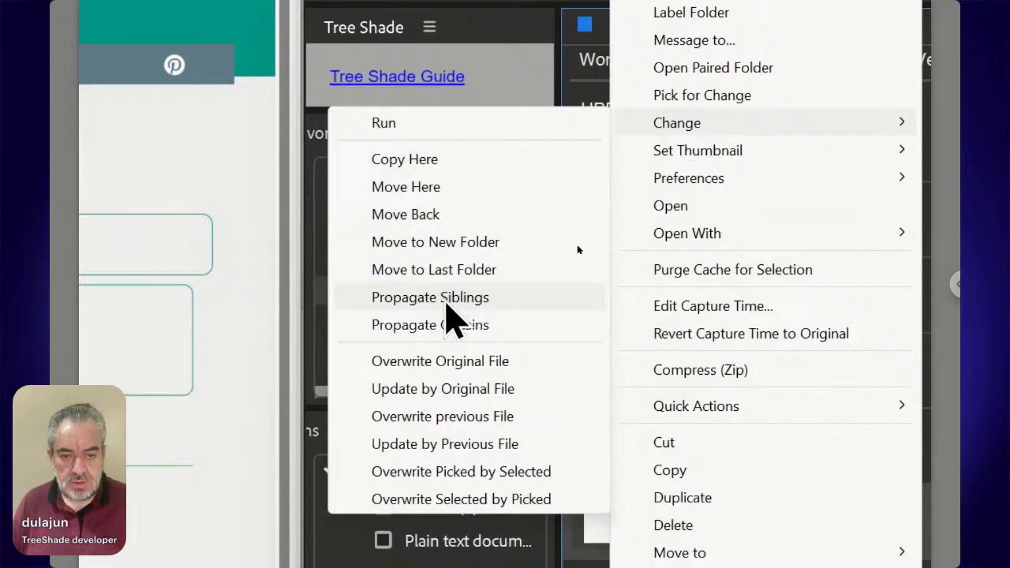
{"action": "left_click", "coordinate": [446, 300]}
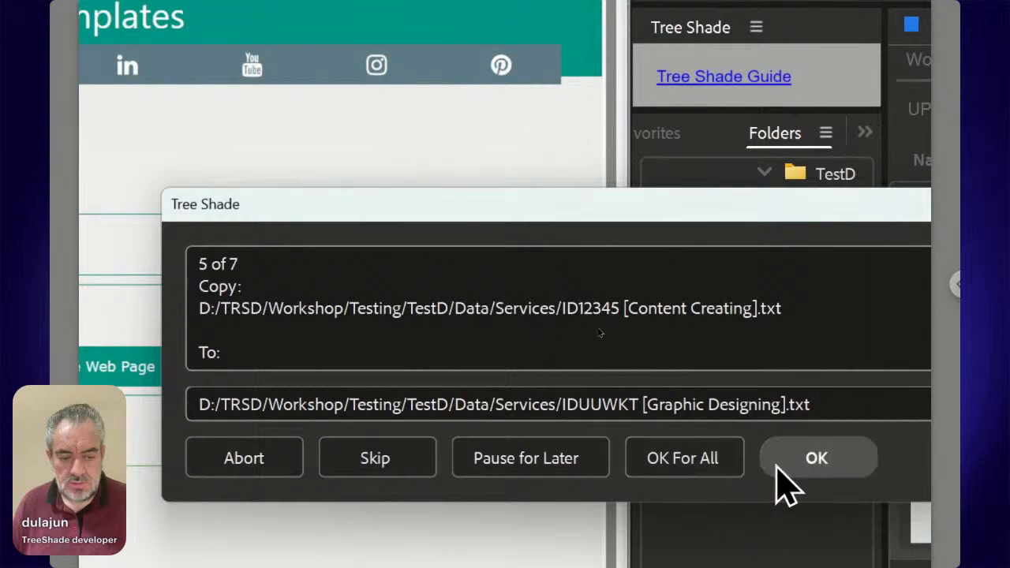
{"action": "left_click", "coordinate": [815, 464]}
{"action": "left_click", "coordinate": [817, 464]}
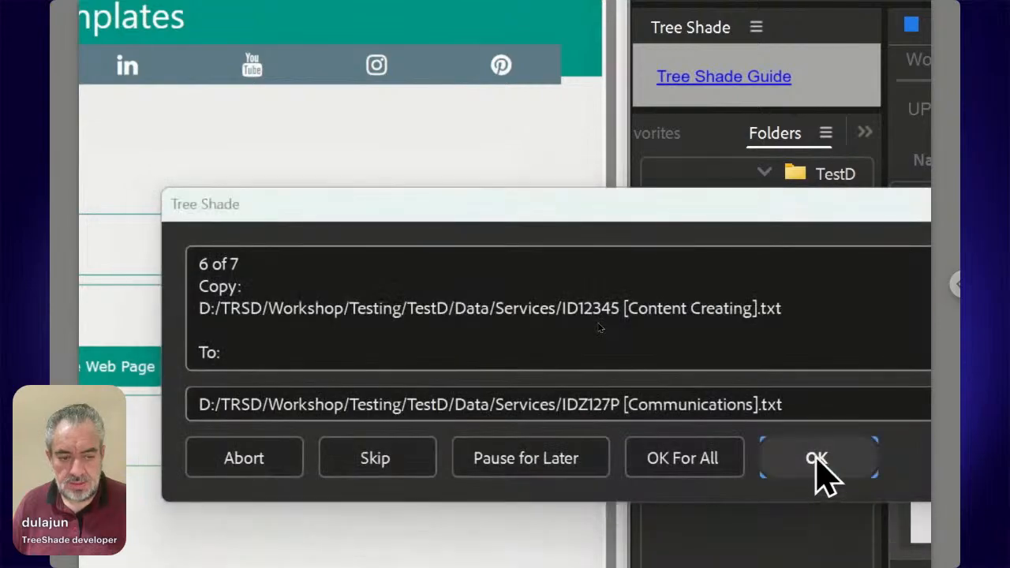
{"action": "left_click", "coordinate": [817, 464]}
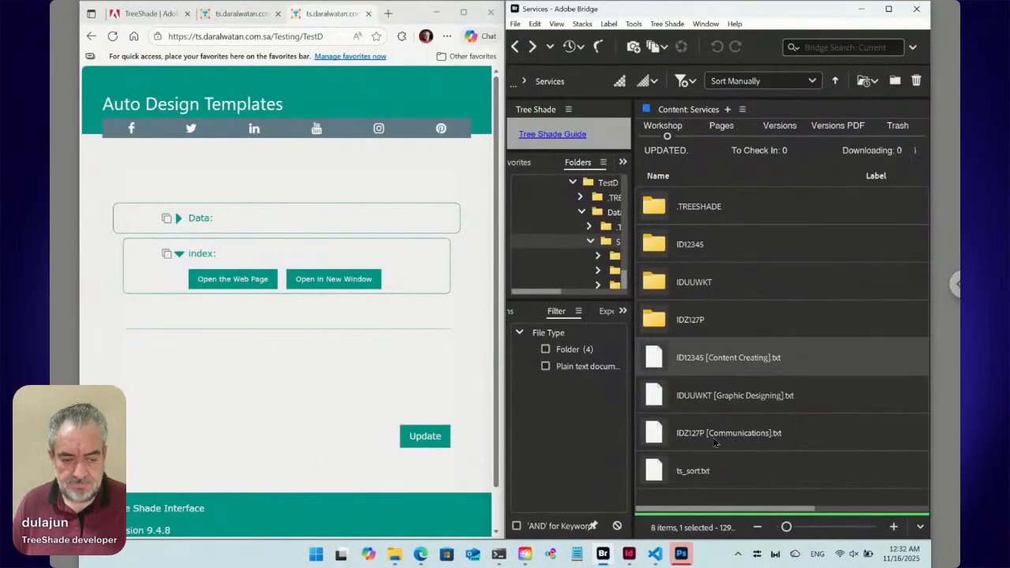
Check the content of ts_sort.txt without changing it, and select ID12345 [Content Creating].txt.
{"action": "double_click", "coordinate": [661, 472]}
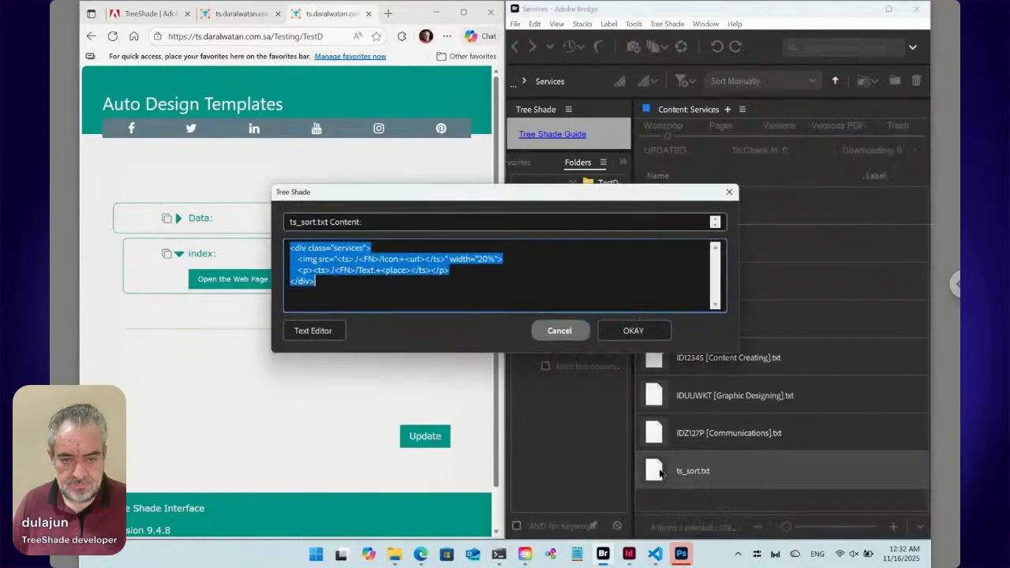
{"action": "left_click", "coordinate": [559, 331]}
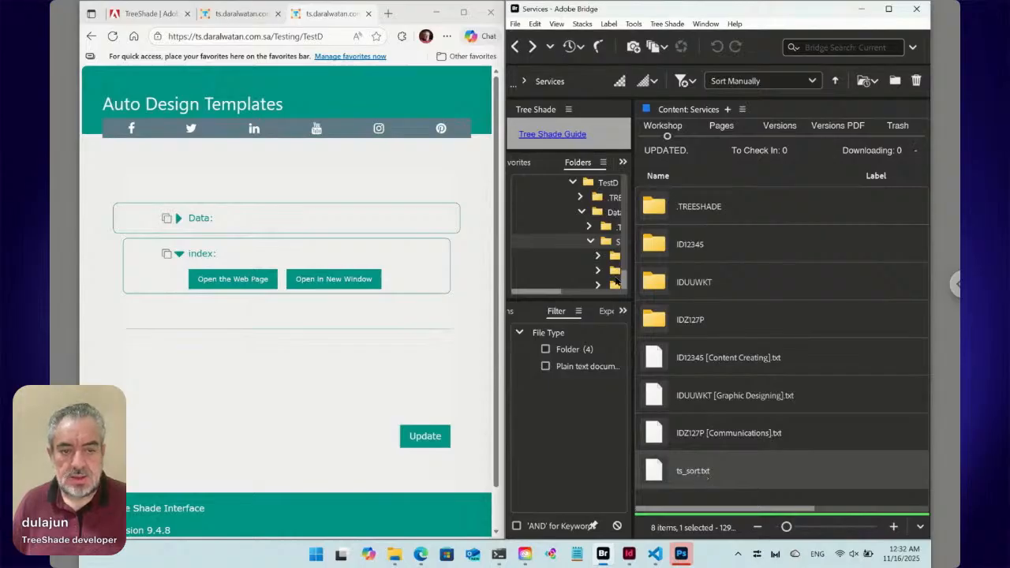
{"action": "left_click", "coordinate": [658, 360]}
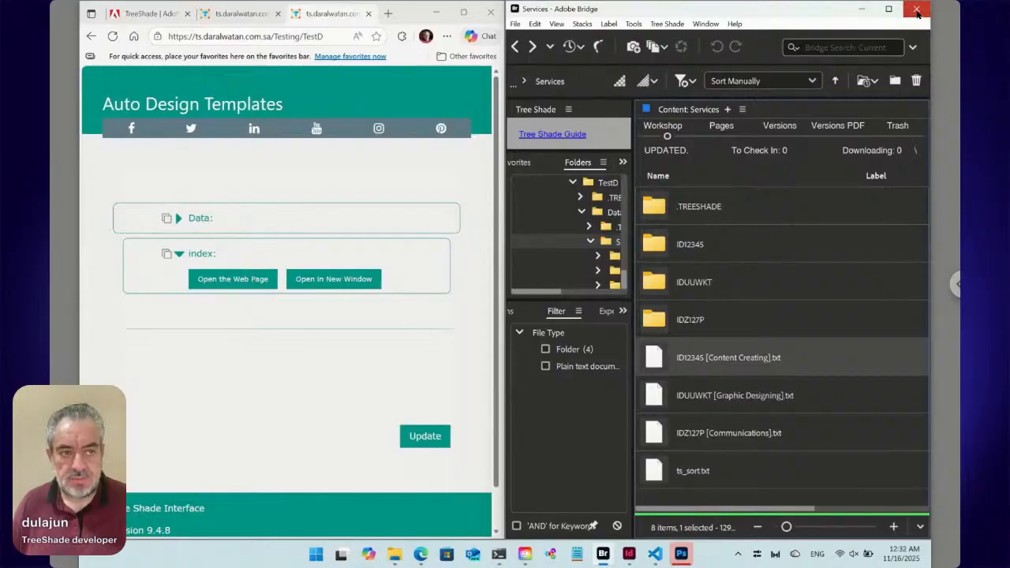
Restart Adobe Bridge and arrange its window beside the browser window.
{"action": "left_click", "coordinate": [345, 221]}
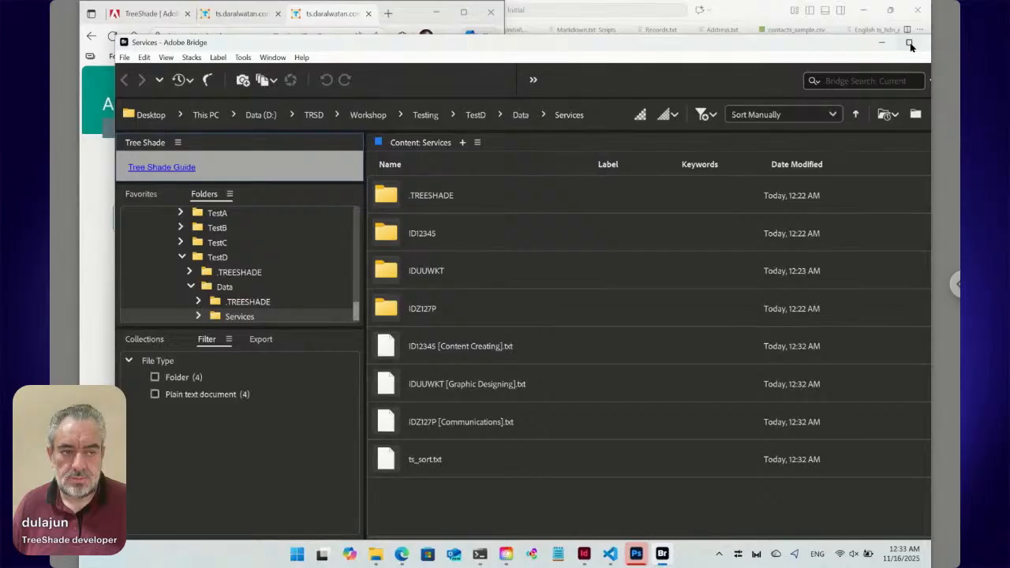
{"action": "mouse_move", "coordinate": [910, 45]}
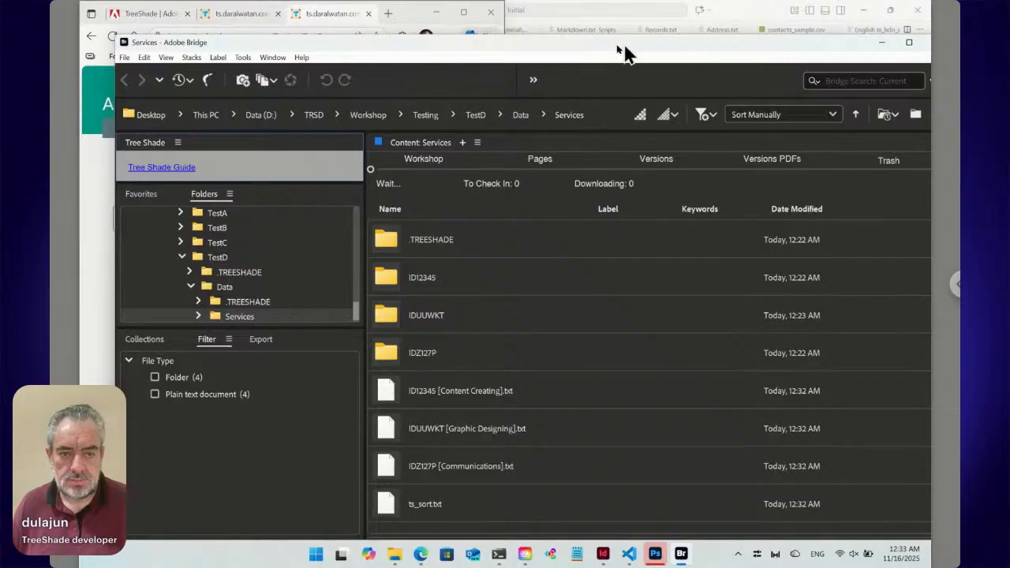
{"action": "left_click_drag", "start_coordinate": [625, 50], "coordinate": [581, 50]}
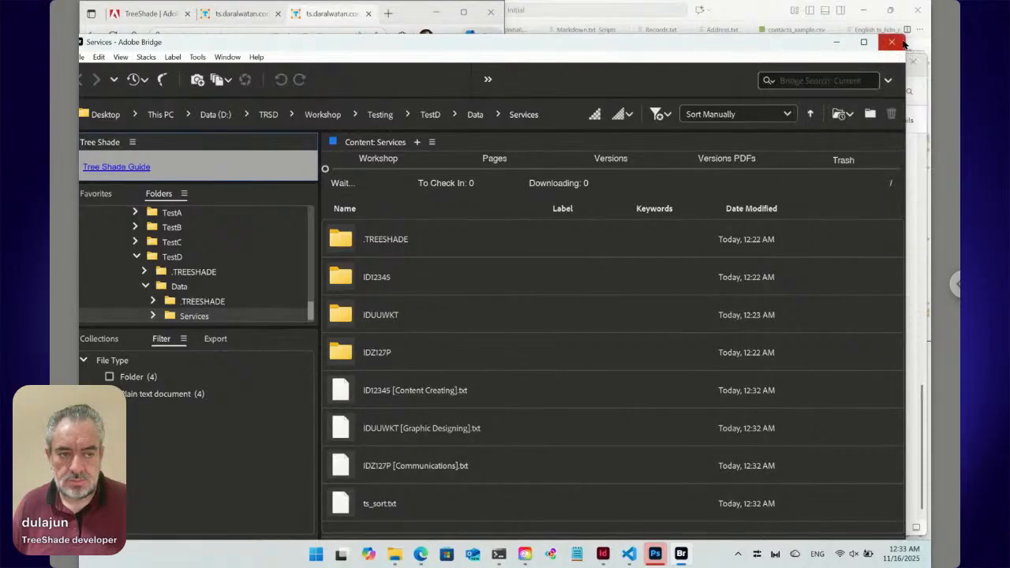
{"action": "left_click_drag", "start_coordinate": [729, 47], "coordinate": [826, 78]}
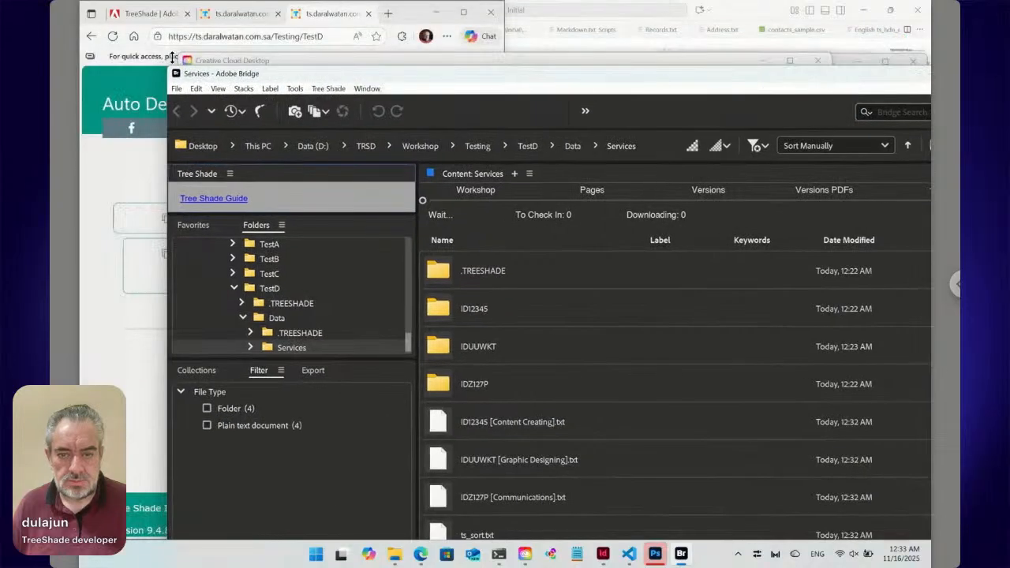
{"action": "left_click_drag", "start_coordinate": [166, 65], "coordinate": [386, 144]}
{"action": "left_click_drag", "start_coordinate": [513, 158], "coordinate": [343, 101]}
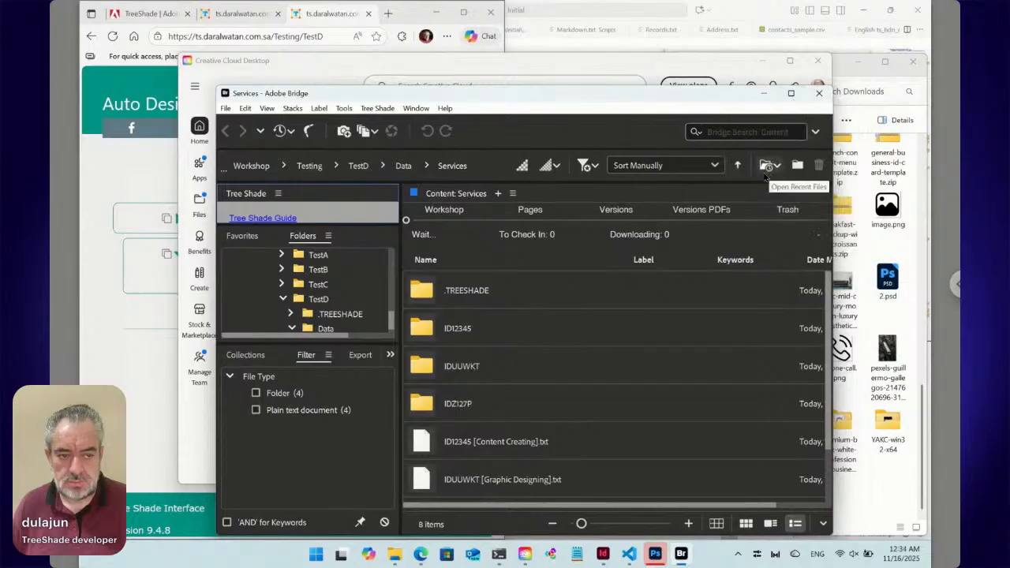
{"action": "left_click_drag", "start_coordinate": [534, 106], "coordinate": [455, 43]}
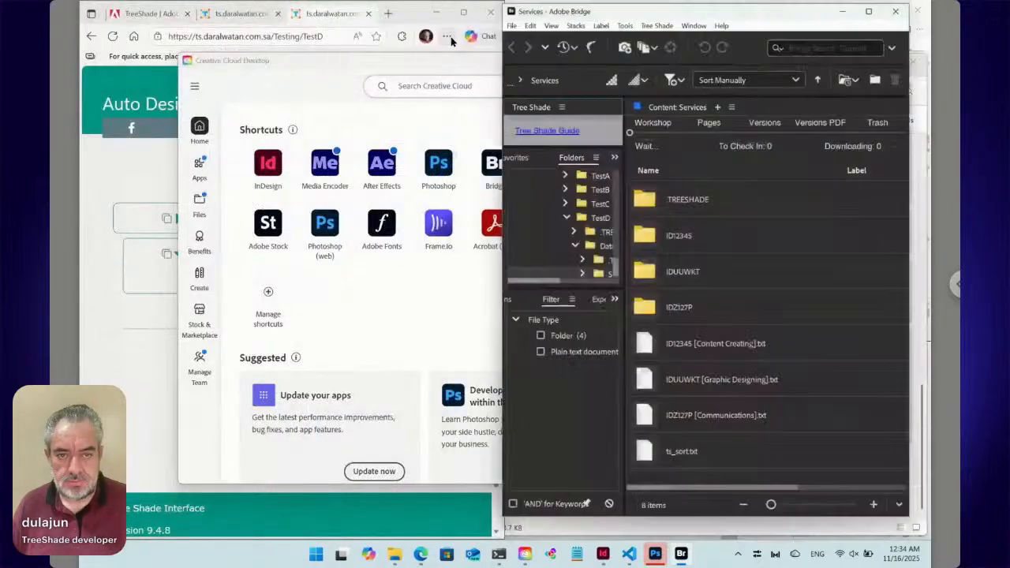
Reorder IDZ127P [Communications].txt ahead of ID12345 [Content Creating].txt in the Services folder and update the ts_sort.txt file.
{"action": "left_click", "coordinate": [714, 368]}
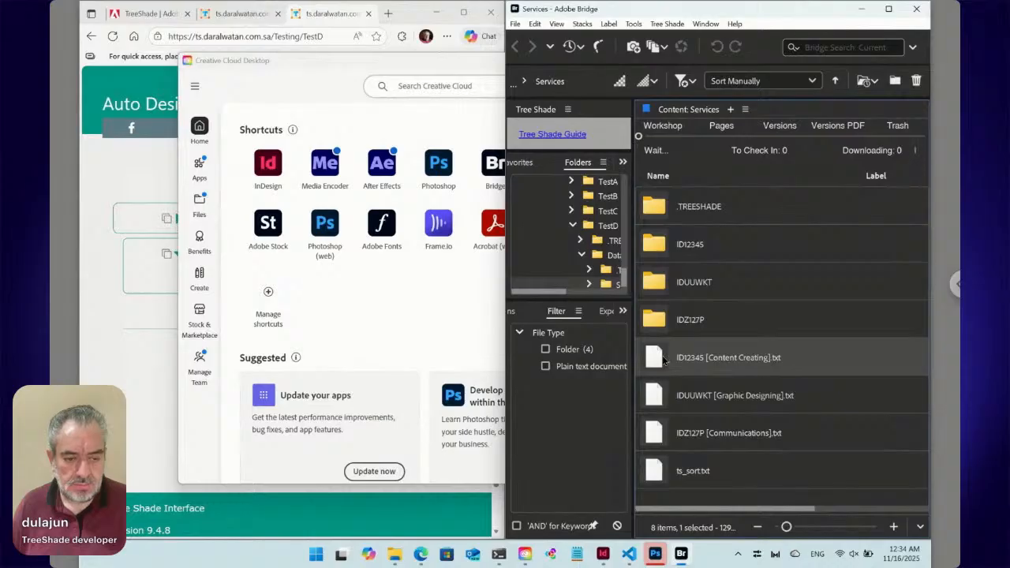
{"action": "left_click_drag", "start_coordinate": [656, 436], "coordinate": [668, 345]}
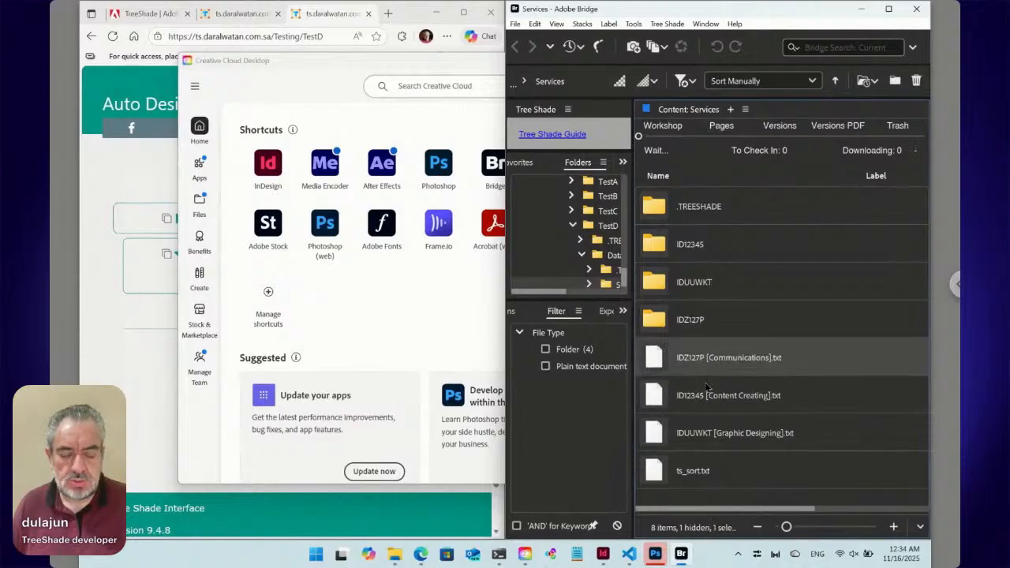
{"action": "left_click", "coordinate": [669, 24]}
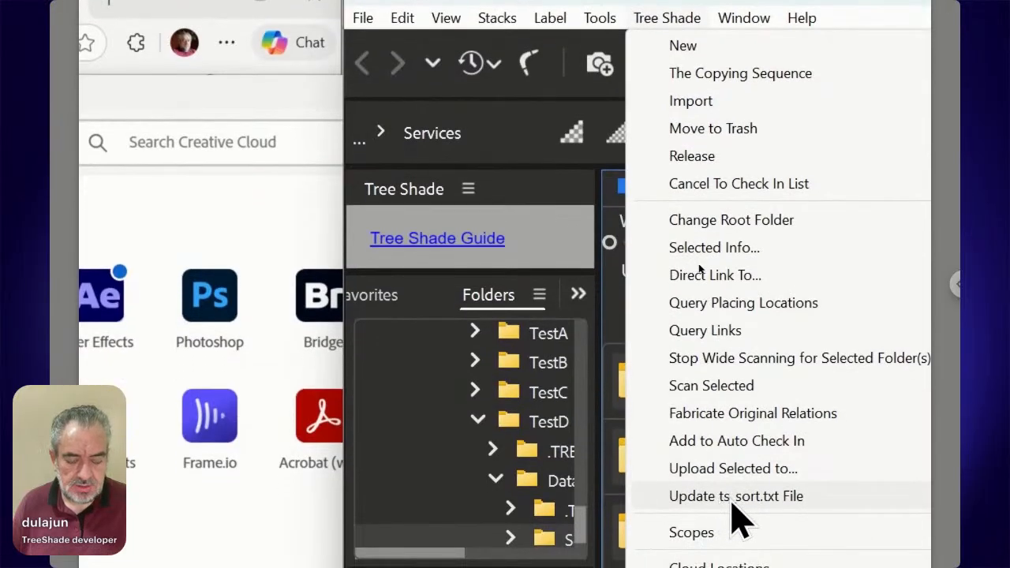
{"action": "left_click", "coordinate": [734, 505]}
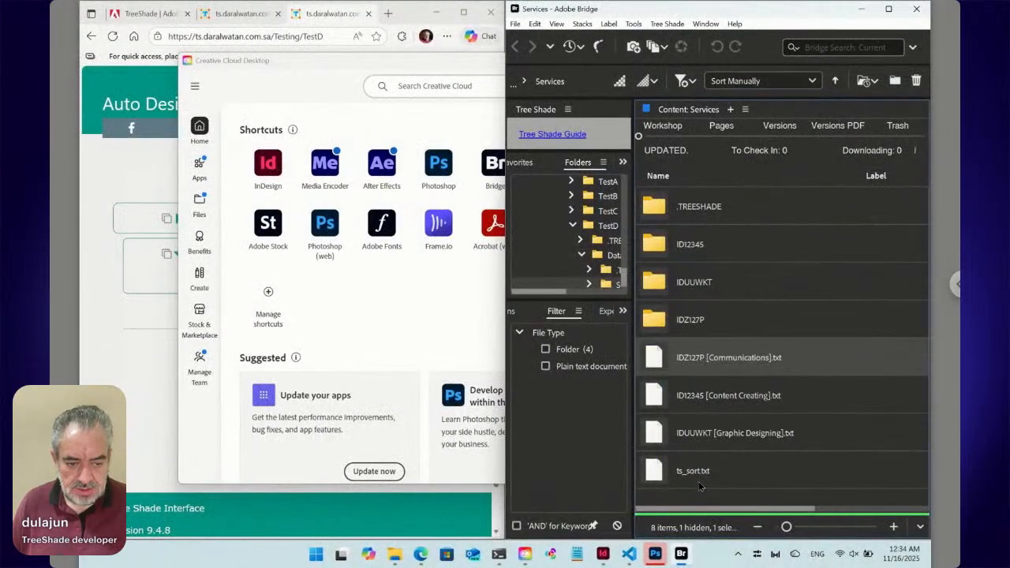
Check the sort order listed in ts_sort.txt without changing it.
{"action": "left_click", "coordinate": [698, 487]}
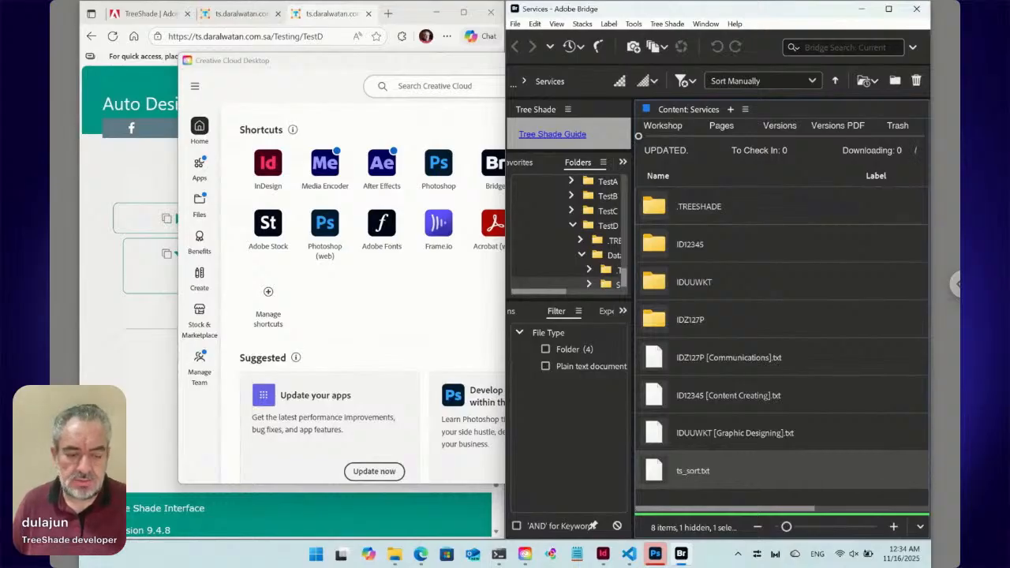
{"action": "double_click", "coordinate": [659, 472]}
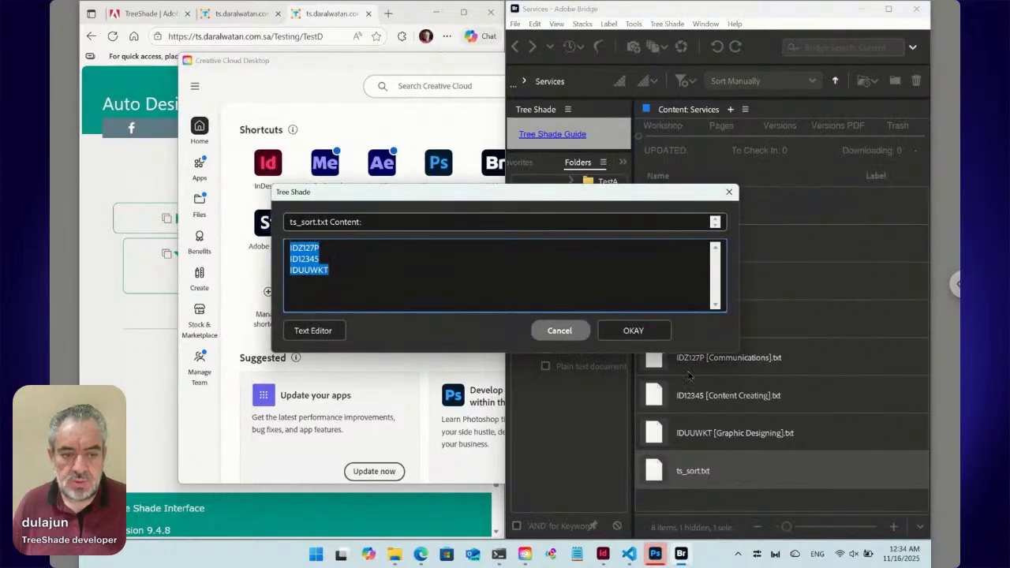
{"action": "left_click", "coordinate": [557, 331]}
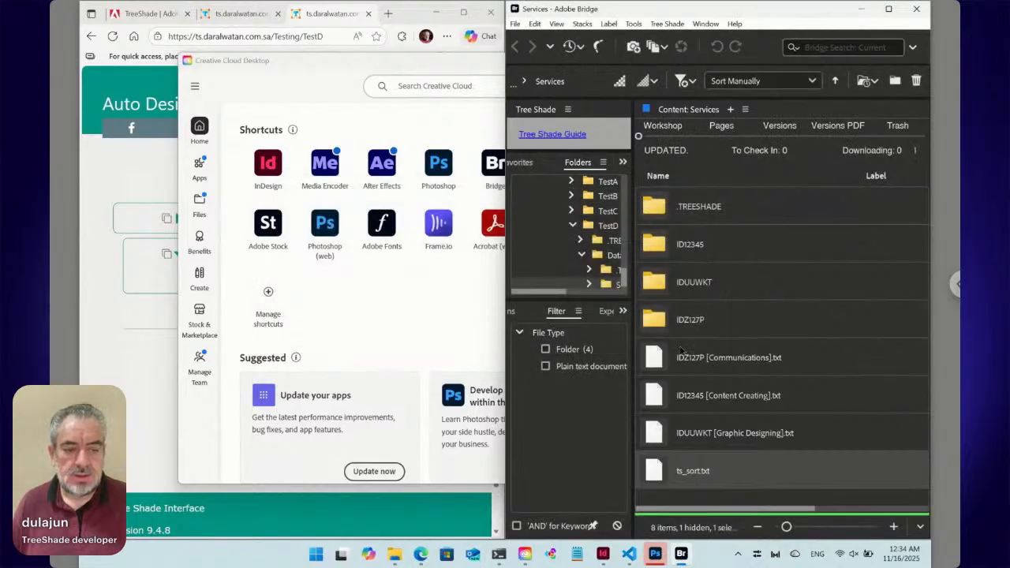
Review the Propagate Siblings shortcut in the Change command's Run dialog for IDZ127P [Communications].txt.
{"action": "left_click", "coordinate": [682, 361]}
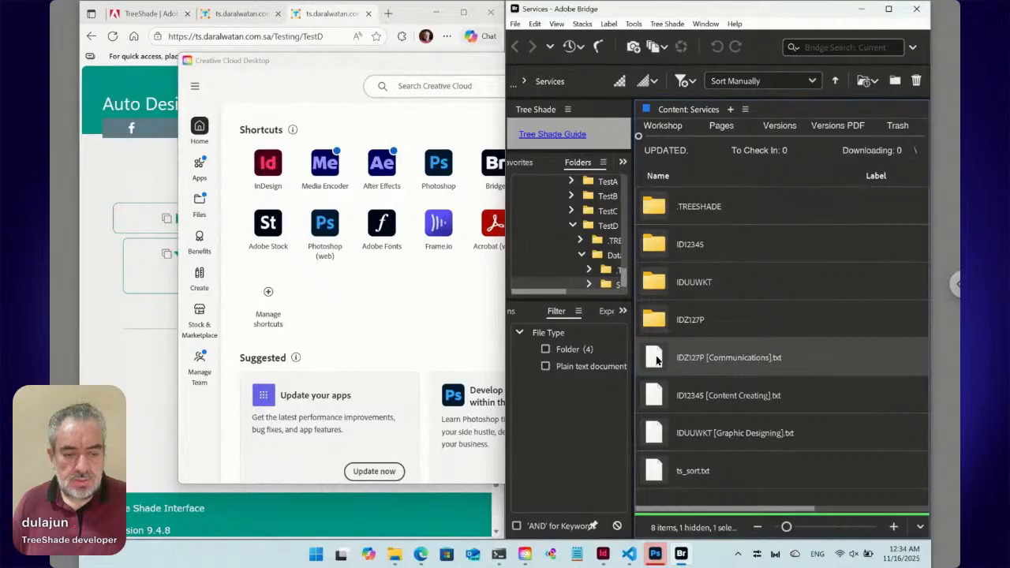
{"action": "right_click", "coordinate": [656, 359]}
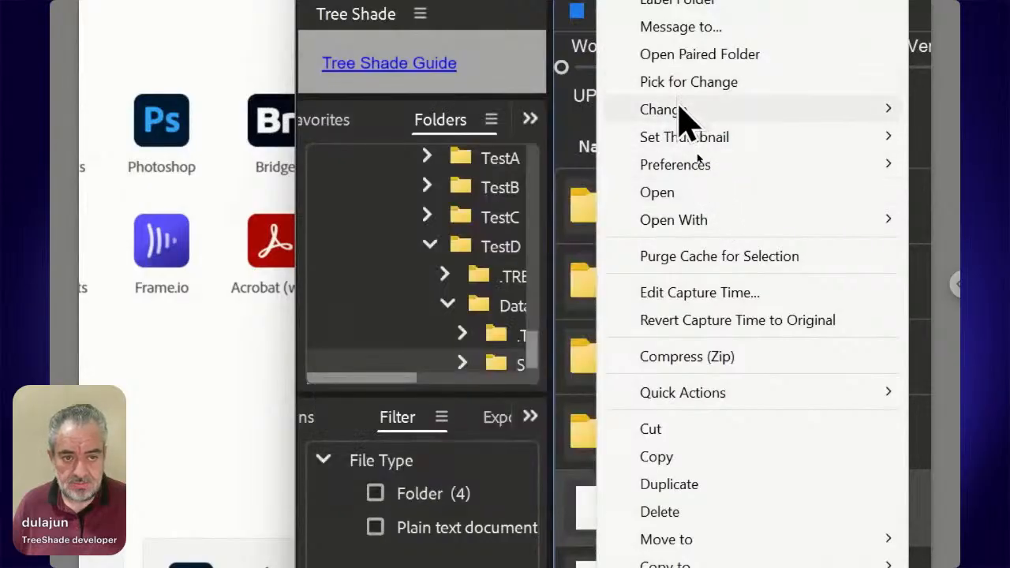
{"action": "mouse_move", "coordinate": [683, 114]}
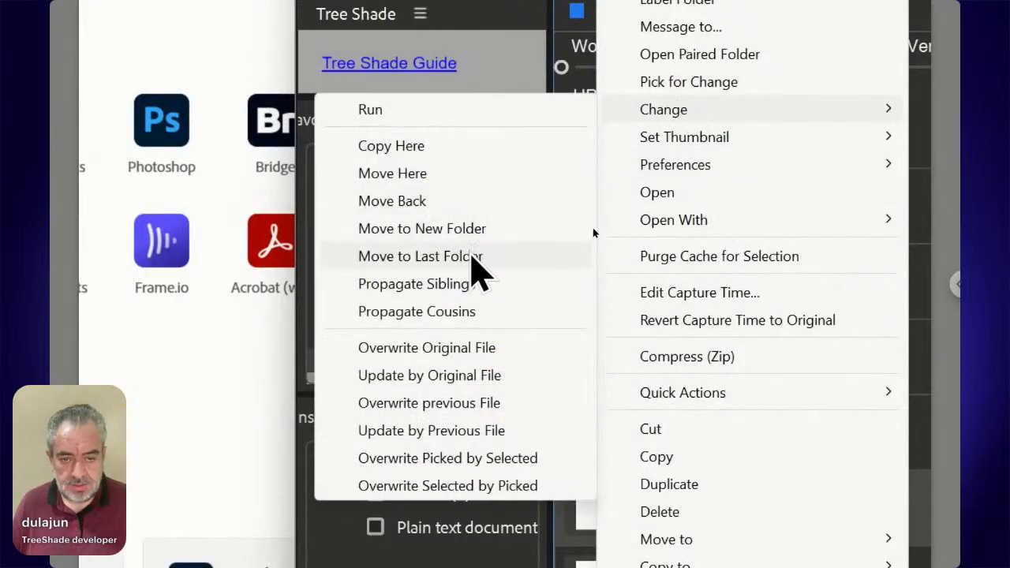
{"action": "left_click", "coordinate": [461, 126]}
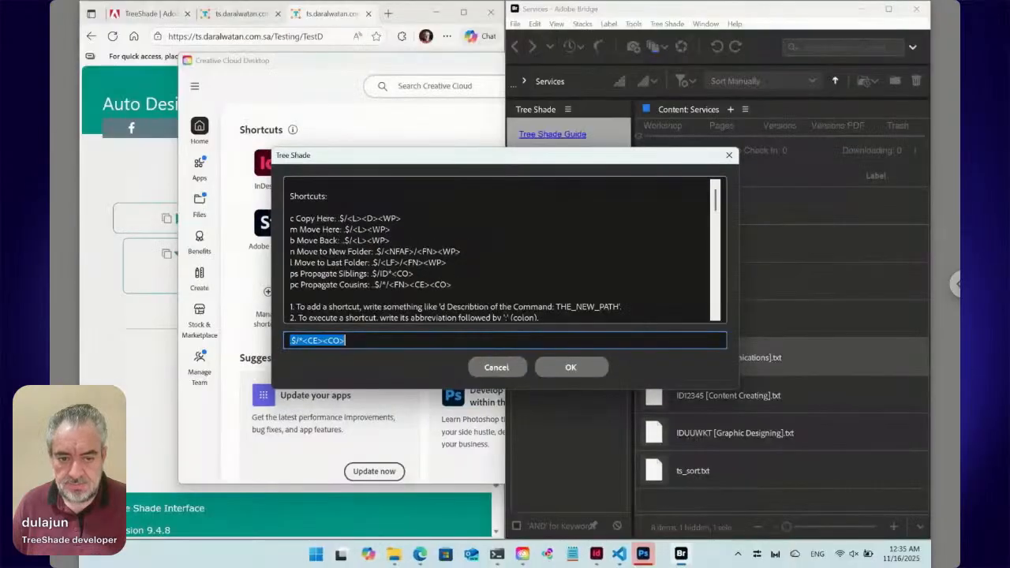
{"action": "left_click", "coordinate": [524, 534]}
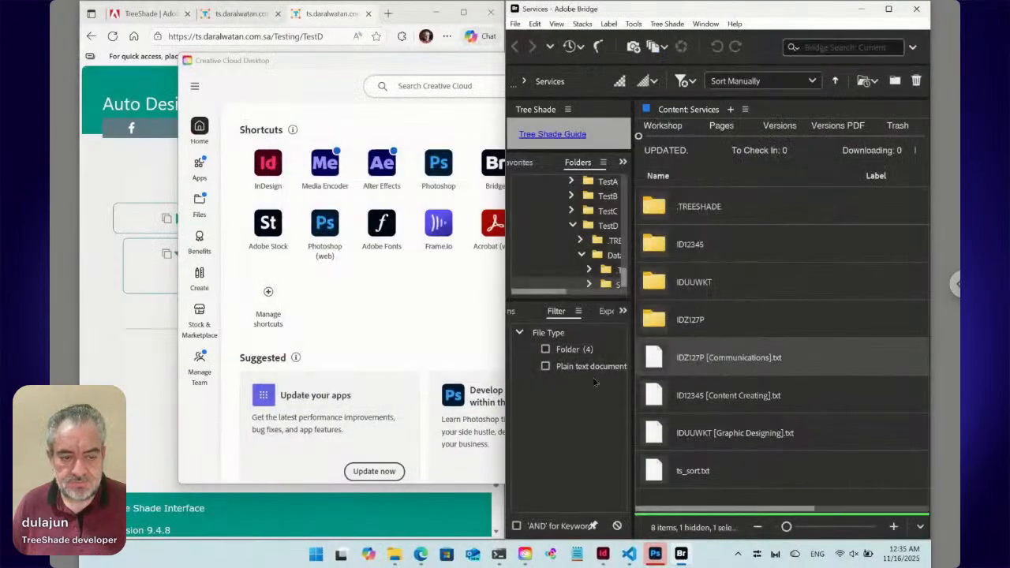
Edit IDZ127P [Communications].txt without opening its paired folder, changing the div class to "services-block", and save the content.
{"action": "double_click", "coordinate": [658, 360]}
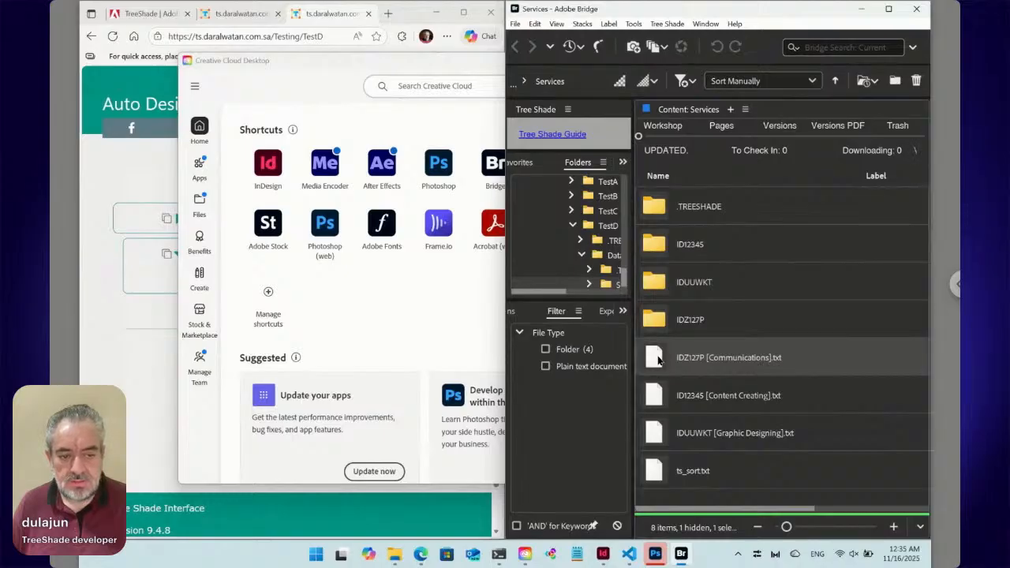
{"action": "left_click_drag", "start_coordinate": [702, 202], "coordinate": [554, 188]}
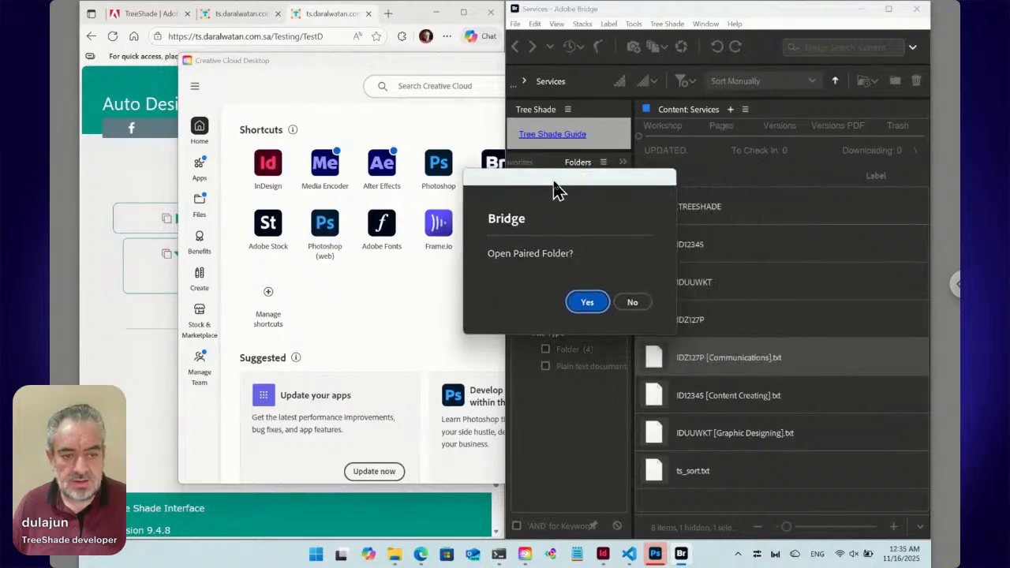
{"action": "left_click", "coordinate": [630, 301]}
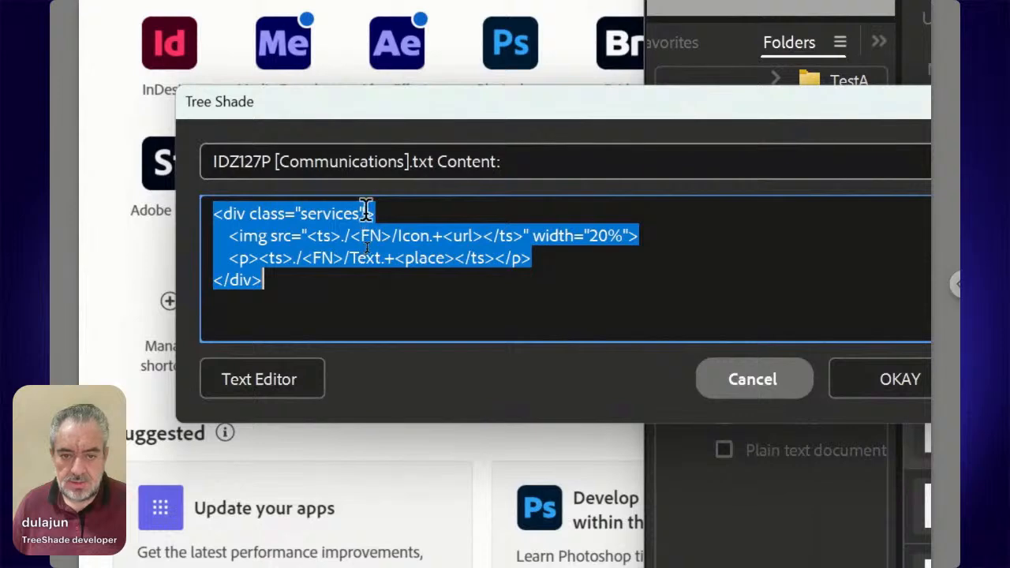
{"action": "left_click", "coordinate": [365, 208]}
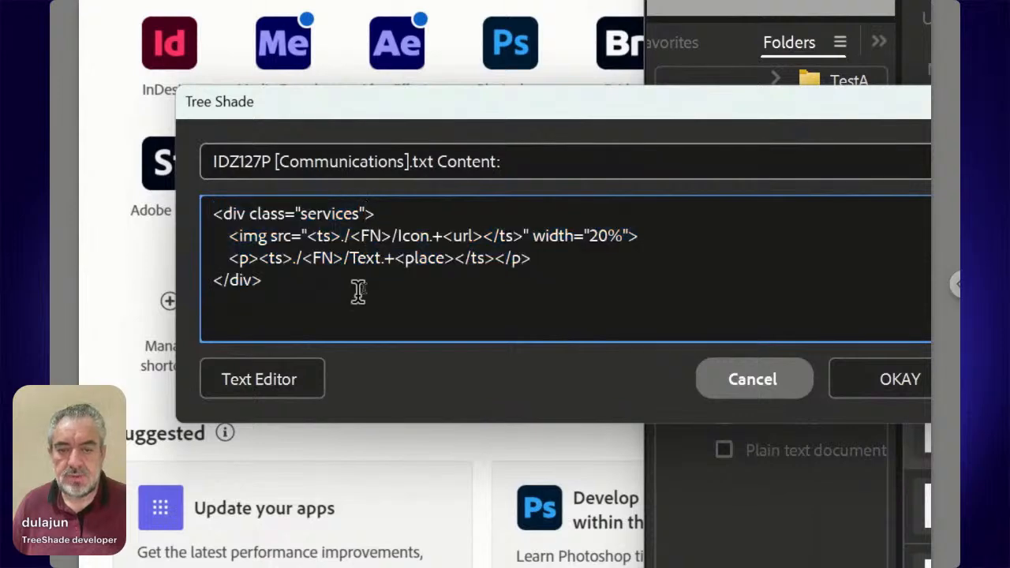
{"action": "key", "text": "Left"}
{"action": "key", "text": "Left"}
{"action": "key", "text": "Left"}
{"action": "key", "text": "Left"}
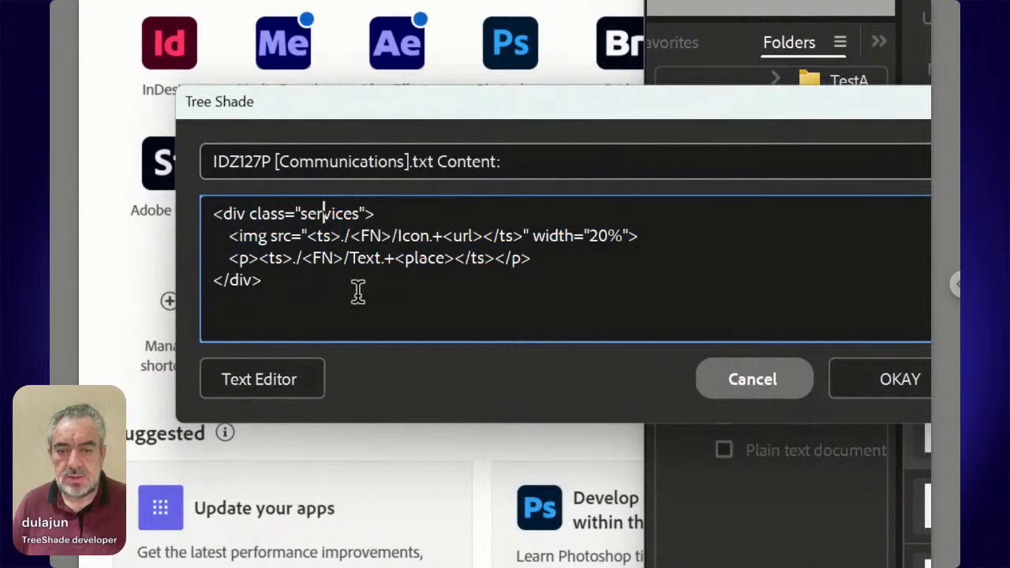
{"action": "key", "text": "Right"}
{"action": "key", "text": "Right"}
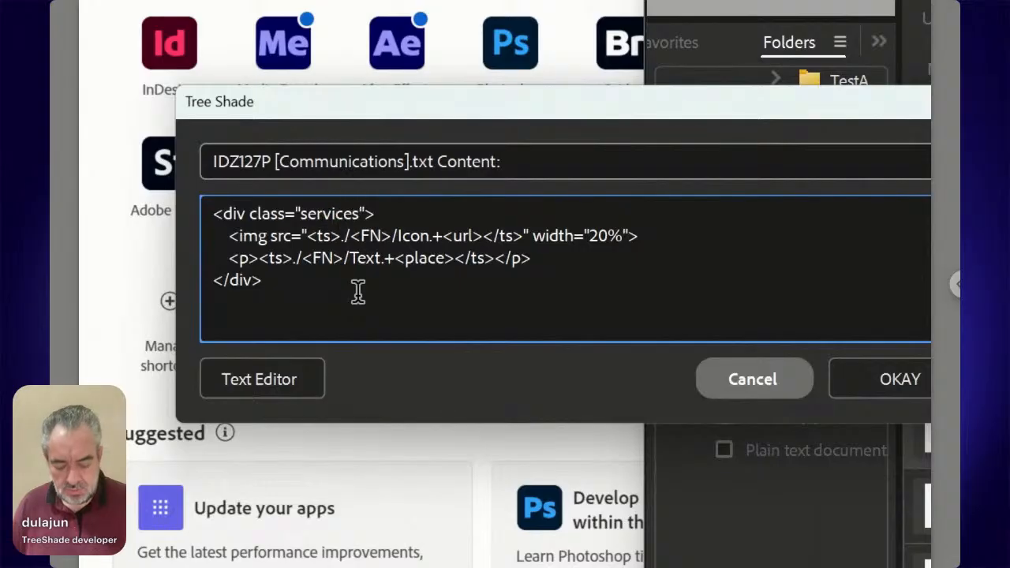
{"action": "type", "text": "-block"}
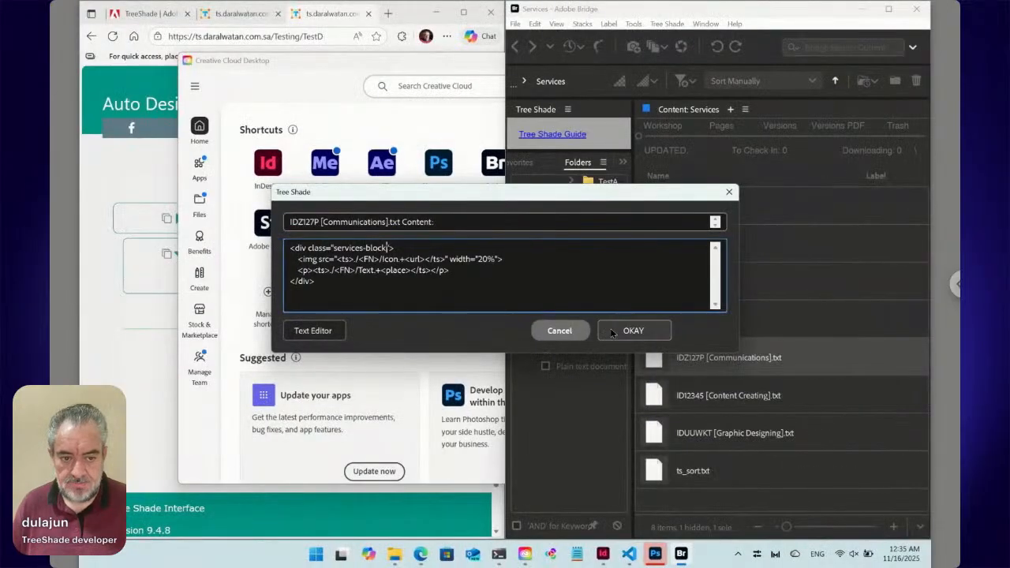
{"action": "left_click", "coordinate": [612, 332]}
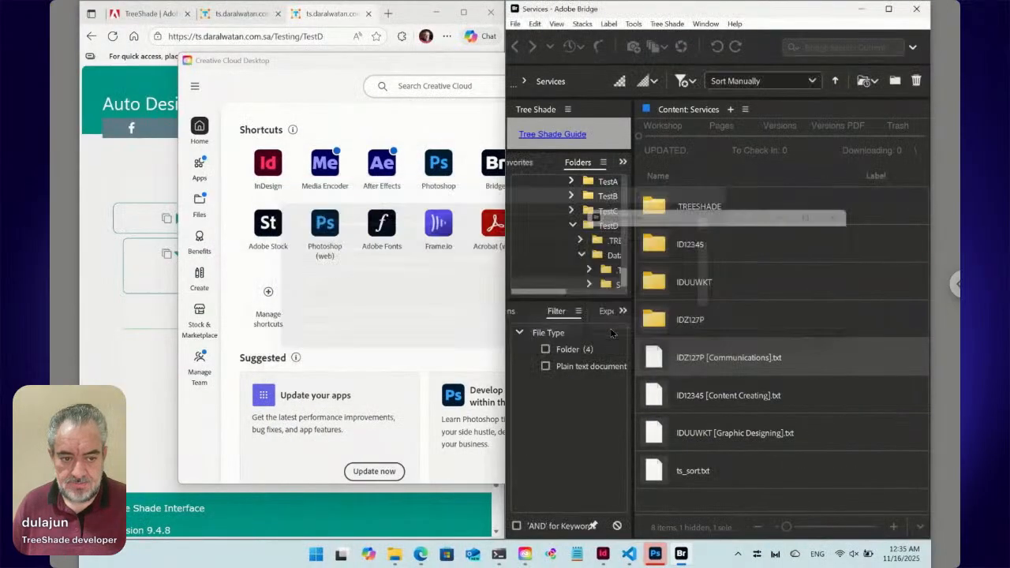
Propagate the content of IDZ127P [Communications].txt to its siblings.
{"action": "right_click", "coordinate": [661, 361]}
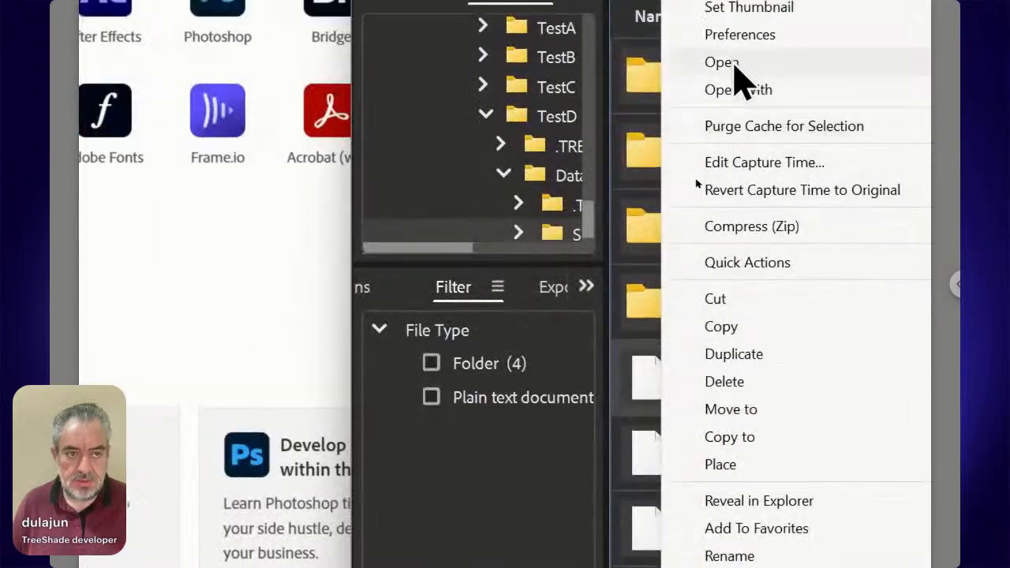
{"action": "mouse_move", "coordinate": [735, 89]}
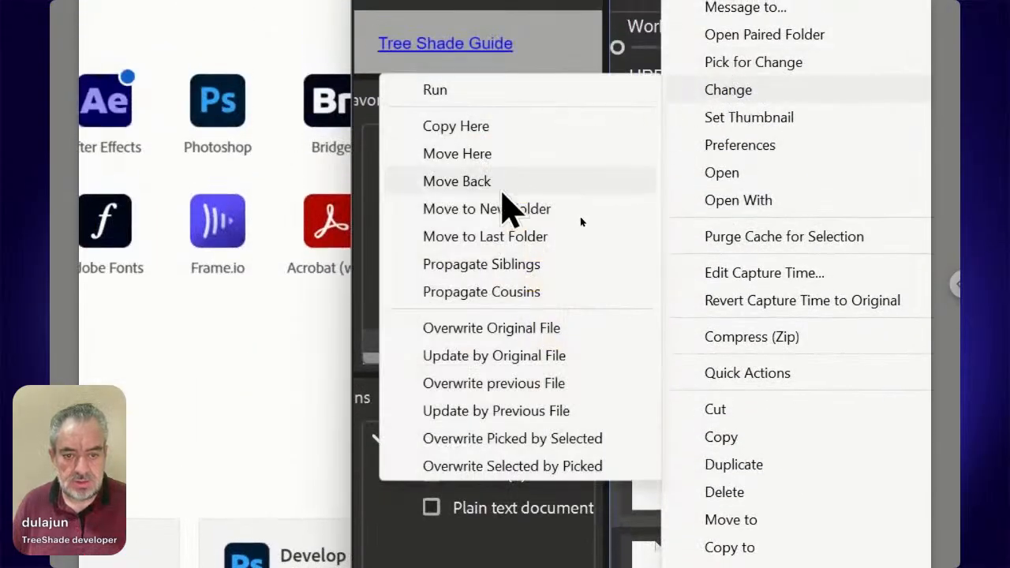
{"action": "left_click", "coordinate": [505, 266]}
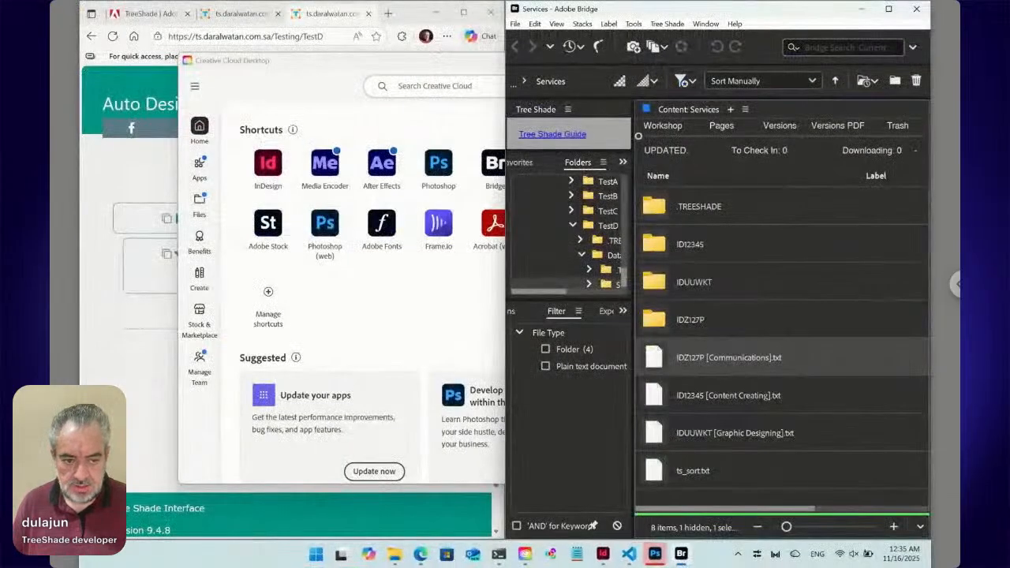
Check the content of ID12345 [Content Creating].txt and of ts_sort.txt without changing either file.
{"action": "double_click", "coordinate": [658, 400]}
{"action": "left_click", "coordinate": [770, 323]}
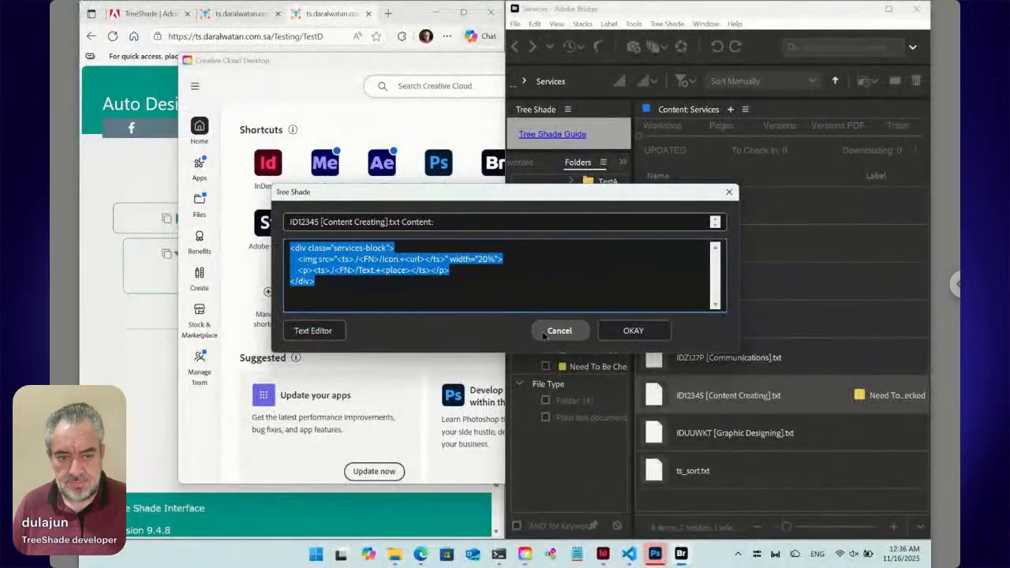
{"action": "left_click", "coordinate": [740, 409]}
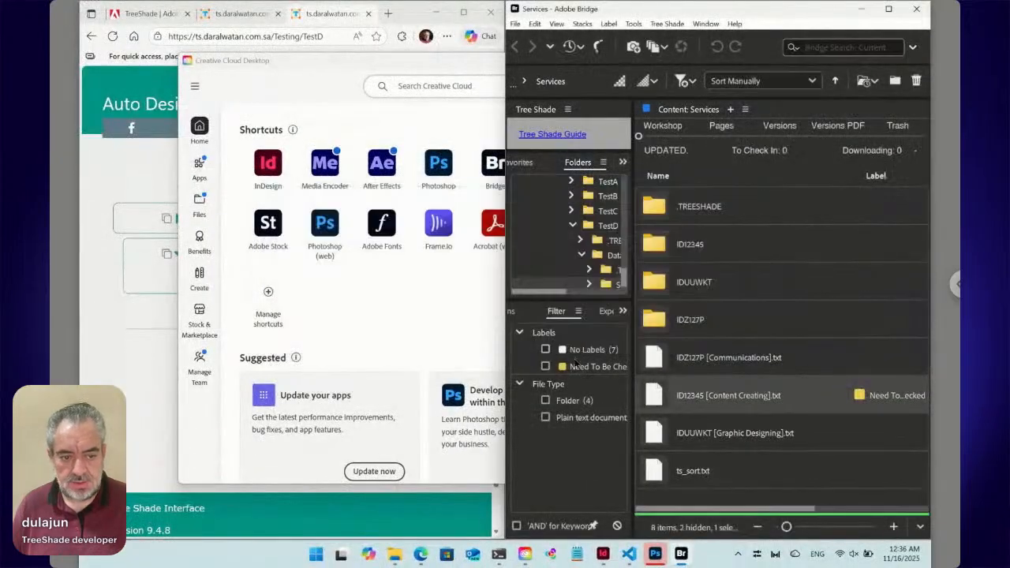
{"action": "left_click", "coordinate": [678, 475]}
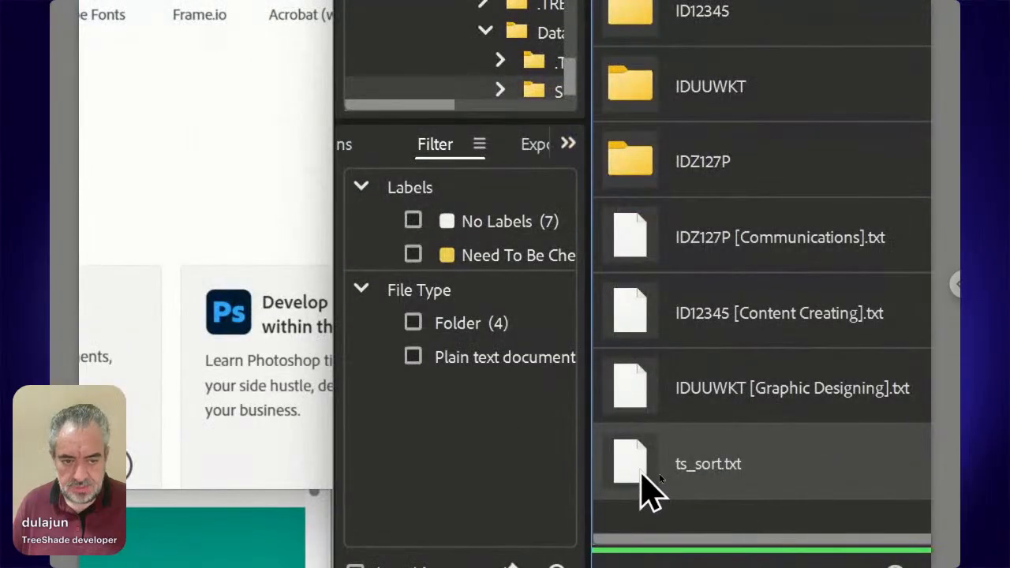
{"action": "double_click", "coordinate": [641, 474]}
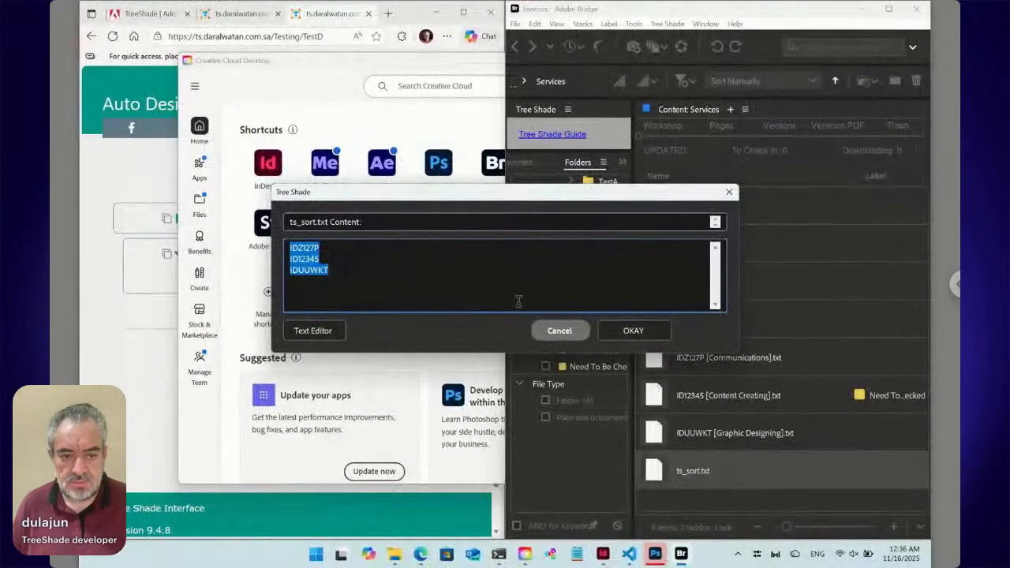
{"action": "left_click", "coordinate": [625, 376]}
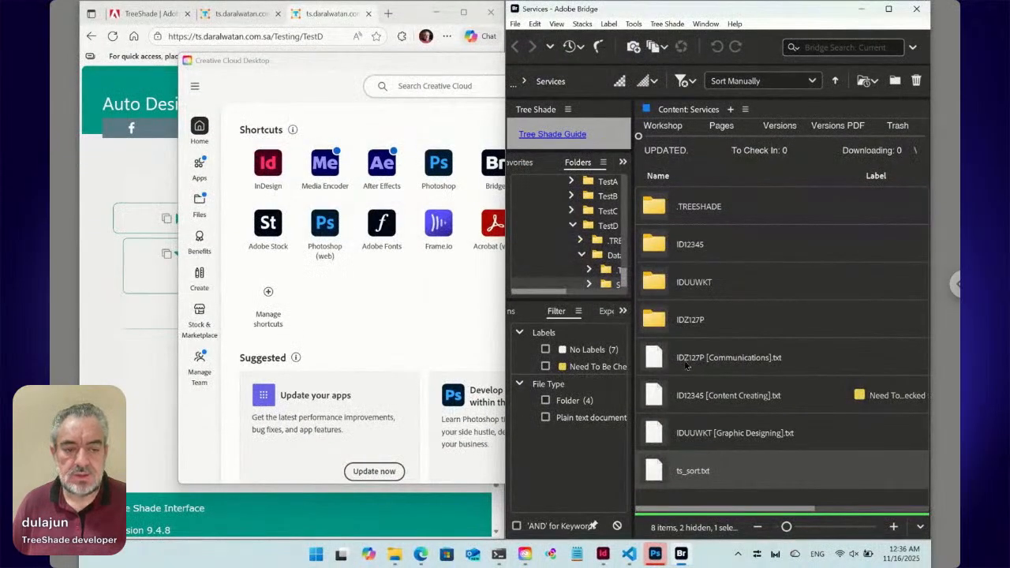
Examine the shortcuts, direct commands and path tags, including <CO>, in the Run dialog for IDZ127P [Communications].txt, leaving without running a command.
{"action": "left_click", "coordinate": [675, 365]}
{"action": "right_click", "coordinate": [657, 363]}
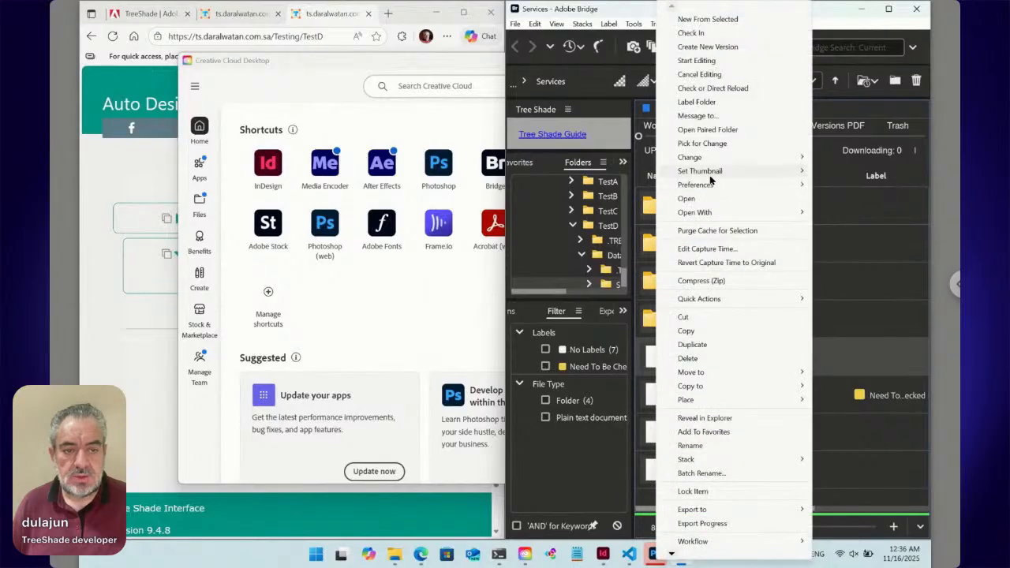
{"action": "mouse_move", "coordinate": [708, 162]}
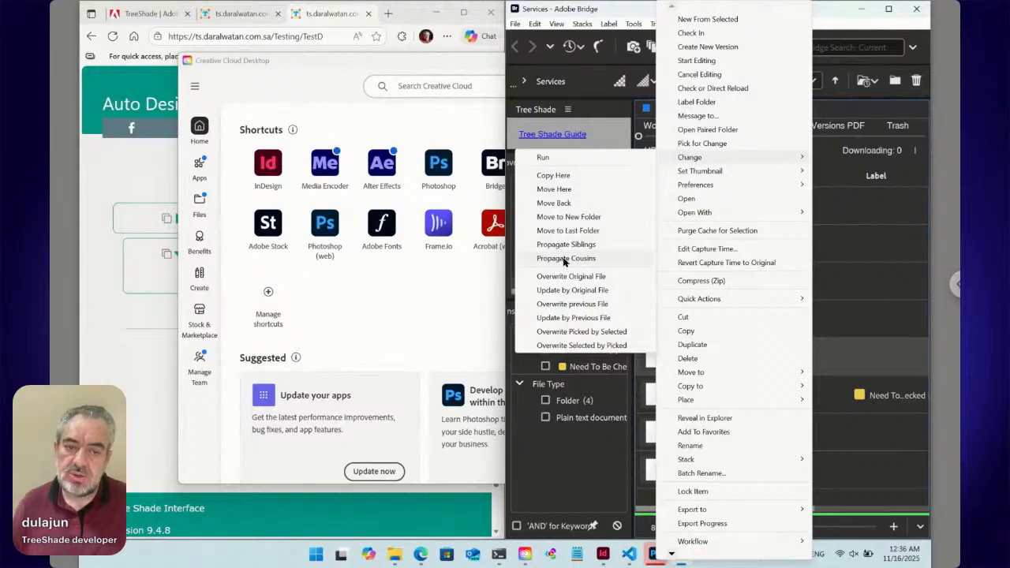
{"action": "left_click", "coordinate": [564, 160]}
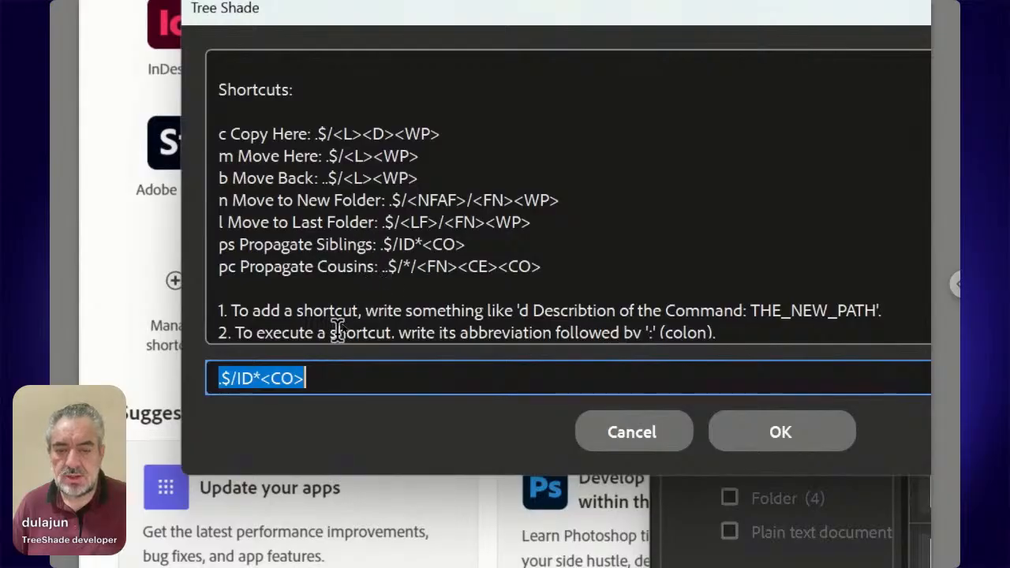
{"action": "scroll", "coordinate": [355, 293], "scroll_direction": "down", "scroll_amount": 4}
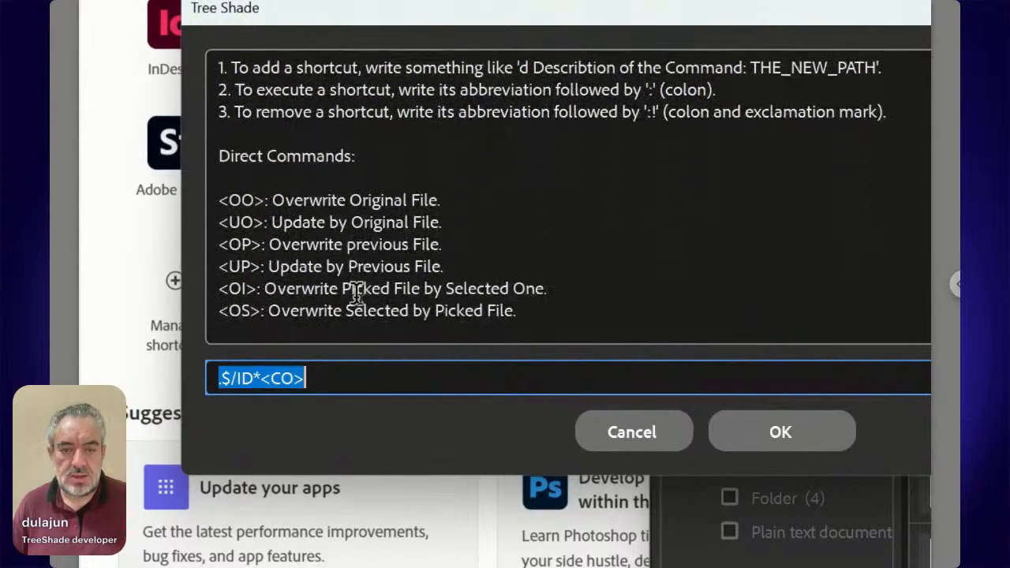
{"action": "scroll", "coordinate": [354, 293], "scroll_direction": "down", "scroll_amount": 9}
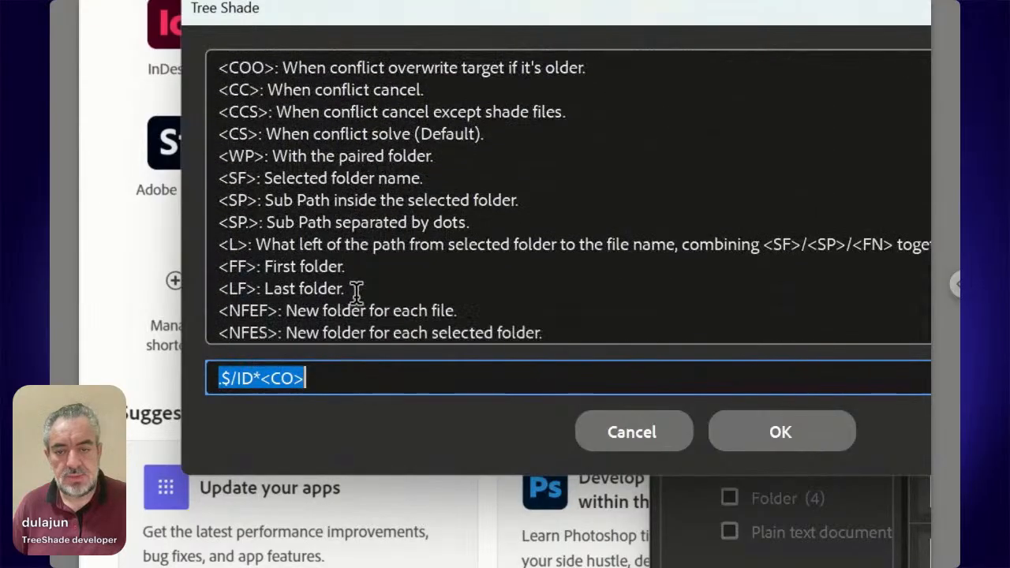
{"action": "scroll", "coordinate": [356, 292], "scroll_direction": "down", "scroll_amount": 6}
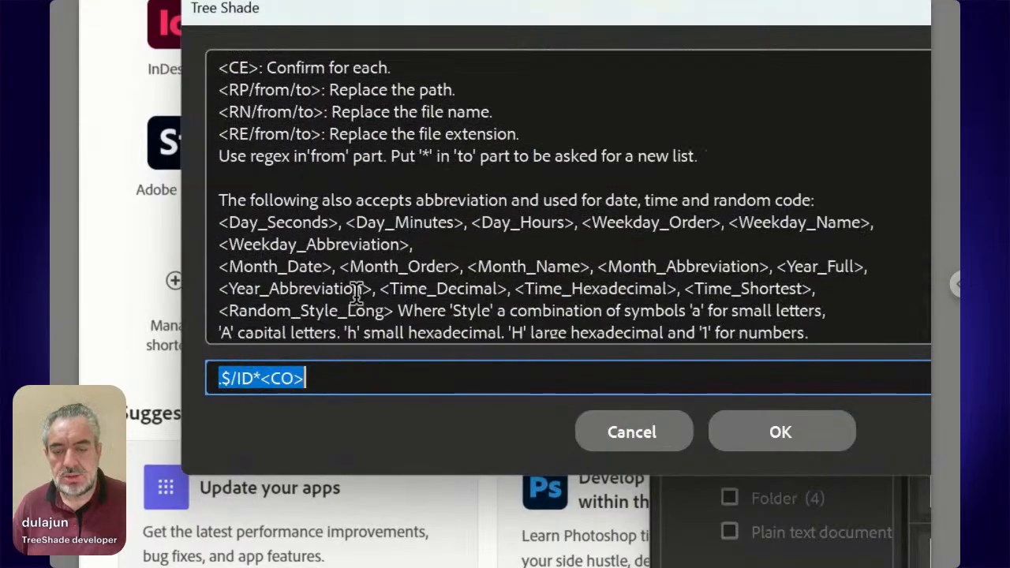
{"action": "left_click", "coordinate": [303, 378]}
{"action": "left_click_drag", "start_coordinate": [303, 377], "coordinate": [265, 378]}
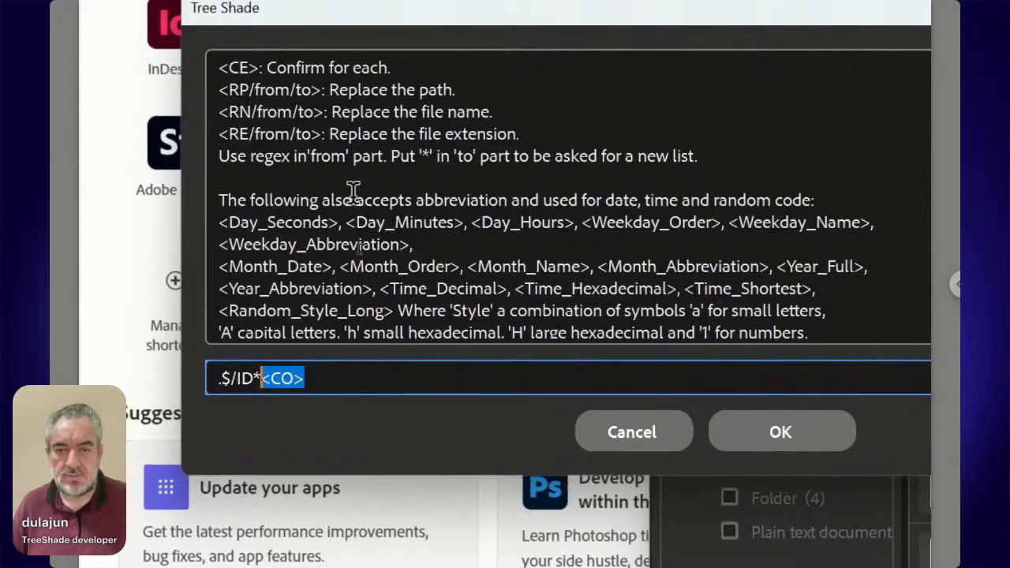
{"action": "scroll", "coordinate": [353, 196], "scroll_direction": "down", "scroll_amount": 10}
{"action": "scroll", "coordinate": [353, 194], "scroll_direction": "up", "scroll_amount": 2}
{"action": "scroll", "coordinate": [353, 193], "scroll_direction": "up", "scroll_amount": 2}
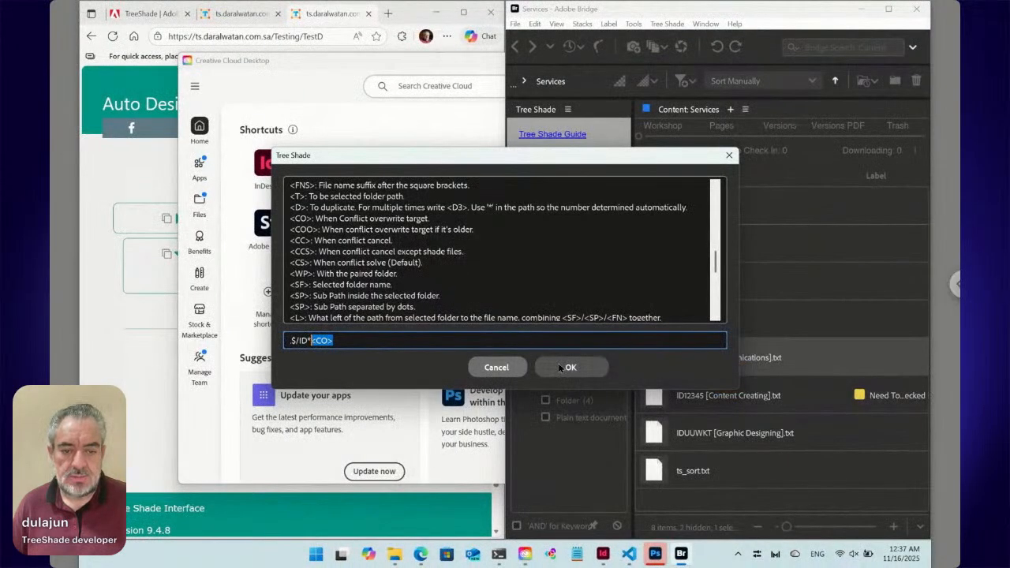
{"action": "left_click", "coordinate": [496, 368]}
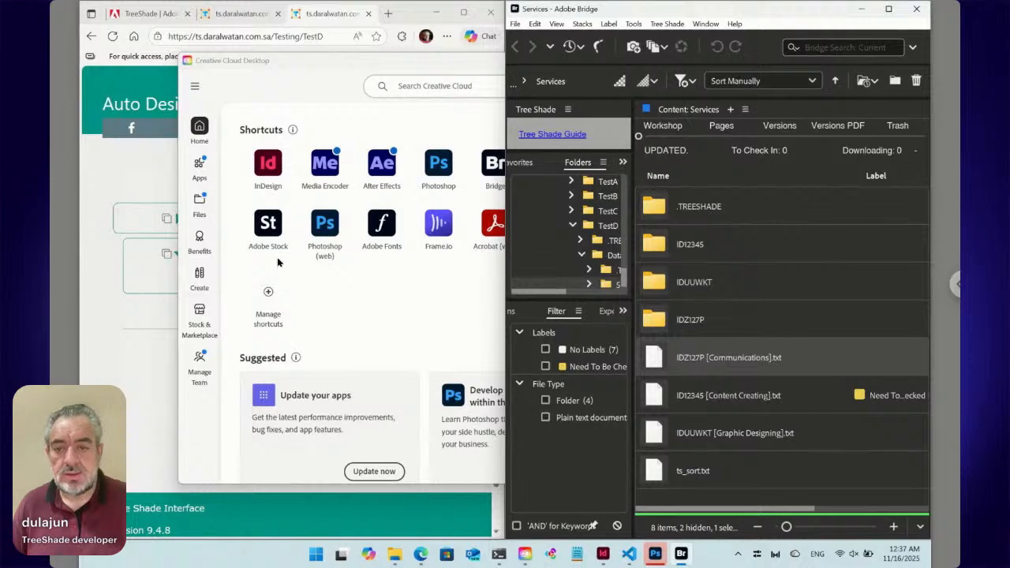
Bring the browser's TestD page in front of Creative Cloud Desktop and return to the Services folder in Adobe Bridge.
{"action": "left_click", "coordinate": [134, 179]}
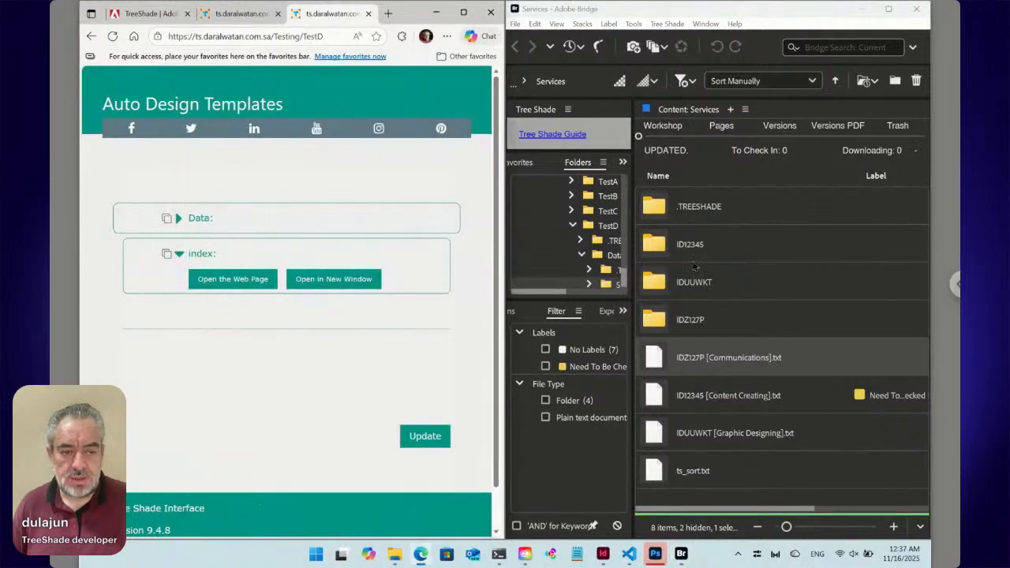
{"action": "left_click", "coordinate": [718, 207]}
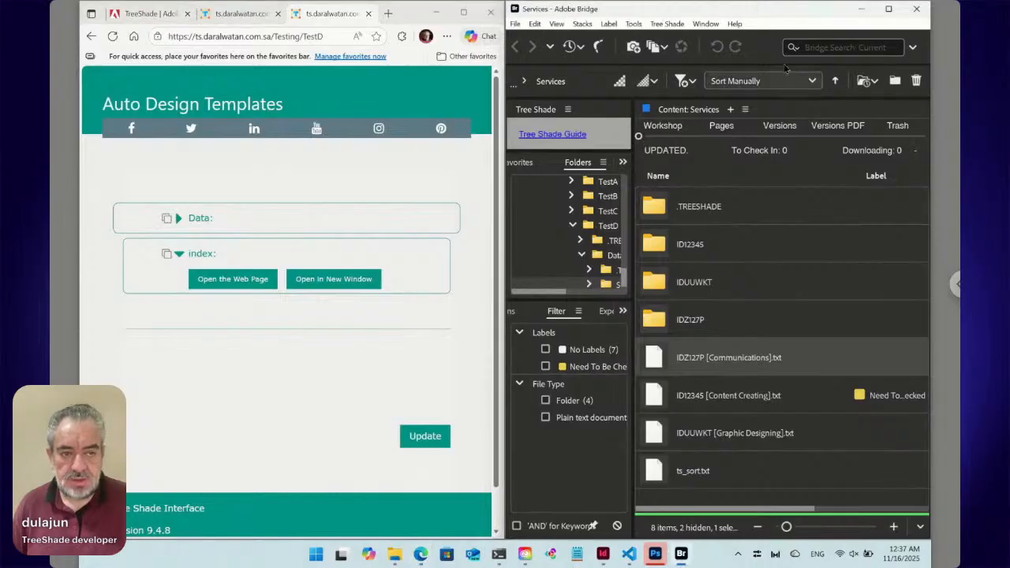
Maximize the Bridge window and go up from Services through Data to the TestD folder.
{"action": "left_click", "coordinate": [886, 10]}
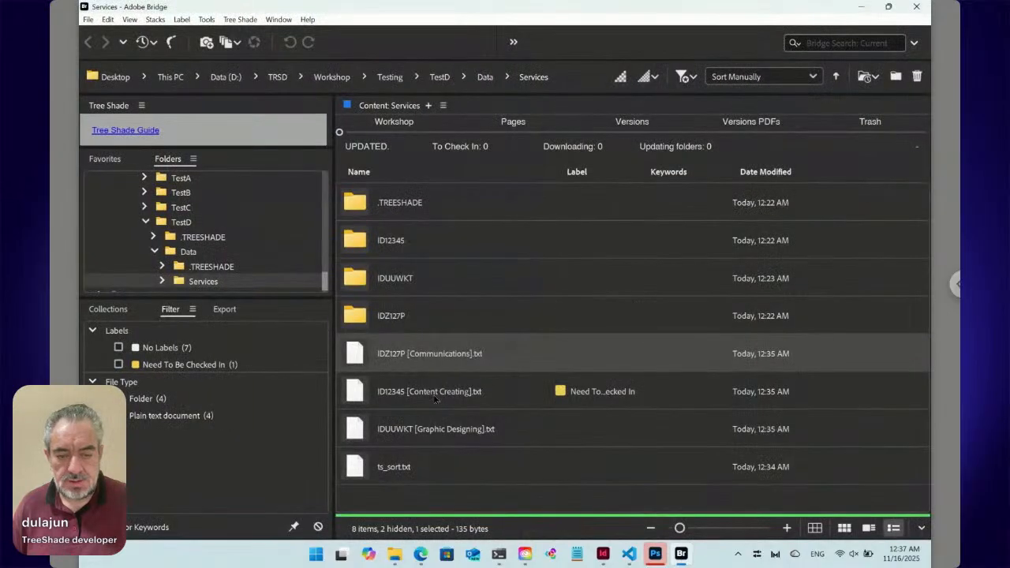
{"action": "left_click", "coordinate": [422, 431], "text": "shift"}
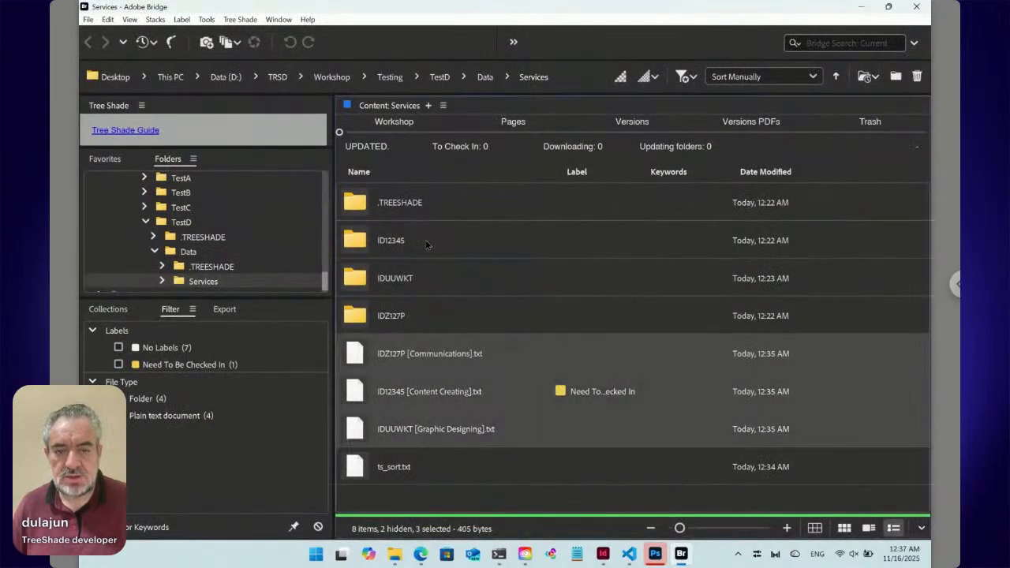
{"action": "left_click", "coordinate": [484, 78]}
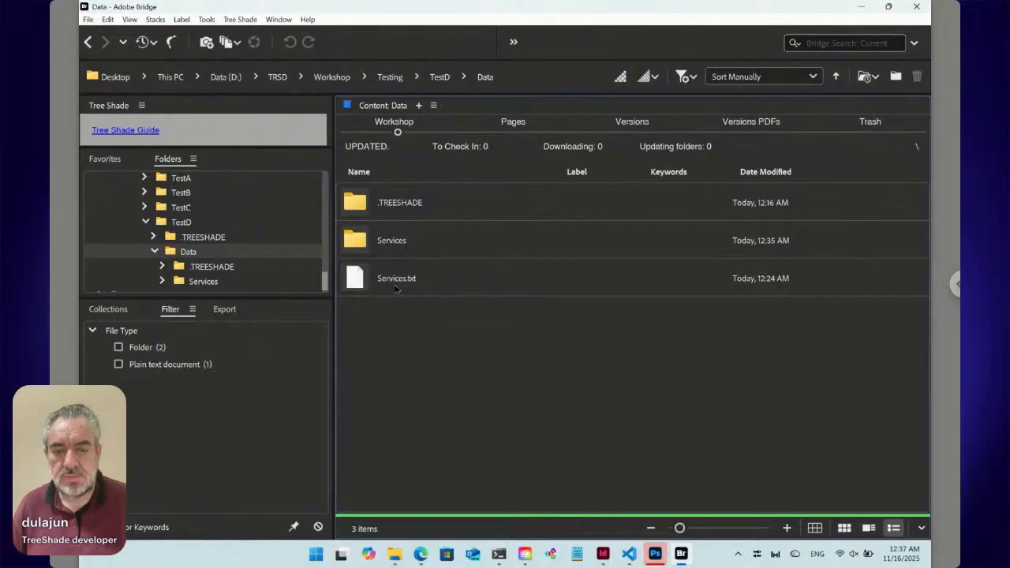
{"action": "left_click", "coordinate": [439, 76]}
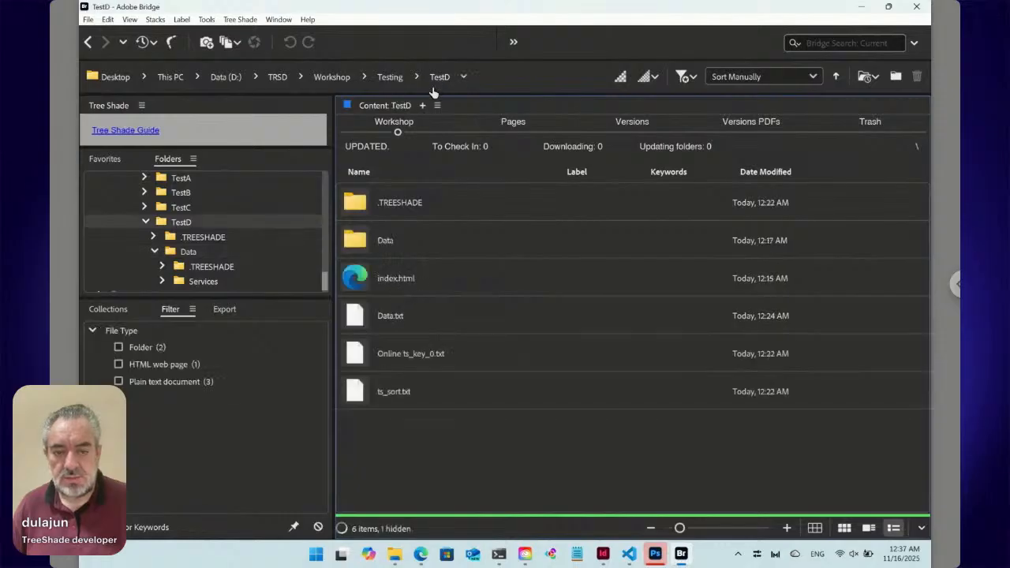
{"action": "left_click", "coordinate": [384, 324]}
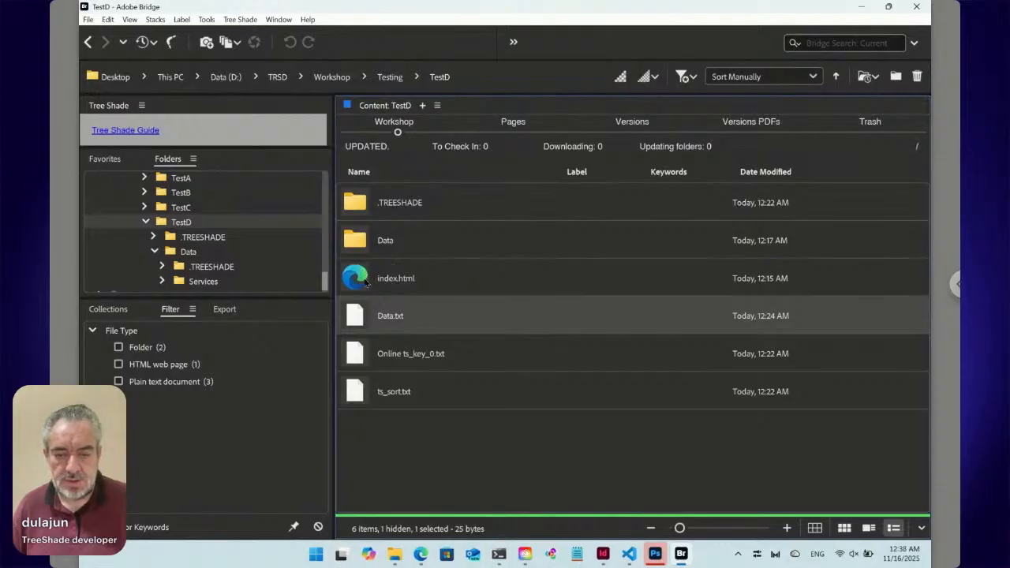
Open TestD's index.html in Visual Studio Code.
{"action": "left_click_drag", "start_coordinate": [365, 284], "coordinate": [528, 253]}
{"action": "key", "text": "super+Tab"}
{"action": "key", "text": "Right"}
{"action": "key", "text": "Right"}
{"action": "key", "text": "Right"}
{"action": "key", "text": "Return"}
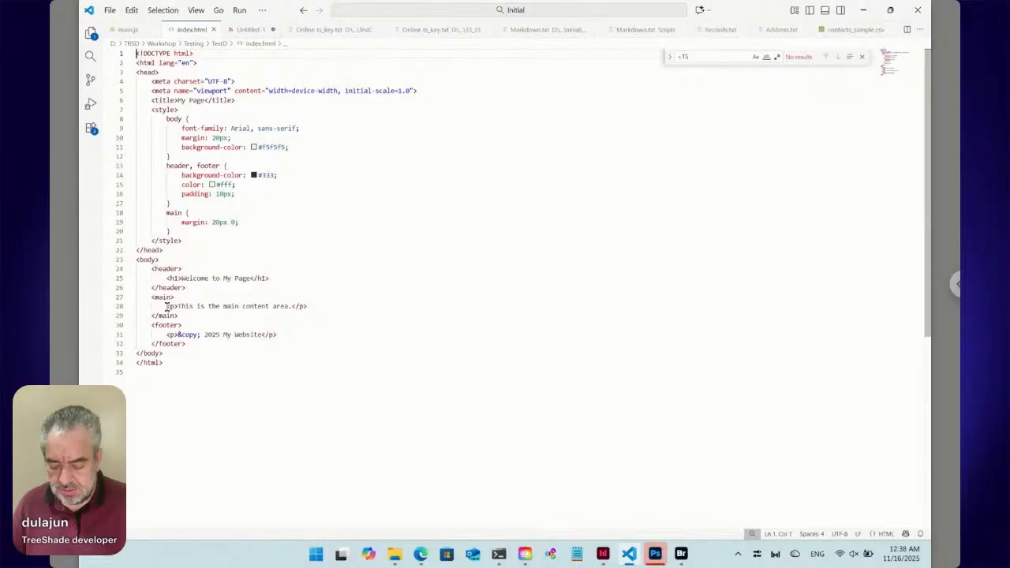
Replace the paragraph inside the <main> element of index.html with a <ts> element containing ./Data.+.
{"action": "left_click_drag", "start_coordinate": [168, 306], "coordinate": [213, 307]}
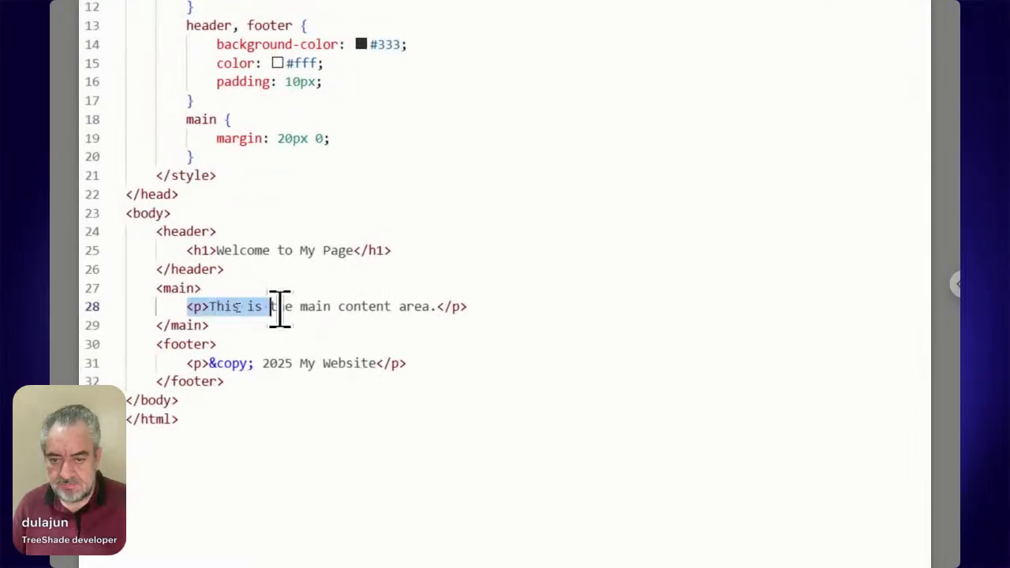
{"action": "left_click_drag", "start_coordinate": [280, 308], "coordinate": [482, 307]}
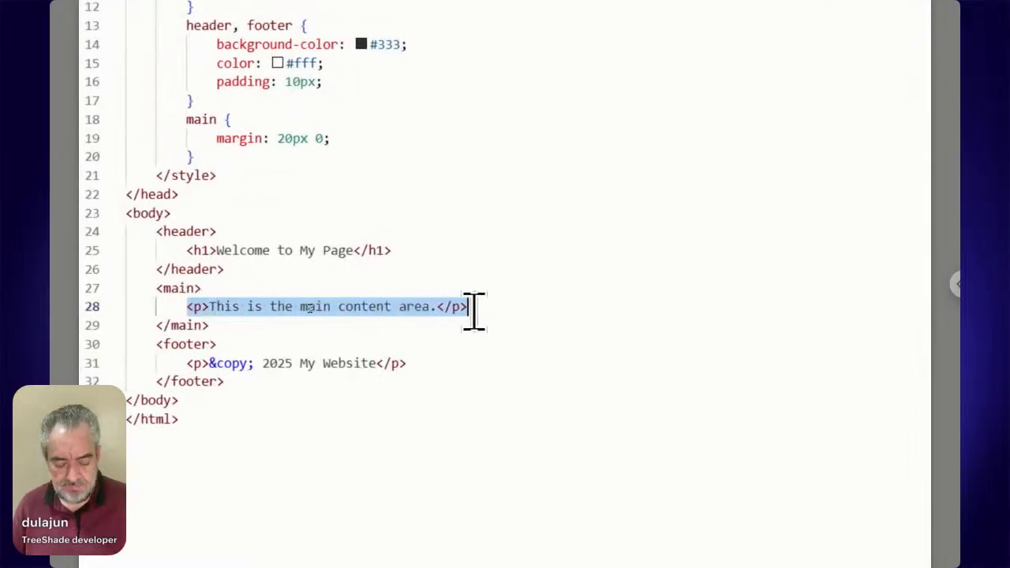
{"action": "key", "text": "BackSpace"}
{"action": "type", "text": "<ts>"}
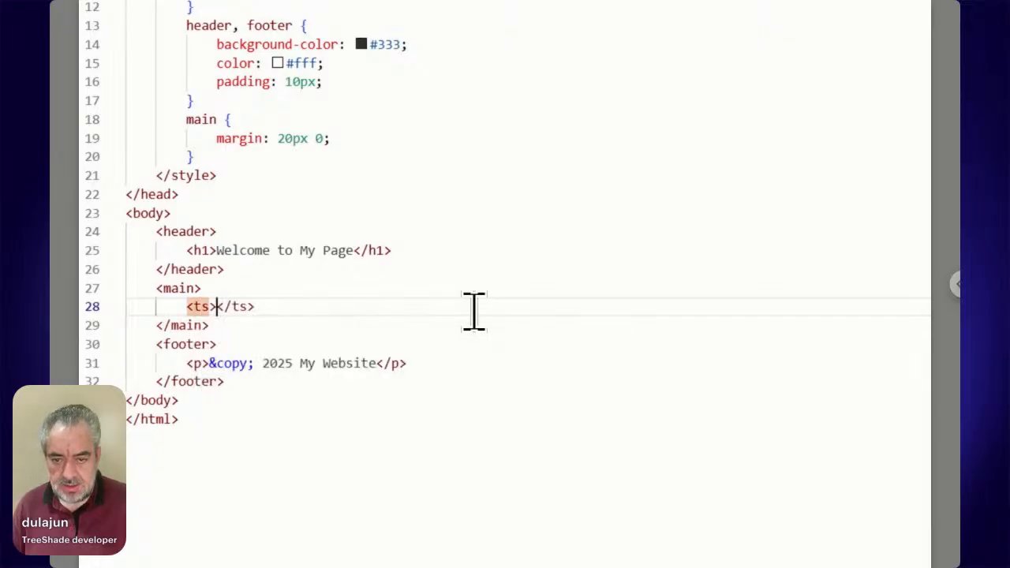
{"action": "type", "text": "./"}
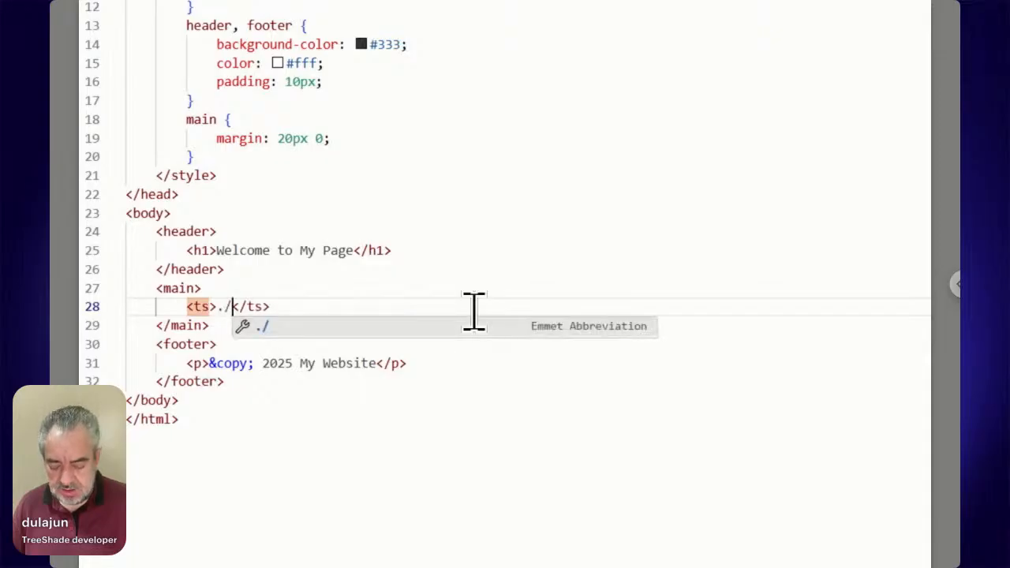
{"action": "type", "text": "Data."}
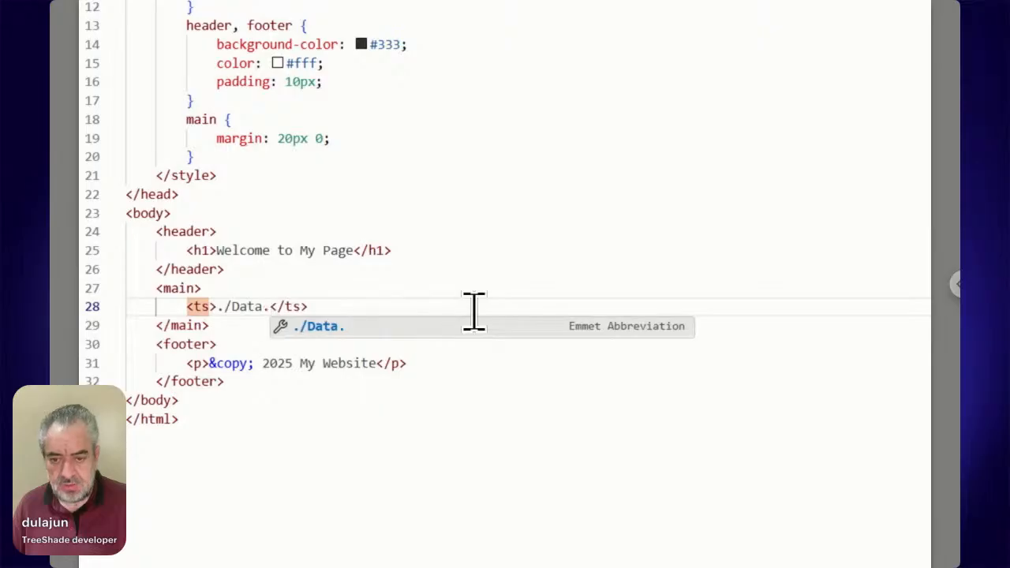
{"action": "type", "text": "+"}
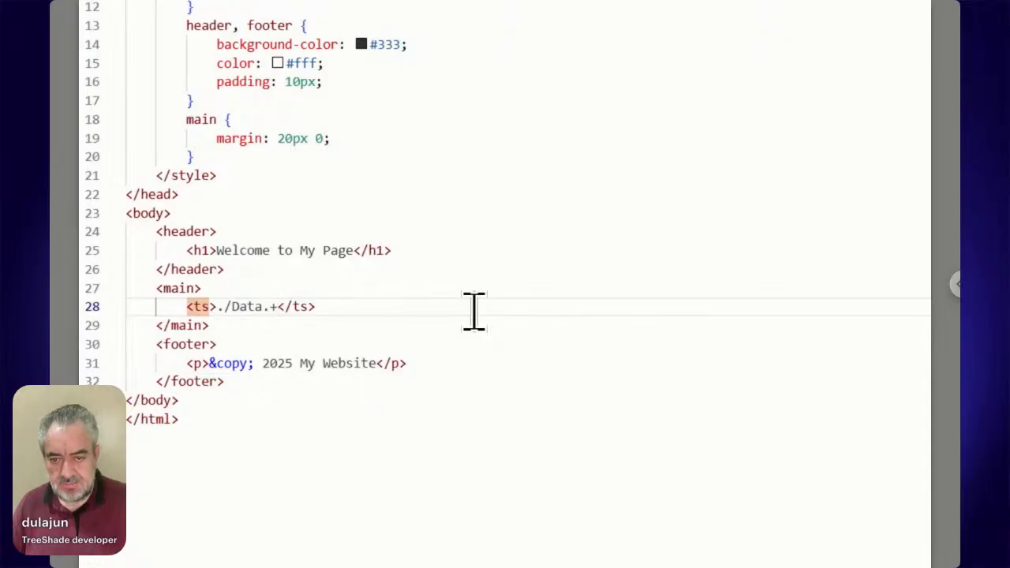
Append <place> after ./Data.+ inside the <ts> element, without a closing place tag, and save index.html.
{"action": "type", "text": "<"}
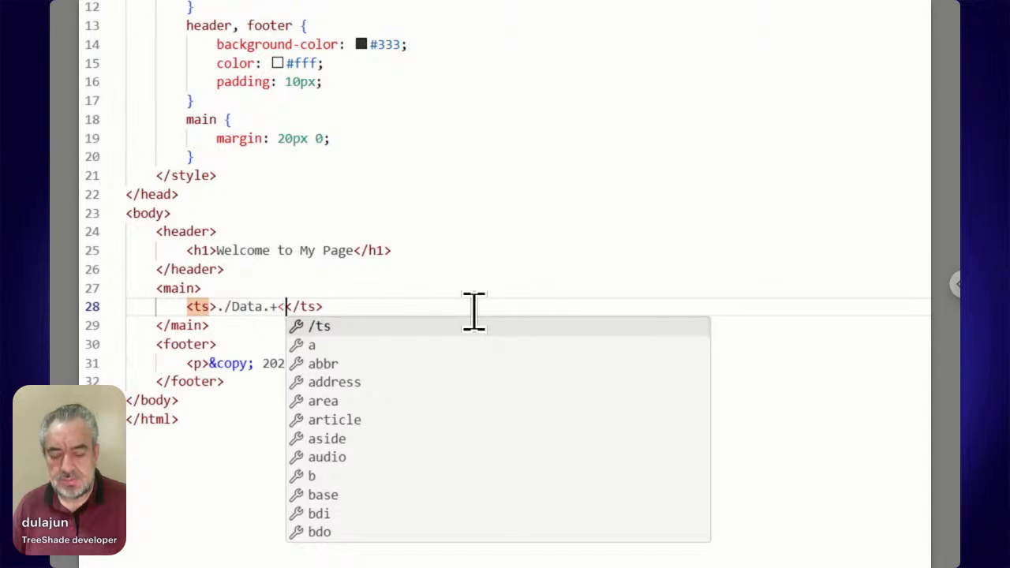
{"action": "type", "text": "place"}
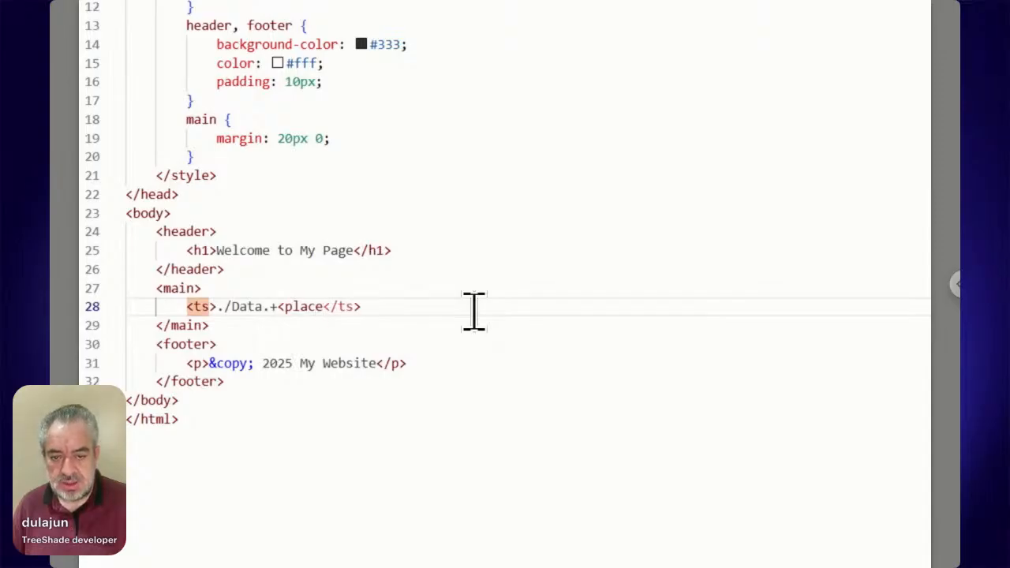
{"action": "type", "text": "></place>"}
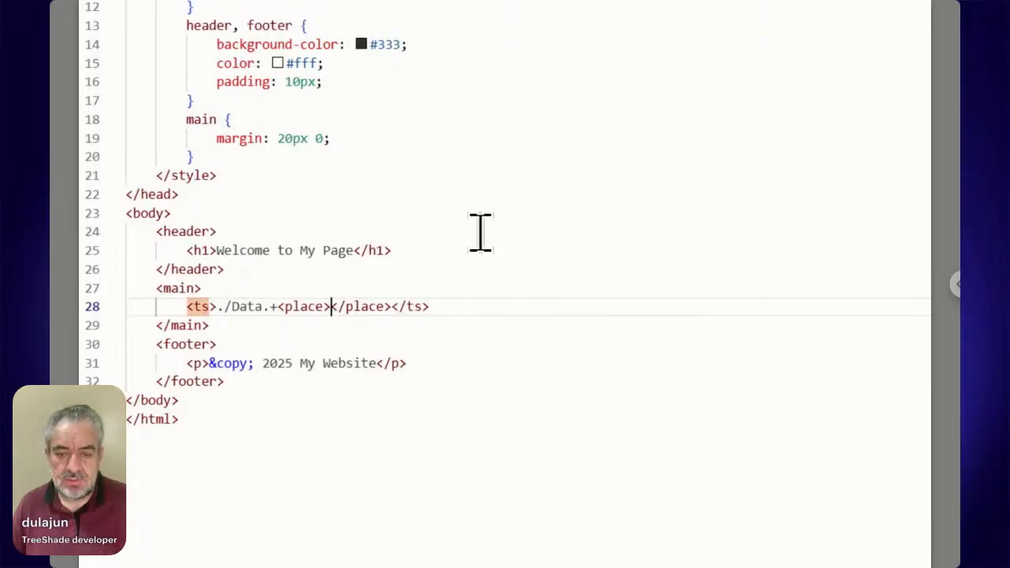
{"action": "key", "text": "Delete"}
{"action": "key", "text": "Delete"}
{"action": "key", "text": "Delete"}
{"action": "key", "text": "Delete"}
{"action": "key", "text": "Delete"}
{"action": "key", "text": "Delete"}
{"action": "key", "text": "Delete"}
{"action": "key", "text": "Delete"}
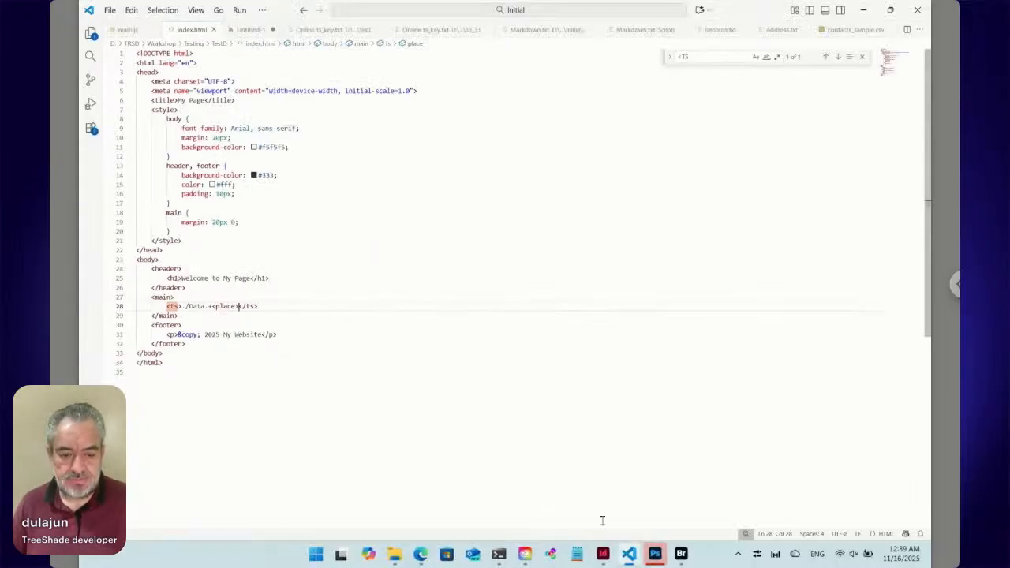
Switch to the browser's TestD form and open the index web page in a new window to check it.
{"action": "left_click", "coordinate": [421, 554]}
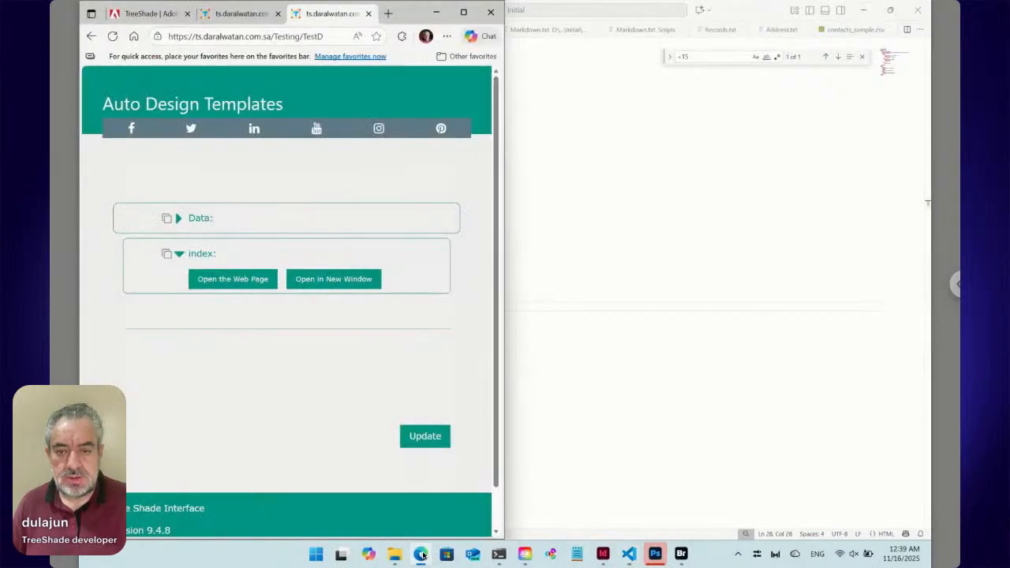
{"action": "left_click", "coordinate": [339, 279]}
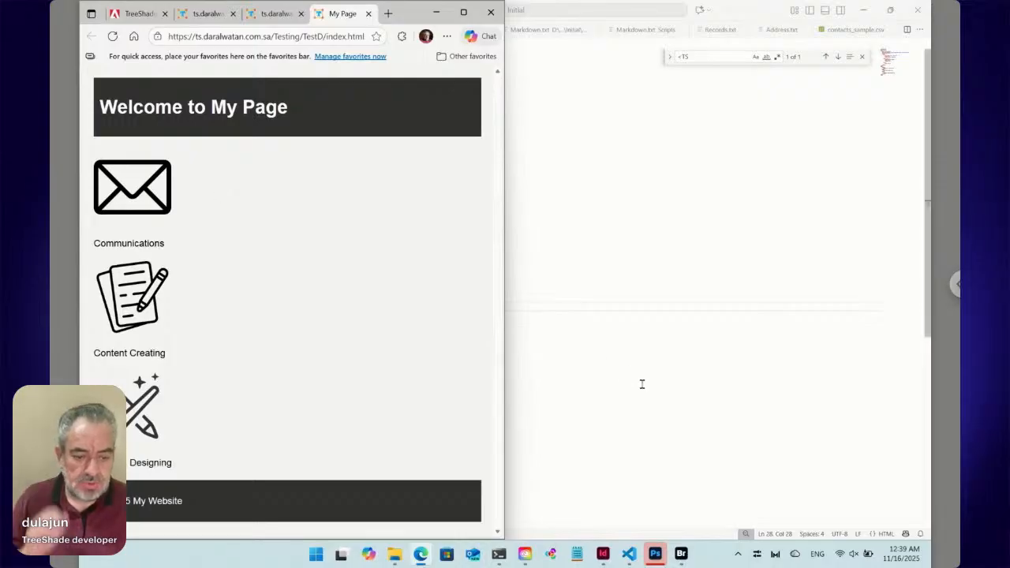
Return to Bridge, enter Data > Services, and open ID12345 [Content Creating].txt in Visual Studio Code.
{"action": "left_click", "coordinate": [683, 555]}
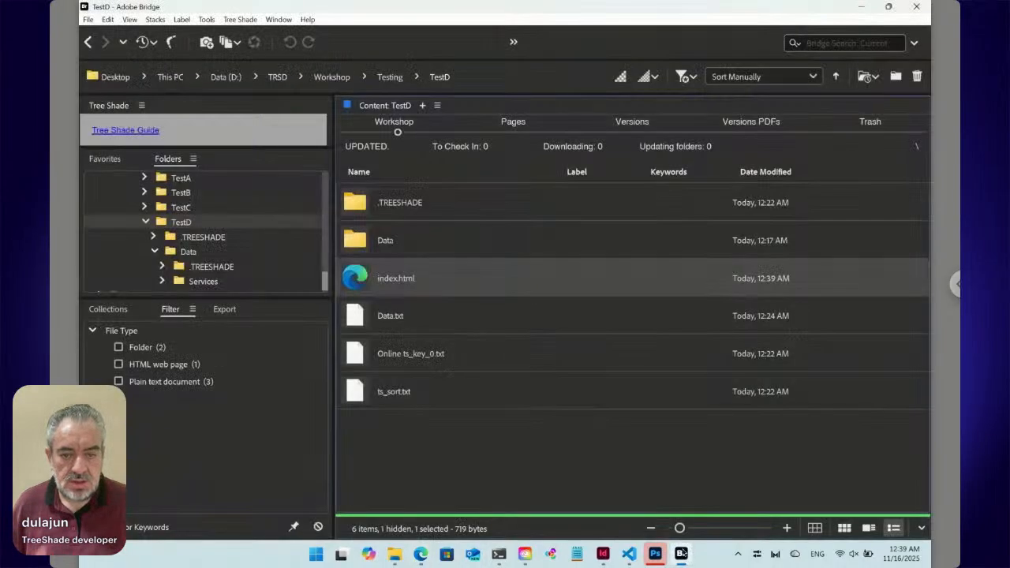
{"action": "double_click", "coordinate": [410, 243]}
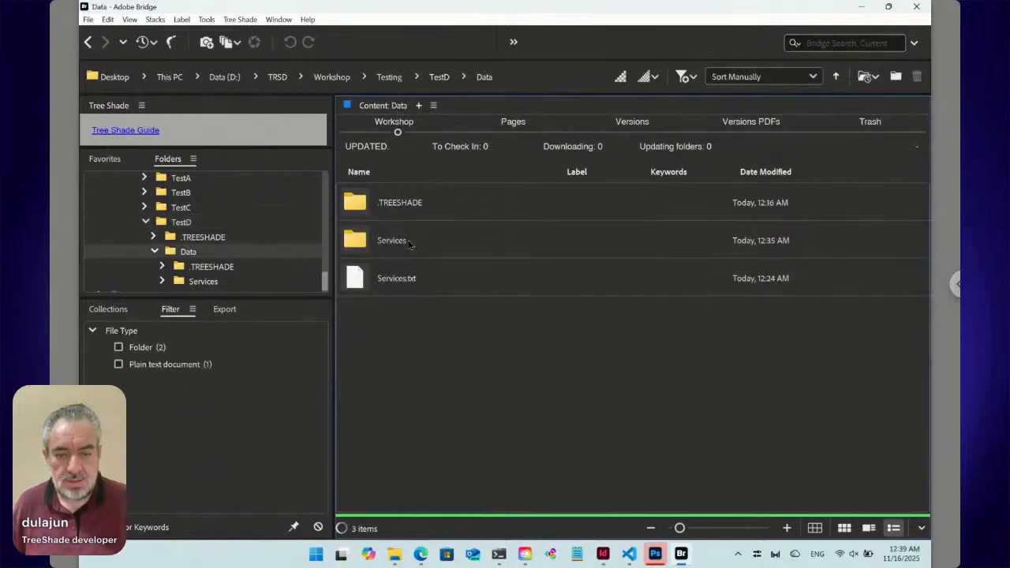
{"action": "double_click", "coordinate": [408, 241]}
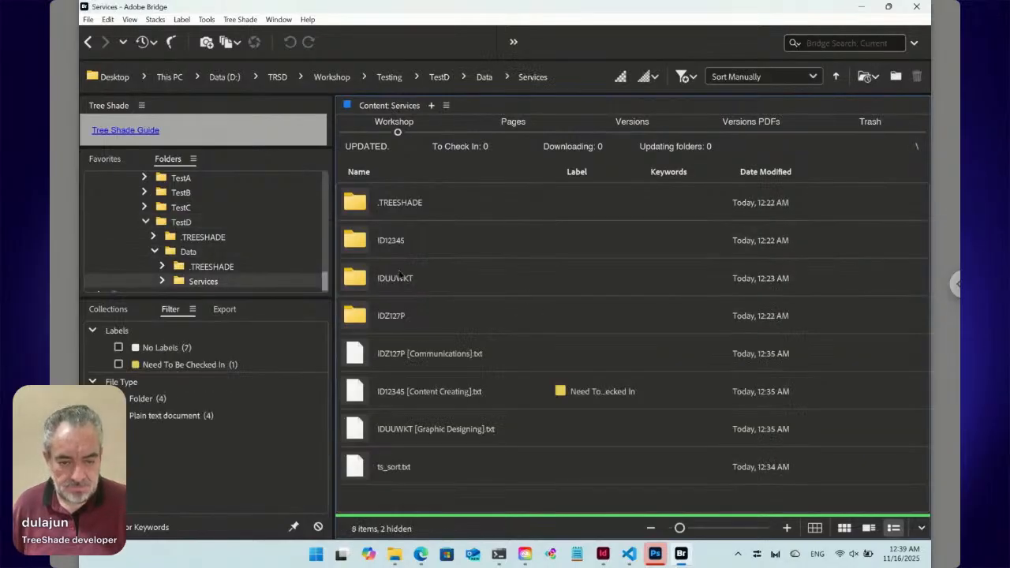
{"action": "left_click", "coordinate": [405, 396]}
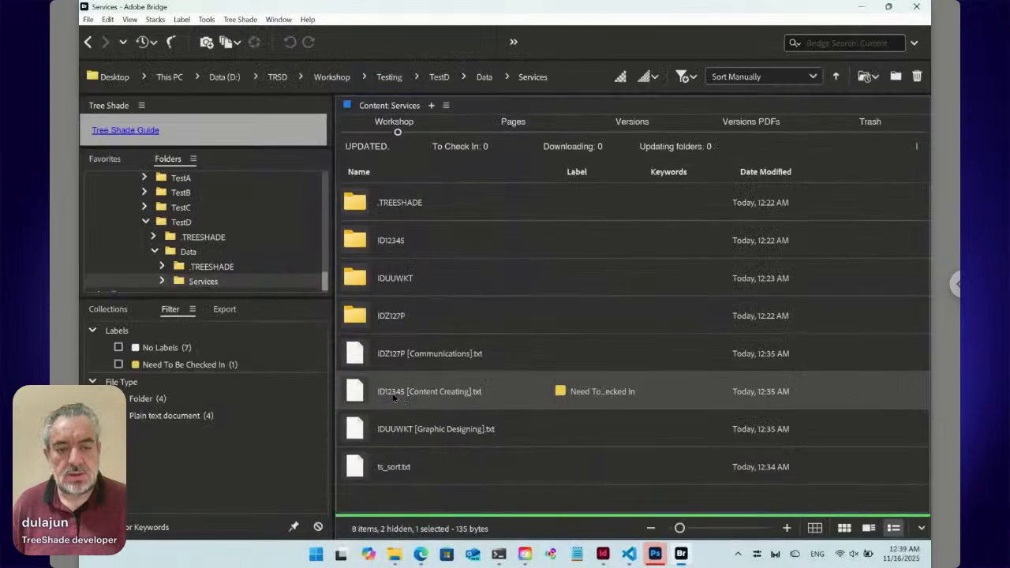
{"action": "left_click", "coordinate": [454, 393], "text": "ctrl"}
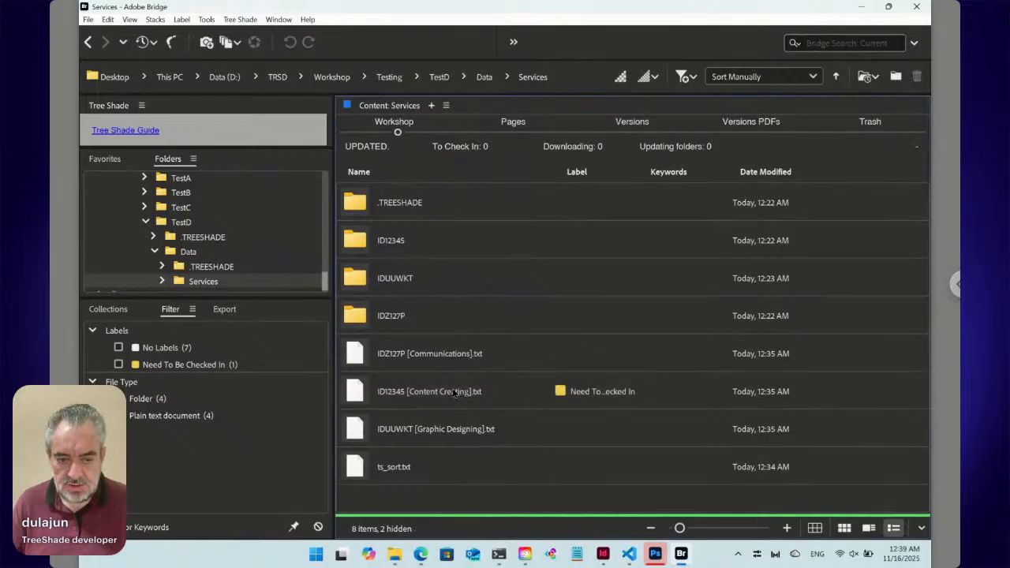
{"action": "left_click", "coordinate": [363, 392]}
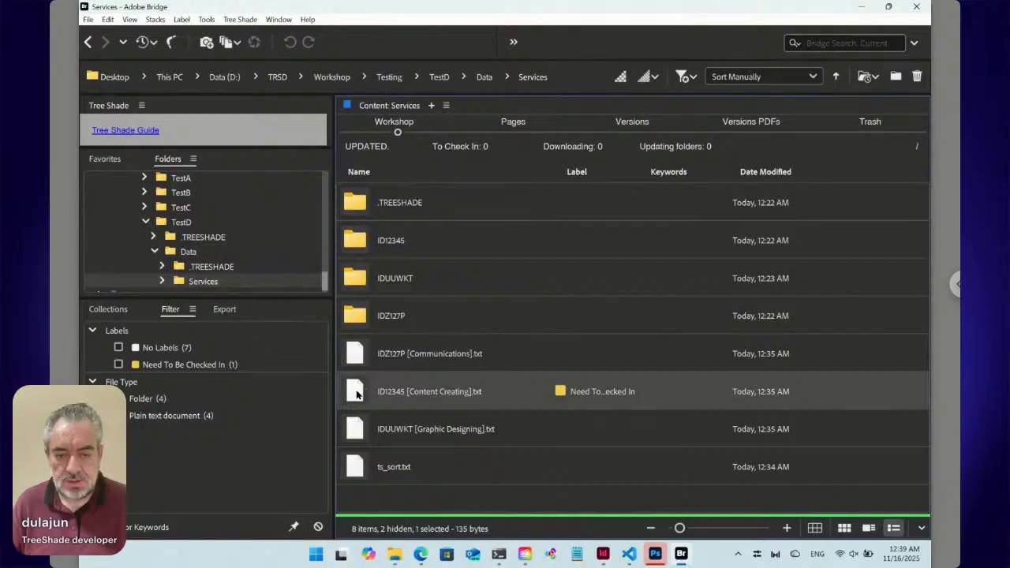
{"action": "left_click_drag", "start_coordinate": [356, 392], "coordinate": [345, 213]}
{"action": "key", "text": "alt+Tab"}
{"action": "key", "text": "alt+Tab"}
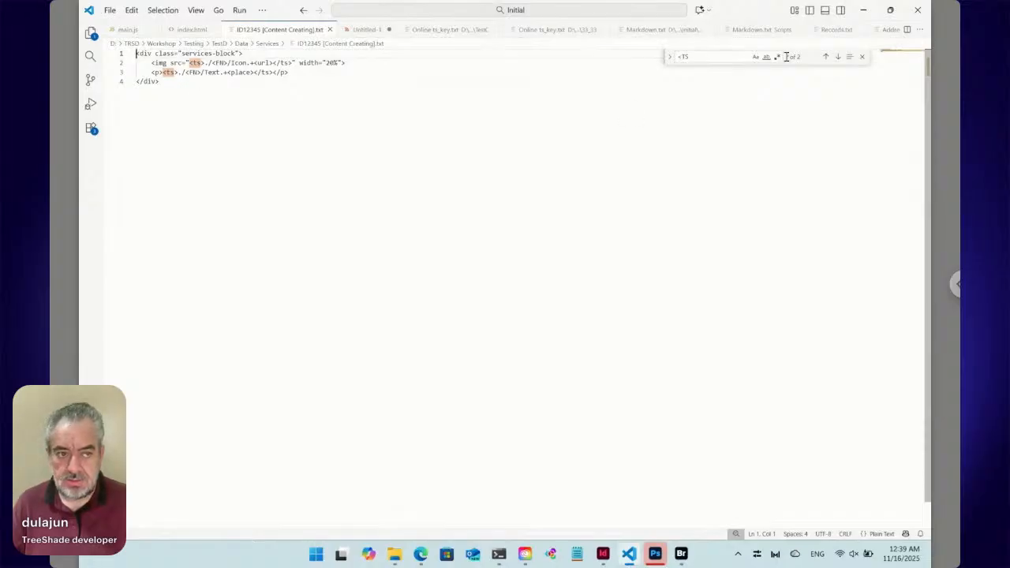
Tile Visual Studio Code side by side with the browser's My Page window and close the editor's find box.
{"action": "mouse_move", "coordinate": [891, 11]}
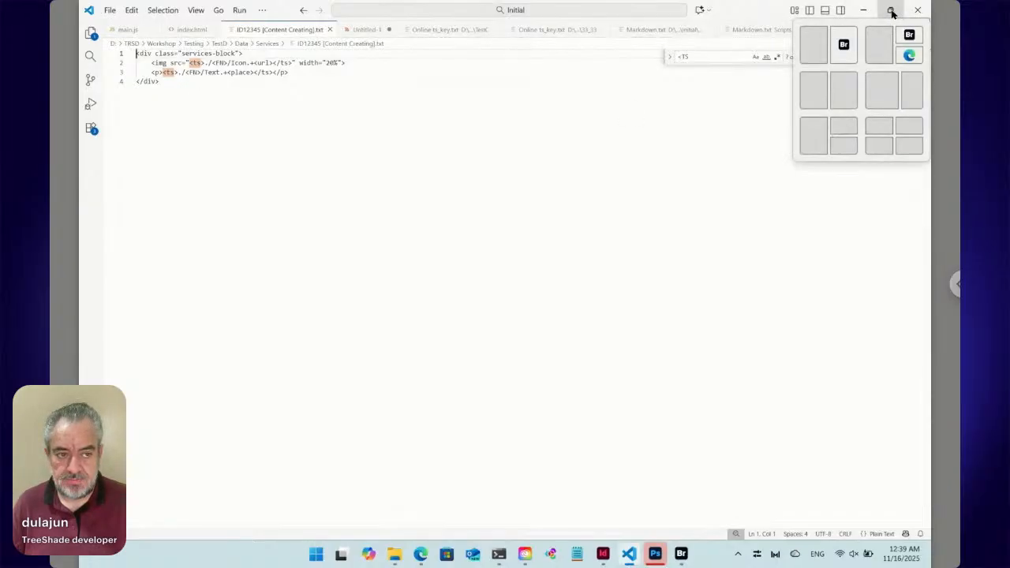
{"action": "left_click", "coordinate": [839, 89]}
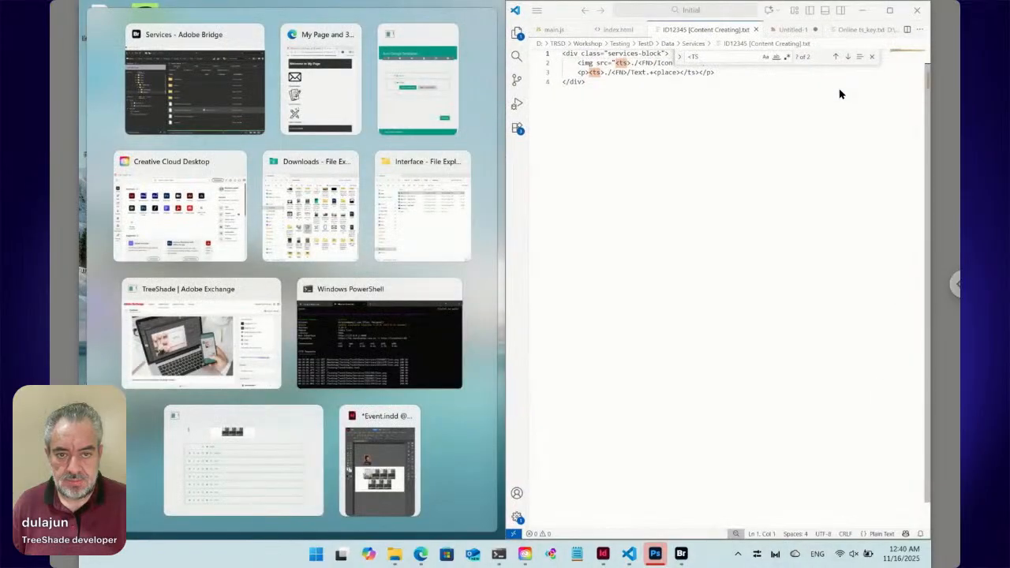
{"action": "left_click", "coordinate": [333, 109]}
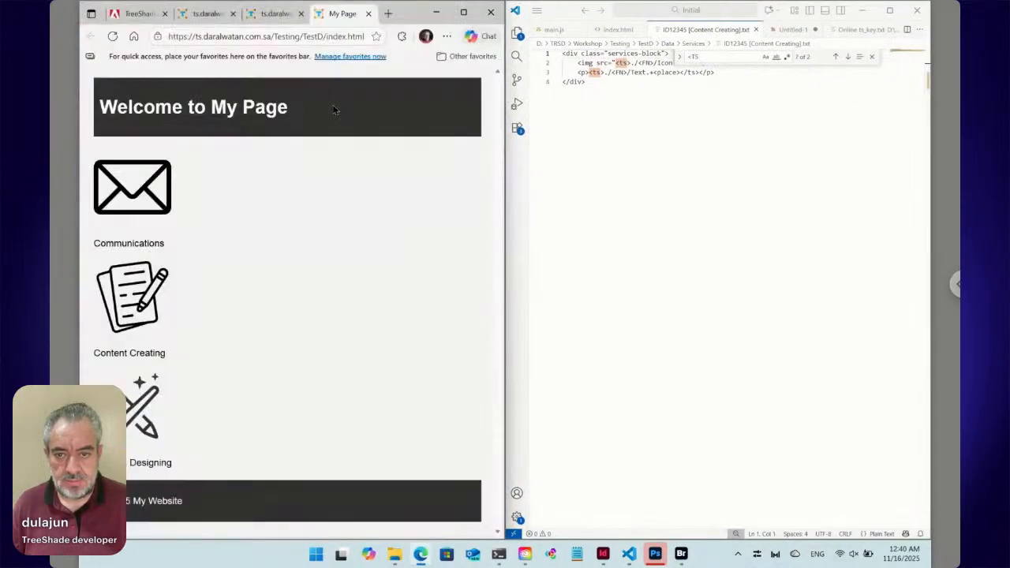
{"action": "left_click", "coordinate": [631, 72]}
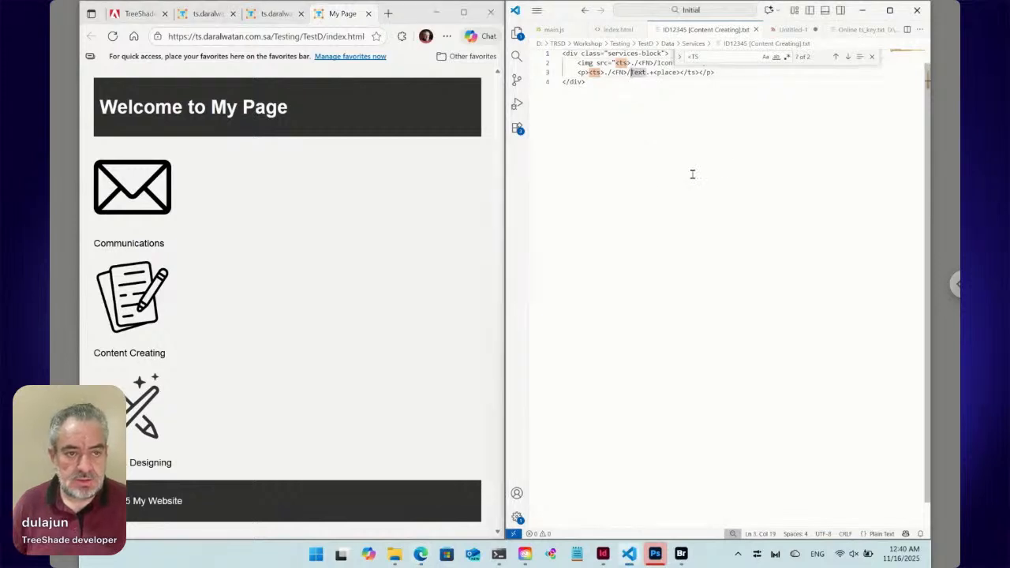
{"action": "left_click", "coordinate": [872, 57]}
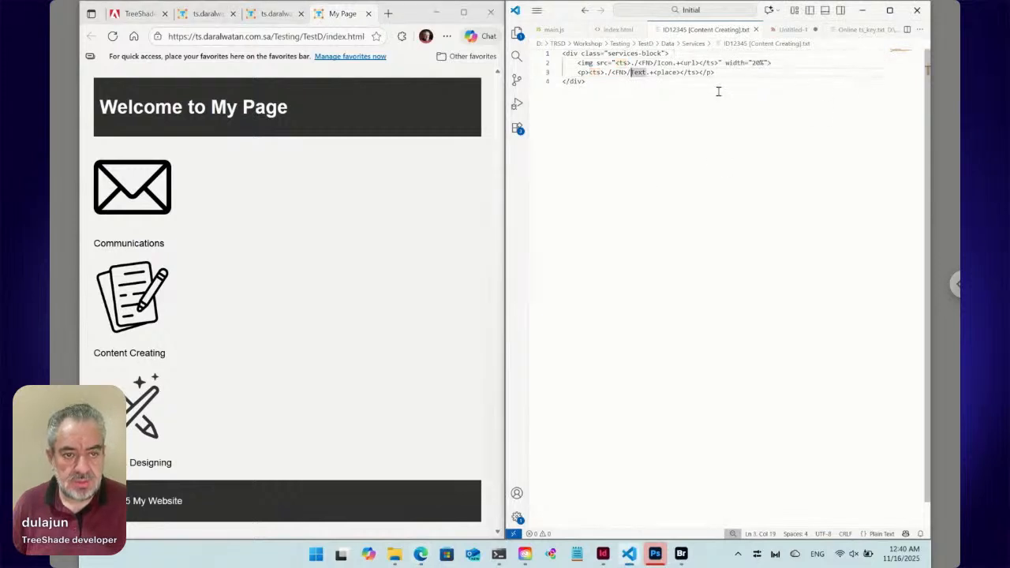
Replace the <p> tags around the Text element with <span> tags, save ID12345 [Content Creating].txt, and reload My Page in the browser.
{"action": "left_click", "coordinate": [588, 72]}
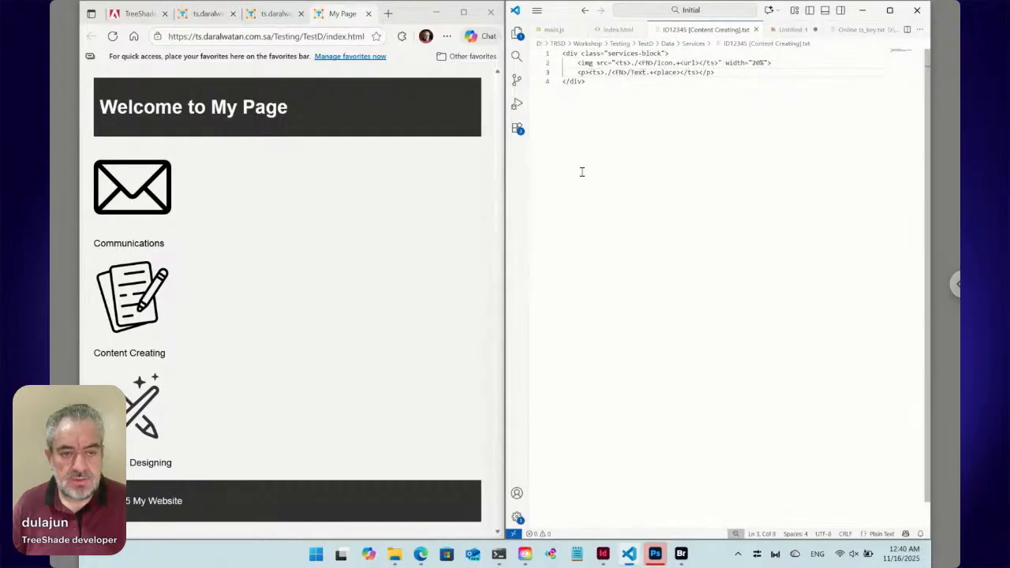
{"action": "key", "text": "Left"}
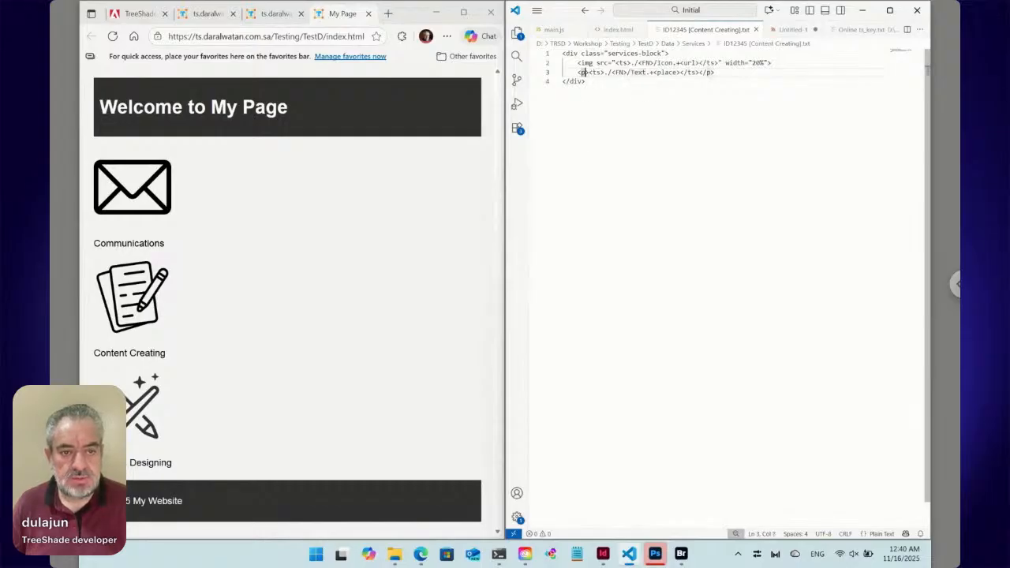
{"action": "key", "text": "shift+Right"}
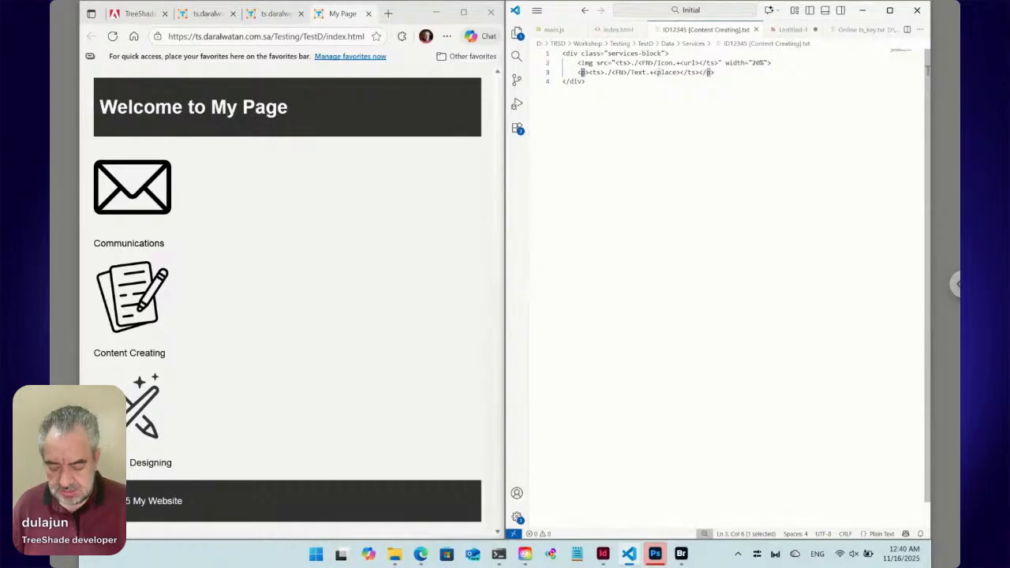
{"action": "type", "text": "s"}
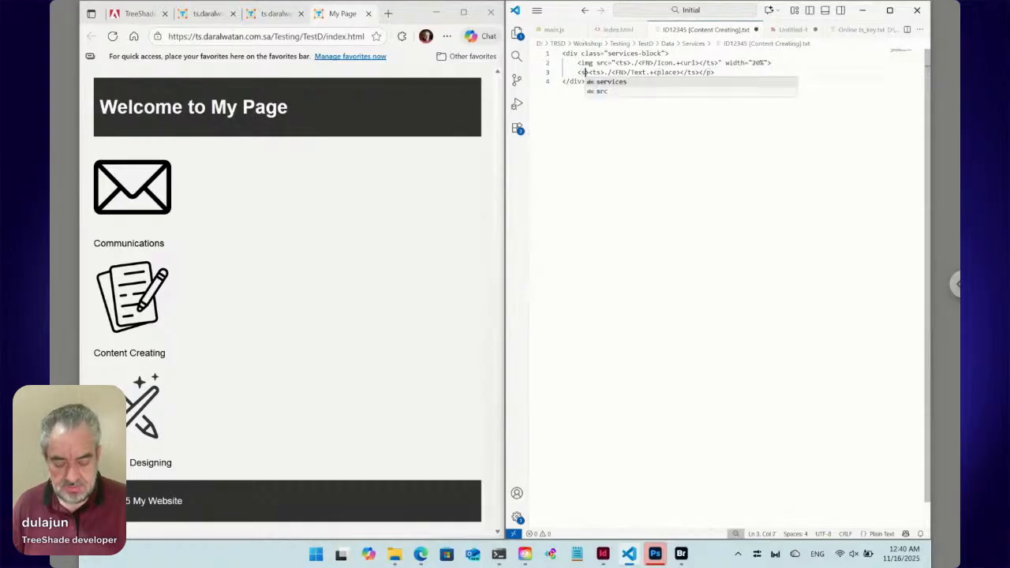
{"action": "type", "text": "pan>"}
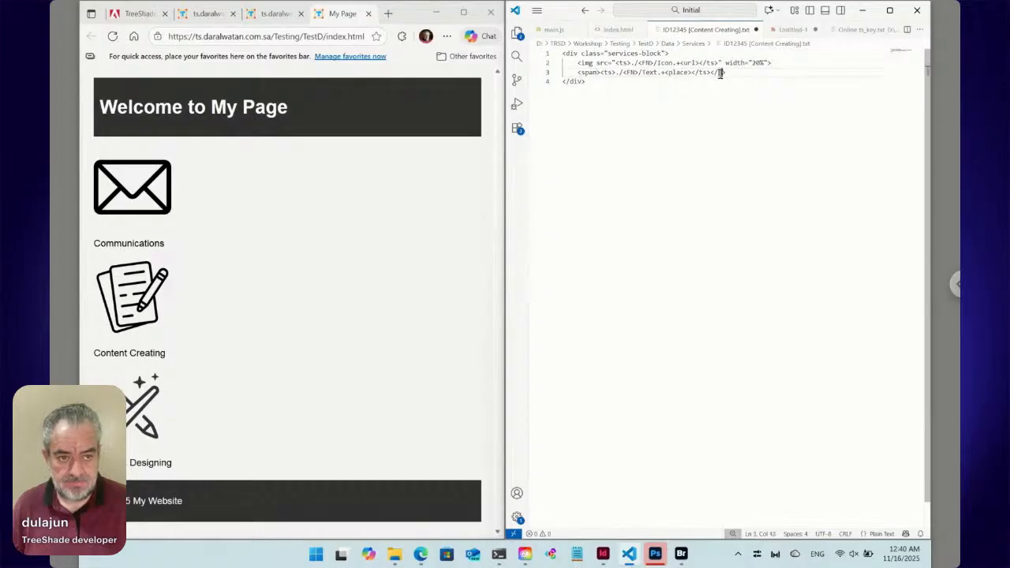
{"action": "double_click", "coordinate": [719, 72]}
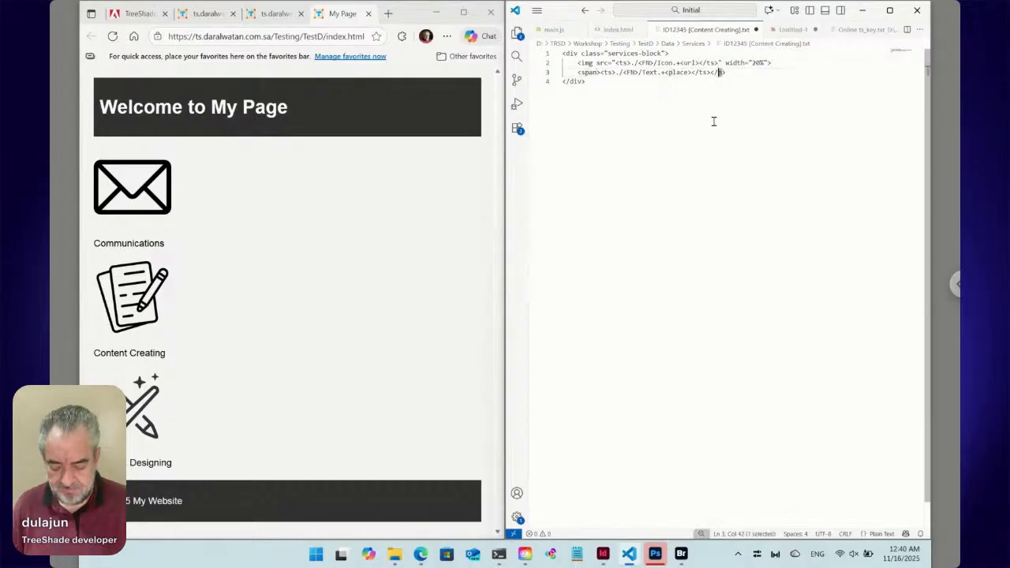
{"action": "type", "text": "span"}
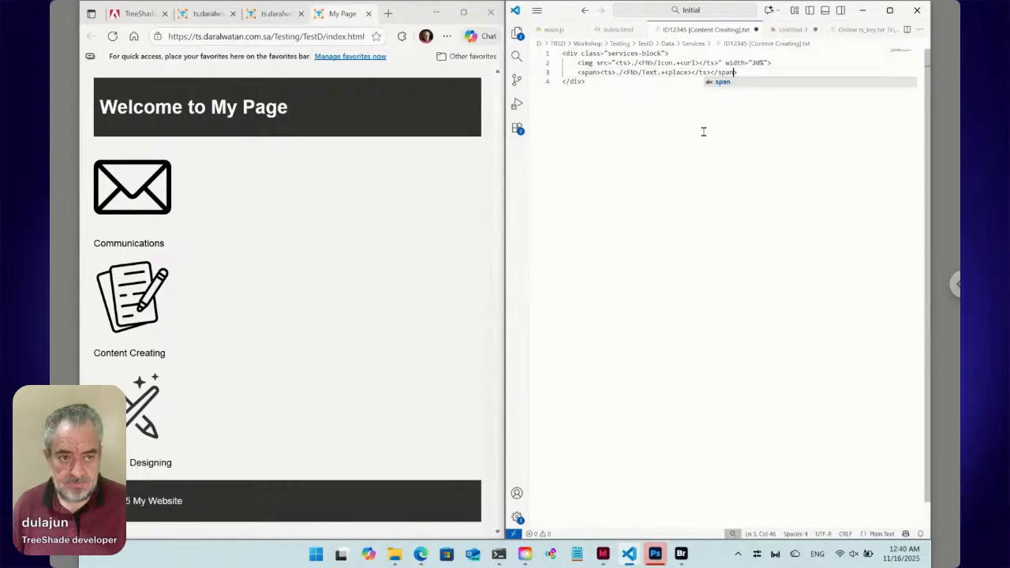
{"action": "left_click", "coordinate": [703, 133]}
{"action": "key", "text": "ctrl+s"}
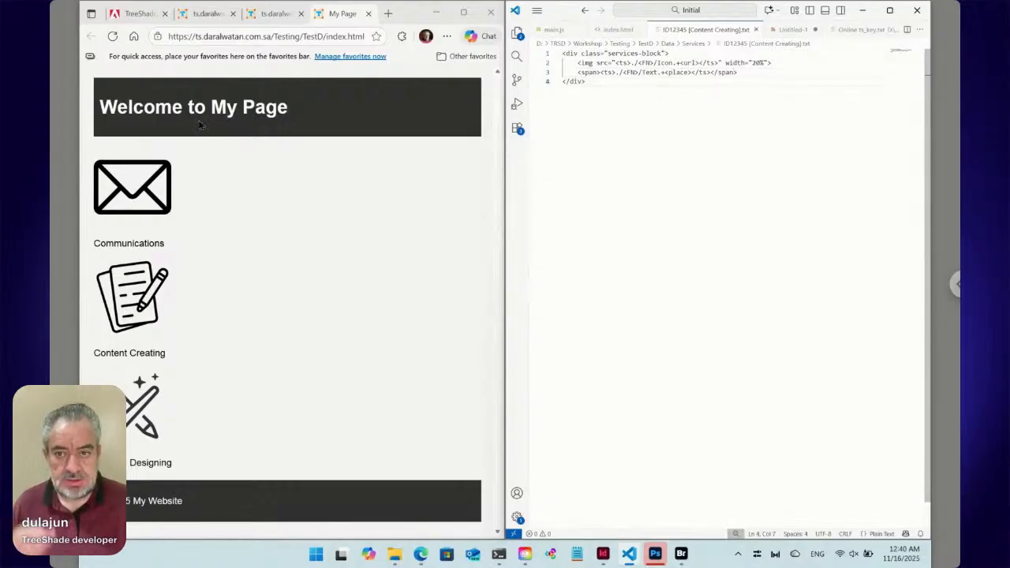
{"action": "left_click", "coordinate": [114, 37]}
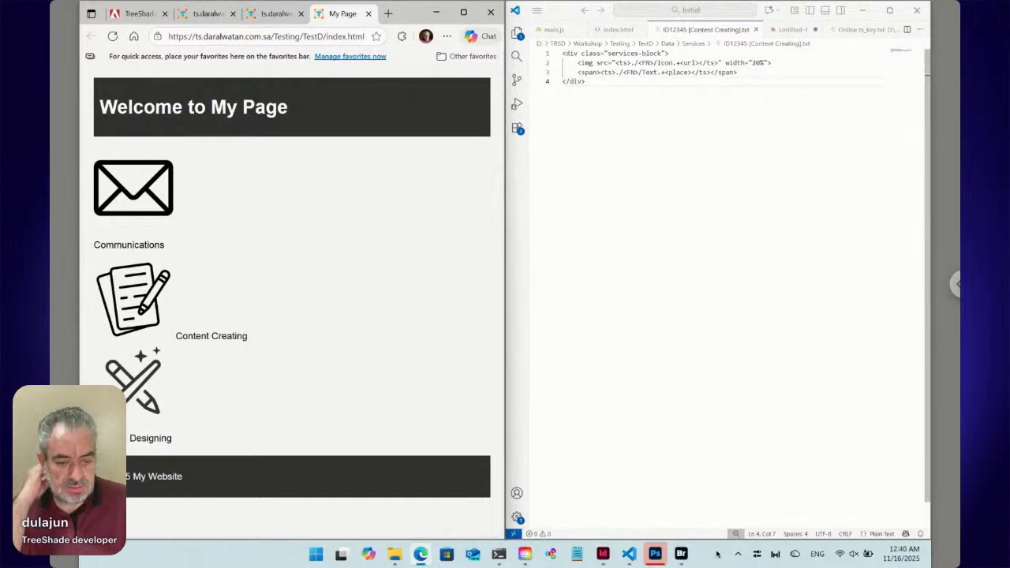
Switch to Bridge, run Propagate Siblings on ID12345 [Content Creating].txt, and reload My Page in the browser to check the service labels.
{"action": "left_click", "coordinate": [681, 554]}
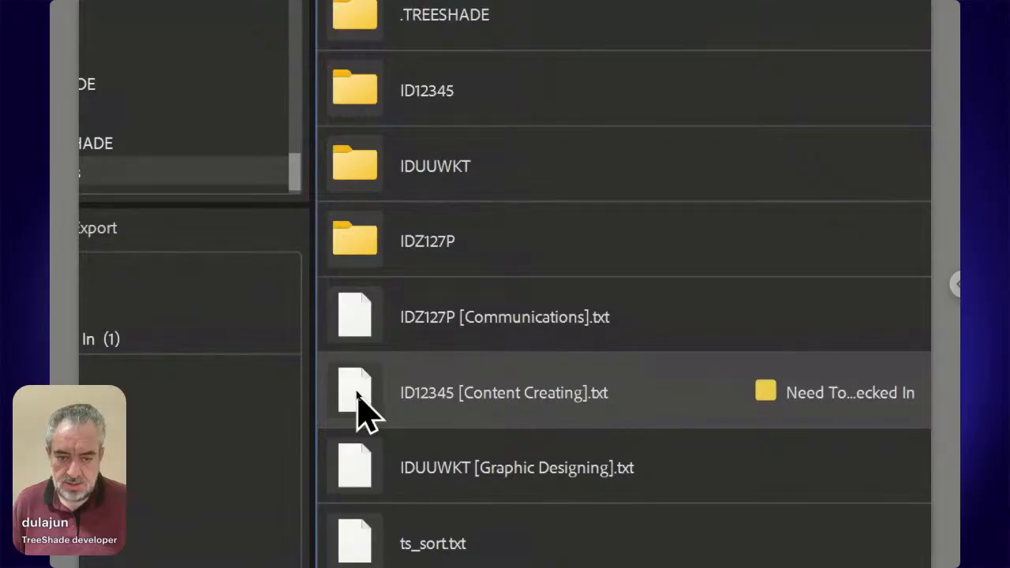
{"action": "right_click", "coordinate": [357, 394]}
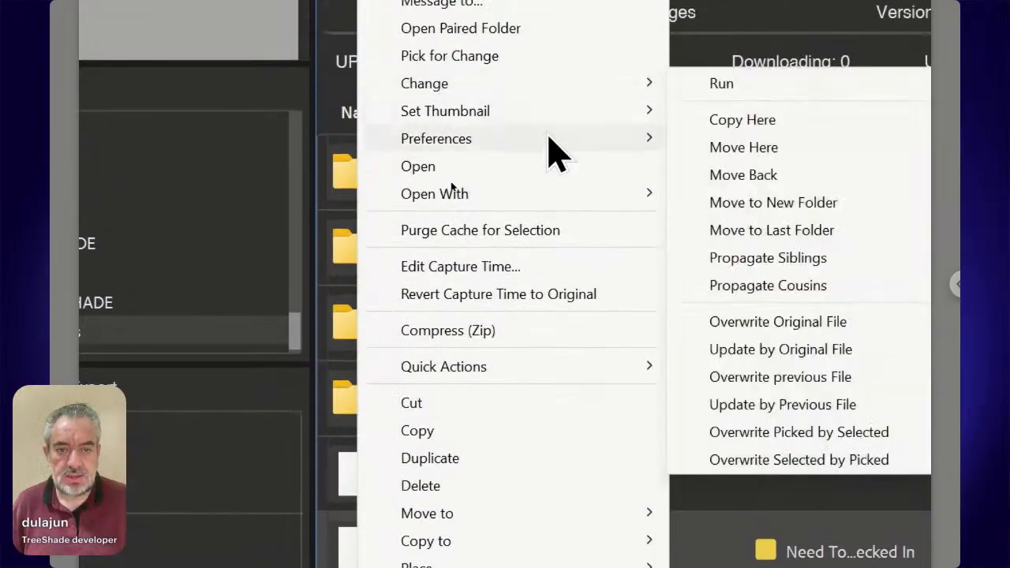
{"action": "mouse_move", "coordinate": [558, 88]}
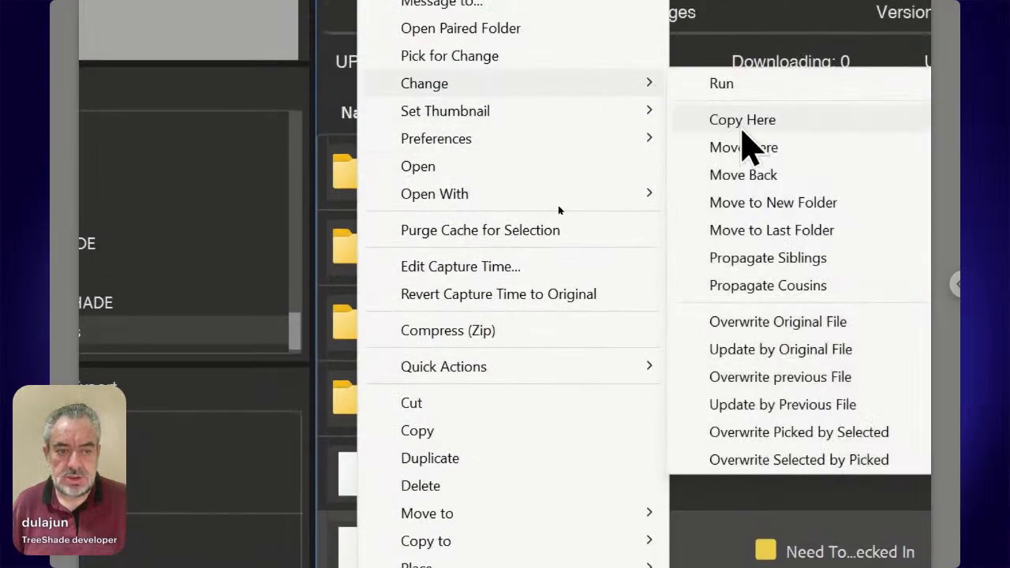
{"action": "left_click", "coordinate": [768, 257]}
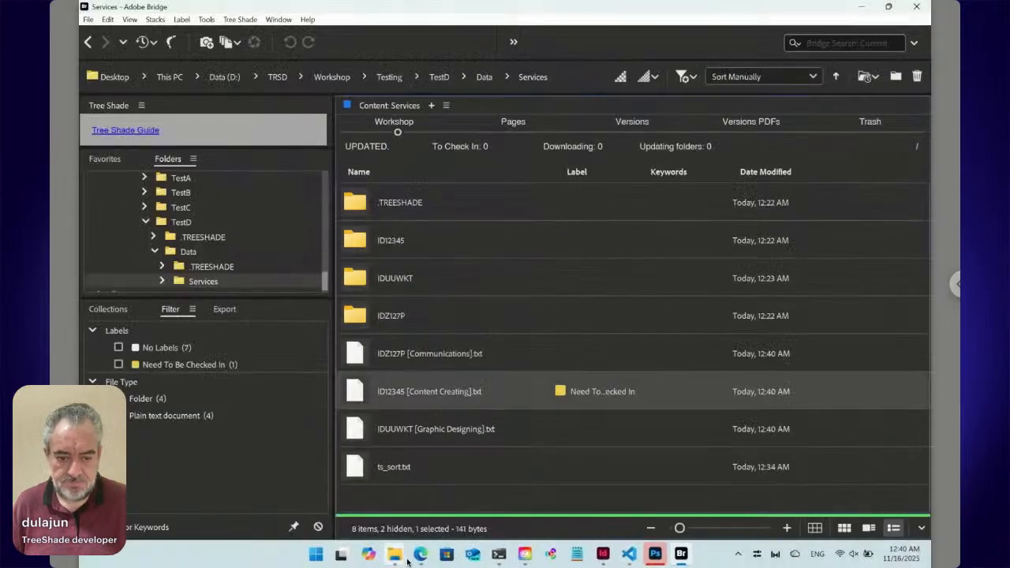
{"action": "left_click", "coordinate": [421, 557]}
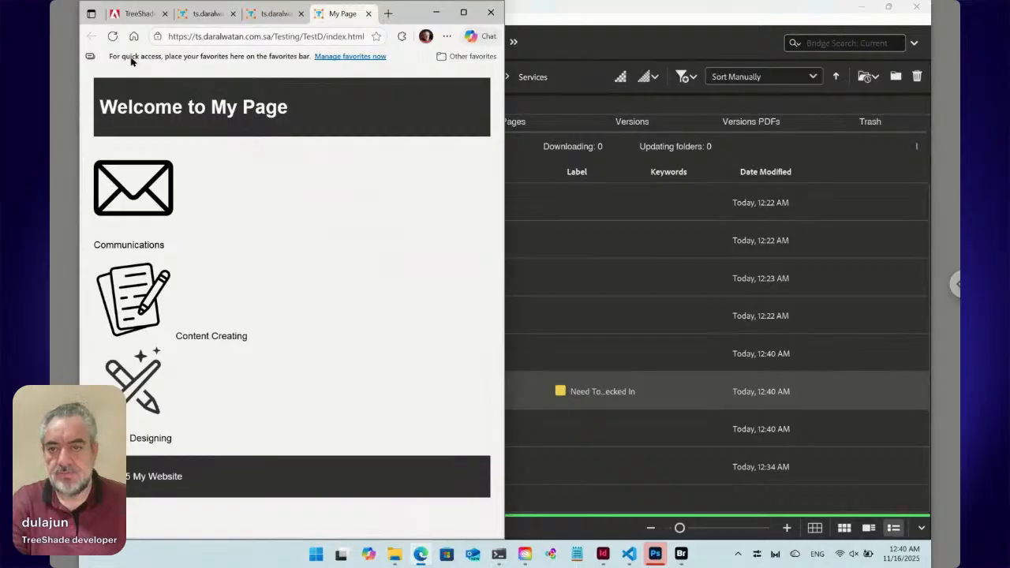
{"action": "left_click", "coordinate": [113, 37]}
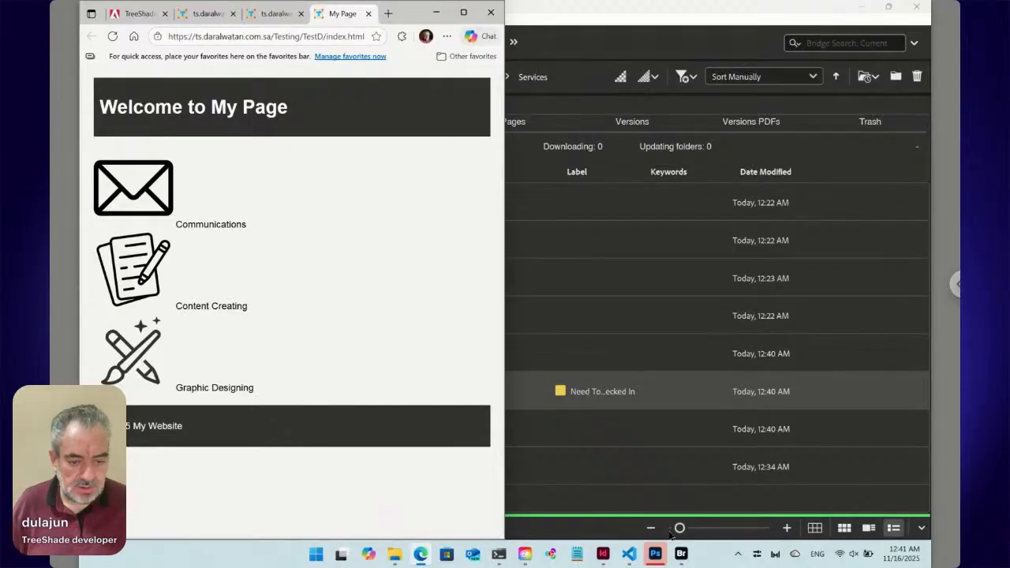
Return to Visual Studio Code, set the icon image's width to 10% in ID12345 [Content Creating].txt, and save the file.
{"action": "left_click", "coordinate": [629, 555]}
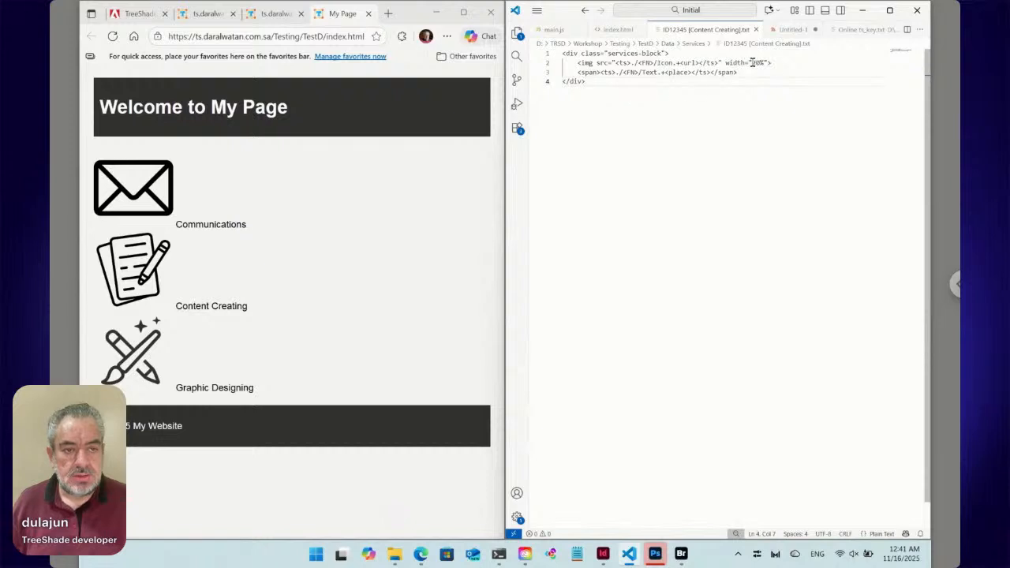
{"action": "left_click_drag", "start_coordinate": [757, 63], "coordinate": [752, 63]}
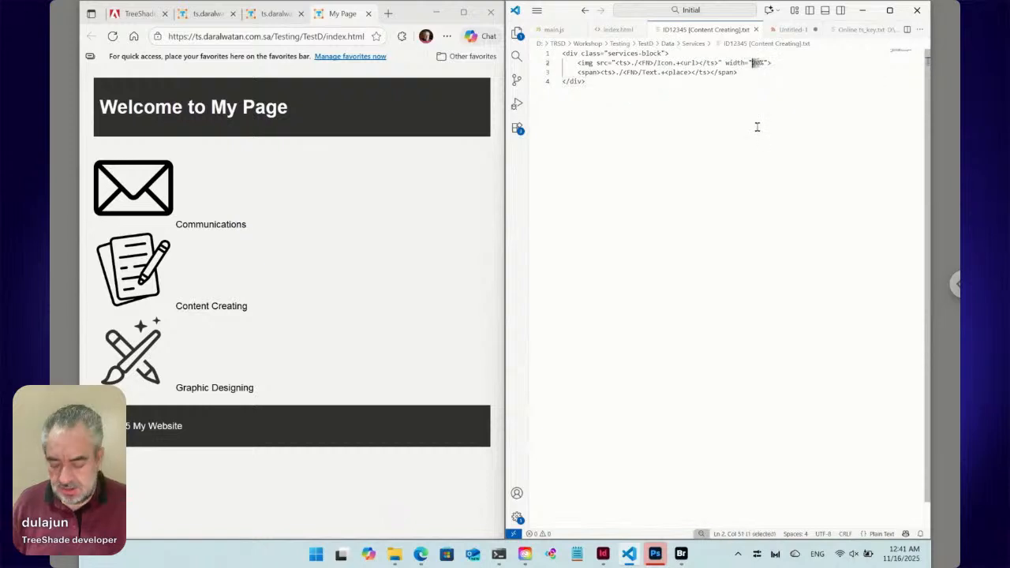
{"action": "type", "text": "1"}
{"action": "key", "text": "ctrl+s"}
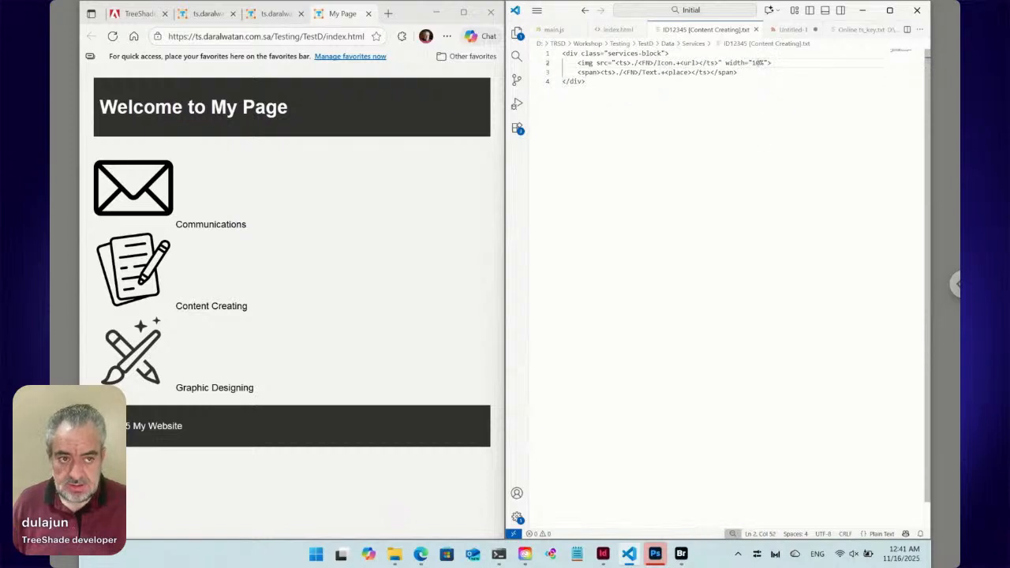
Propagate the new icon width from ID12345 [Content Creating].txt to its siblings in Bridge and reload My Page in the browser.
{"action": "left_click", "coordinate": [680, 554]}
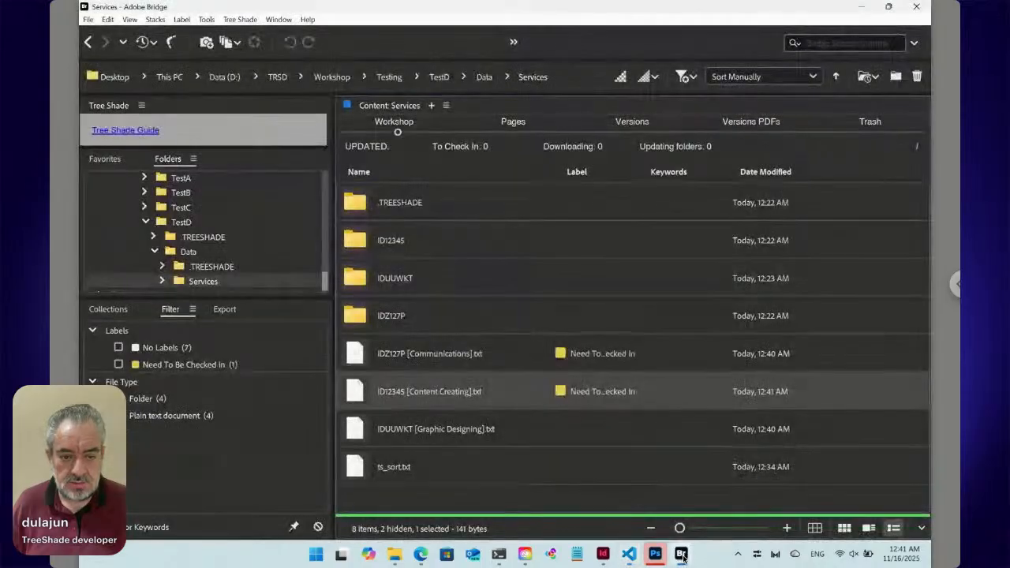
{"action": "right_click", "coordinate": [355, 395]}
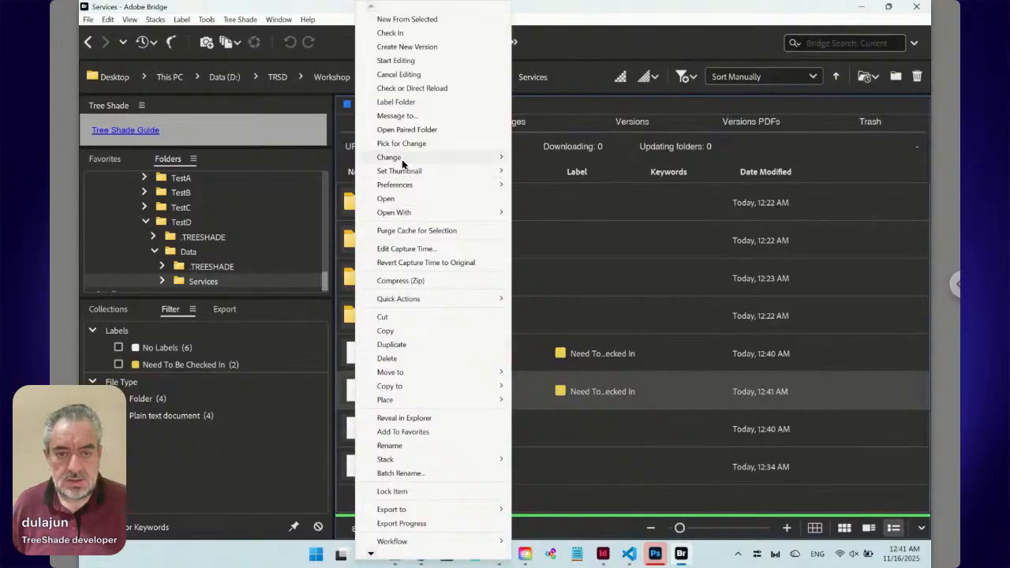
{"action": "mouse_move", "coordinate": [403, 160]}
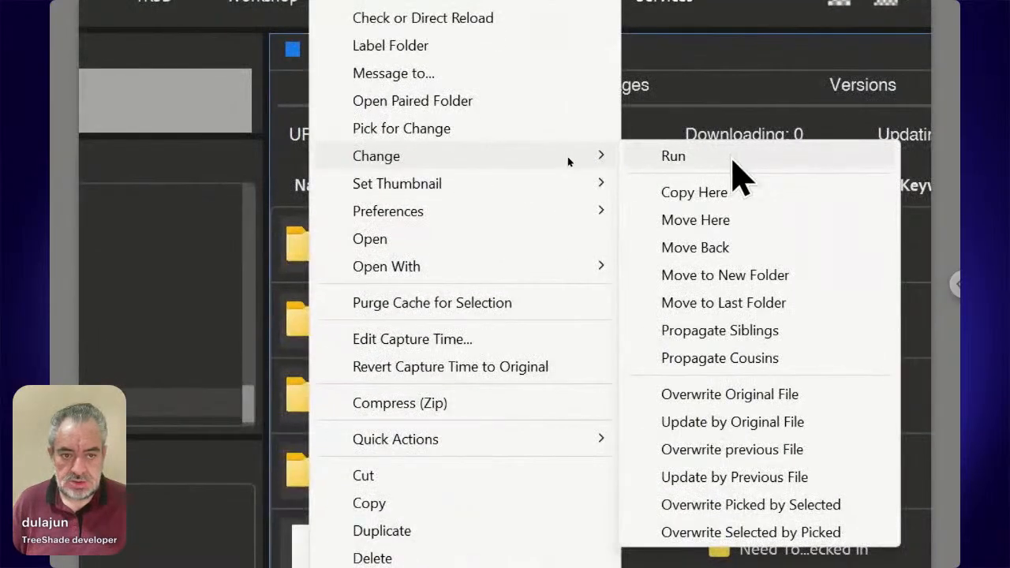
{"action": "left_click", "coordinate": [765, 334]}
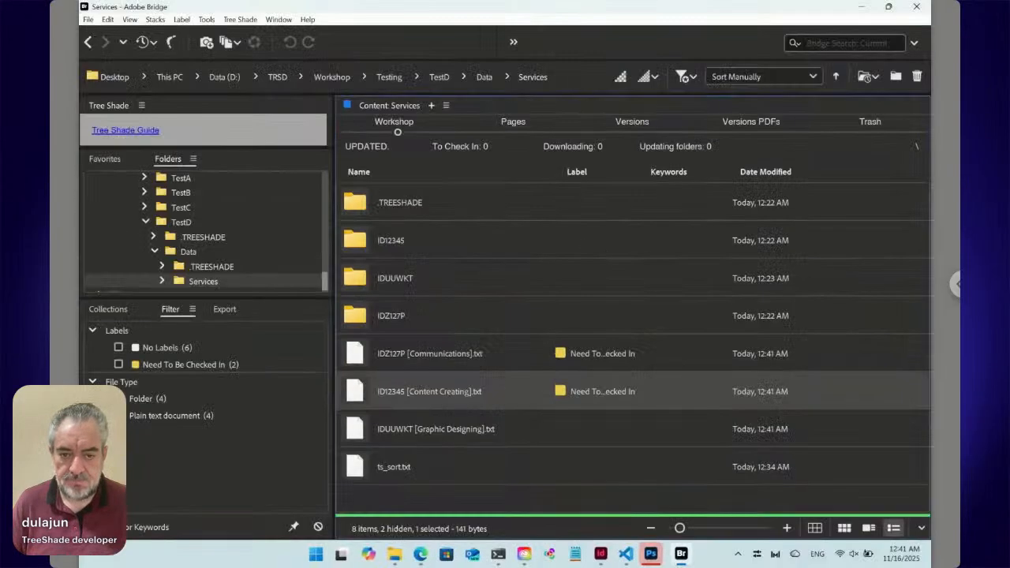
{"action": "left_click", "coordinate": [421, 554]}
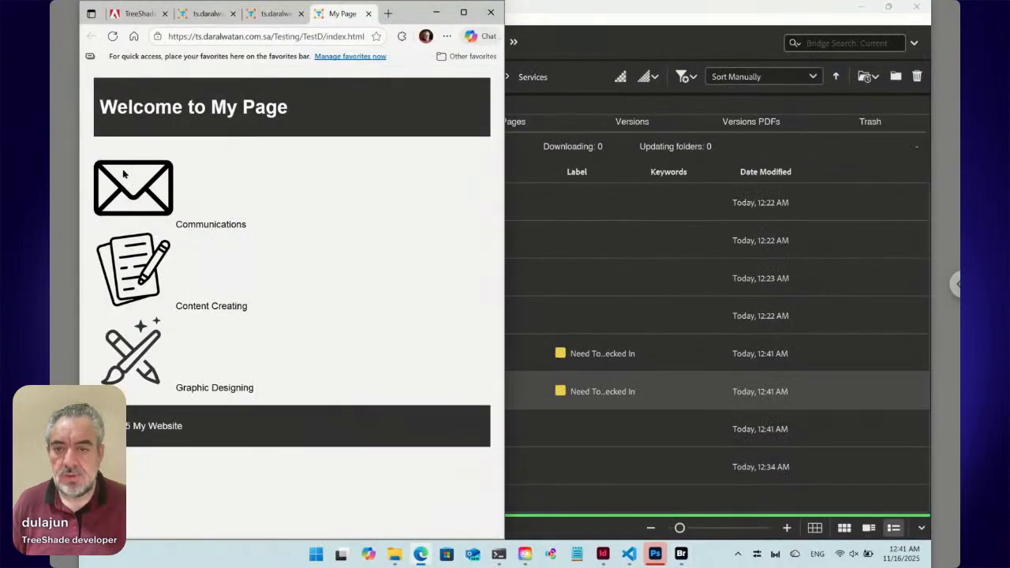
{"action": "left_click", "coordinate": [114, 38]}
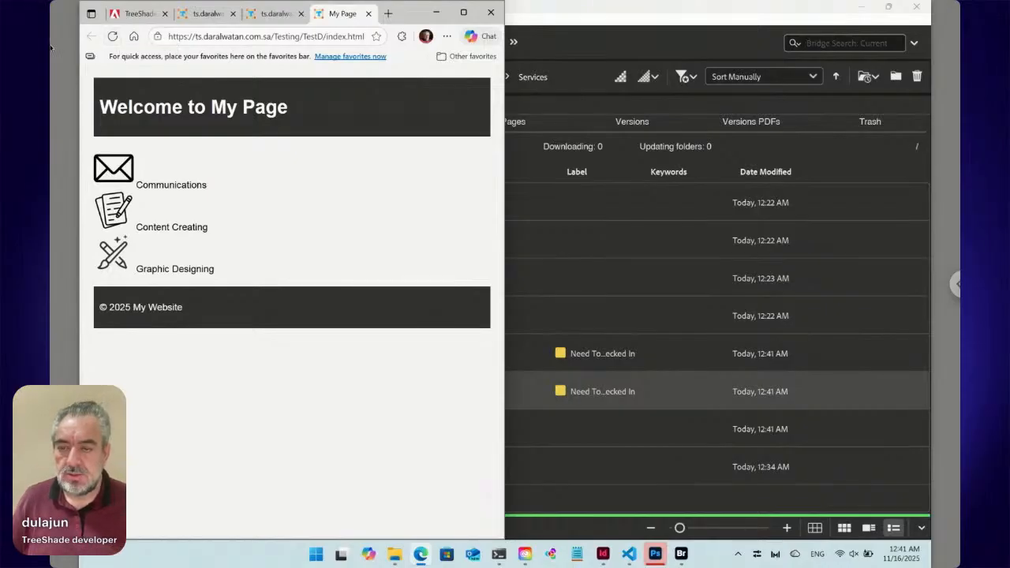
Show the TreeShade page on Adobe Exchange in a maximized browser window.
{"action": "left_click", "coordinate": [130, 14]}
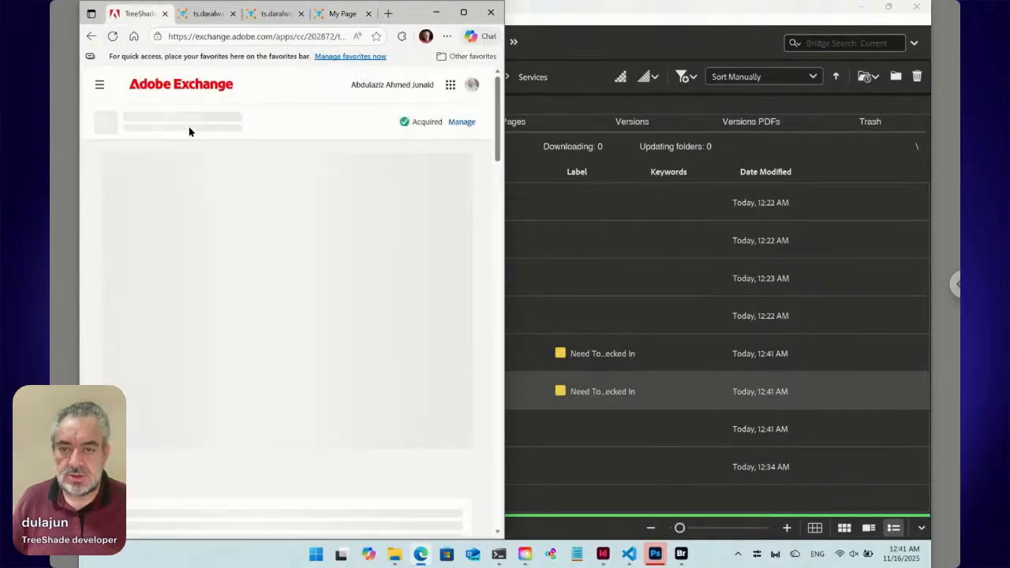
{"action": "left_click", "coordinate": [464, 12]}
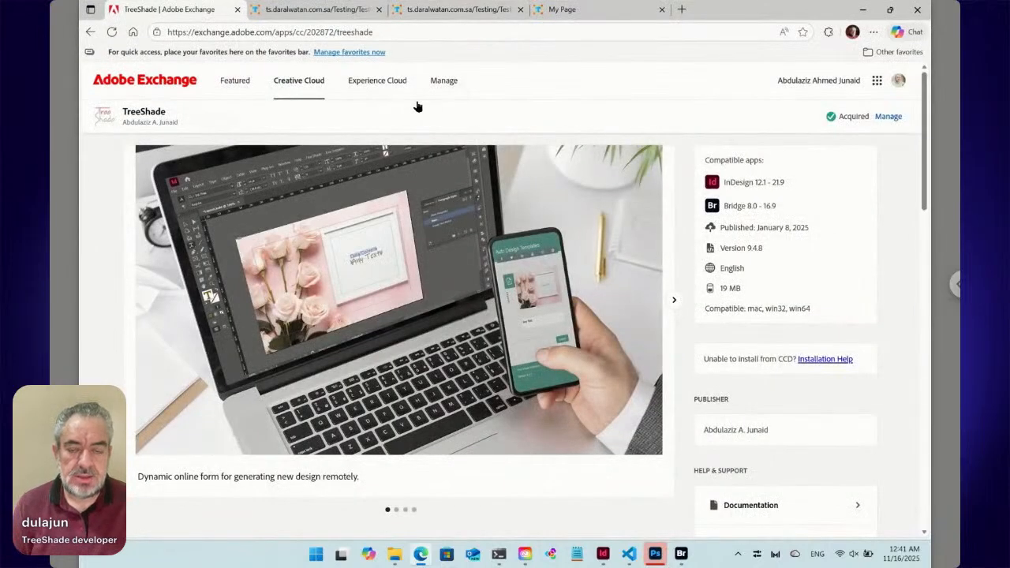